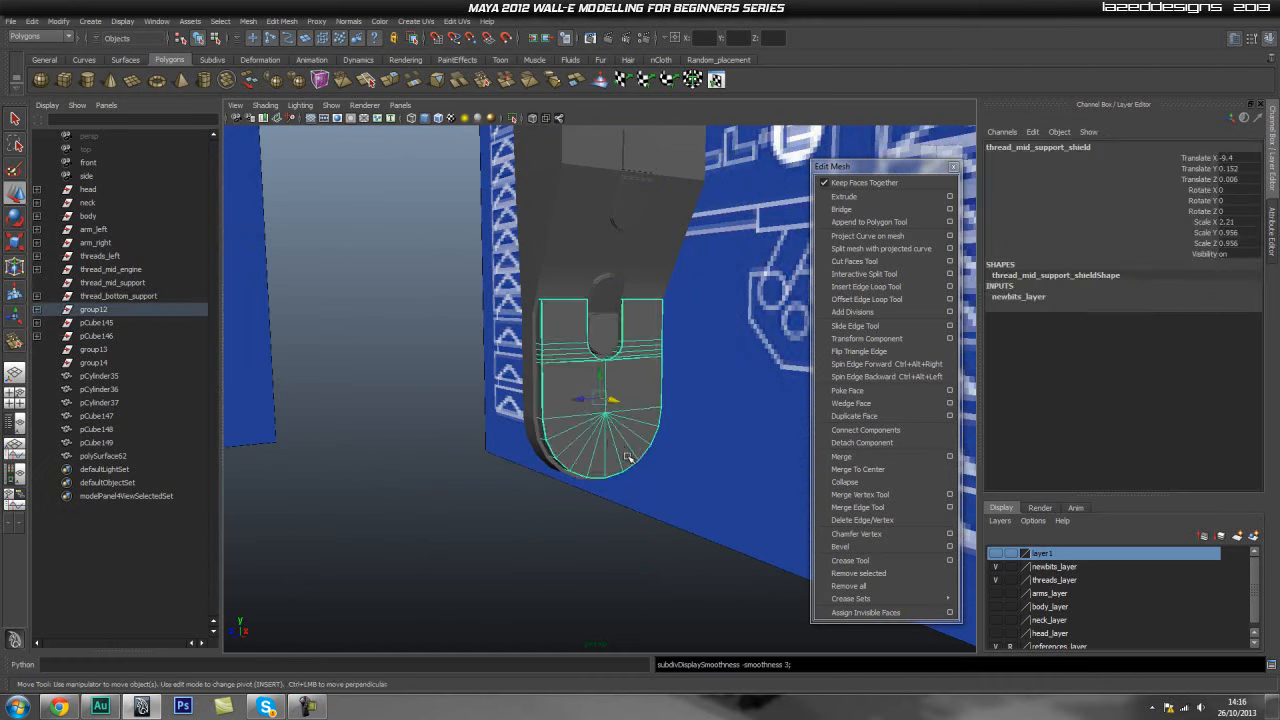
# - Select the shield's lower faces below the slot and duplicate them as a separate surface
pyautogui.moveTo(611, 445)
pyautogui.keyDown('alt'); pyautogui.mouseDown(button='middle')
pyautogui.moveTo(500, 453)
pyautogui.moveTo(604, 457)
pyautogui.mouseUp(button='middle'); pyautogui.keyUp('alt')
pyautogui.keyDown('alt'); pyautogui.moveTo(503, 437); pyautogui.dragTo(742, 521, button='right'); pyautogui.keyUp('alt')
pyautogui.keyDown('alt'); pyautogui.moveTo(650, 510); pyautogui.dragTo(514, 429, button='middle'); pyautogui.keyUp('alt')
pyautogui.click(481, 366)
pyautogui.keyDown('alt'); pyautogui.moveTo(438, 363); pyautogui.dragTo(534, 402); pyautogui.keyUp('alt')
pyautogui.moveTo(534, 402); pyautogui.dragTo(536, 434, button='right')
pyautogui.click(538, 413)
pyautogui.keyDown('shift'); pyautogui.click(625, 440); pyautogui.keyUp('shift')
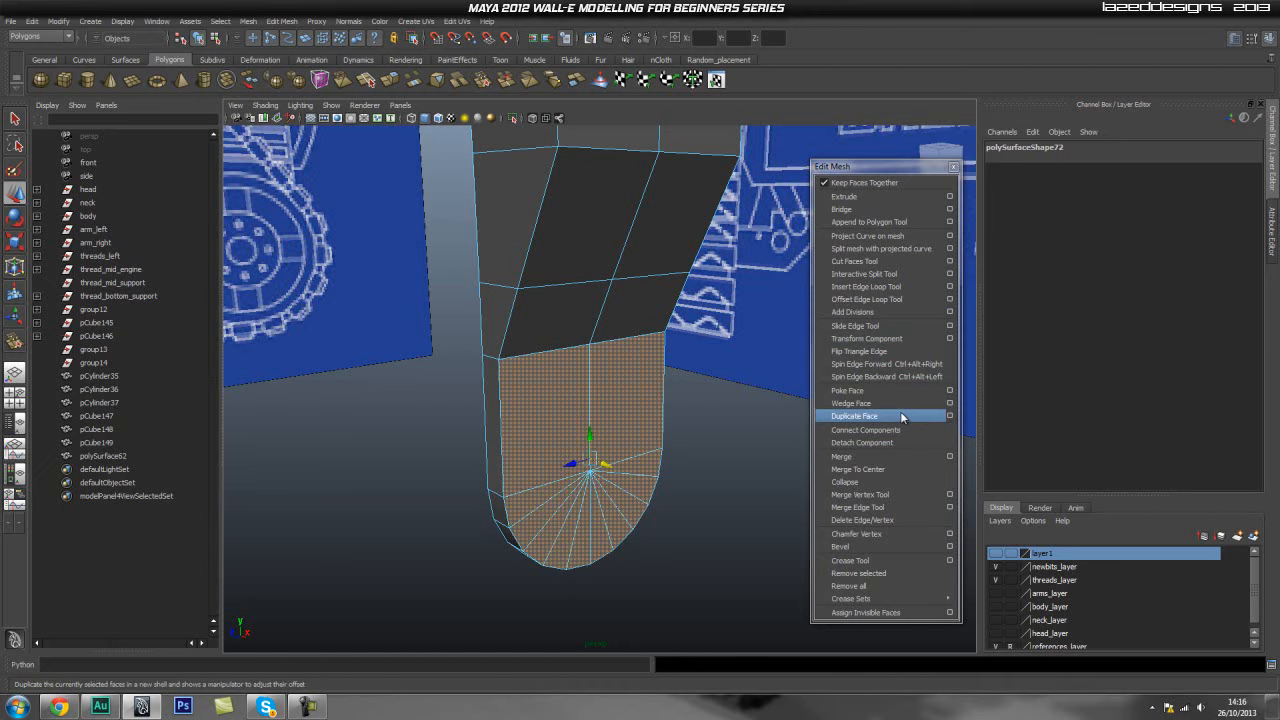
pyautogui.click(905, 442)
# - Delete all history on the group holding the duplicated surfaces
pyautogui.click(37, 456)
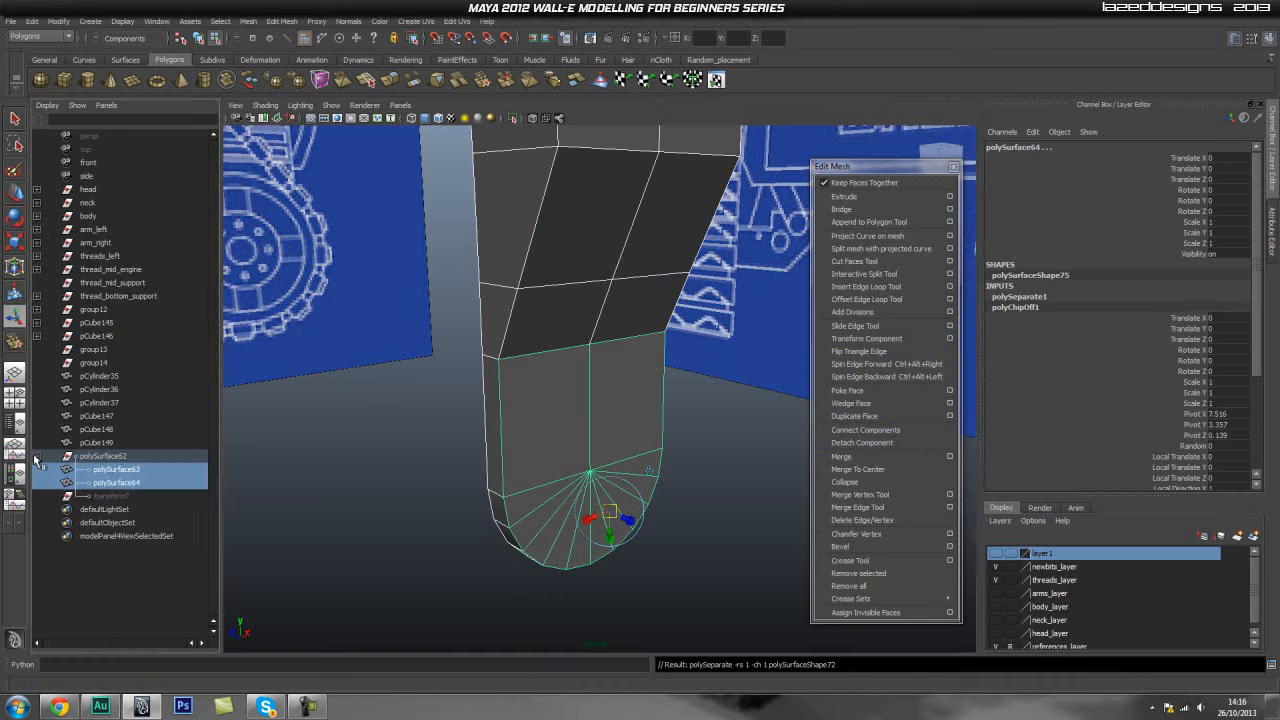
pyautogui.click(100, 457)
pyautogui.keyDown('shift'); pyautogui.click(105, 496); pyautogui.keyUp('shift')
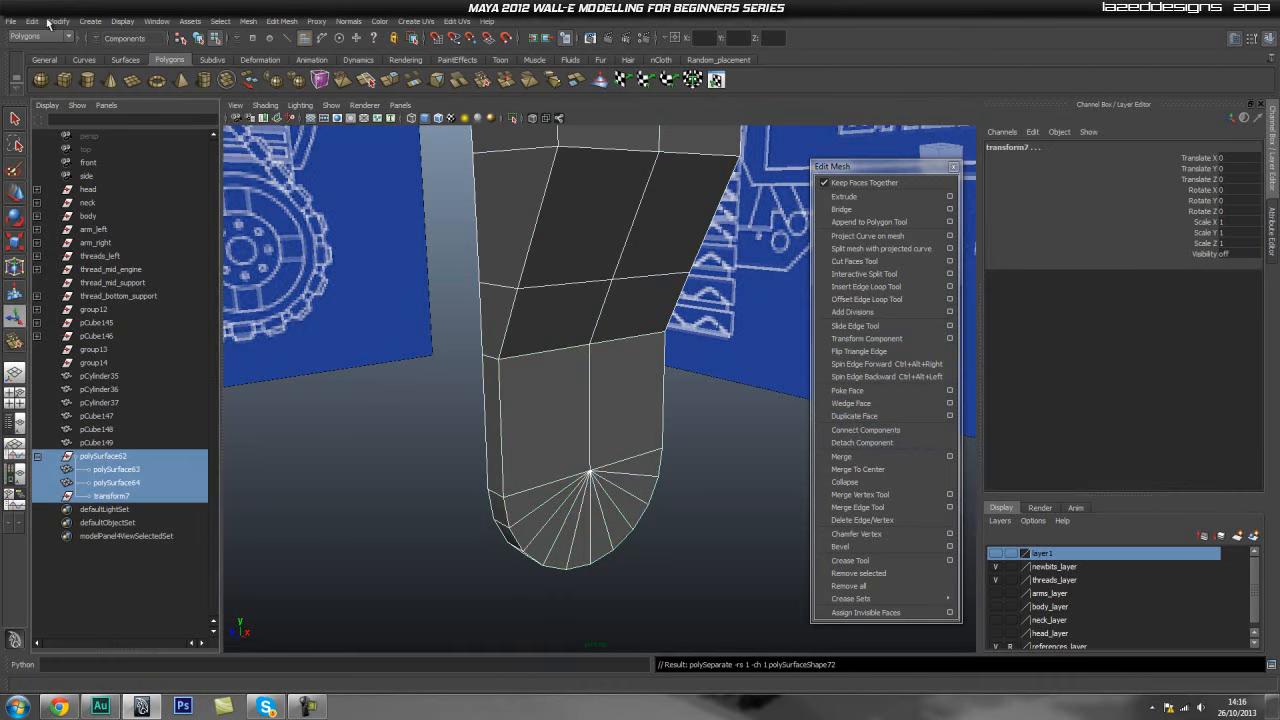
pyautogui.click(31, 22)
pyautogui.moveTo(103, 171)
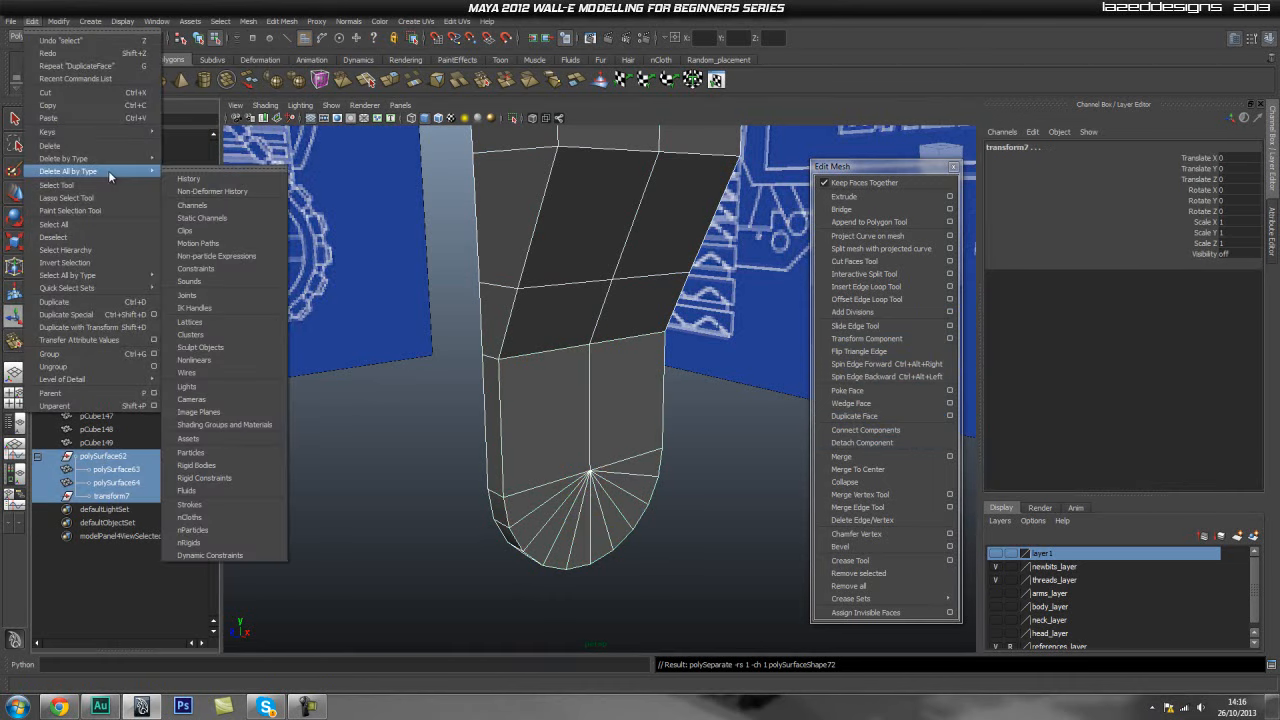
pyautogui.click(186, 179)
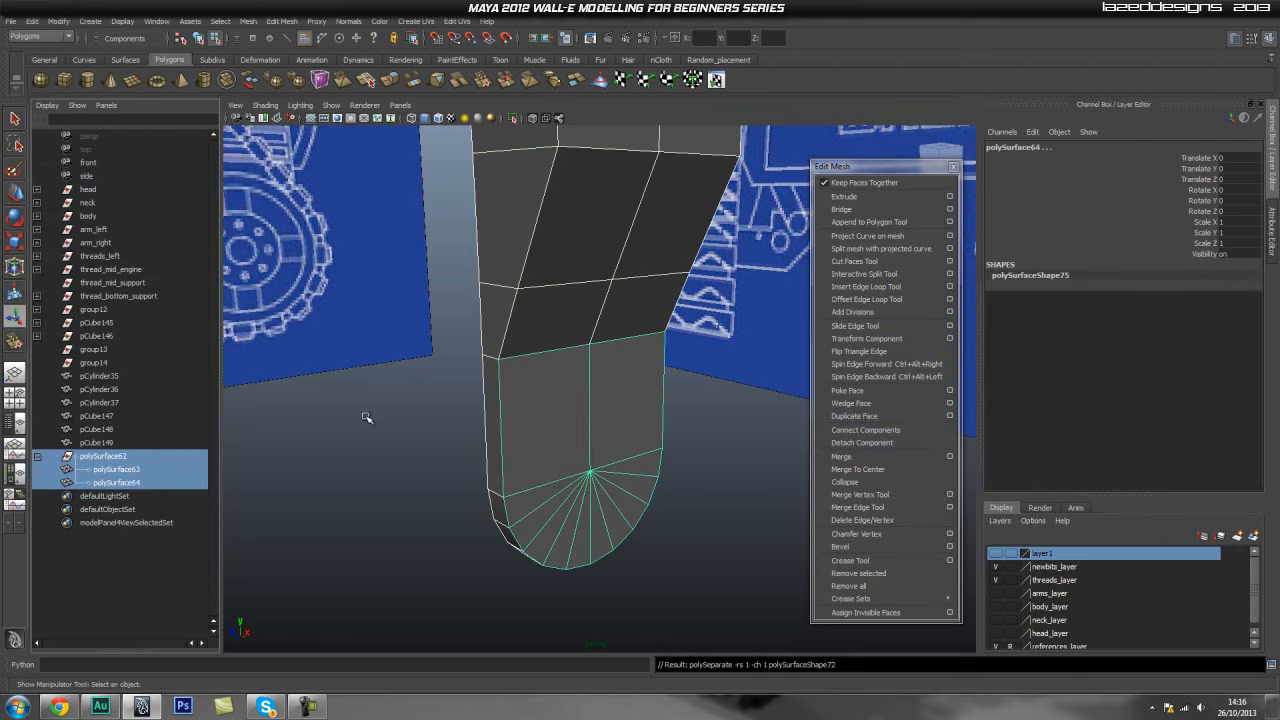
# - Unparent polySurface63 and polySurface64 from their group and delete the polySurface62 group
pyautogui.click(124, 457)
pyautogui.click(145, 470)
pyautogui.keyDown('shift'); pyautogui.click(159, 484); pyautogui.keyUp('shift')
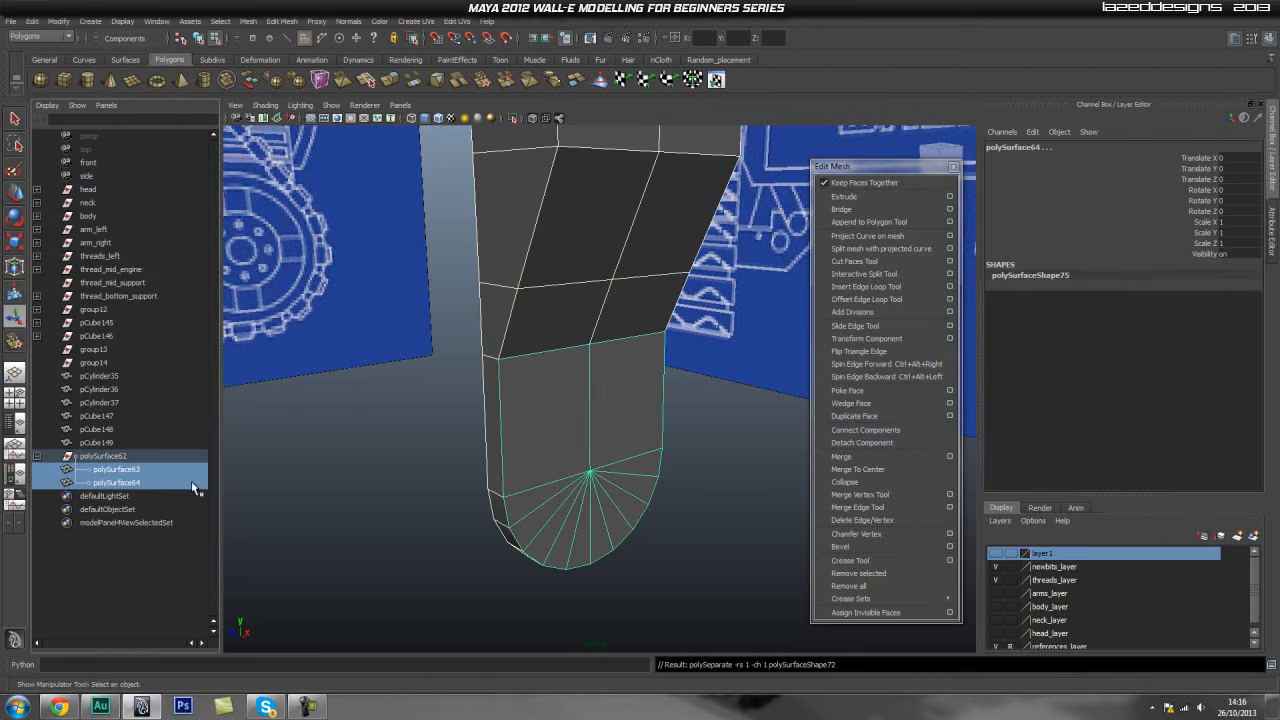
pyautogui.hotkey('shift', 'p')
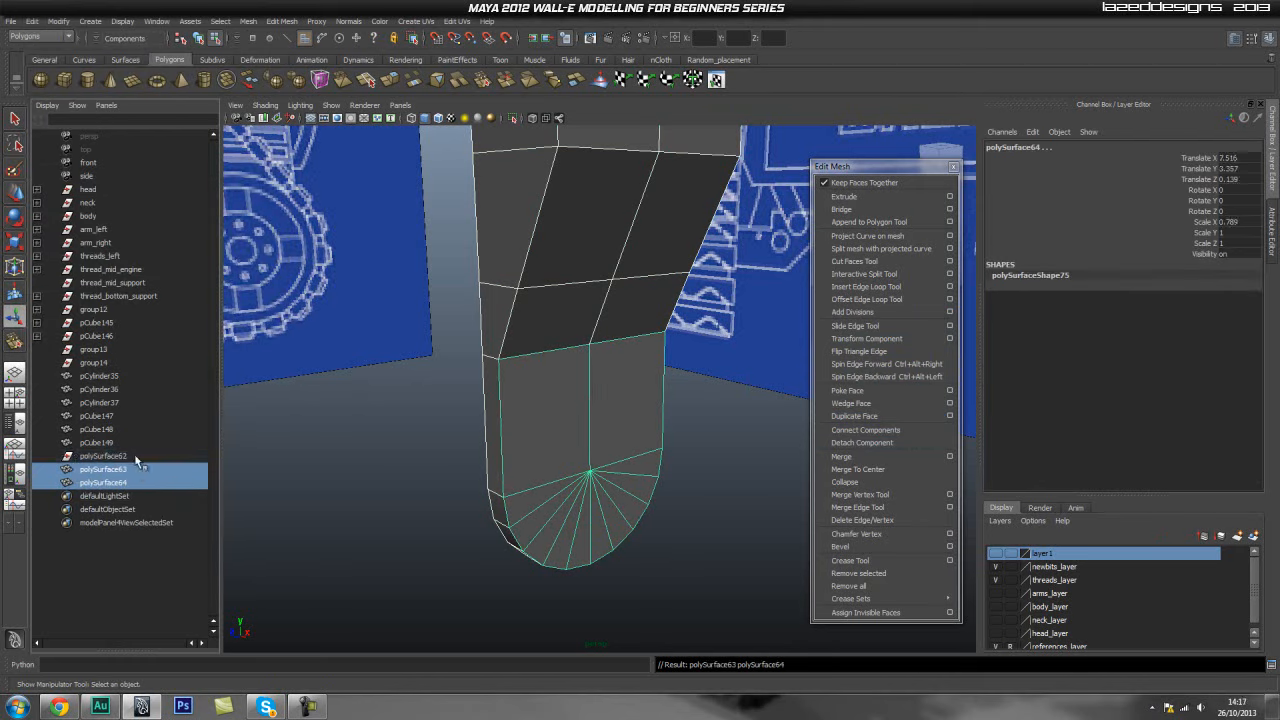
pyautogui.click(138, 457)
pyautogui.press('Delete')
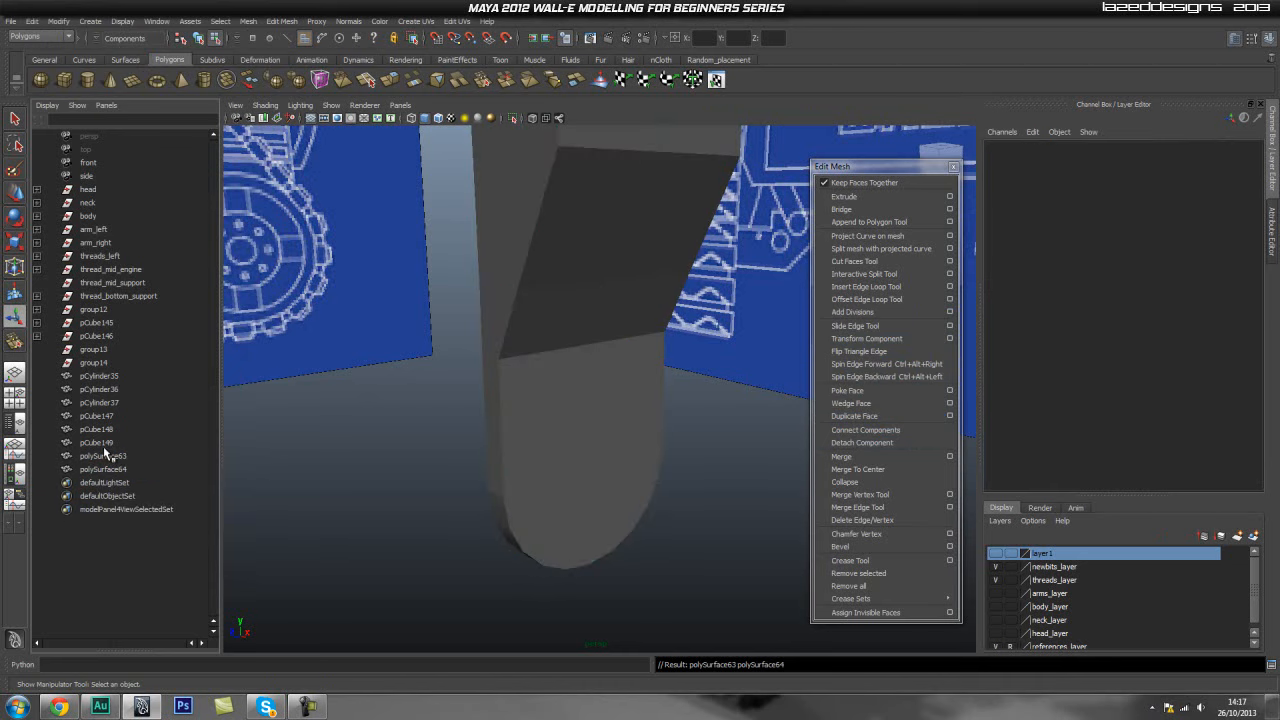
# - Select polySurface64's faces and extrude them to give the panel thickness
pyautogui.click(113, 471)
pyautogui.keyDown('alt'); pyautogui.moveTo(465, 521); pyautogui.dragTo(440, 480, button='middle'); pyautogui.keyUp('alt')
pyautogui.keyDown('alt'); pyautogui.moveTo(440, 480); pyautogui.dragTo(429, 509); pyautogui.keyUp('alt')
pyautogui.keyDown('alt'); pyautogui.moveTo(429, 509); pyautogui.dragTo(504, 504, button='middle'); pyautogui.keyUp('alt')
pyautogui.keyDown('alt'); pyautogui.moveTo(504, 504); pyautogui.dragTo(464, 492); pyautogui.keyUp('alt')
pyautogui.click(844, 196)
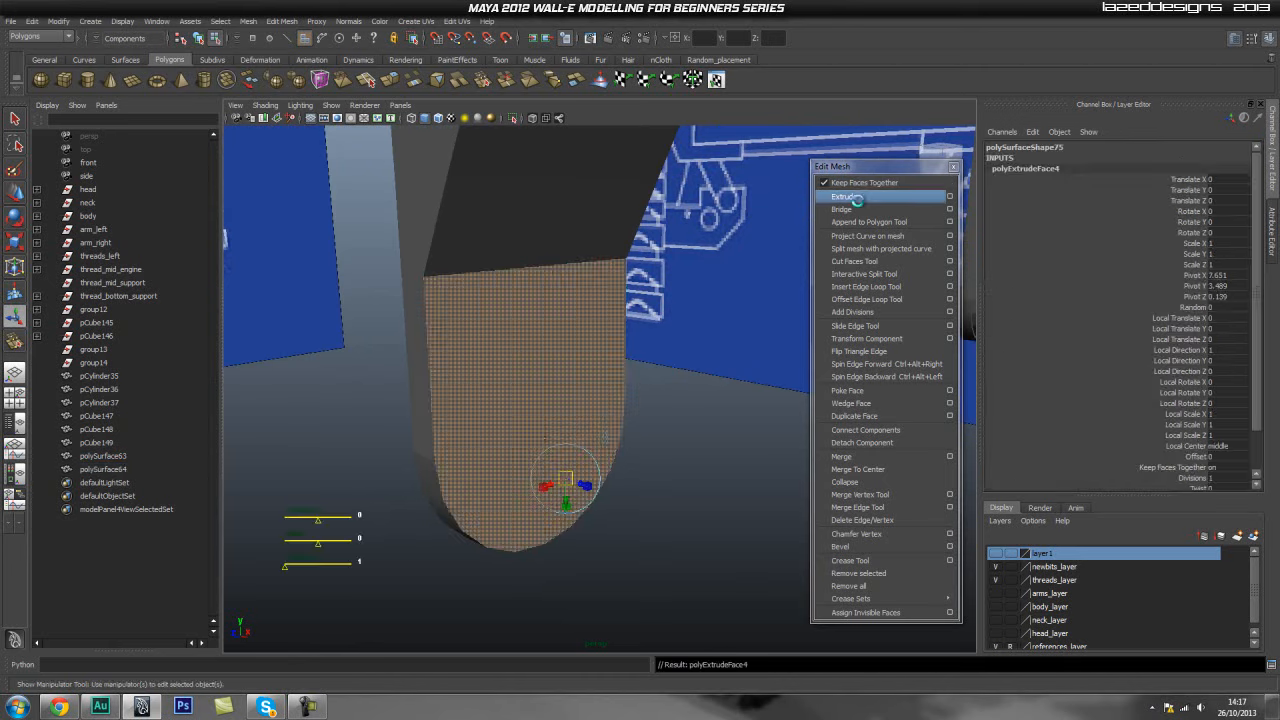
pyautogui.press('w')
pyautogui.moveTo(558, 420); pyautogui.dragTo(578, 425)
pyautogui.click(438, 119)
pyautogui.moveTo(449, 406)
pyautogui.keyDown('alt'); pyautogui.mouseDown()
pyautogui.moveTo(520, 398)
pyautogui.moveTo(580, 417)
pyautogui.mouseUp(); pyautogui.keyUp('alt')
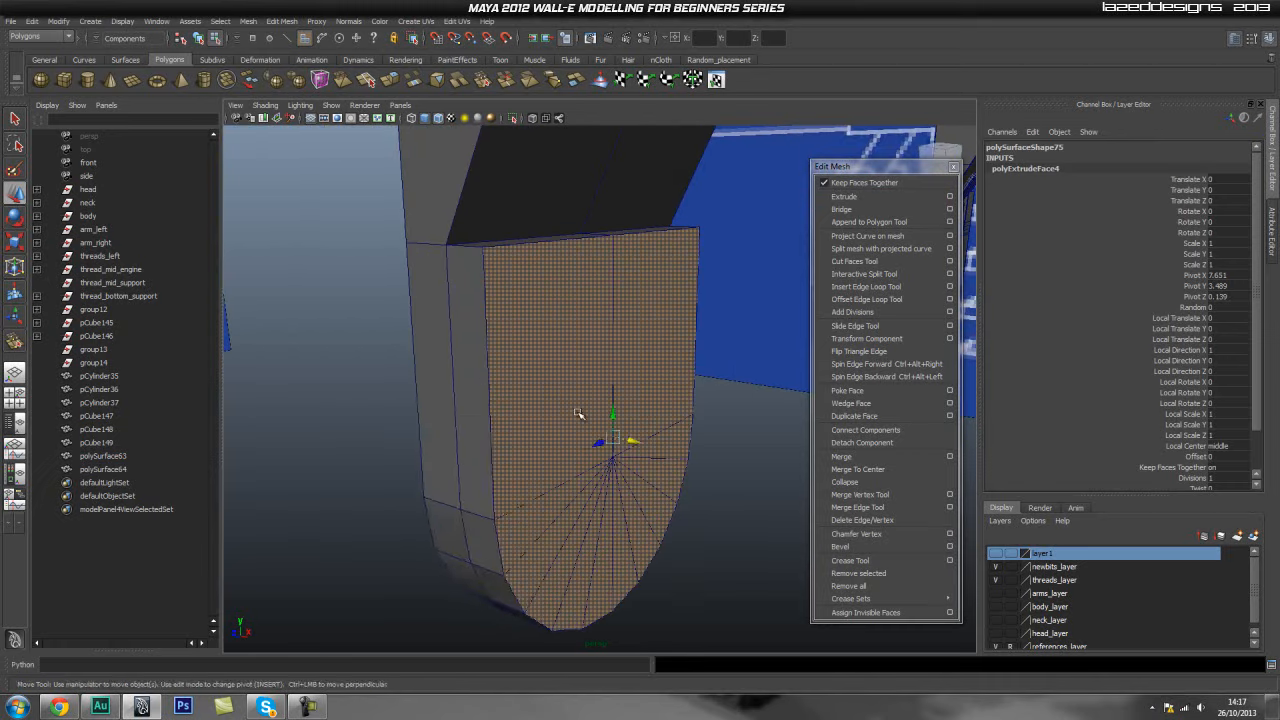
pyautogui.press('q')
pyautogui.moveTo(490, 416); pyautogui.dragTo(491, 404, button='right')
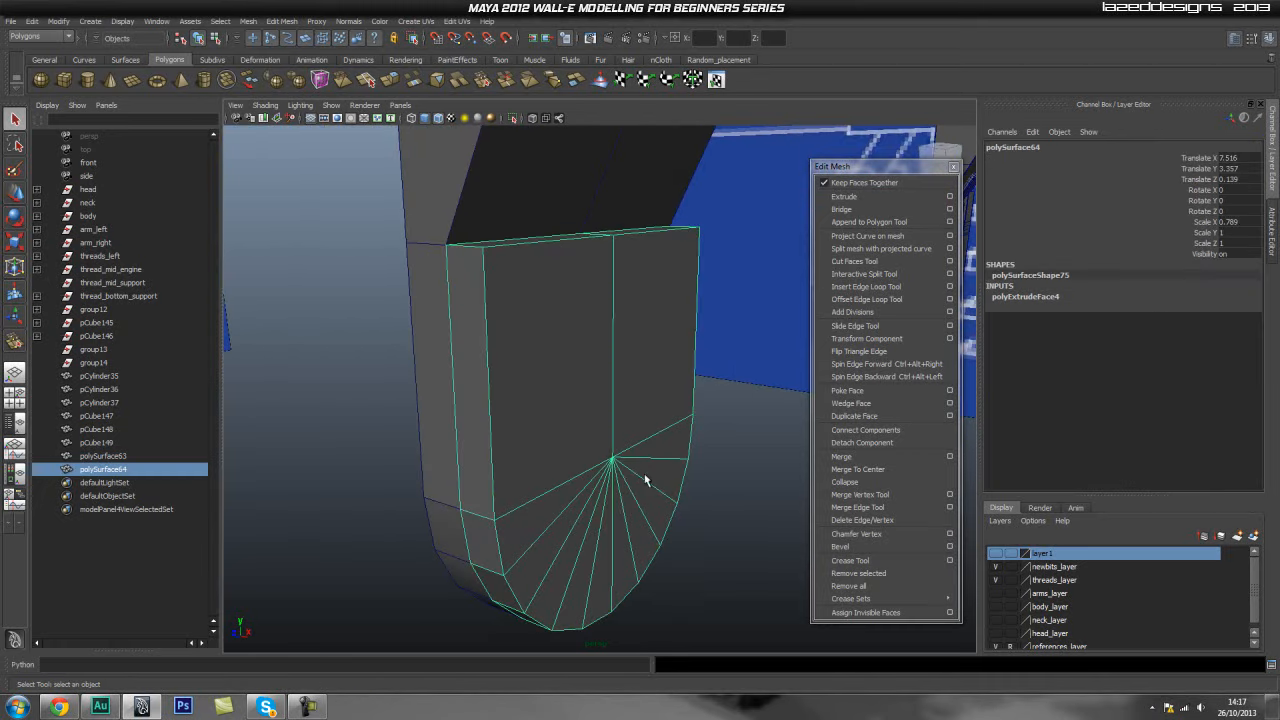
# - Adjust the duplicated panel's position and scale against the shield
pyautogui.press('w')
pyautogui.moveTo(571, 449)
pyautogui.mouseDown()
pyautogui.moveTo(529, 458)
pyautogui.moveTo(579, 437)
pyautogui.mouseUp()
pyautogui.press('r')
pyautogui.press('w')
pyautogui.moveTo(534, 380); pyautogui.dragTo(460, 372, button='right')
# - Orbit around the duplicated panel to inspect it from several angles
pyautogui.moveTo(290, 233); pyautogui.dragTo(700, 416)
pyautogui.moveTo(557, 308); pyautogui.dragTo(557, 280)
pyautogui.keyDown('alt'); pyautogui.moveTo(731, 369); pyautogui.dragTo(716, 453); pyautogui.keyUp('alt')
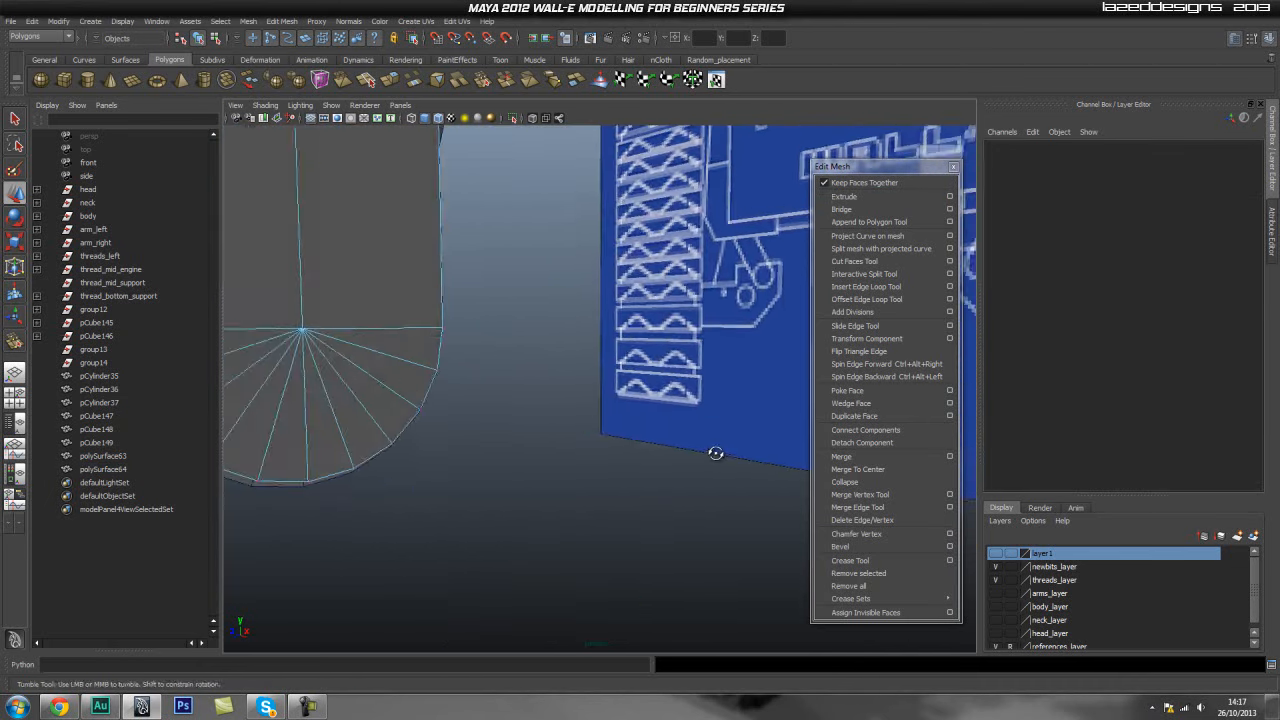
pyautogui.keyDown('alt'); pyautogui.moveTo(716, 453); pyautogui.dragTo(406, 363, button='right'); pyautogui.keyUp('alt')
pyautogui.keyDown('alt'); pyautogui.moveTo(406, 363); pyautogui.dragTo(471, 423, button='middle'); pyautogui.keyUp('alt')
pyautogui.keyDown('alt'); pyautogui.moveTo(471, 423); pyautogui.dragTo(523, 451, button='right'); pyautogui.keyUp('alt')
pyautogui.keyDown('alt'); pyautogui.moveTo(523, 451); pyautogui.dragTo(530, 390, button='middle'); pyautogui.keyUp('alt')
pyautogui.press('q')
pyautogui.moveTo(530, 390); pyautogui.dragTo(584, 371, button='right')
pyautogui.keyDown('alt'); pyautogui.moveTo(580, 376); pyautogui.dragTo(529, 400); pyautogui.keyUp('alt')
pyautogui.keyDown('alt'); pyautogui.moveTo(529, 400); pyautogui.dragTo(590, 420, button='right'); pyautogui.keyUp('alt')
pyautogui.keyDown('alt'); pyautogui.moveTo(590, 420); pyautogui.dragTo(548, 421); pyautogui.keyUp('alt')
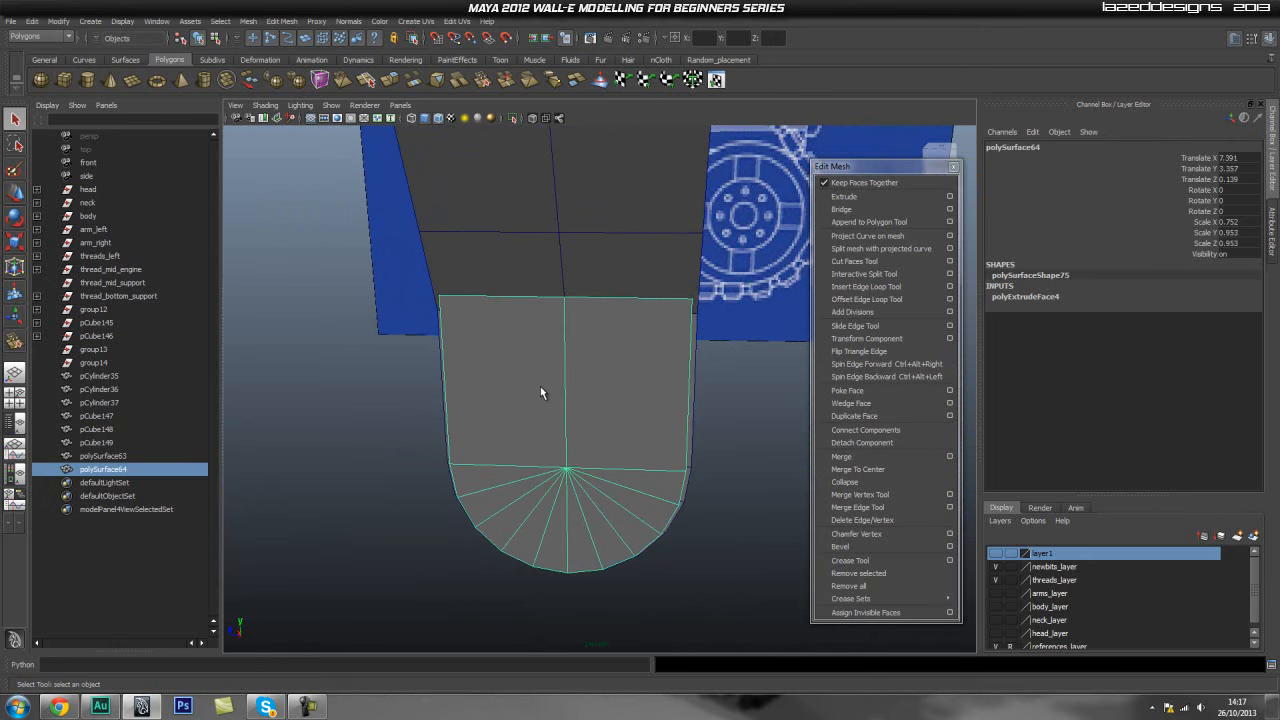
# - Insert a vertical edge loop on the panel, then undo it
pyautogui.keyDown('alt'); pyautogui.moveTo(536, 393); pyautogui.dragTo(559, 353); pyautogui.keyUp('alt')
pyautogui.keyDown('alt'); pyautogui.moveTo(611, 302); pyautogui.dragTo(480, 400); pyautogui.keyUp('alt')
pyautogui.click(866, 286)
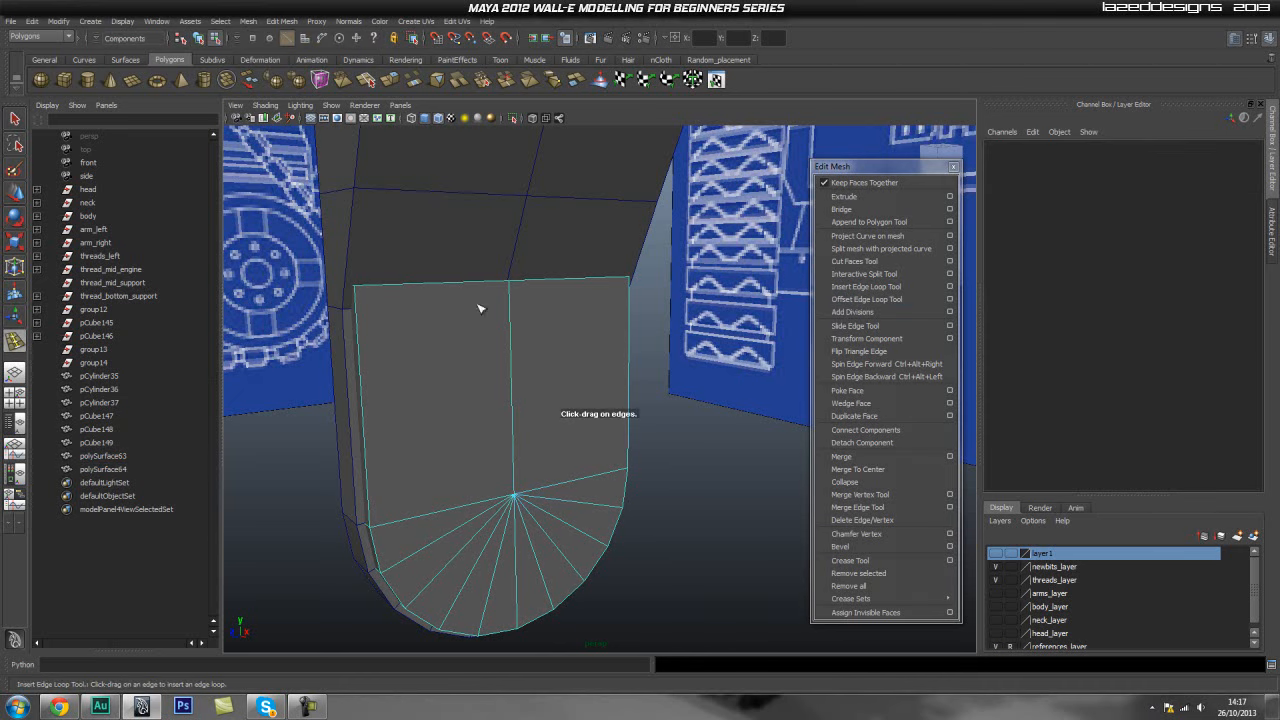
pyautogui.moveTo(552, 327)
pyautogui.keyDown('alt'); pyautogui.mouseDown()
pyautogui.moveTo(499, 331)
pyautogui.moveTo(534, 331)
pyautogui.mouseUp(); pyautogui.keyUp('alt')
pyautogui.press('space')
pyautogui.keyDown('alt'); pyautogui.moveTo(536, 332); pyautogui.dragTo(570, 375, button='middle'); pyautogui.keyUp('alt')
pyautogui.scroll(3, 568, 372)
pyautogui.keyDown('alt'); pyautogui.moveTo(512, 270); pyautogui.dragTo(523, 330, button='middle'); pyautogui.keyUp('alt')
pyautogui.moveTo(507, 288); pyautogui.dragTo(500, 290)
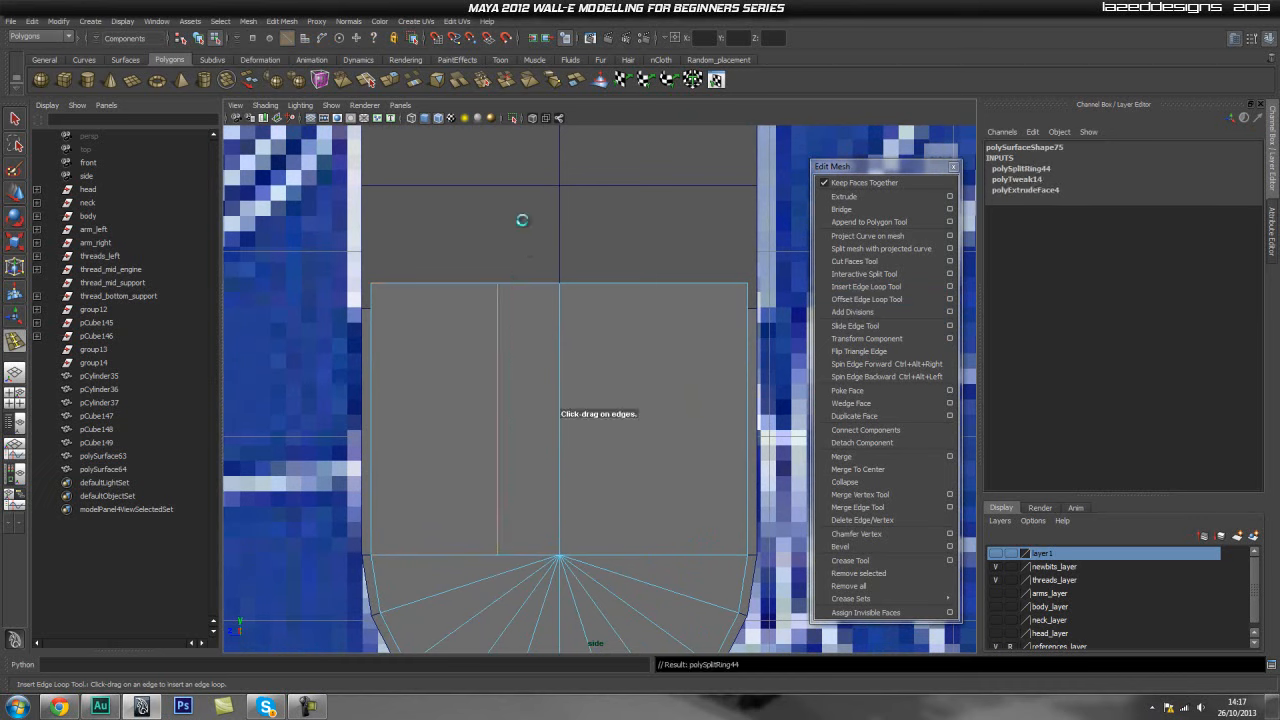
pyautogui.hotkey('ctrl', 'z')
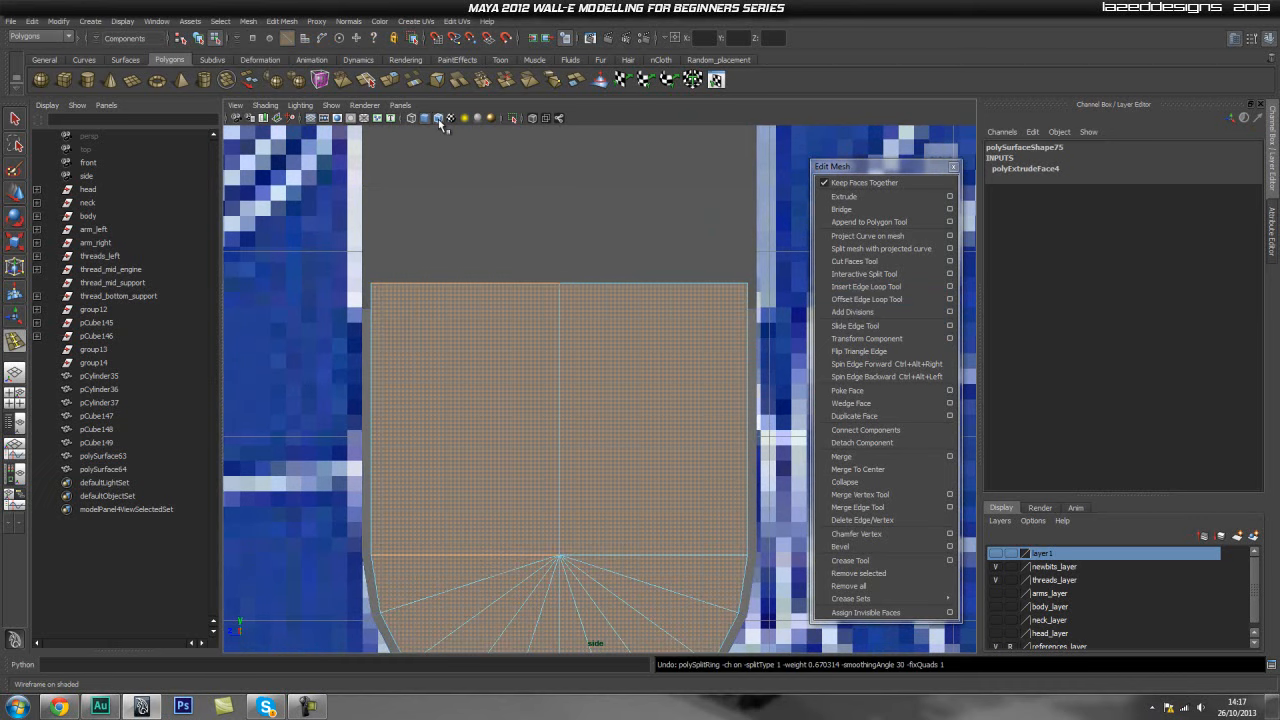
# - Turn on X-ray and insert two vertical edge loops along the blueprint's slot edges
pyautogui.click(537, 119)
pyautogui.scroll(2, 434, 349)
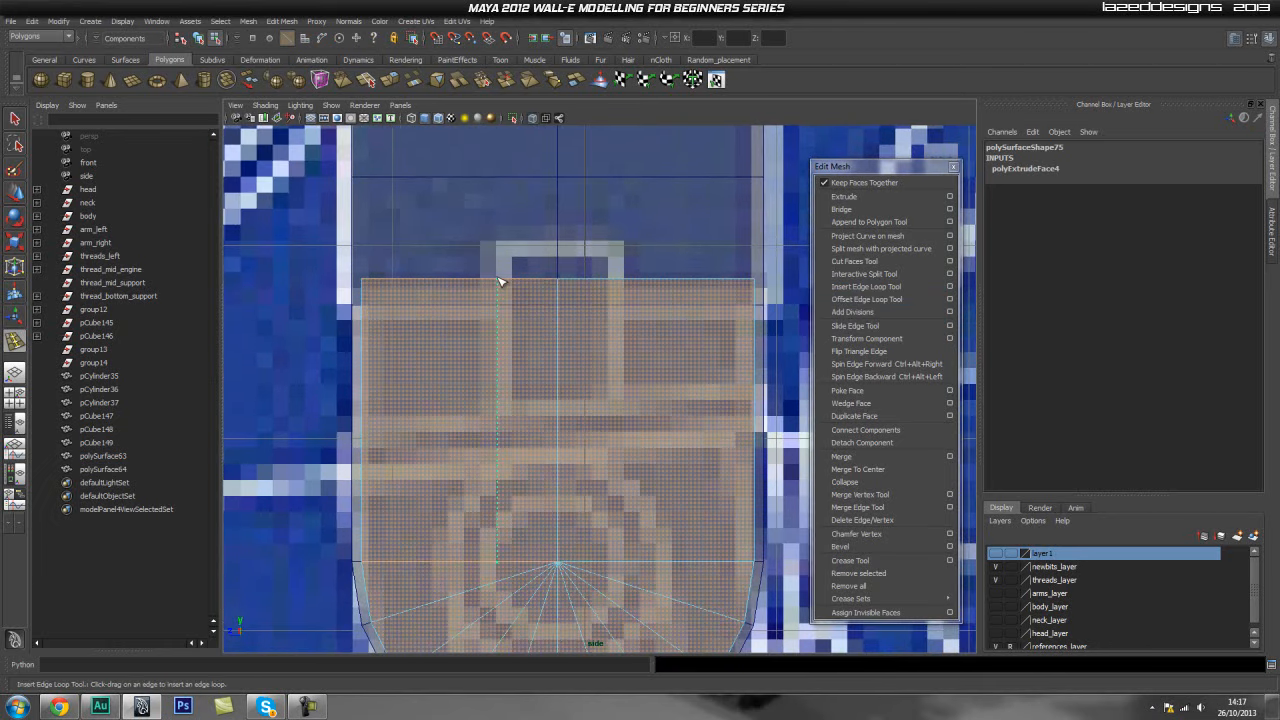
pyautogui.moveTo(502, 283); pyautogui.dragTo(626, 285)
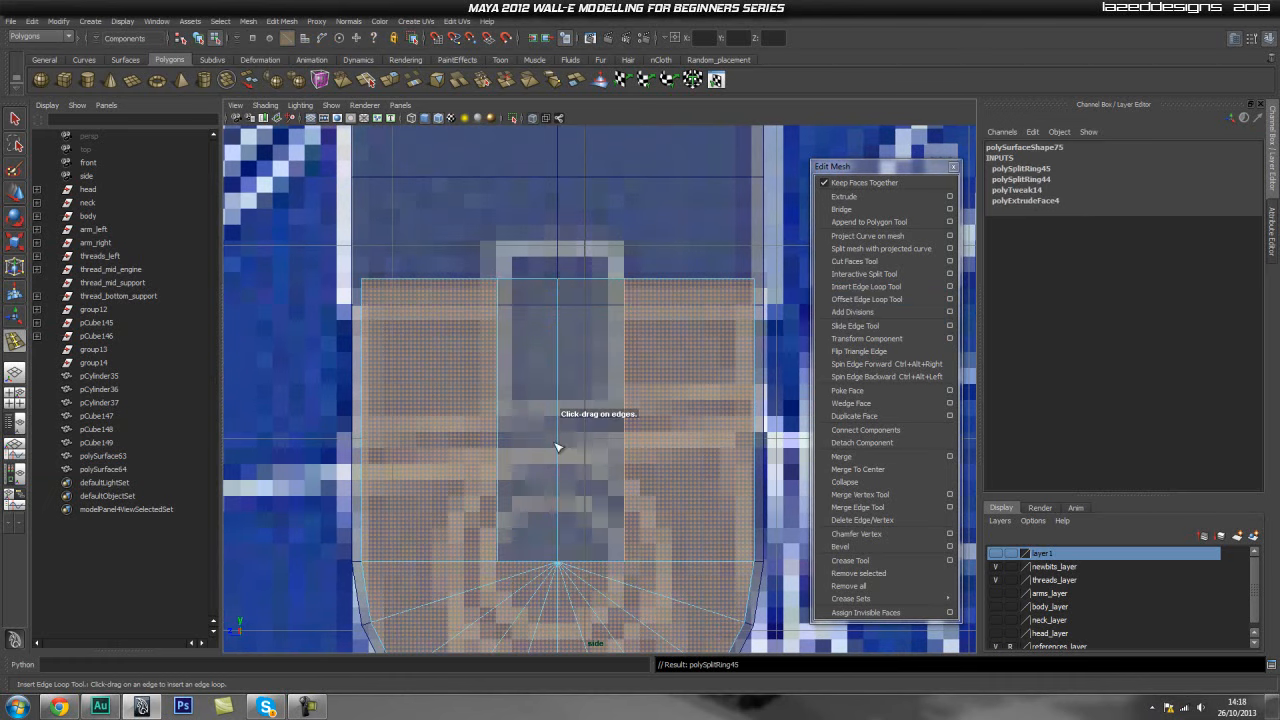
# - Insert a horizontal edge loop across the panel at the slot's lower end and turn X-ray off
pyautogui.moveTo(560, 442); pyautogui.dragTo(563, 433)
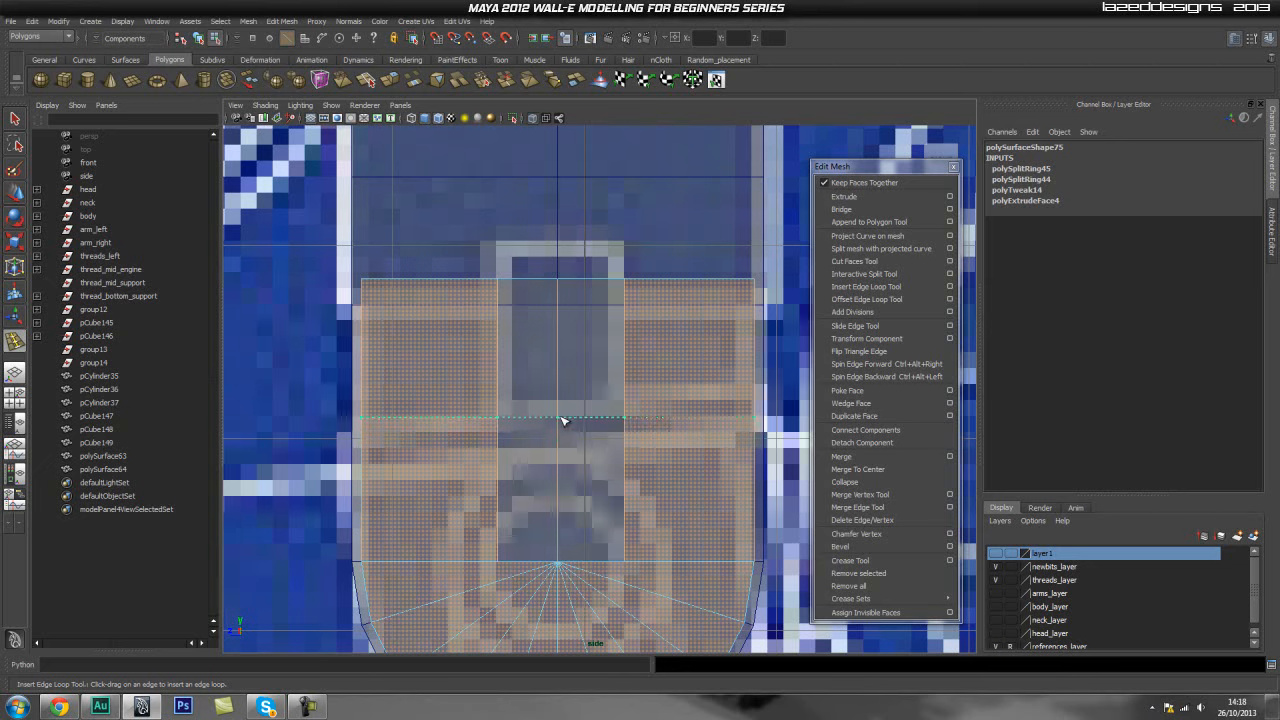
pyautogui.moveTo(560, 417); pyautogui.dragTo(561, 417)
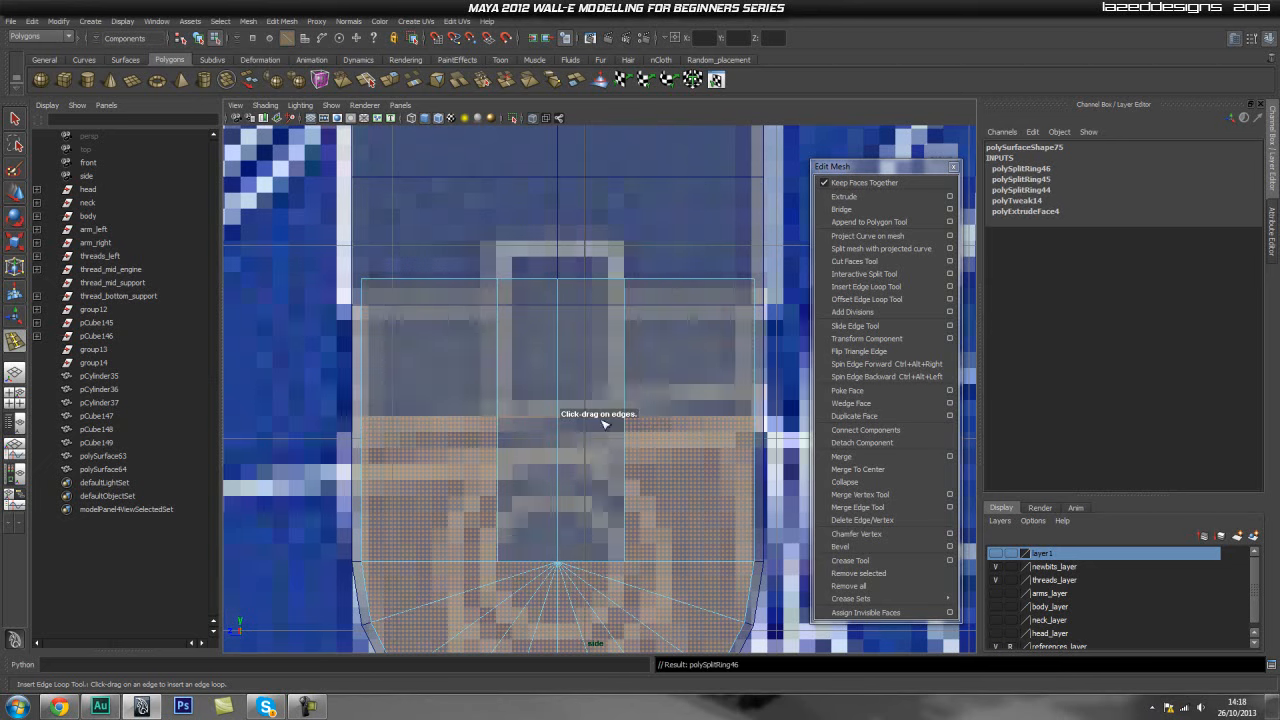
pyautogui.click(532, 120)
pyautogui.scroll(-3, 614, 338)
# - Select and frame the original shield to examine its slot shape
pyautogui.press('q')
pyautogui.moveTo(609, 338); pyautogui.dragTo(673, 320, button='right')
pyautogui.press('space')
pyautogui.moveTo(557, 365); pyautogui.dragTo(436, 350)
pyautogui.click(490, 339)
pyautogui.keyDown('alt'); pyautogui.moveTo(551, 303); pyautogui.dragTo(517, 346); pyautogui.keyUp('alt')
pyautogui.scroll(4, 452, 347)
pyautogui.keyDown('alt'); pyautogui.moveTo(725, 298); pyautogui.dragTo(251, 294, button='middle'); pyautogui.keyUp('alt')
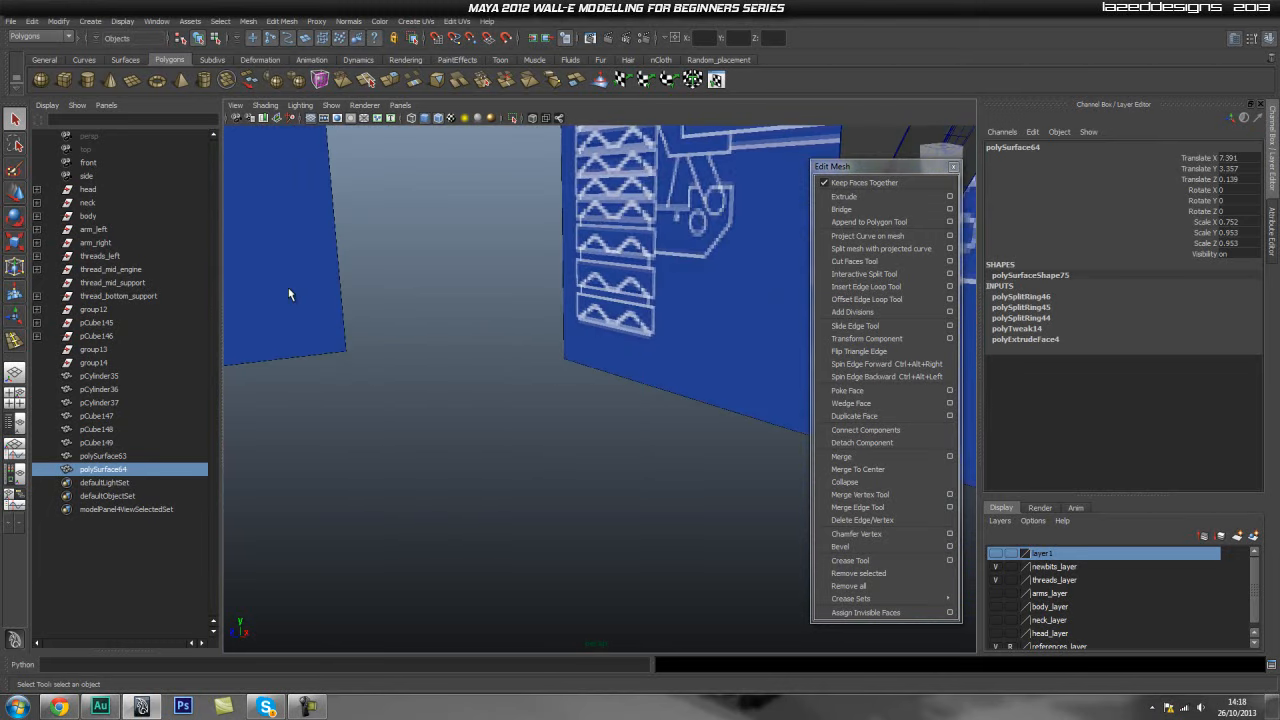
pyautogui.keyDown('alt'); pyautogui.moveTo(795, 288); pyautogui.dragTo(689, 283, button='middle'); pyautogui.keyUp('alt')
pyautogui.click(746, 308)
pyautogui.press('f')
pyautogui.keyDown('alt'); pyautogui.moveTo(694, 297); pyautogui.dragTo(638, 306); pyautogui.keyUp('alt')
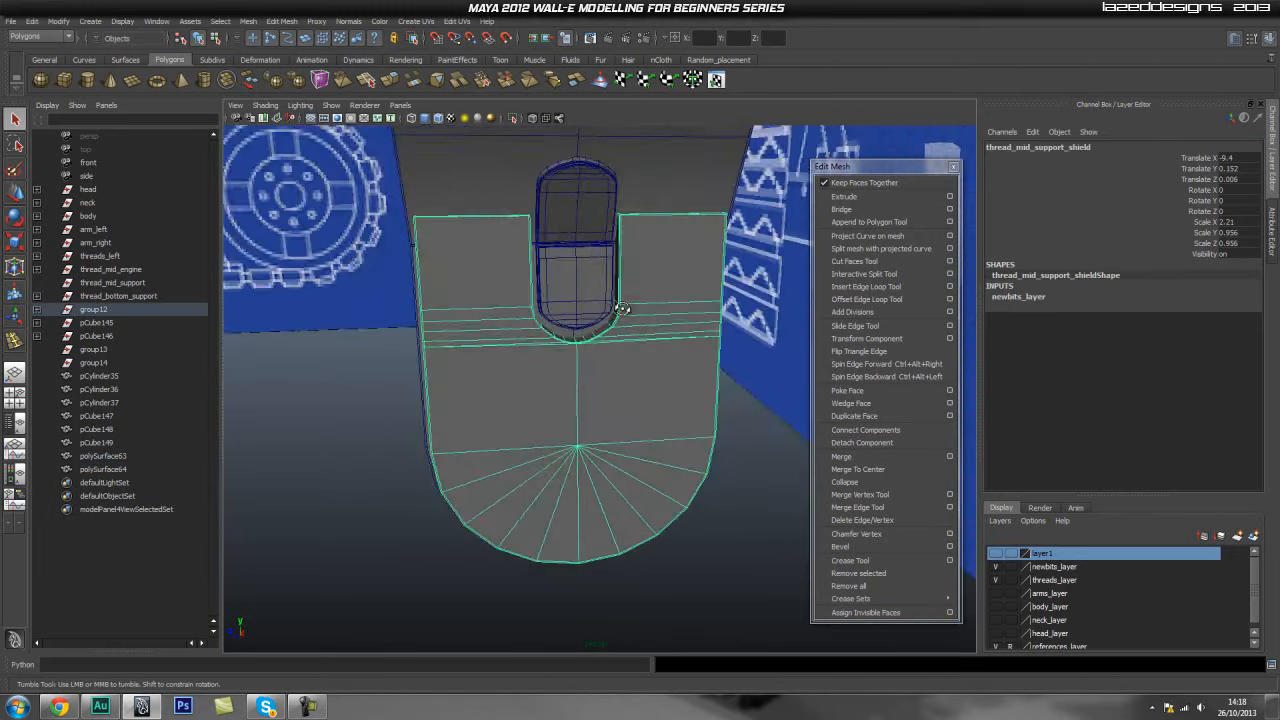
# - Return to the previous views and frame the duplicated panel again
pyautogui.press('[')
pyautogui.press('[')
pyautogui.press('[')
pyautogui.keyDown('alt'); pyautogui.moveTo(776, 297); pyautogui.dragTo(474, 320); pyautogui.keyUp('alt')
pyautogui.moveTo(474, 320)
pyautogui.keyDown('alt'); pyautogui.mouseDown(button='middle')
pyautogui.moveTo(770, 318)
pyautogui.moveTo(491, 324)
pyautogui.mouseUp(button='middle'); pyautogui.keyUp('alt')
pyautogui.keyDown('alt'); pyautogui.moveTo(491, 324); pyautogui.dragTo(472, 328); pyautogui.keyUp('alt')
pyautogui.moveTo(470, 326); pyautogui.dragTo(535, 304, button='right')
pyautogui.click(756, 378)
pyautogui.click(702, 465)
pyautogui.moveTo(700, 432); pyautogui.dragTo(425, 345, button='right')
pyautogui.moveTo(586, 423); pyautogui.dragTo(569, 384, button='right')
pyautogui.press('f')
pyautogui.keyDown('alt'); pyautogui.moveTo(489, 386); pyautogui.dragTo(485, 146); pyautogui.keyUp('alt')
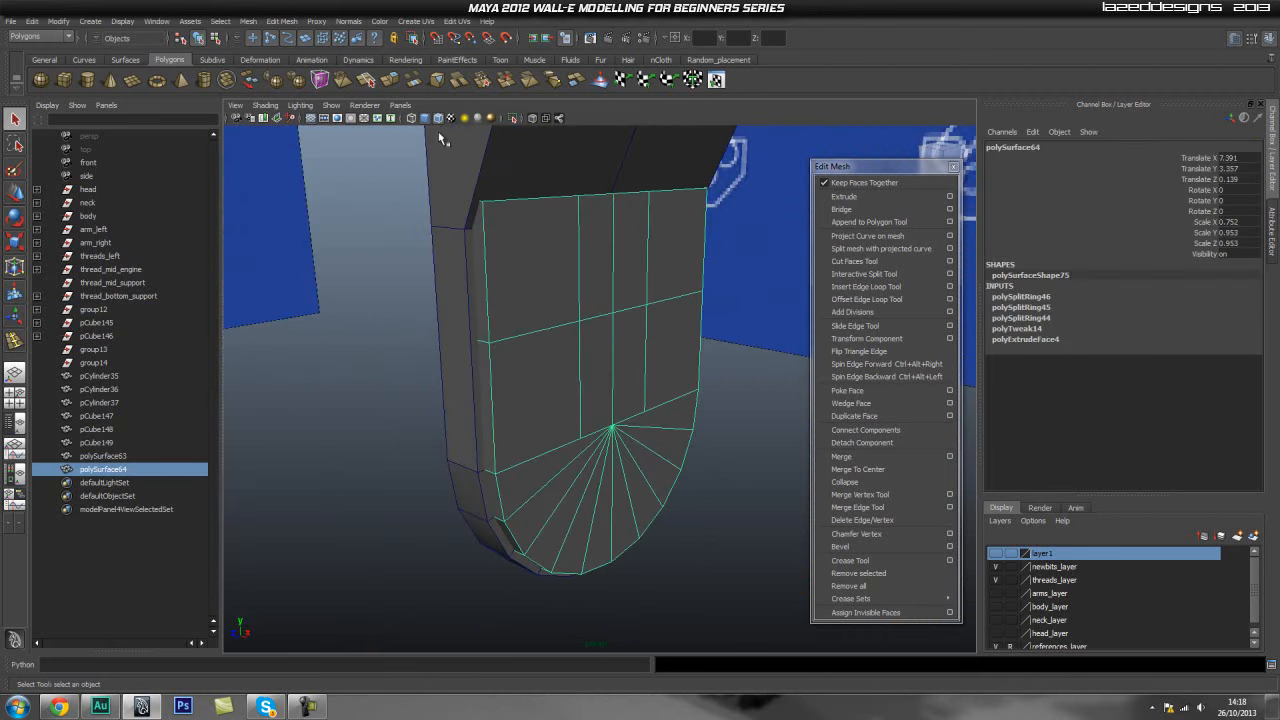
# - Isolate the panel and delete the components selected from the side view
pyautogui.click(516, 118)
pyautogui.keyDown('alt'); pyautogui.moveTo(698, 232); pyautogui.dragTo(588, 289); pyautogui.keyUp('alt')
pyautogui.press('space')
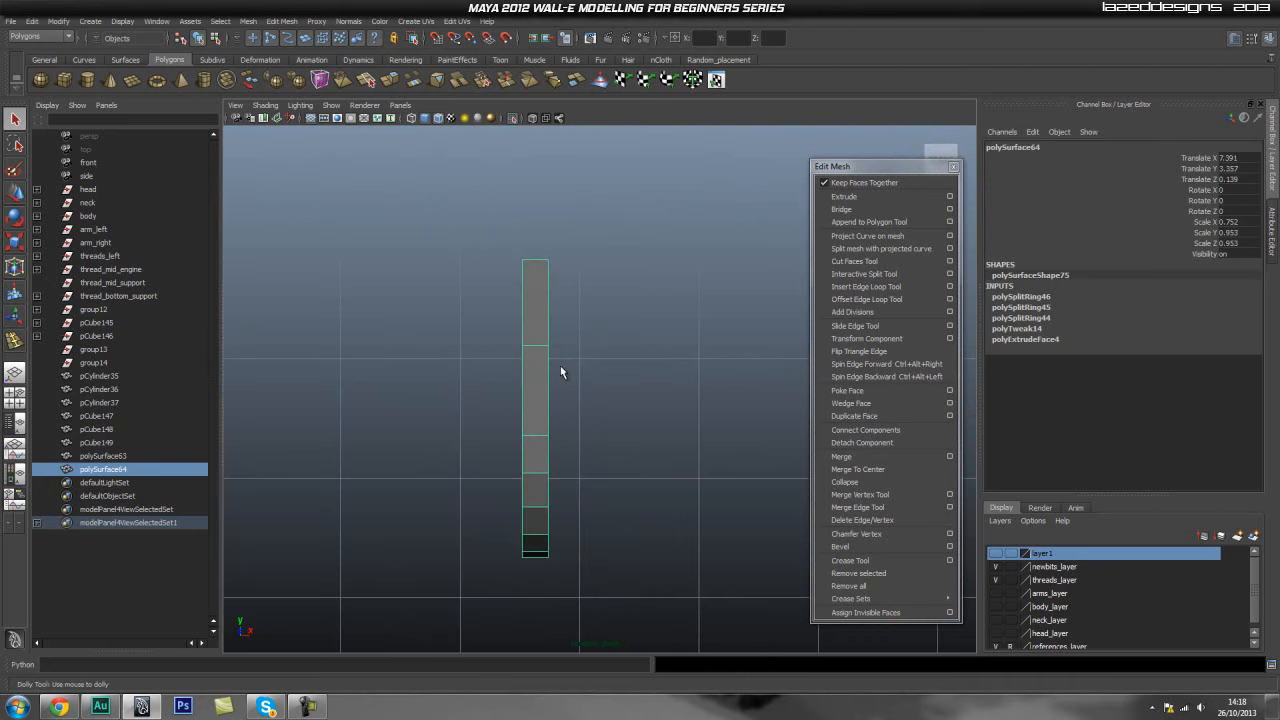
pyautogui.moveTo(541, 357); pyautogui.dragTo(540, 398, button='right')
pyautogui.moveTo(414, 396); pyautogui.dragTo(532, 569)
pyautogui.click(541, 456)
pyautogui.press('space')
pyautogui.click(541, 456)
pyautogui.moveTo(541, 456)
pyautogui.keyDown('alt'); pyautogui.mouseDown()
pyautogui.moveTo(564, 397)
pyautogui.moveTo(560, 440)
pyautogui.moveTo(532, 438)
pyautogui.mouseUp(); pyautogui.keyUp('alt')
pyautogui.click(580, 425)
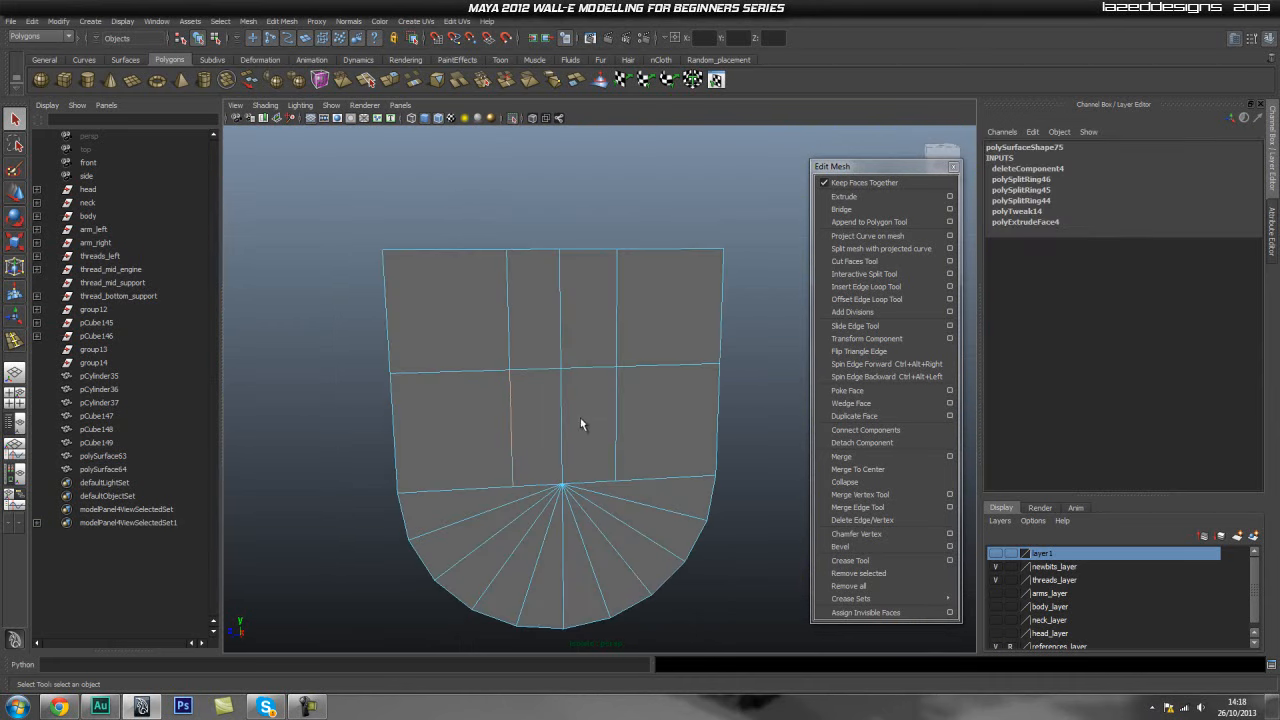
# - Delete the vertical edges crossing the panel's middle band
pyautogui.keyDown('shift'); pyautogui.moveTo(593, 412); pyautogui.dragTo(543, 431, button='right'); pyautogui.keyUp('shift')
pyautogui.keyDown('alt'); pyautogui.moveTo(388, 428); pyautogui.dragTo(494, 411, button='right'); pyautogui.keyUp('alt')
pyautogui.keyDown('alt'); pyautogui.moveTo(494, 411); pyautogui.dragTo(492, 424, button='middle'); pyautogui.keyUp('alt')
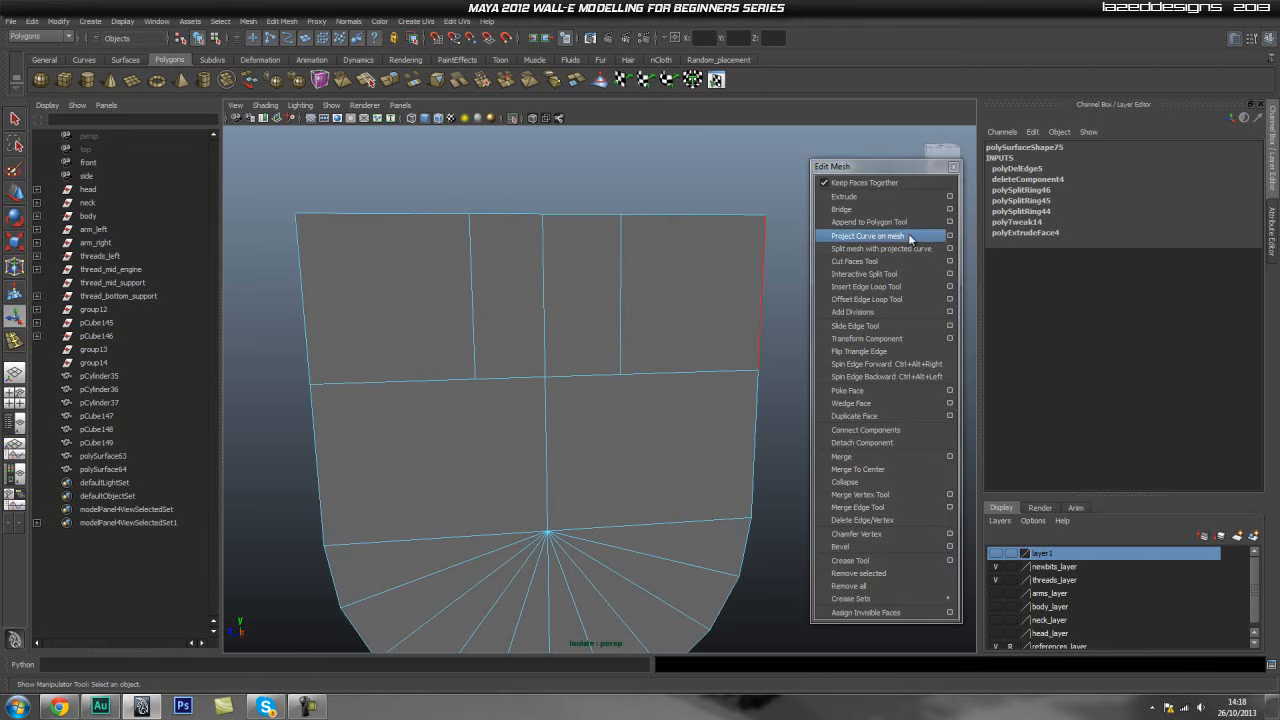
# - Try to insert a vertical edge loop through the centre of the middle band
pyautogui.click(863, 286)
pyautogui.click(545, 396)
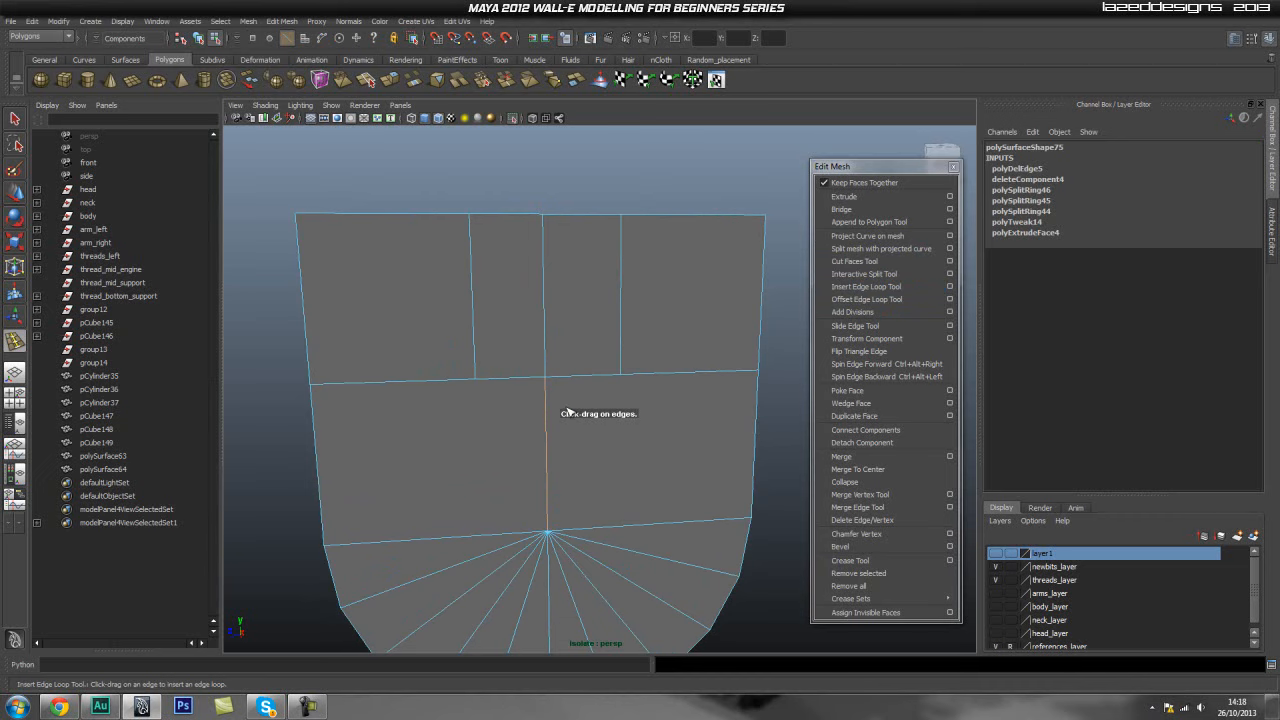
pyautogui.press('q')
pyautogui.moveTo(651, 397); pyautogui.dragTo(712, 376, button='right')
pyautogui.scroll(-3, 606, 397)
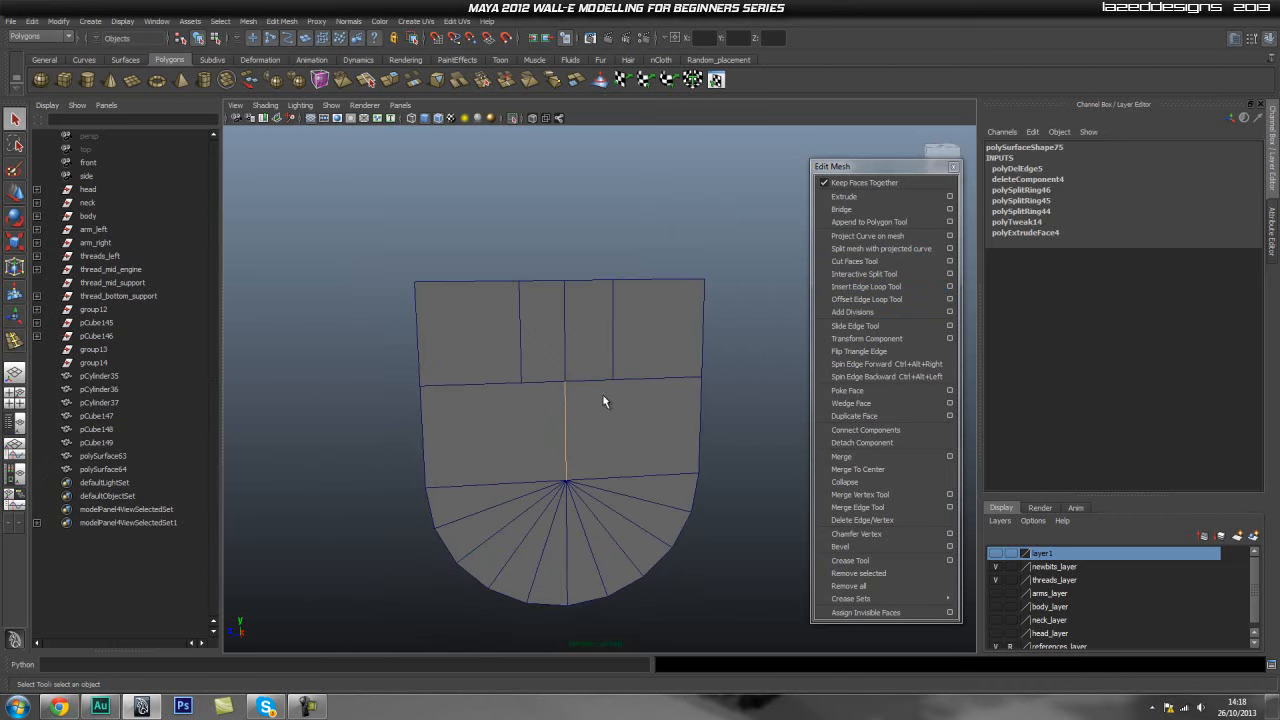
# - Insert a vertical edge loop through the centre of the panel's middle band
pyautogui.click(740, 372)
pyautogui.moveTo(608, 386); pyautogui.dragTo(658, 358, button='right')
pyautogui.click(658, 358)
pyautogui.click(743, 403)
pyautogui.scroll(3, 577, 387)
pyautogui.scroll(2, 576, 386)
pyautogui.click(716, 343)
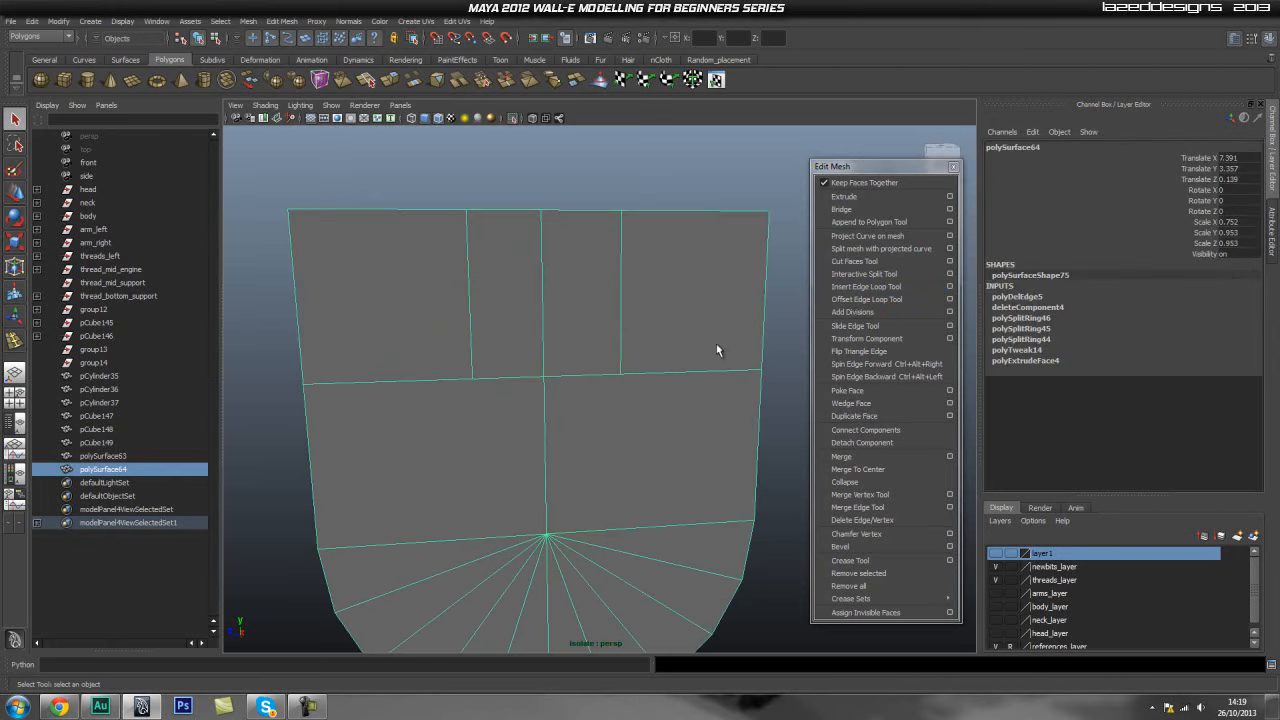
pyautogui.click(866, 286)
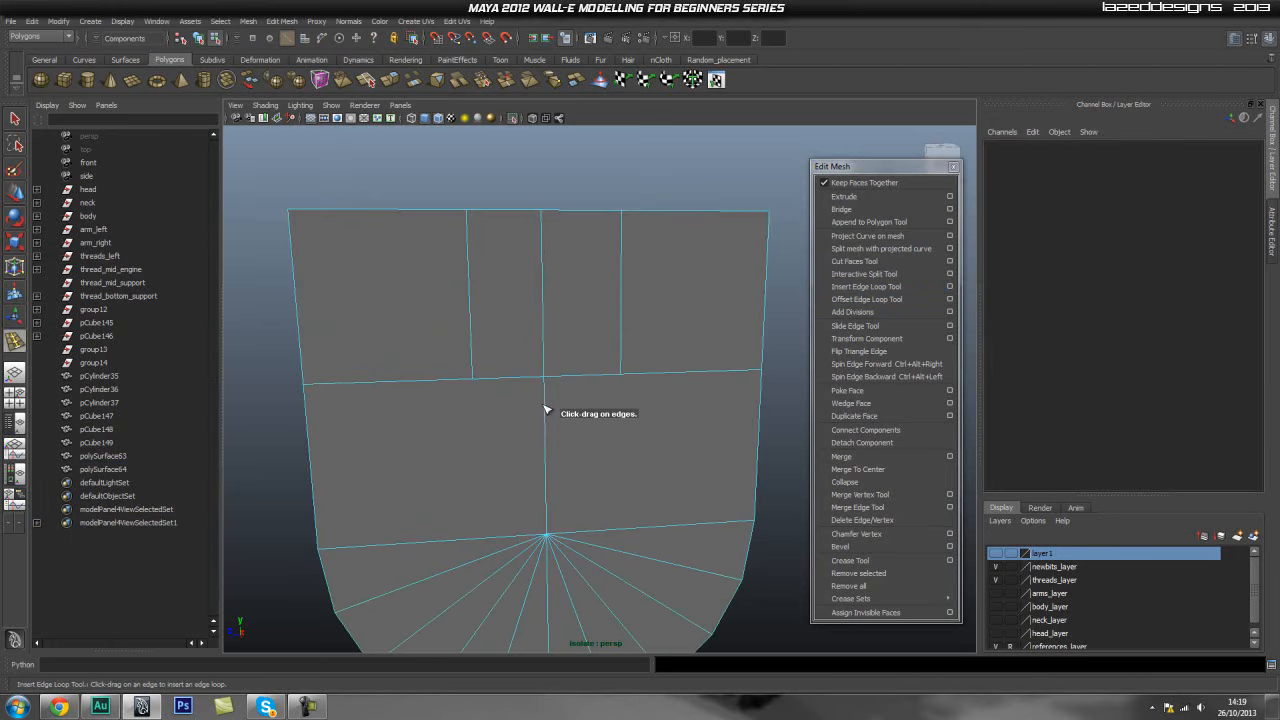
pyautogui.moveTo(546, 409); pyautogui.dragTo(548, 391)
# - Move the centre vertex of the middle band's upper edge down to form a V
pyautogui.press('q')
pyautogui.scroll(2, 462, 400)
pyautogui.moveTo(443, 397); pyautogui.dragTo(408, 400, button='right')
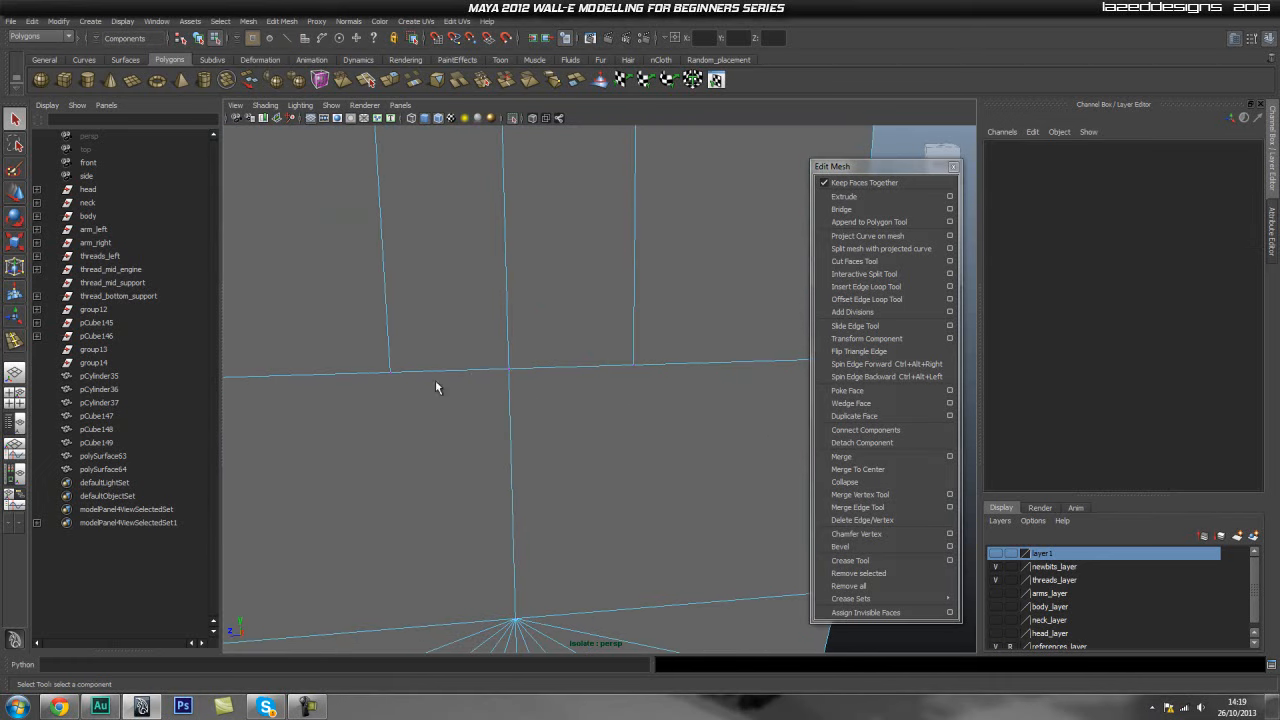
pyautogui.click(508, 370)
pyautogui.press('w')
pyautogui.moveTo(507, 345); pyautogui.dragTo(503, 378)
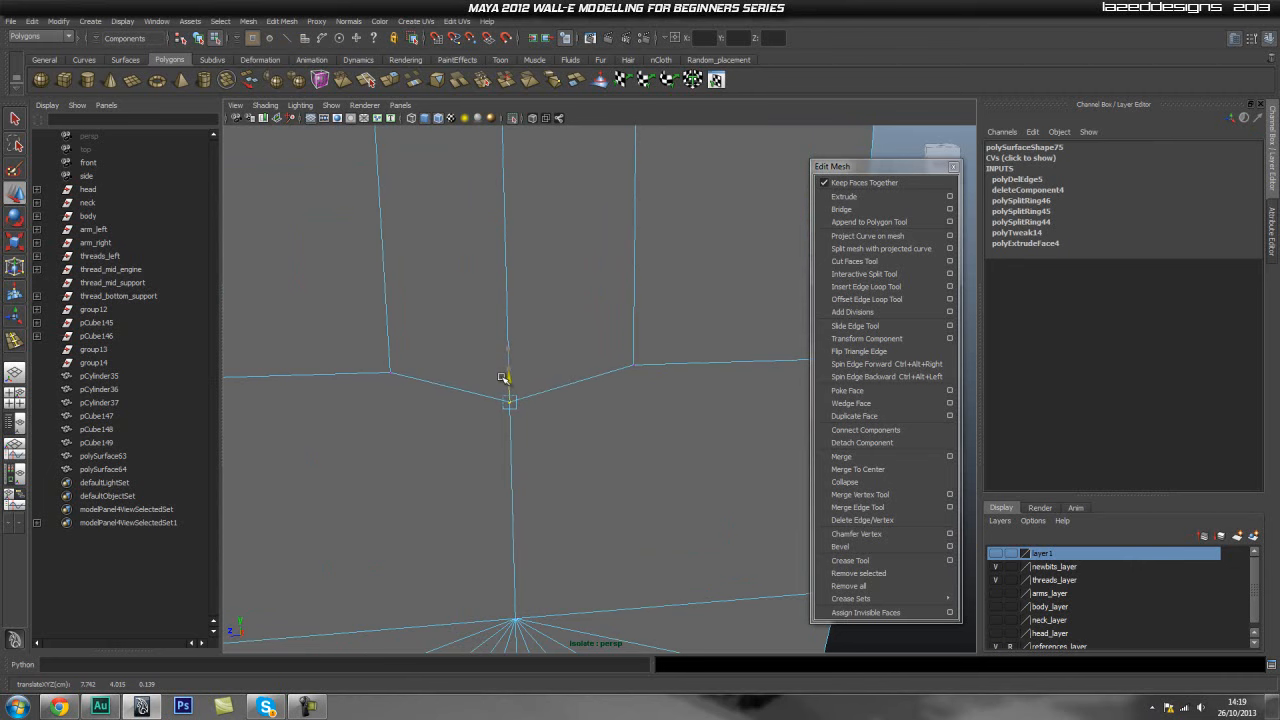
# - Delete the two centre faces of the panel's top row to open the slot
pyautogui.keyDown('alt'); pyautogui.moveTo(605, 356); pyautogui.dragTo(578, 312, button='right'); pyautogui.keyUp('alt')
pyautogui.keyDown('alt'); pyautogui.moveTo(578, 312); pyautogui.dragTo(566, 345, button='middle'); pyautogui.keyUp('alt')
pyautogui.press('q')
pyautogui.moveTo(562, 347); pyautogui.dragTo(561, 379, button='right')
pyautogui.click(558, 365)
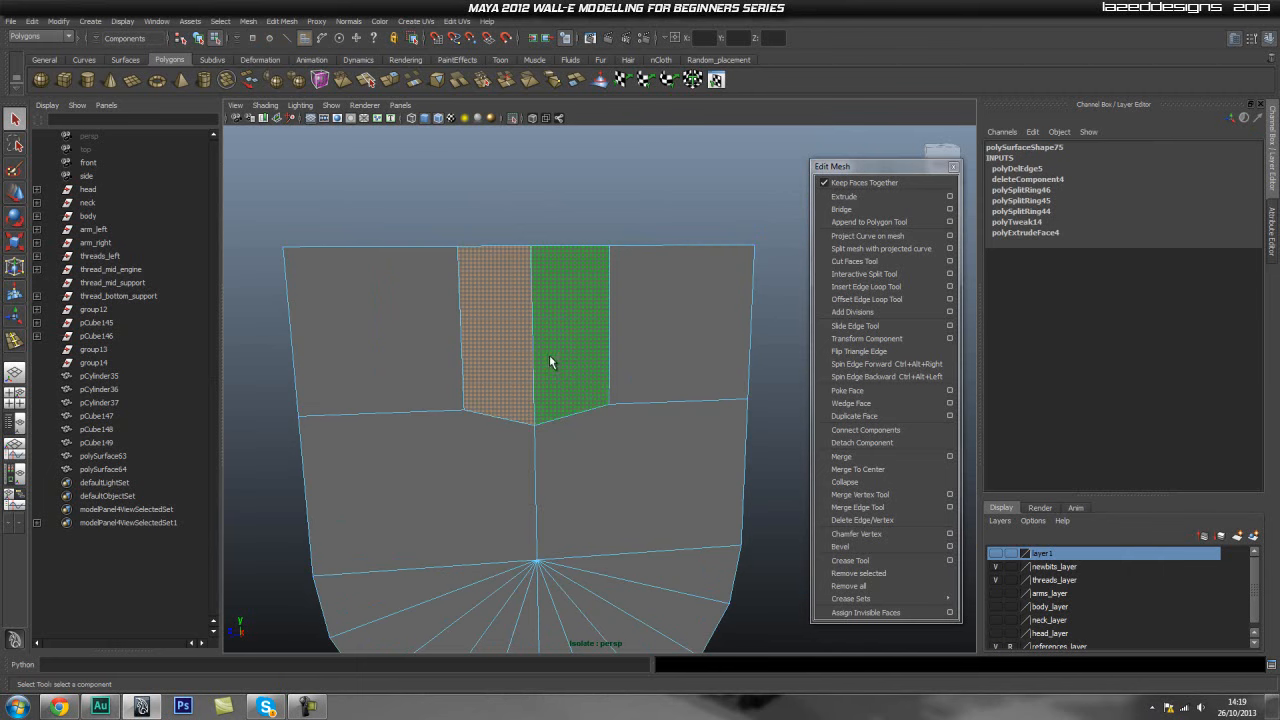
pyautogui.press('Delete')
pyautogui.scroll(2, 479, 359)
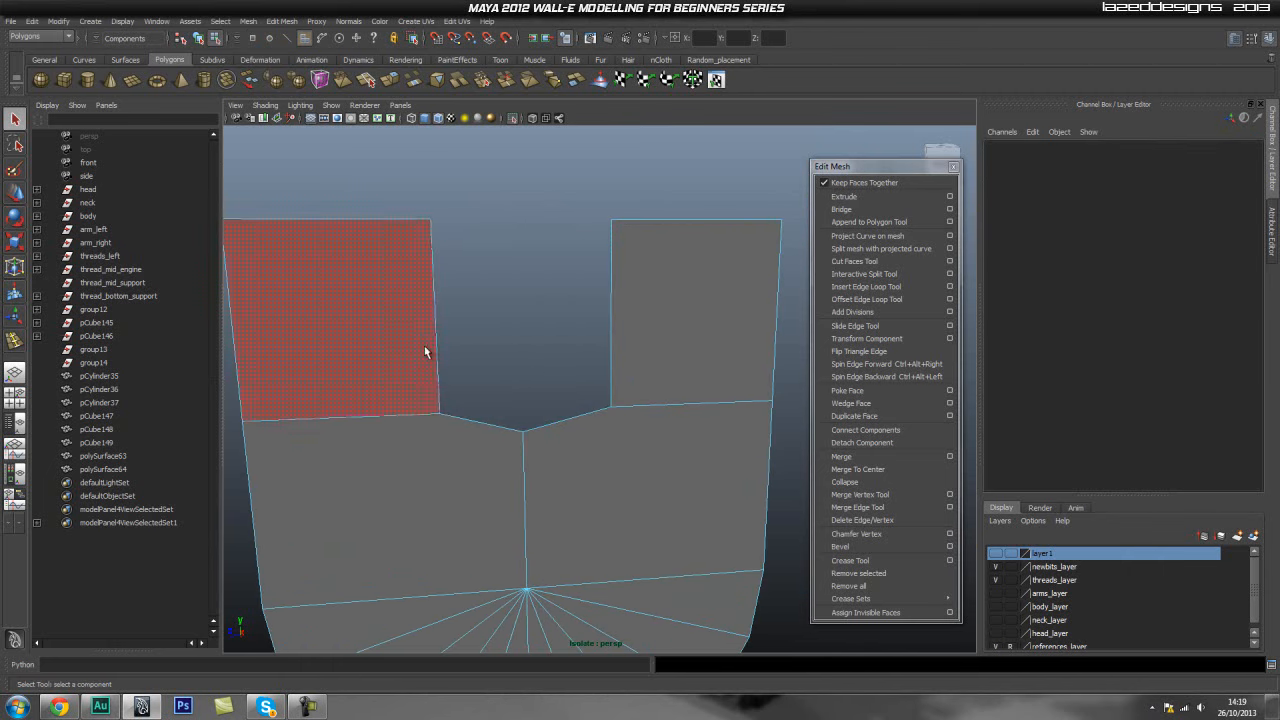
pyautogui.keyDown('alt'); pyautogui.moveTo(657, 371); pyautogui.dragTo(516, 359); pyautogui.keyUp('alt')
pyautogui.press('1')
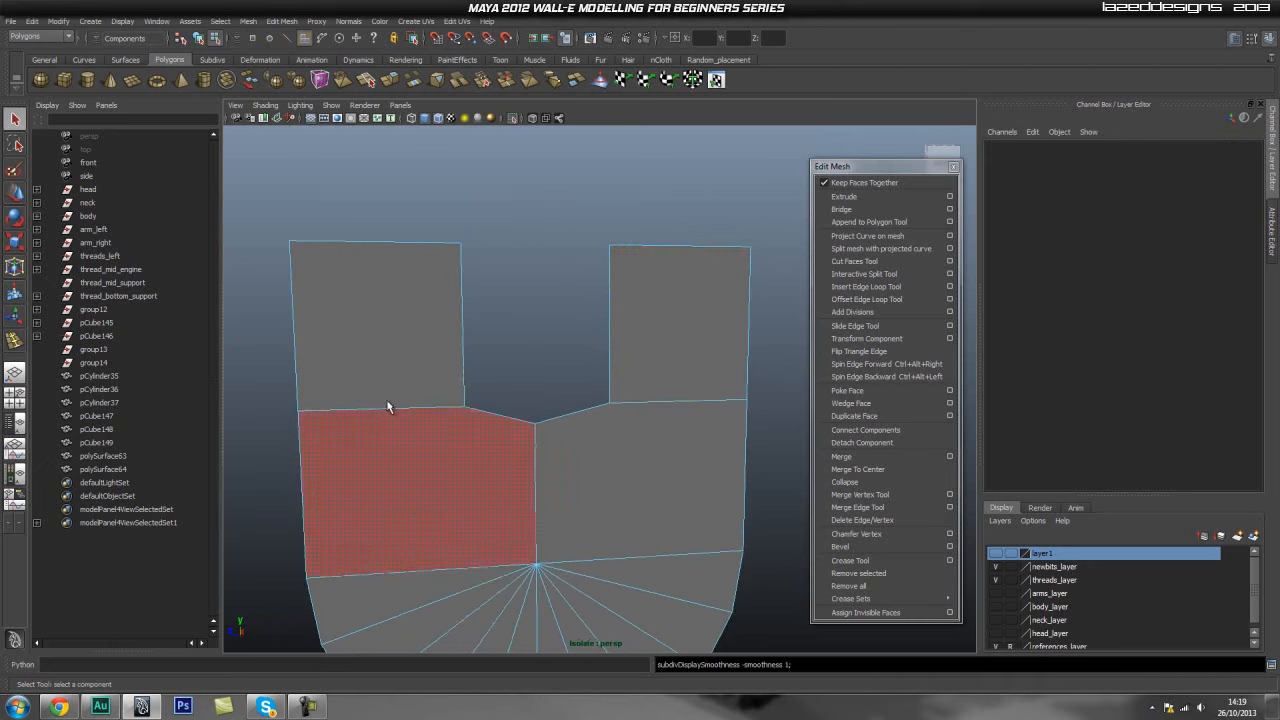
# - Insert horizontal edge loops across both upright columns just above the slot's bottom
pyautogui.keyDown('alt'); pyautogui.moveTo(419, 379); pyautogui.dragTo(411, 381, button='middle'); pyautogui.keyUp('alt')
pyautogui.click(857, 287)
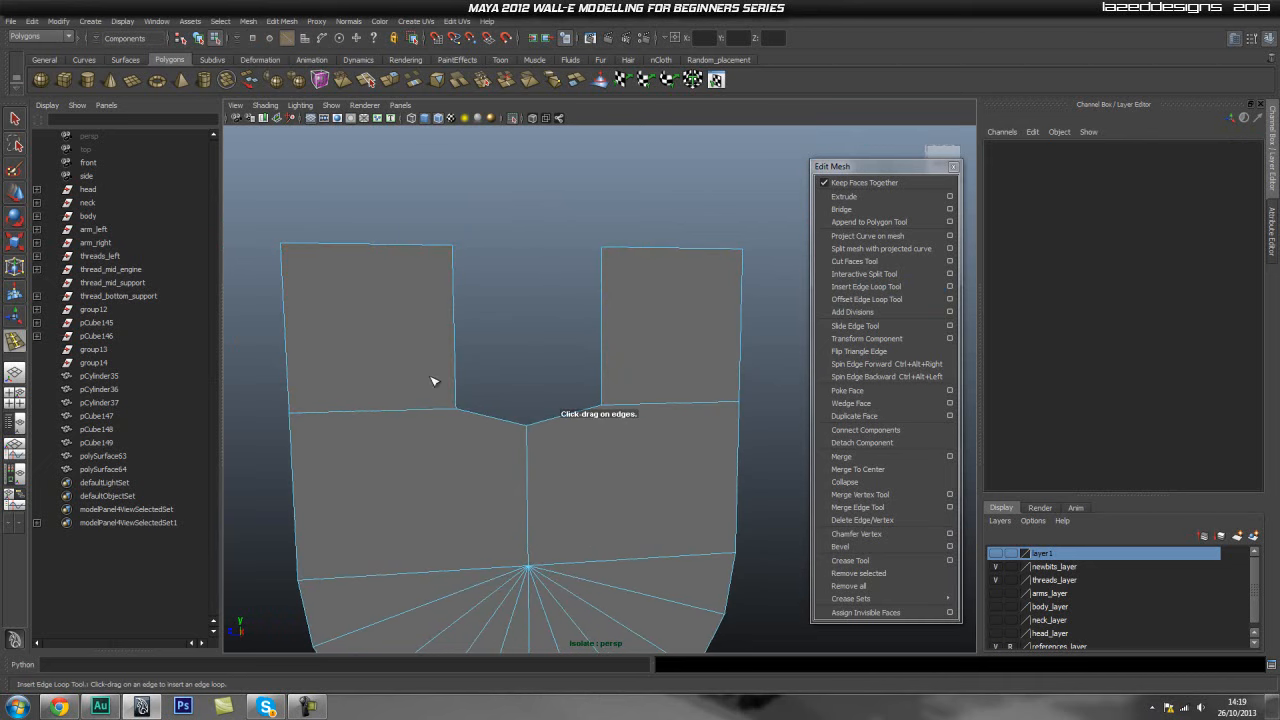
pyautogui.moveTo(459, 377); pyautogui.dragTo(459, 388)
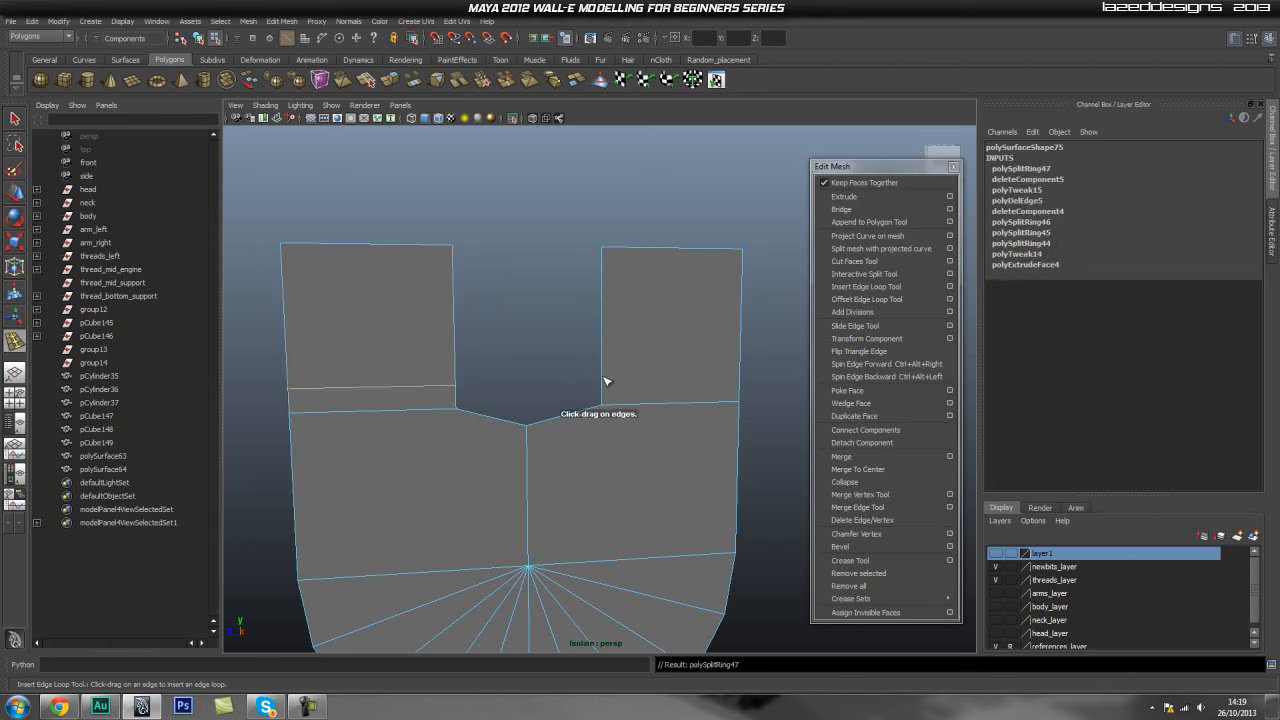
pyautogui.moveTo(603, 381); pyautogui.dragTo(604, 383)
# - In smooth preview, select the vertices at the slot's bottom and move and scale them to round its base
pyautogui.press('w')
pyautogui.click(673, 353)
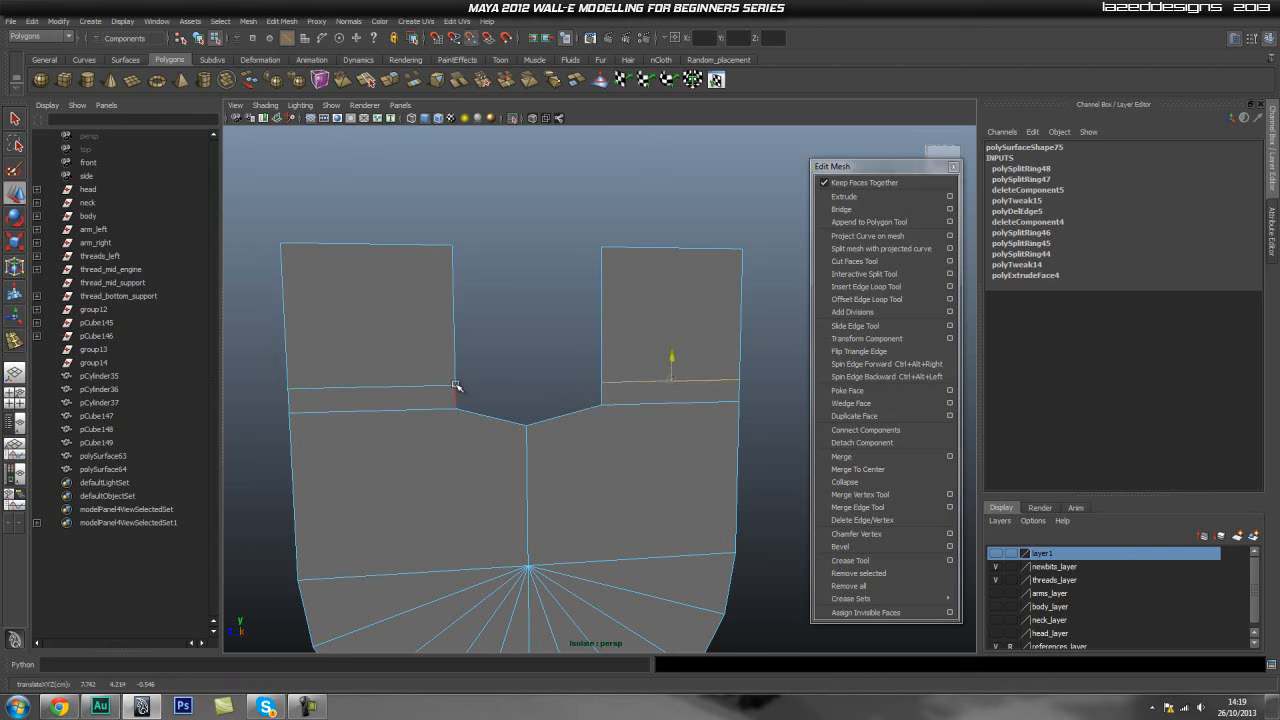
pyautogui.scroll(2, 470, 393)
pyautogui.press('3')
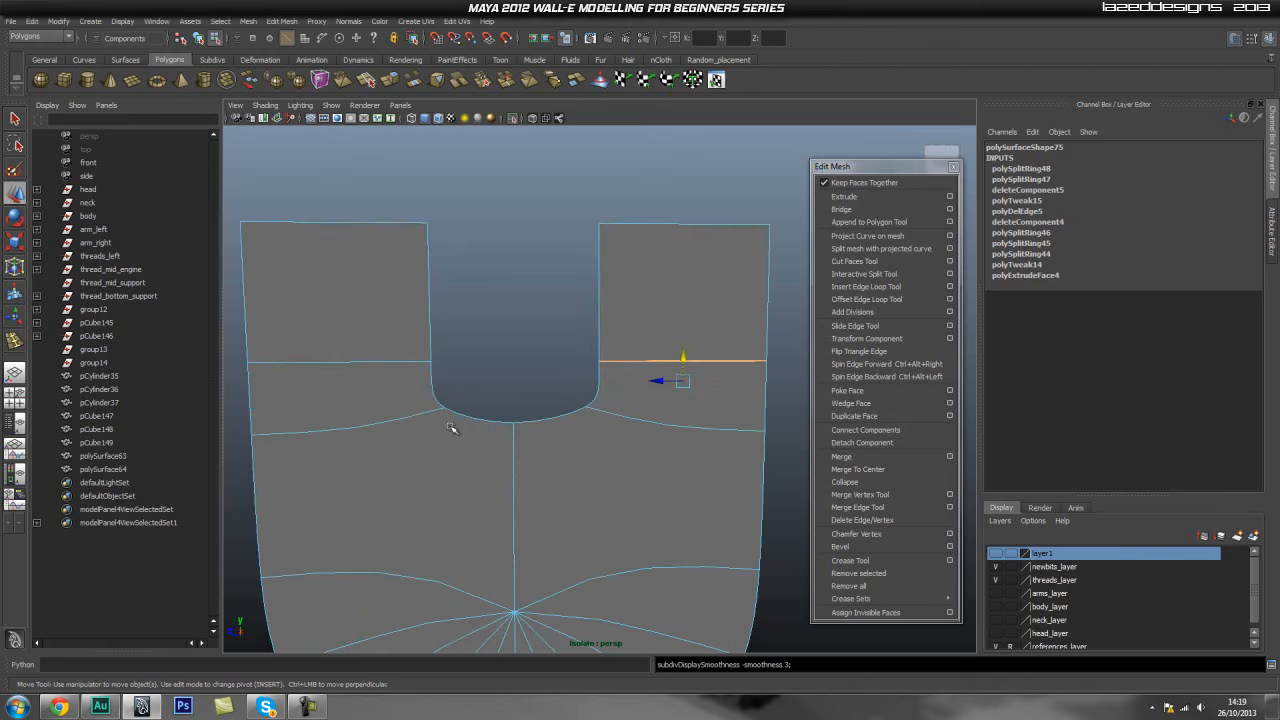
pyautogui.press('q')
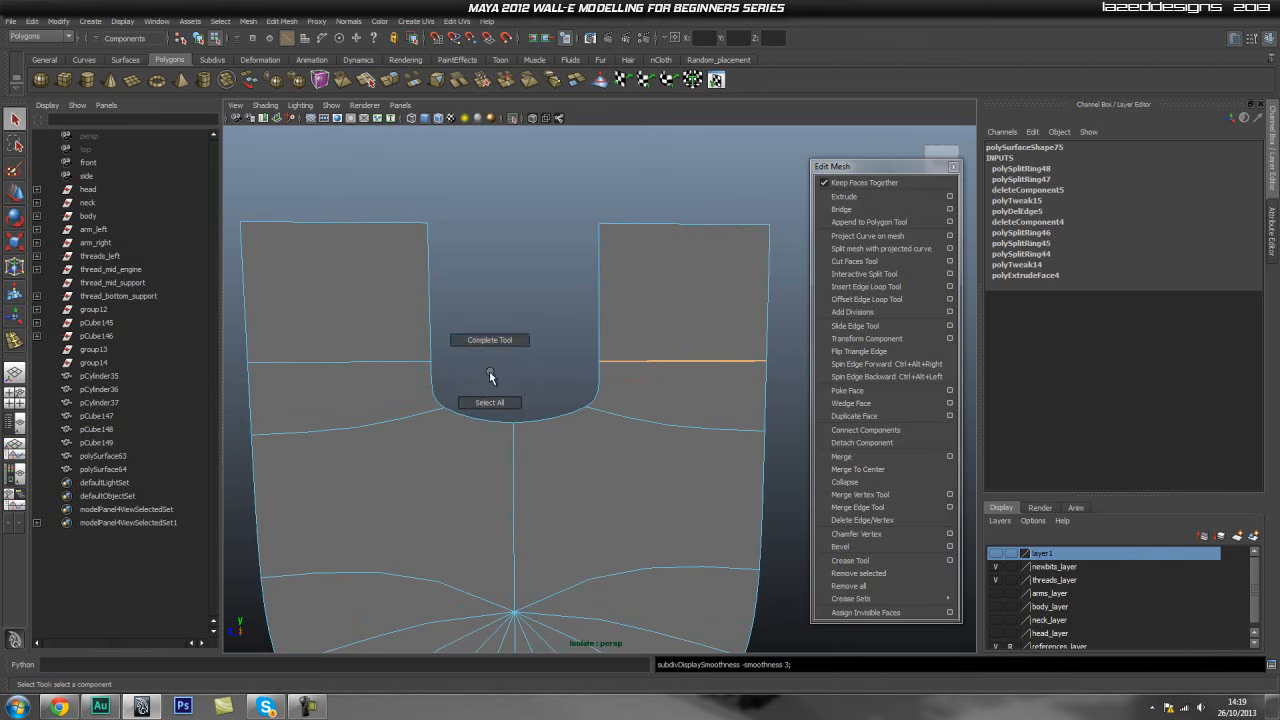
pyautogui.rightClick(488, 368)
pyautogui.keyDown('shift'); pyautogui.rightClick(488, 368); pyautogui.keyUp('shift')
pyautogui.moveTo(356, 385); pyautogui.dragTo(308, 383, button='right')
pyautogui.moveTo(486, 377); pyautogui.dragTo(431, 412)
pyautogui.press('w')
pyautogui.keyDown('shift'); pyautogui.moveTo(558, 391); pyautogui.dragTo(609, 427); pyautogui.keyUp('shift')
pyautogui.press('r')
pyautogui.moveTo(486, 408); pyautogui.dragTo(487, 408)
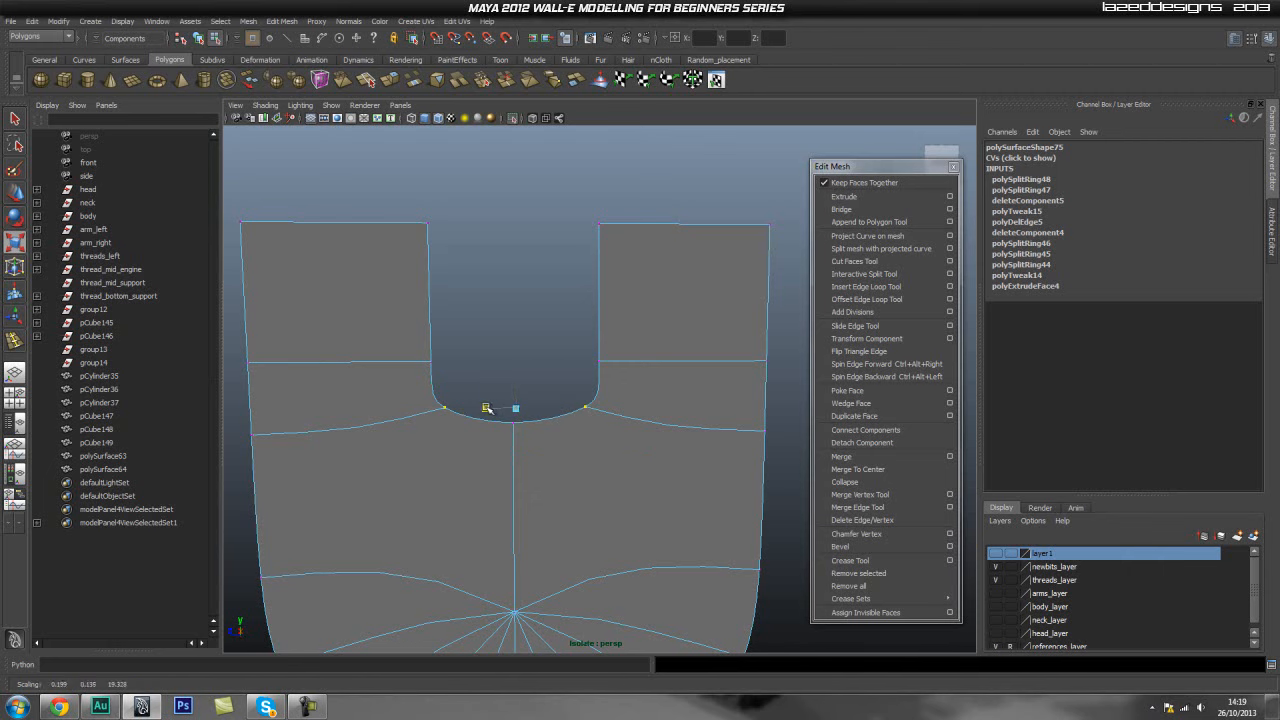
pyautogui.press('w')
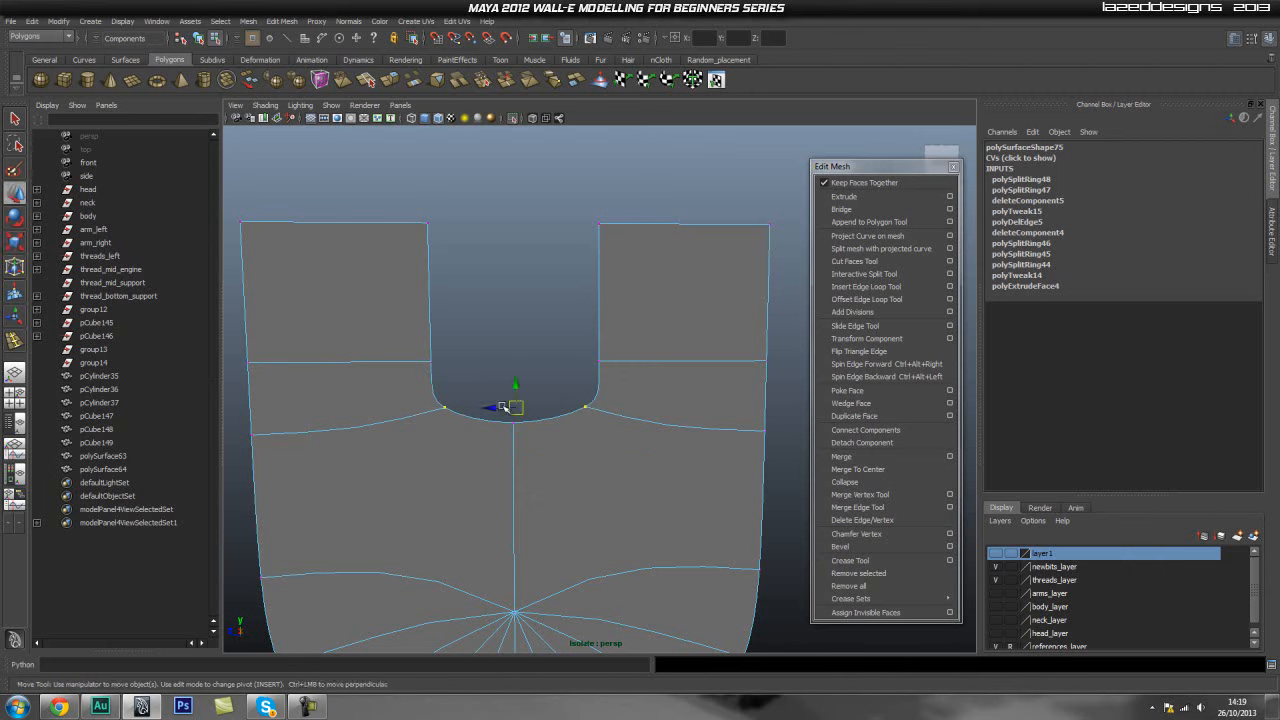
pyautogui.moveTo(511, 388); pyautogui.dragTo(395, 403)
pyautogui.moveTo(572, 367); pyautogui.dragTo(625, 391)
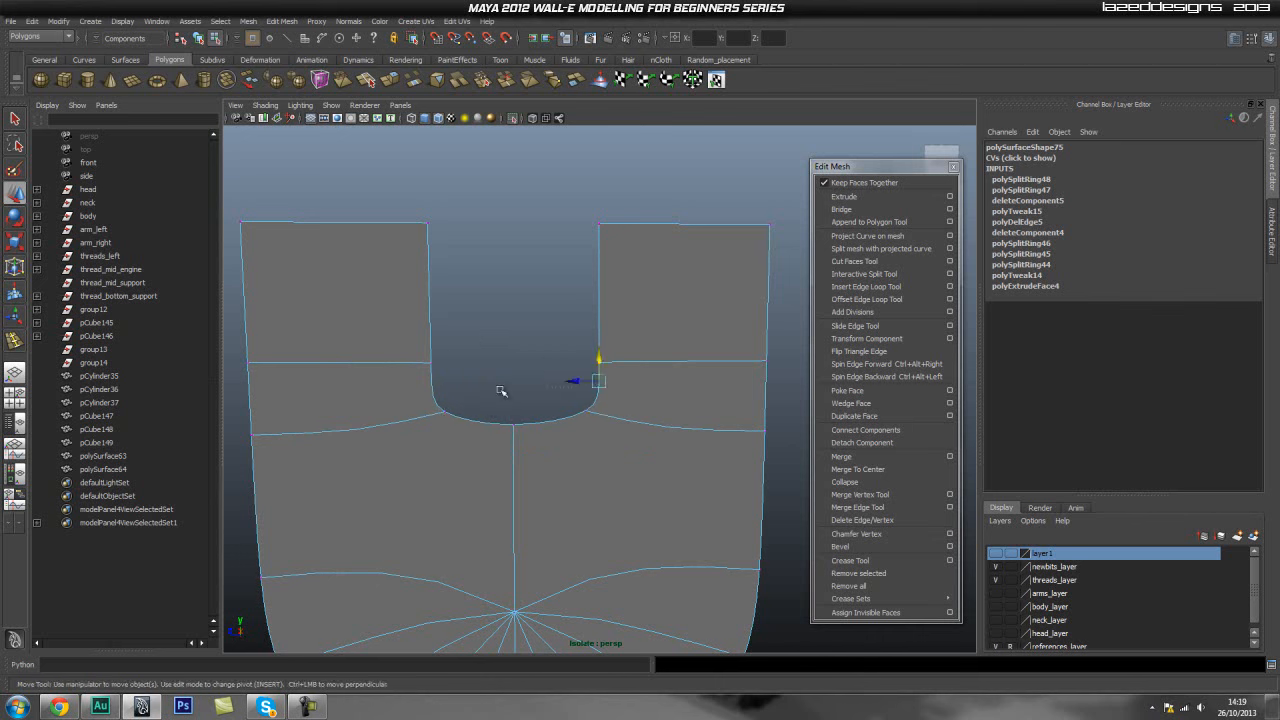
# - Keep adjusting the vertices around the slot's corners to refine the rounded bottom, undoing unwanted moves
pyautogui.keyDown('shift'); pyautogui.moveTo(509, 352); pyautogui.dragTo(410, 386); pyautogui.keyUp('shift')
pyautogui.click(530, 360)
pyautogui.click(598, 379)
pyautogui.keyDown('shift'); pyautogui.click(600, 363); pyautogui.keyUp('shift')
pyautogui.moveTo(519, 357); pyautogui.dragTo(513, 374)
pyautogui.hotkey('ctrl', 'z')
pyautogui.moveTo(234, 347); pyautogui.dragTo(428, 383)
pyautogui.moveTo(508, 358); pyautogui.dragTo(510, 376)
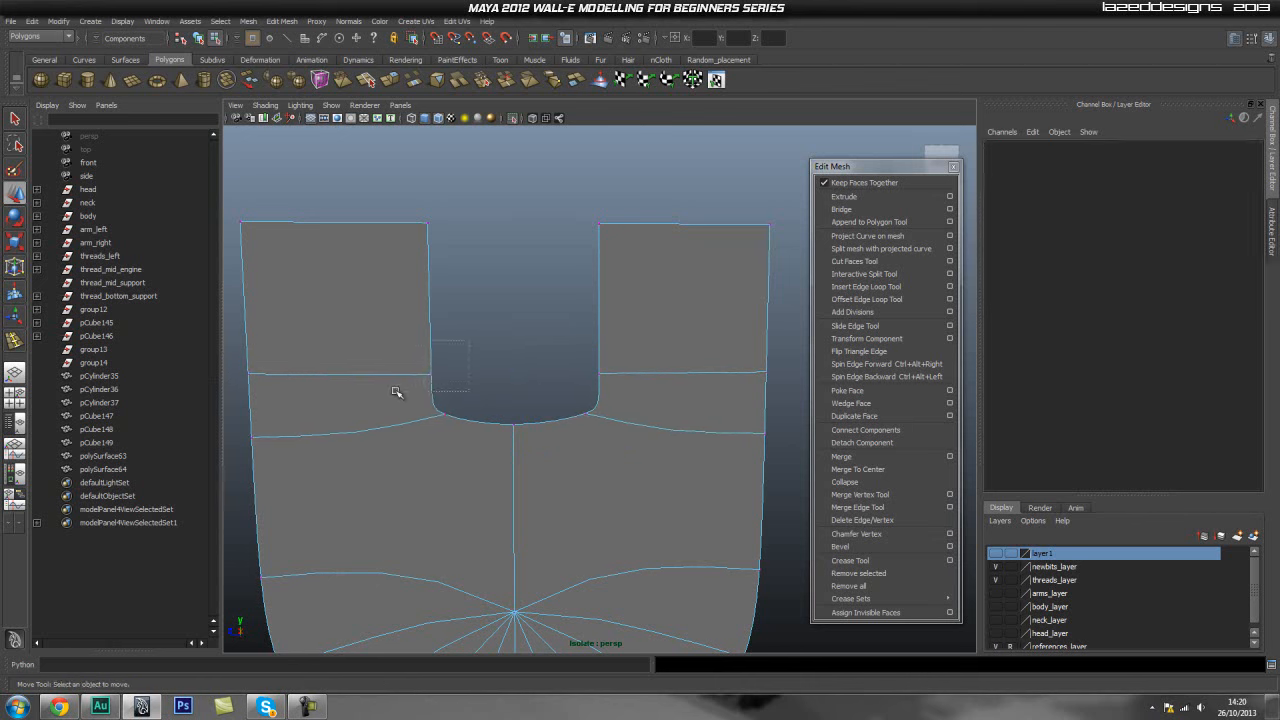
pyautogui.press('r')
pyautogui.moveTo(485, 400); pyautogui.dragTo(486, 397)
pyautogui.hotkey('ctrl', 'z')
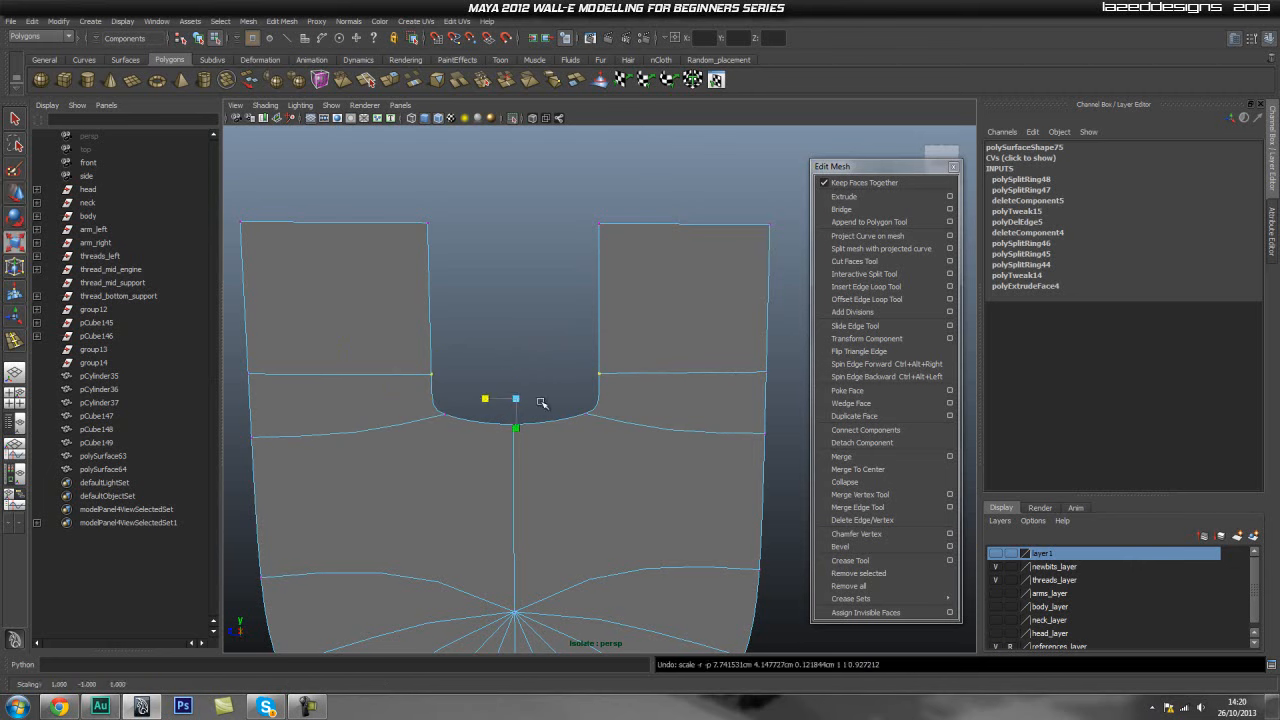
pyautogui.press('w')
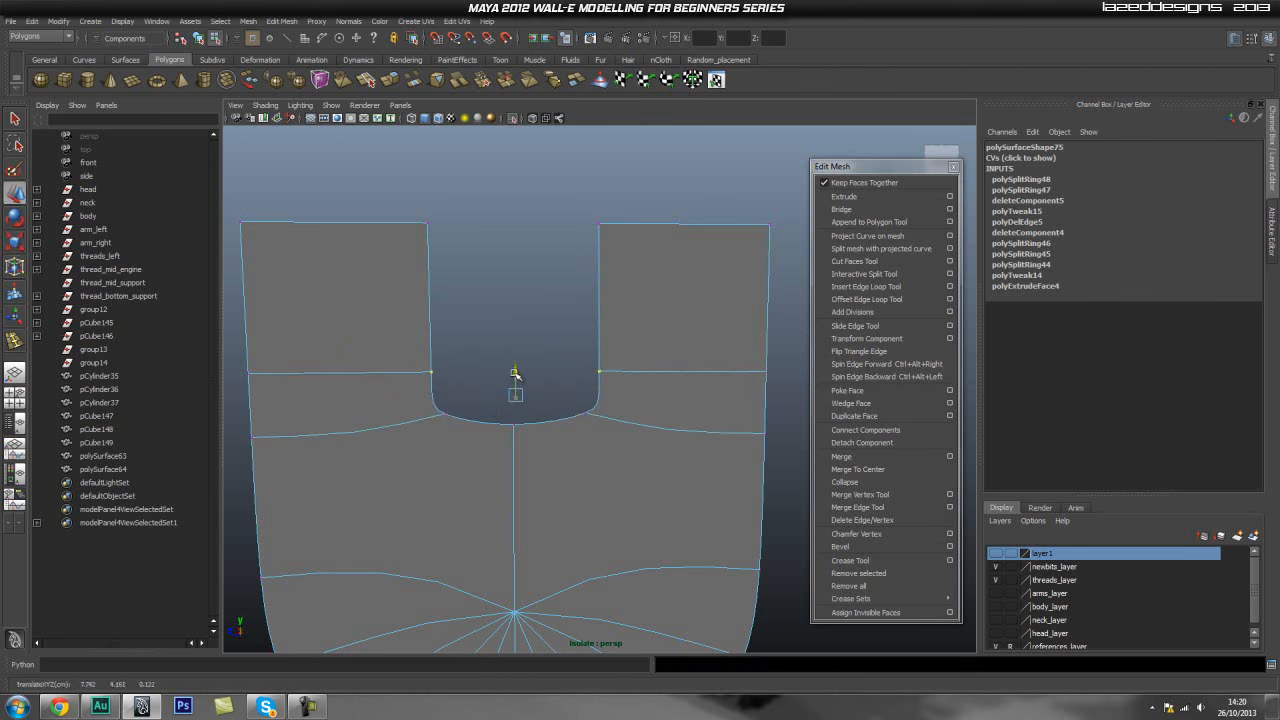
pyautogui.moveTo(627, 392); pyautogui.dragTo(552, 433)
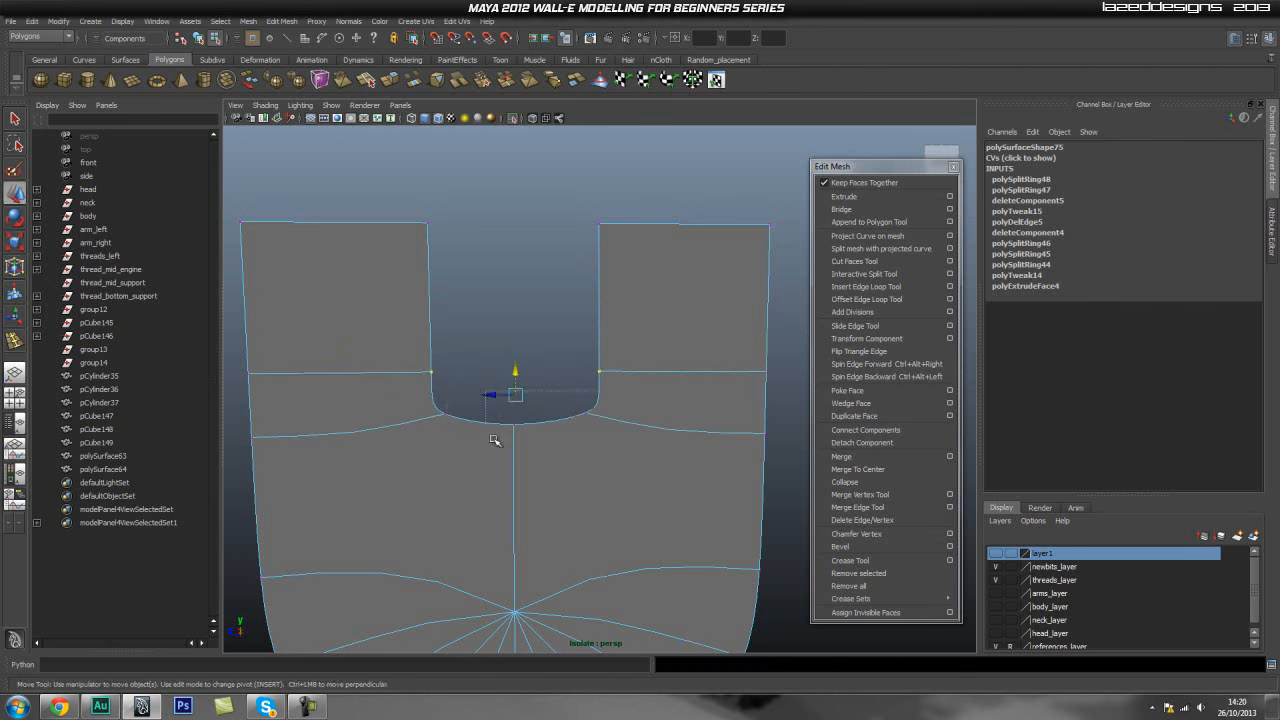
pyautogui.keyDown('shift'); pyautogui.moveTo(475, 406); pyautogui.dragTo(516, 379); pyautogui.keyUp('shift')
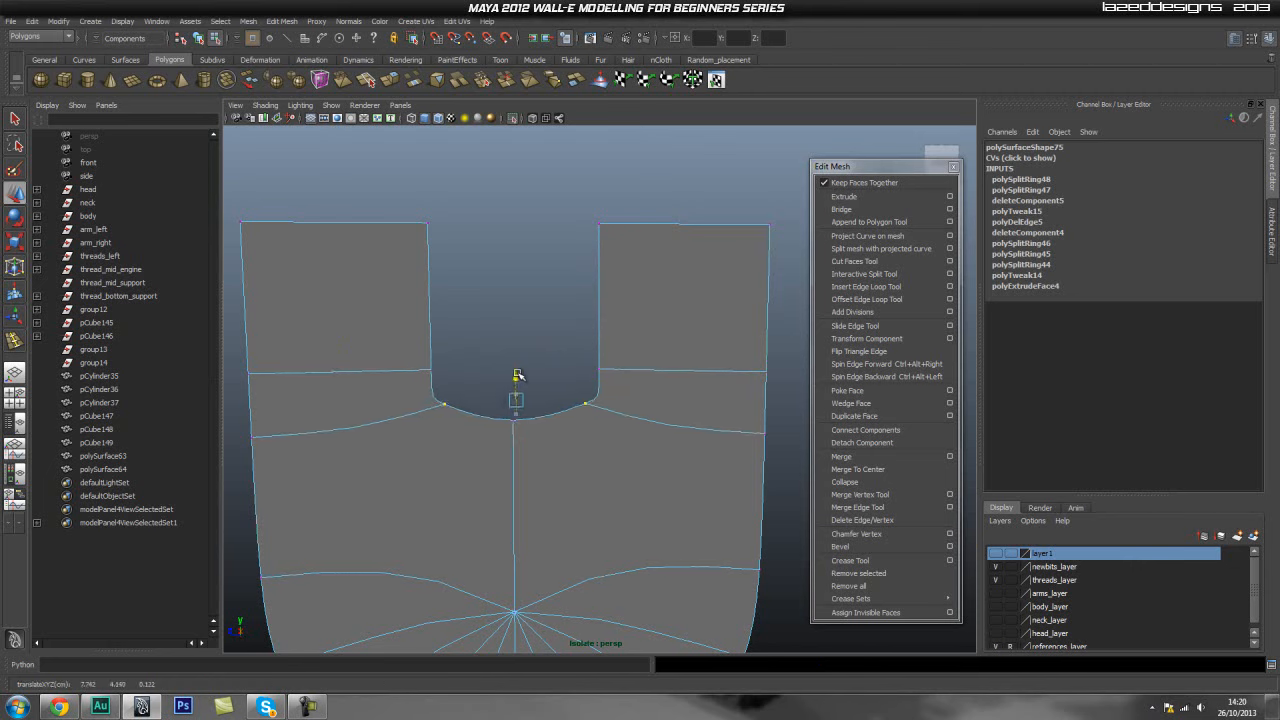
pyautogui.moveTo(417, 399); pyautogui.dragTo(466, 381)
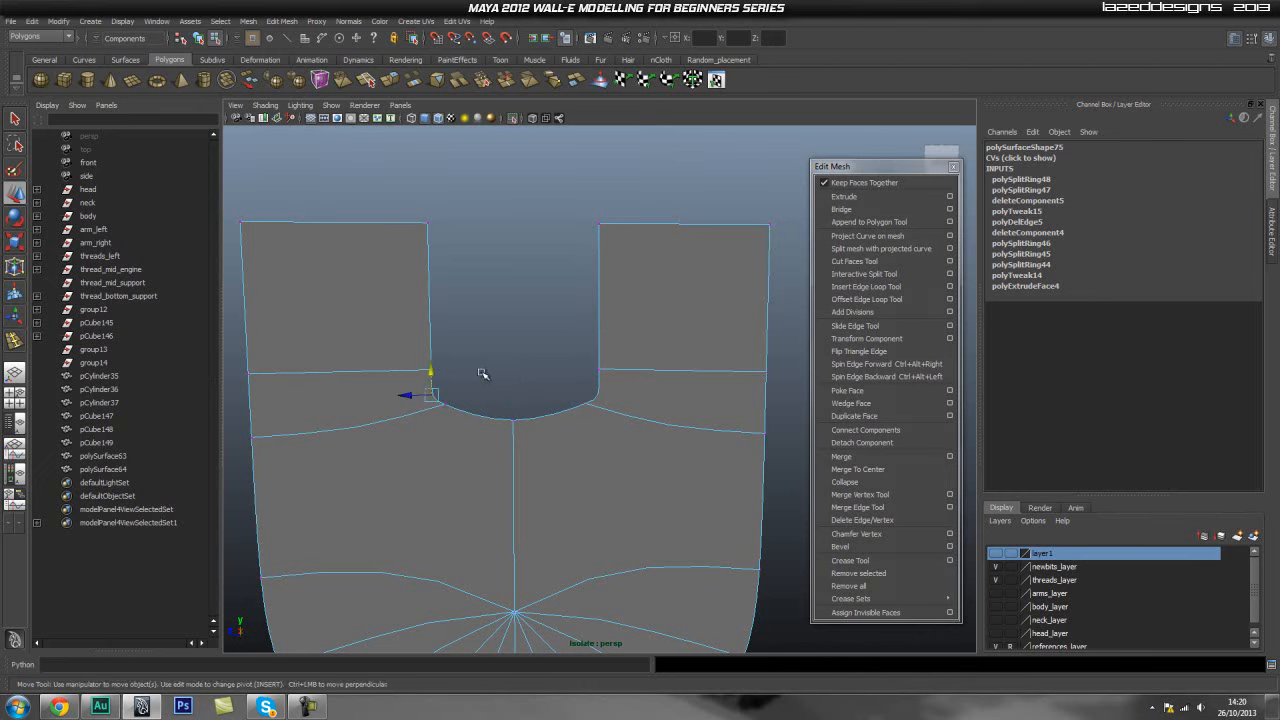
pyautogui.click(345, 433)
pyautogui.moveTo(208, 478); pyautogui.dragTo(207, 482)
pyautogui.press('1')
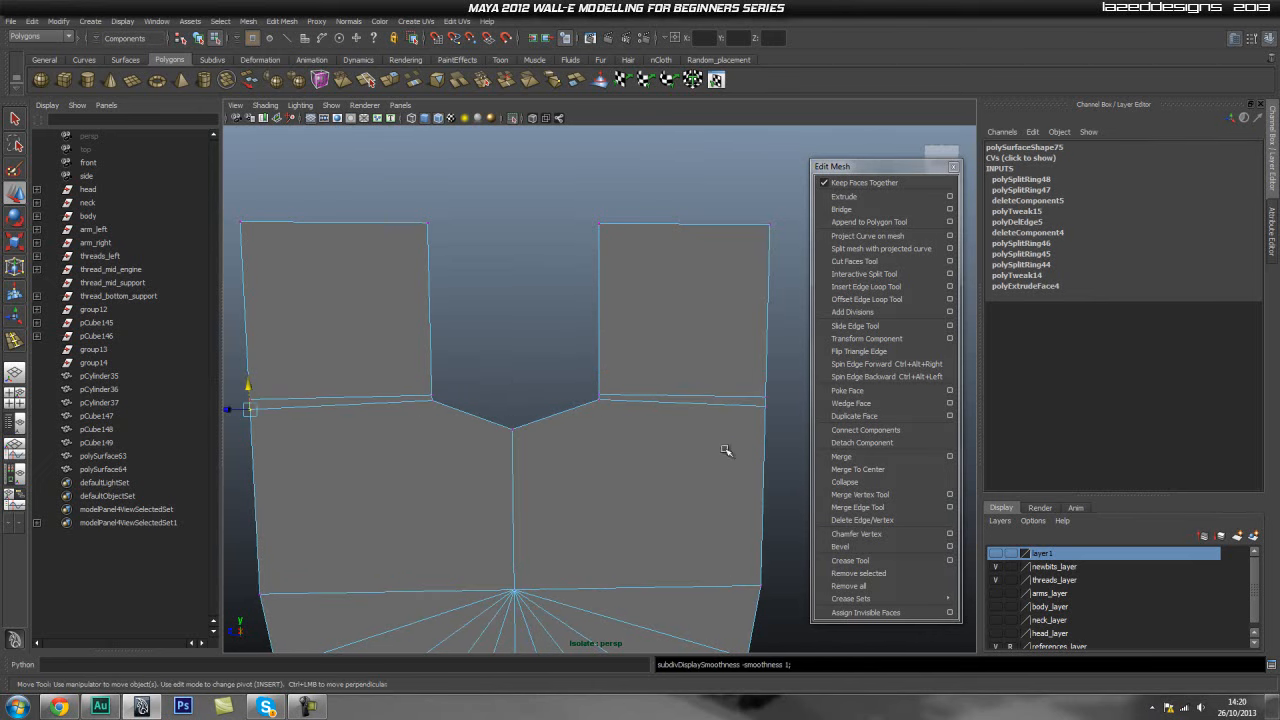
# - Select the vertices along the V-shaped slot edge and nudge them slightly upward
pyautogui.moveTo(783, 401); pyautogui.dragTo(746, 426)
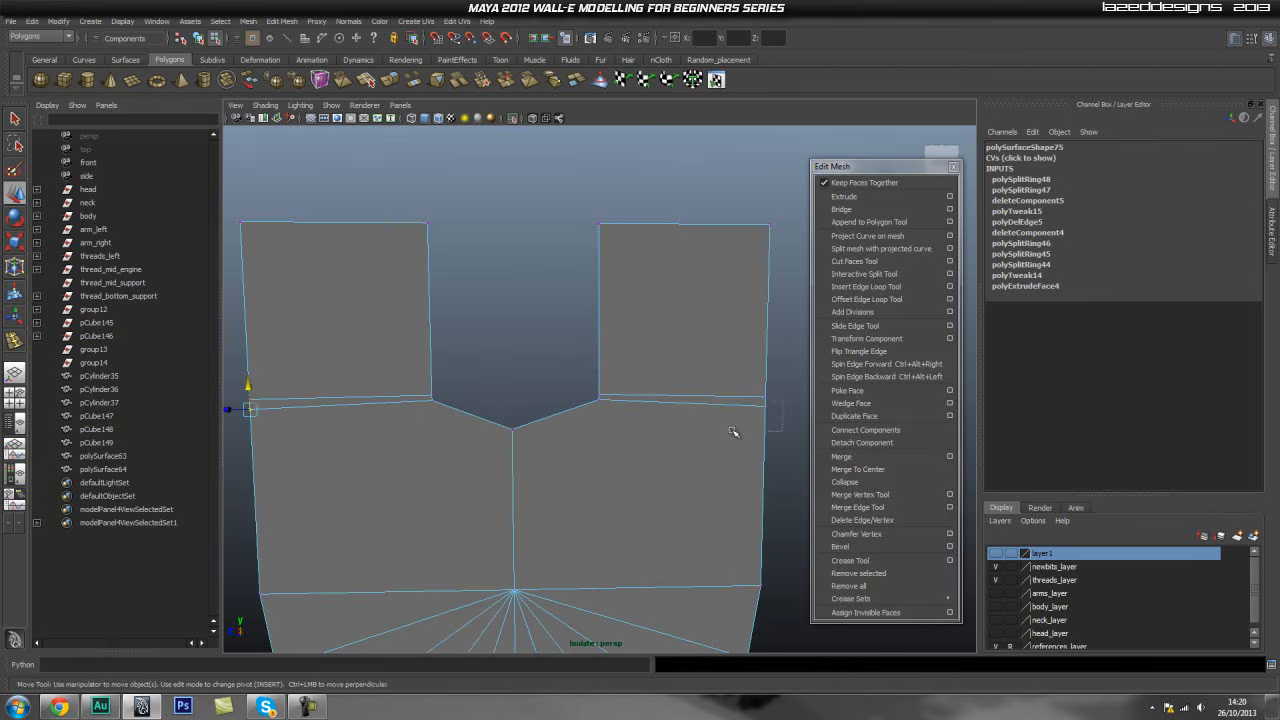
pyautogui.click(515, 388)
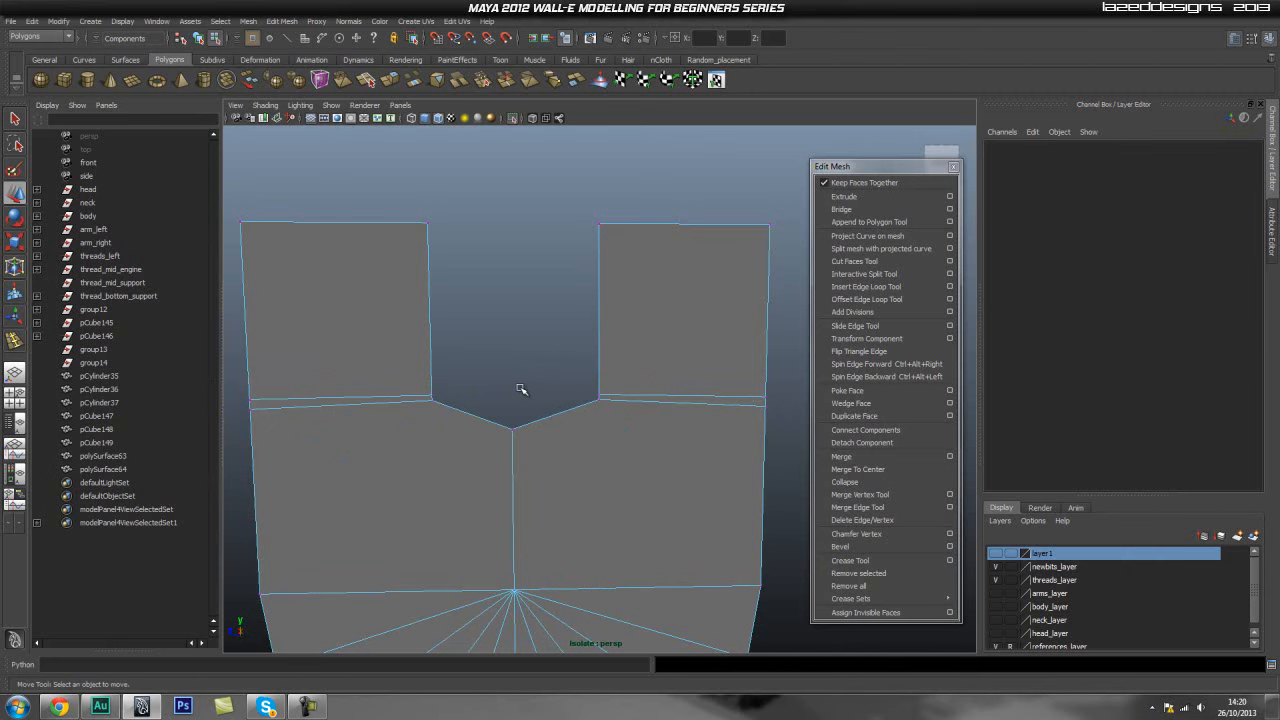
pyautogui.moveTo(732, 425); pyautogui.dragTo(735, 426)
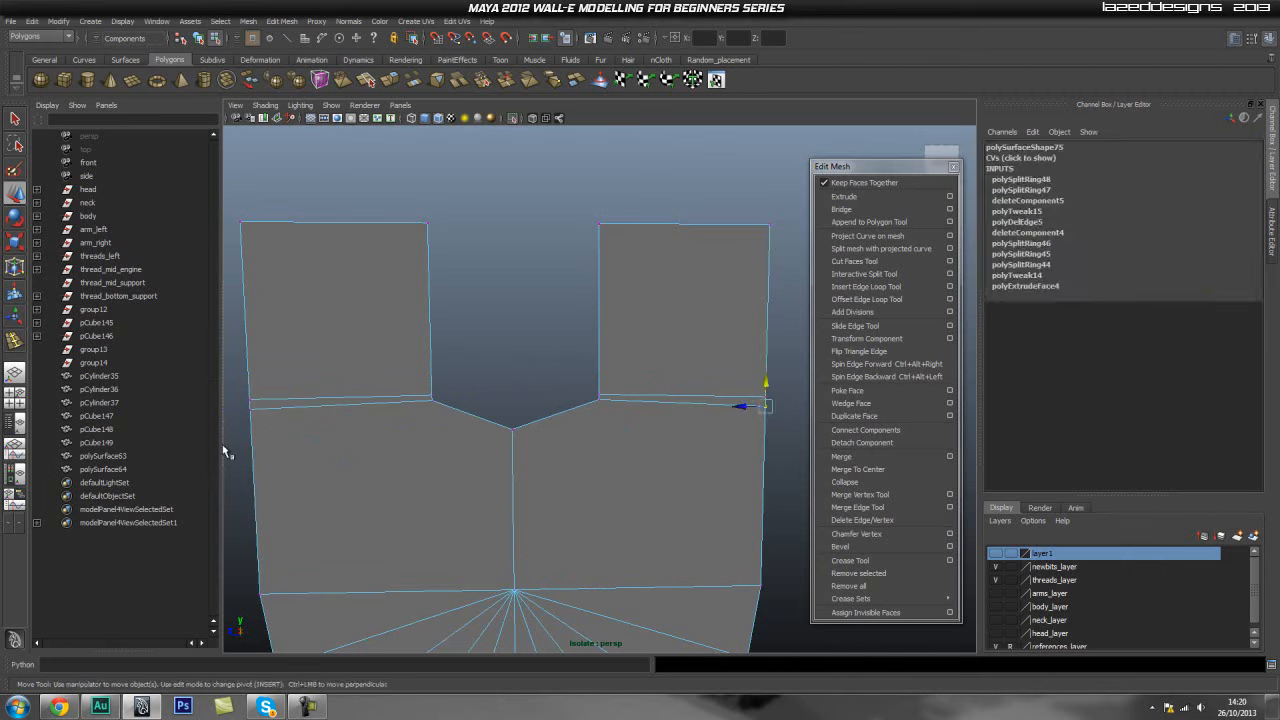
pyautogui.keyDown('shift'); pyautogui.moveTo(277, 432); pyautogui.dragTo(279, 432); pyautogui.keyUp('shift')
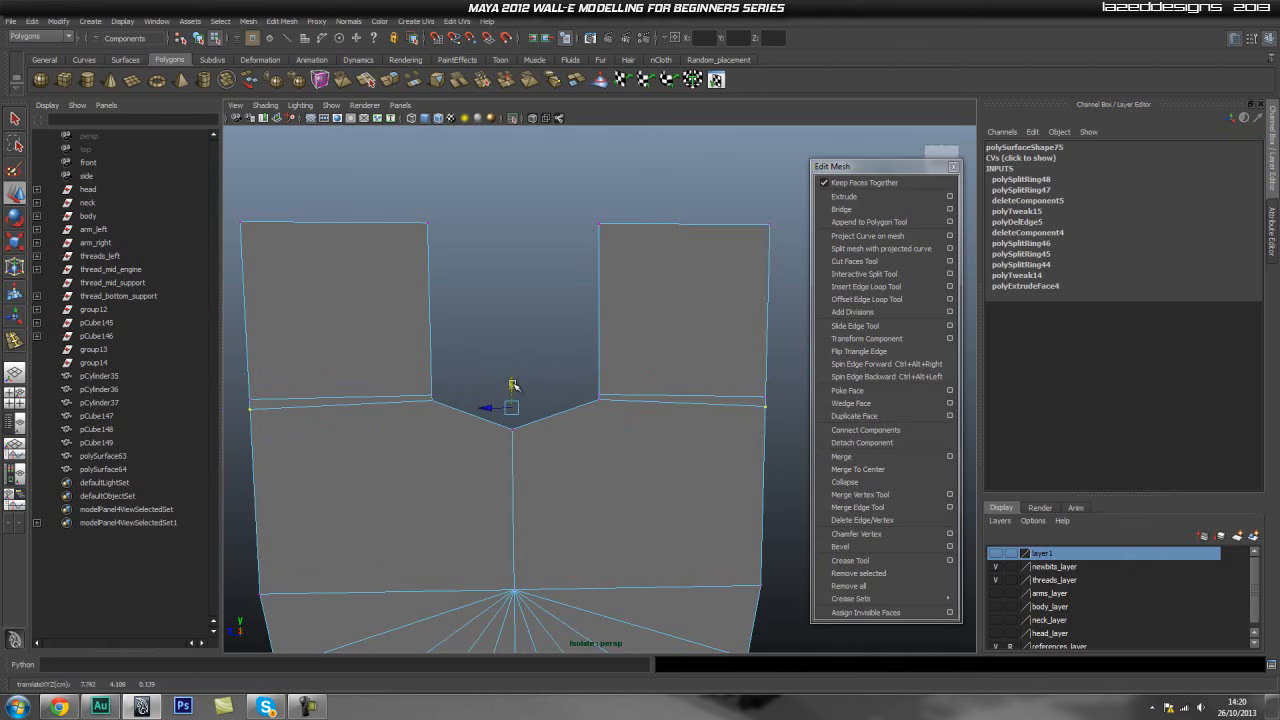
pyautogui.moveTo(435, 403); pyautogui.dragTo(435, 400, button='middle')
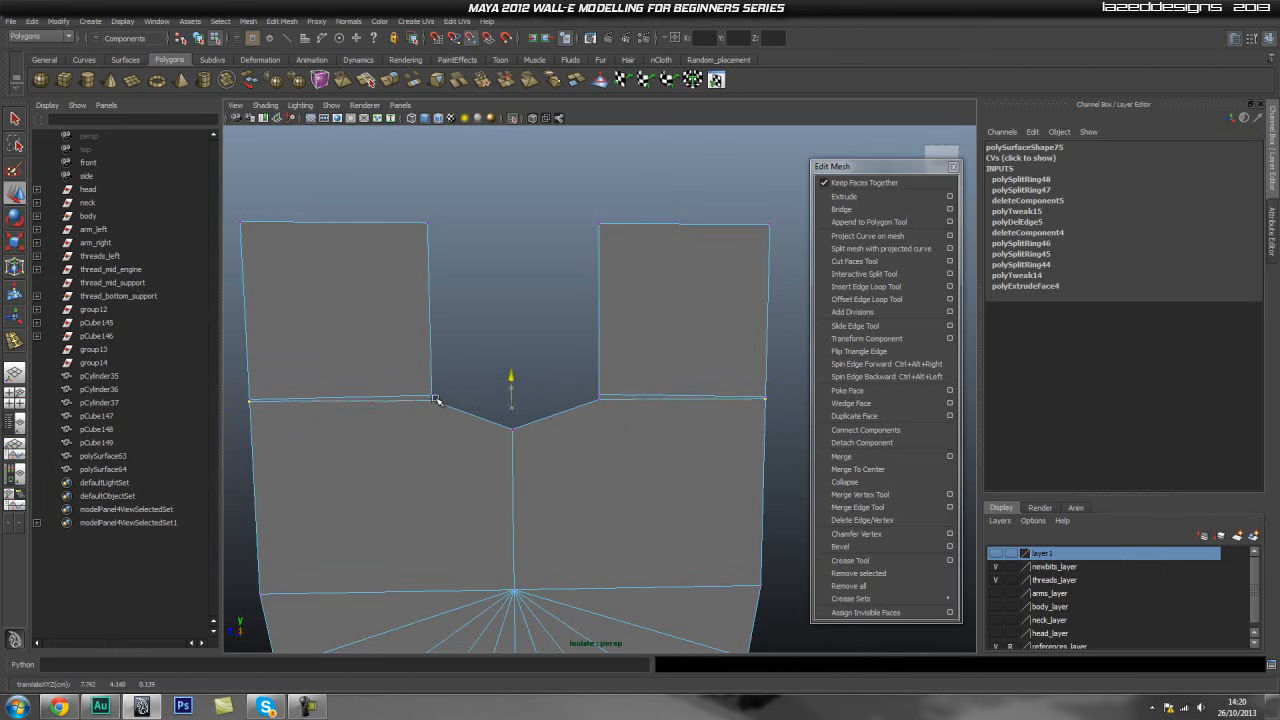
pyautogui.moveTo(511, 377); pyautogui.dragTo(511, 379, button='middle')
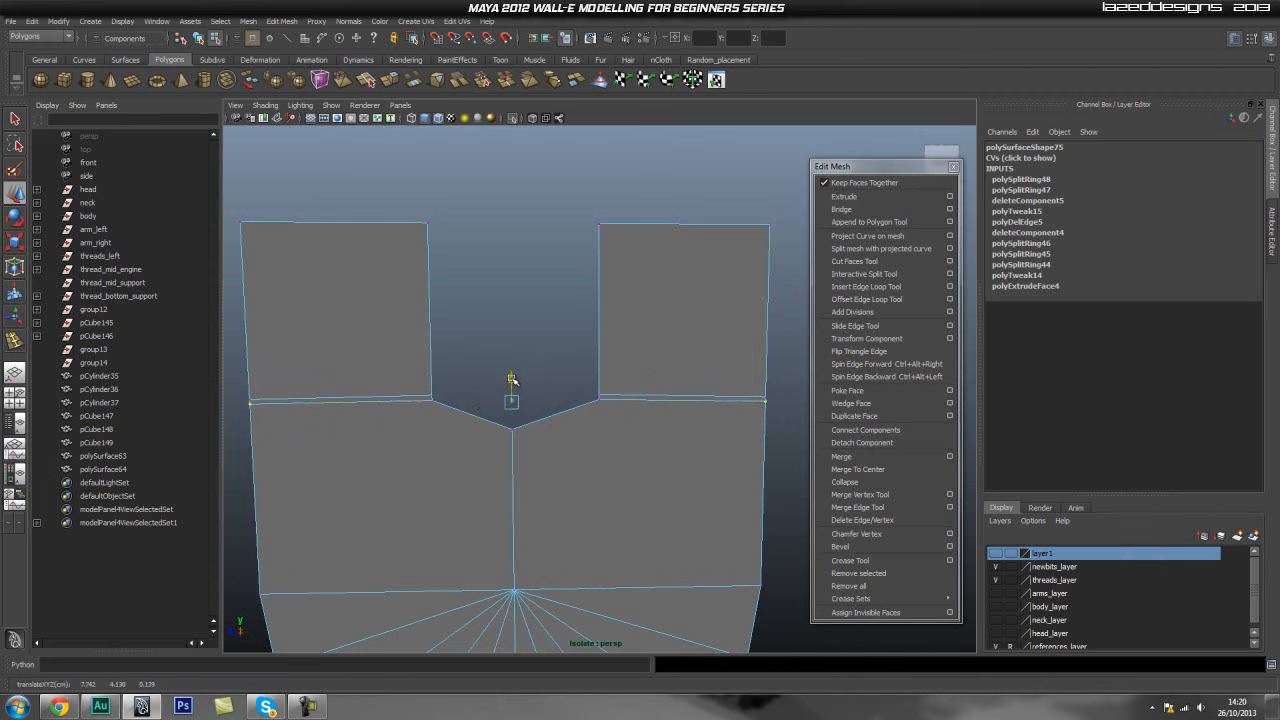
# - Inspect the smoothed slot shape up close in smooth preview
pyautogui.press('3')
pyautogui.keyDown('alt'); pyautogui.moveTo(329, 386); pyautogui.dragTo(457, 386, button='right'); pyautogui.keyUp('alt')
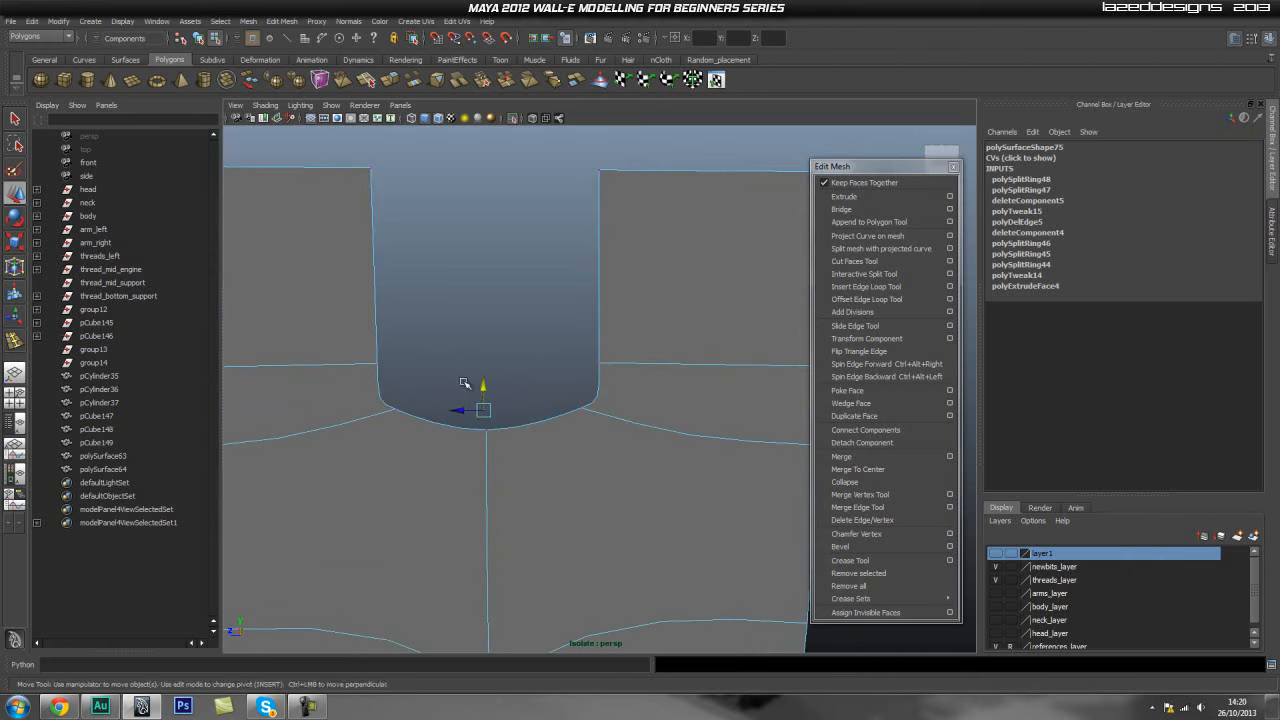
pyautogui.click(514, 319)
pyautogui.keyDown('alt'); pyautogui.moveTo(609, 360); pyautogui.dragTo(511, 375, button='right'); pyautogui.keyUp('alt')
pyautogui.moveTo(511, 375)
pyautogui.keyDown('alt'); pyautogui.mouseDown()
pyautogui.moveTo(711, 383)
pyautogui.moveTo(552, 393)
pyautogui.moveTo(597, 390)
pyautogui.moveTo(574, 371)
pyautogui.moveTo(508, 394)
pyautogui.mouseUp(); pyautogui.keyUp('alt')
pyautogui.keyDown('alt'); pyautogui.moveTo(508, 394); pyautogui.dragTo(536, 405, button='right'); pyautogui.keyUp('alt')
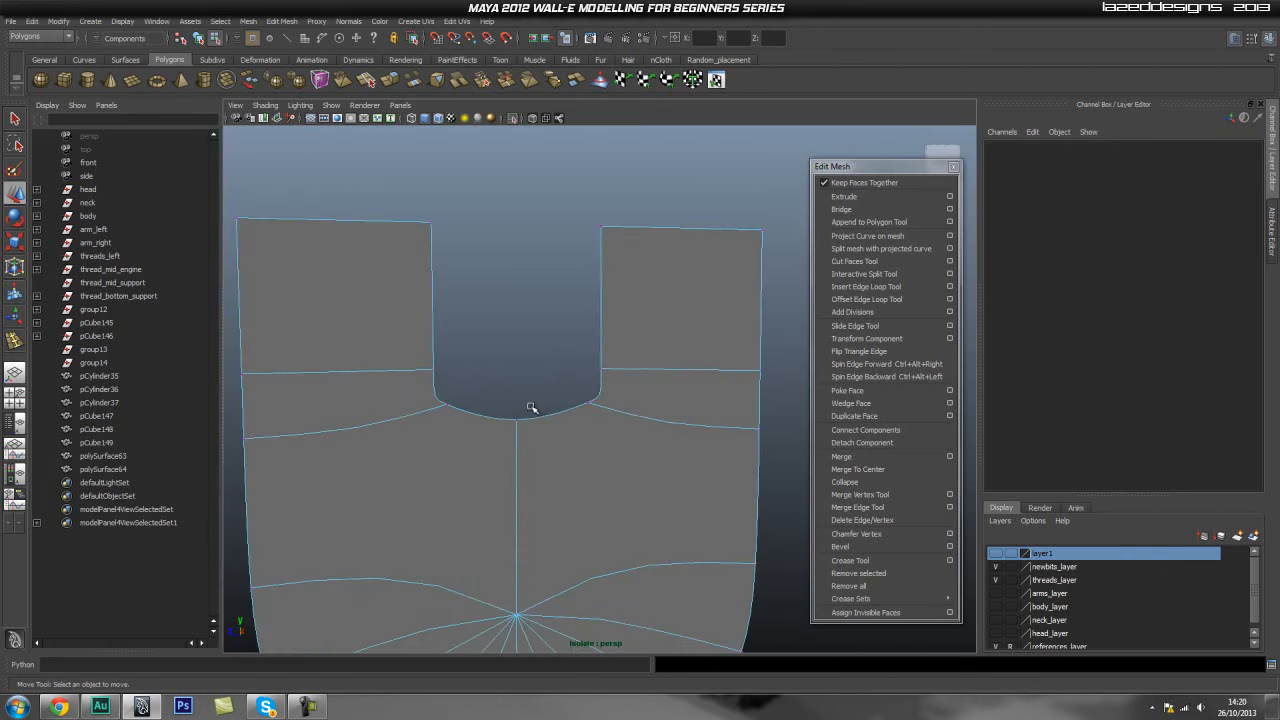
pyautogui.press('1')
pyautogui.keyDown('alt'); pyautogui.moveTo(354, 420); pyautogui.dragTo(554, 404, button='right'); pyautogui.keyUp('alt')
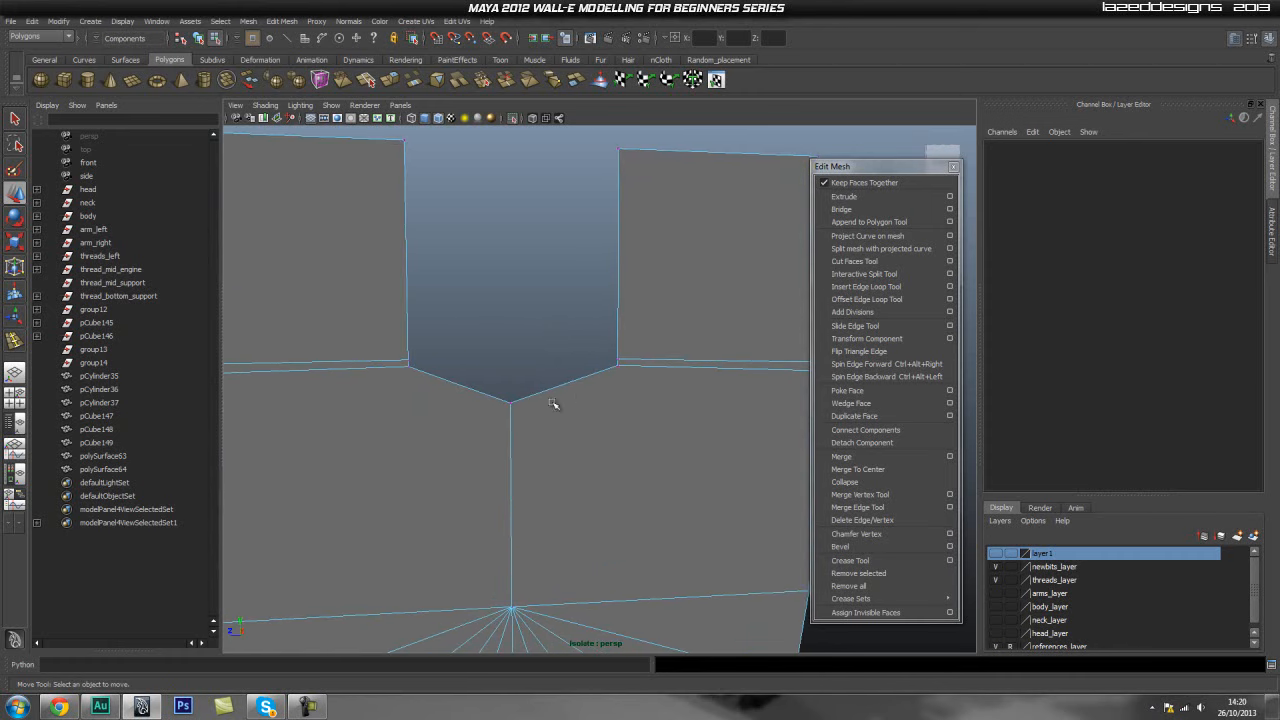
pyautogui.click(866, 286)
pyautogui.click(566, 391)
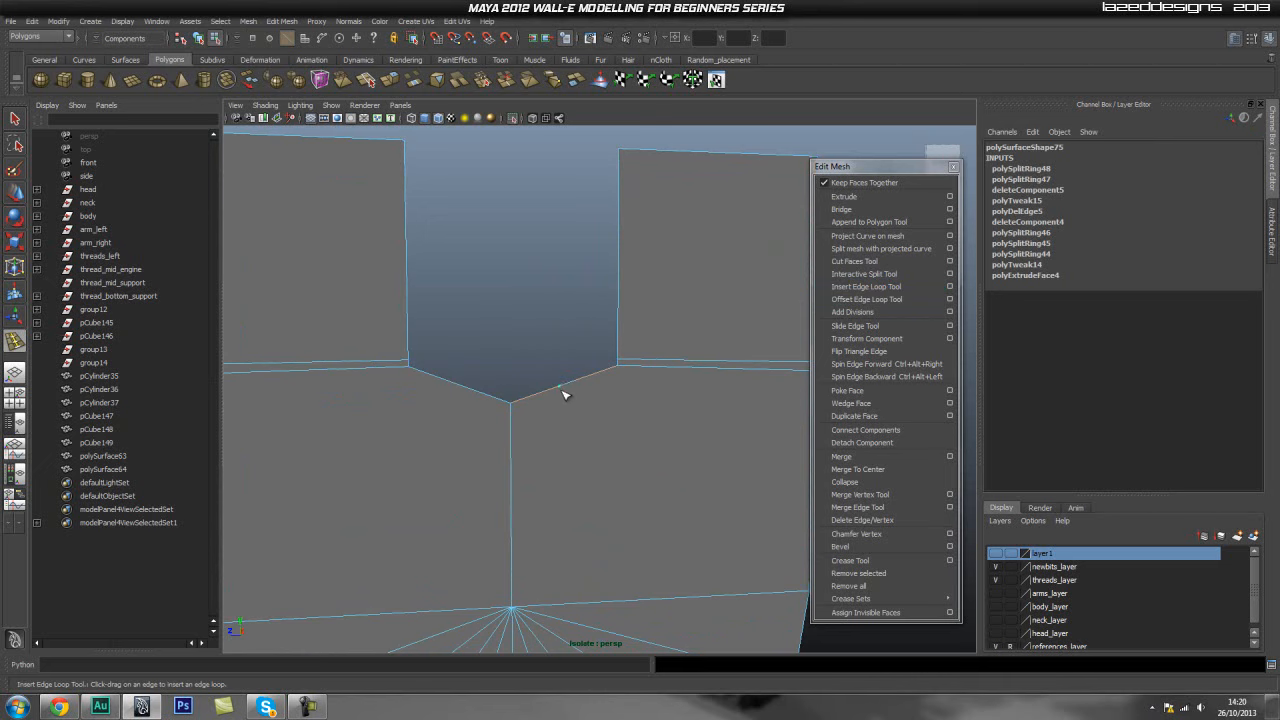
pyautogui.hotkey('ctrl', 'z')
pyautogui.keyDown('alt'); pyautogui.moveTo(498, 446); pyautogui.dragTo(509, 442, button='middle'); pyautogui.keyUp('alt')
pyautogui.keyDown('alt'); pyautogui.moveTo(509, 442); pyautogui.dragTo(423, 446, button='right'); pyautogui.keyUp('alt')
pyautogui.keyDown('alt'); pyautogui.moveTo(423, 446); pyautogui.dragTo(446, 463); pyautogui.keyUp('alt')
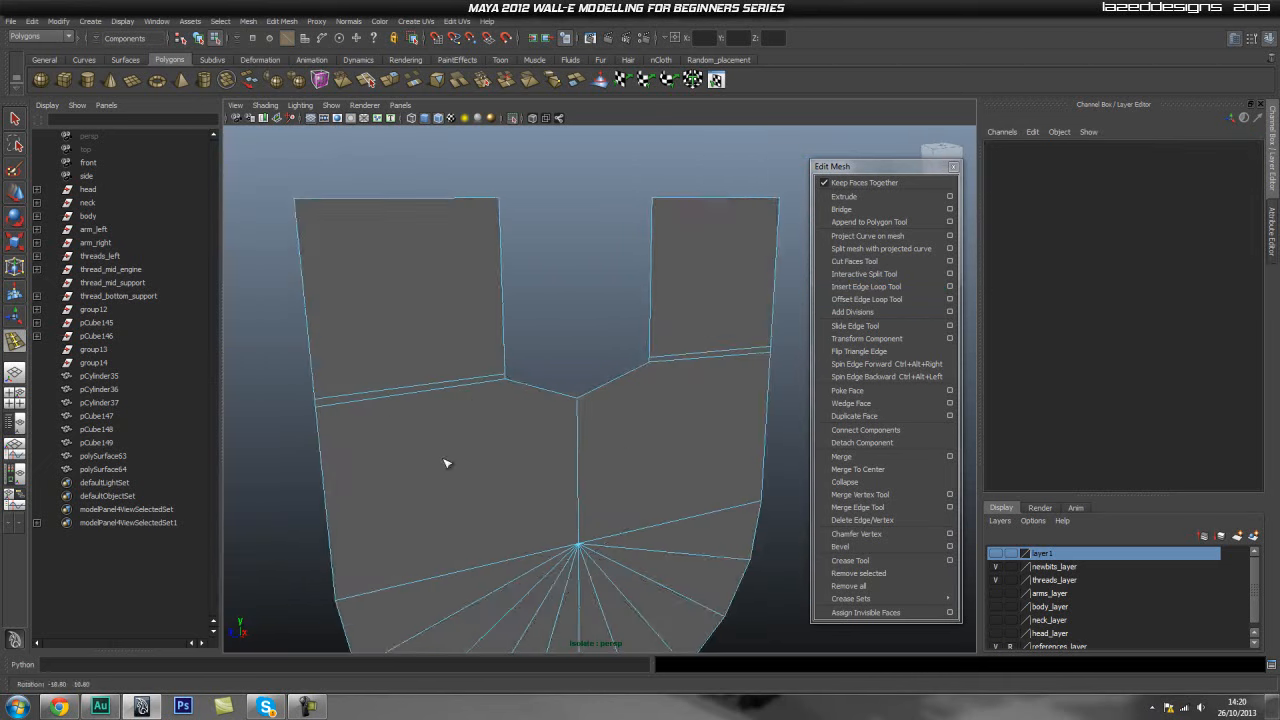
pyautogui.hotkey('ctrl', 'z')
pyautogui.hotkey('ctrl', 'z')
pyautogui.keyDown('alt'); pyautogui.moveTo(646, 434); pyautogui.dragTo(644, 436); pyautogui.keyUp('alt')
pyautogui.keyDown('alt'); pyautogui.moveTo(543, 397); pyautogui.dragTo(626, 420, button='middle'); pyautogui.keyUp('alt')
pyautogui.press('1')
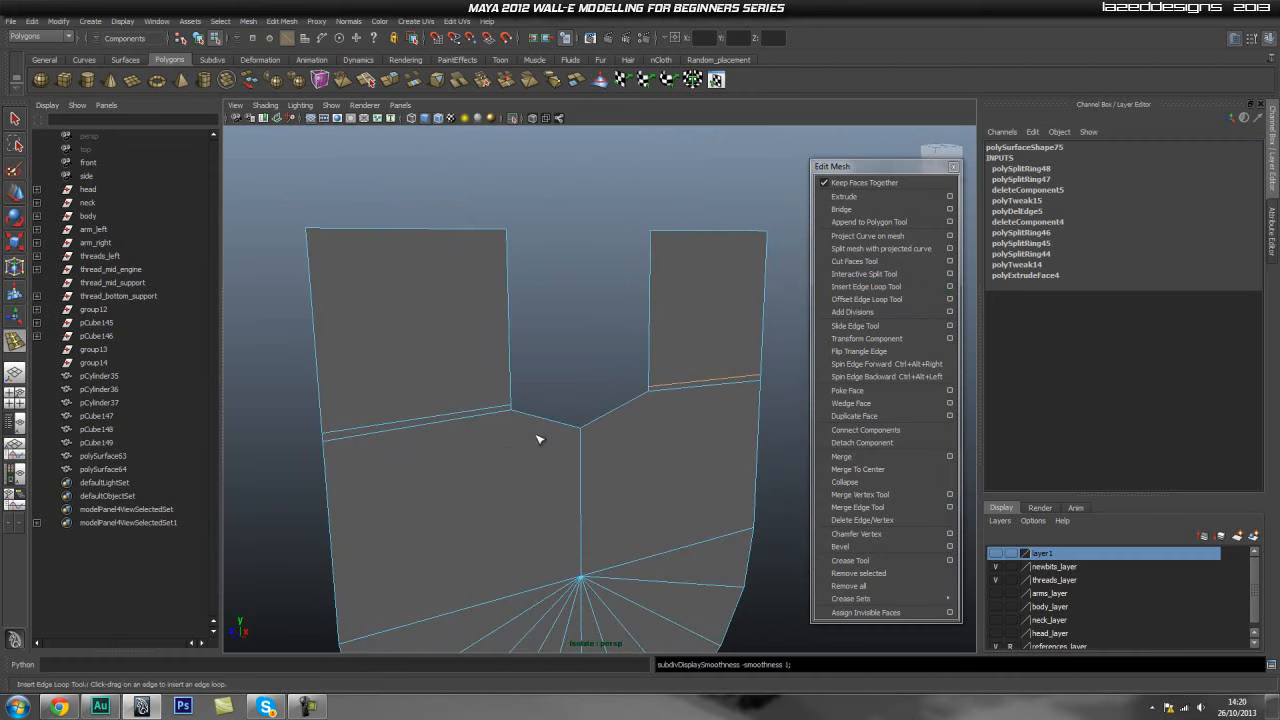
# - Extrude all of the panel's faces to give the shield panel thickness
pyautogui.moveTo(506, 451); pyautogui.dragTo(556, 434, button='right')
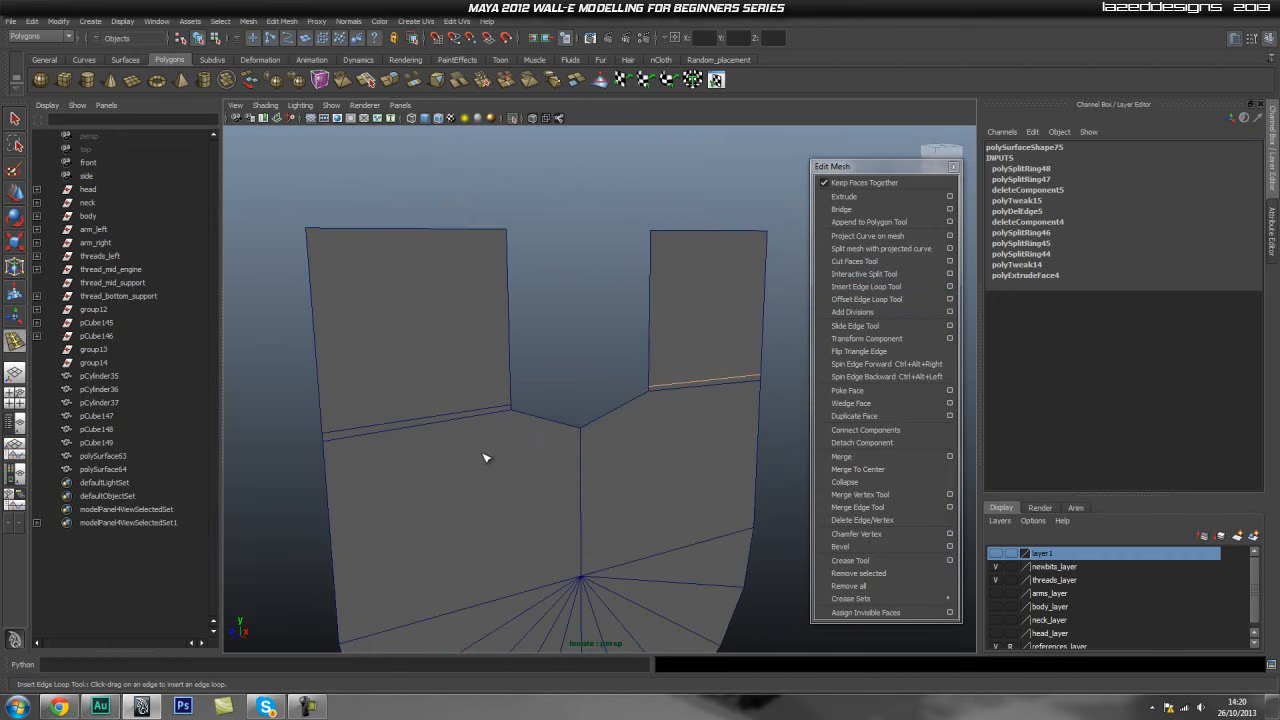
pyautogui.click(496, 459)
pyautogui.keyDown('alt'); pyautogui.moveTo(394, 480); pyautogui.dragTo(580, 466); pyautogui.keyUp('alt')
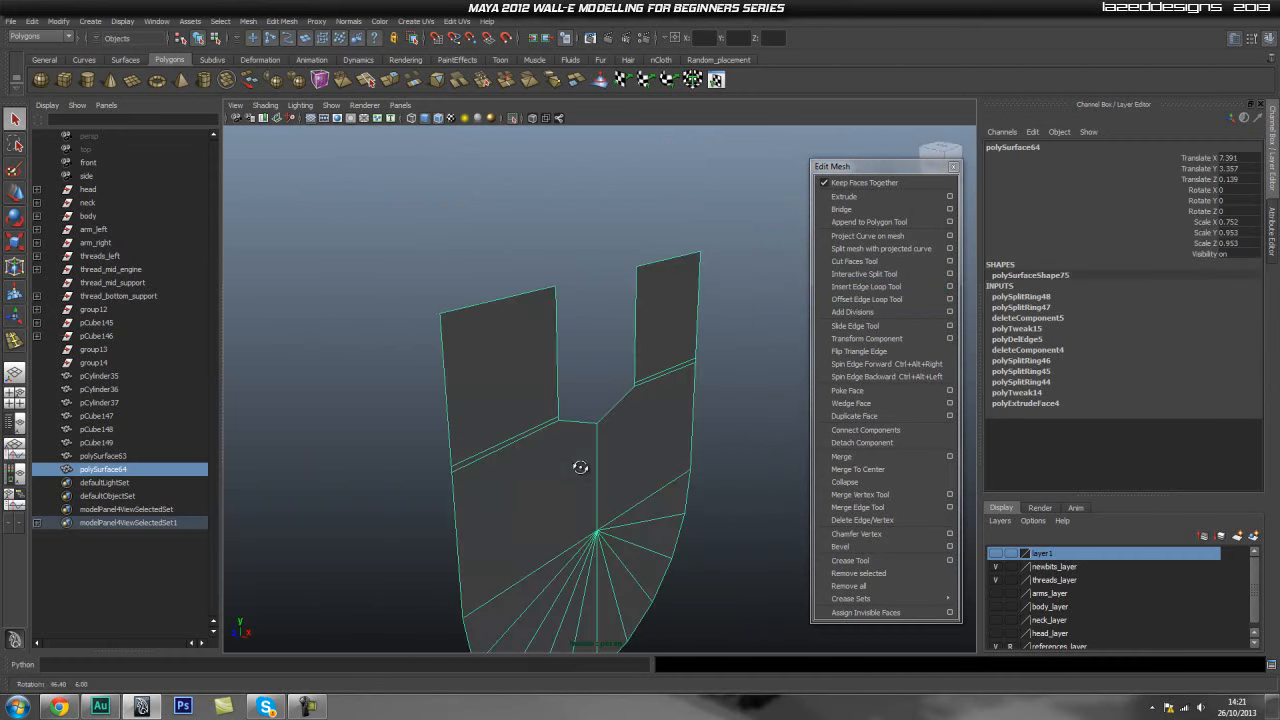
pyautogui.keyDown('alt'); pyautogui.moveTo(584, 454); pyautogui.dragTo(540, 410, button='middle'); pyautogui.keyUp('alt')
pyautogui.click(860, 197)
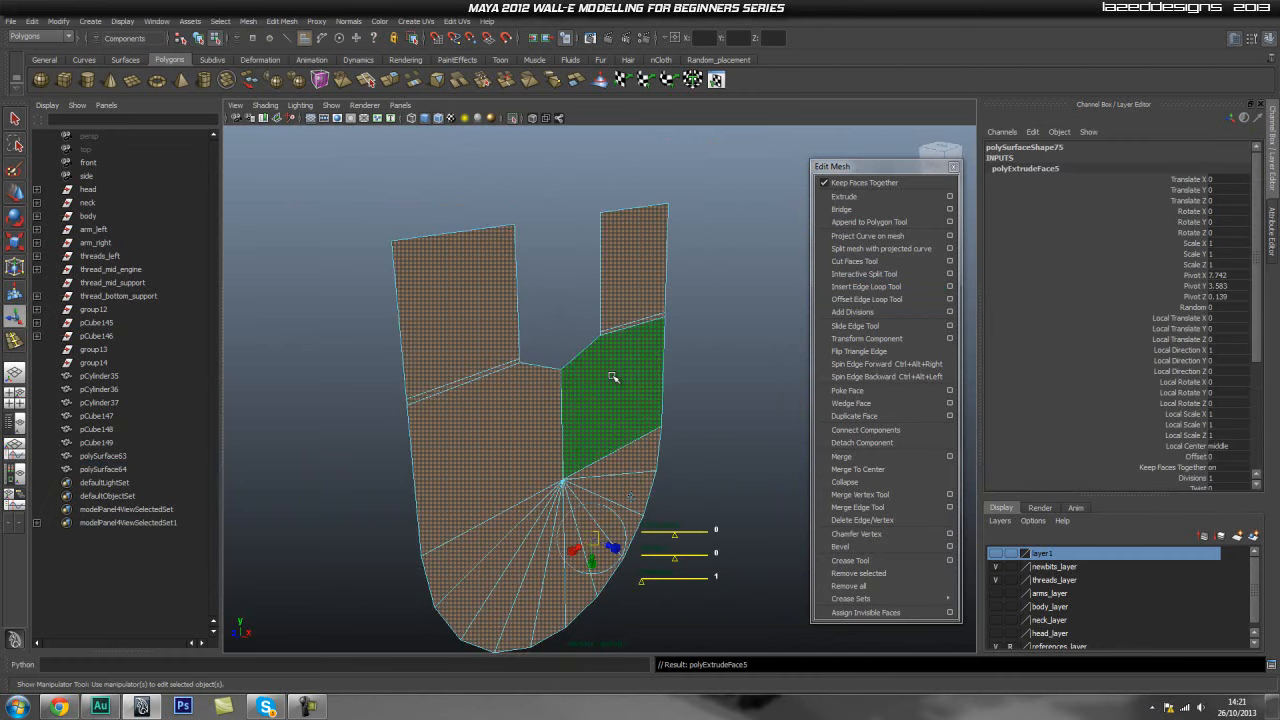
pyautogui.press('w')
pyautogui.click(582, 450)
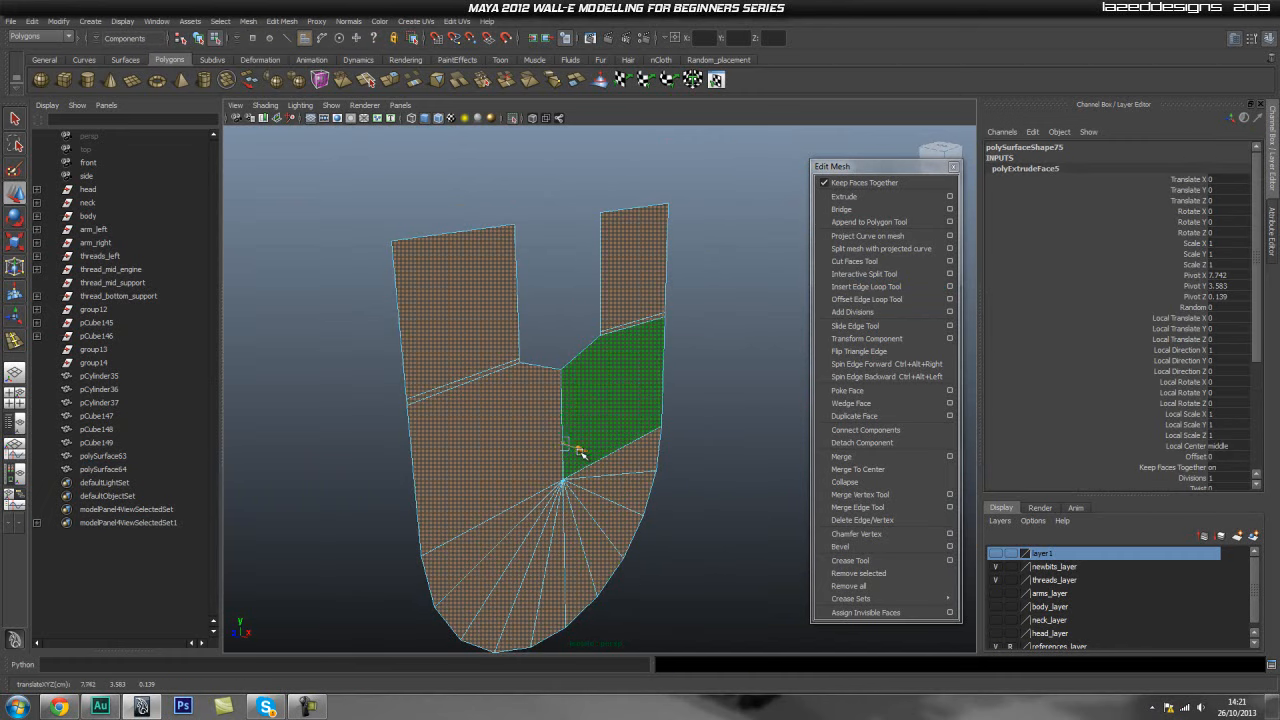
pyautogui.moveTo(581, 452); pyautogui.dragTo(558, 453)
# - Orbit around the extruded panel to examine its thickness with and without smoothing
pyautogui.click(700, 381)
pyautogui.keyDown('alt'); pyautogui.moveTo(582, 352); pyautogui.dragTo(516, 374); pyautogui.keyUp('alt')
pyautogui.keyDown('alt'); pyautogui.moveTo(516, 374); pyautogui.dragTo(590, 385, button='right'); pyautogui.keyUp('alt')
pyautogui.keyDown('alt'); pyautogui.moveTo(590, 385); pyautogui.dragTo(591, 463, button='middle'); pyautogui.keyUp('alt')
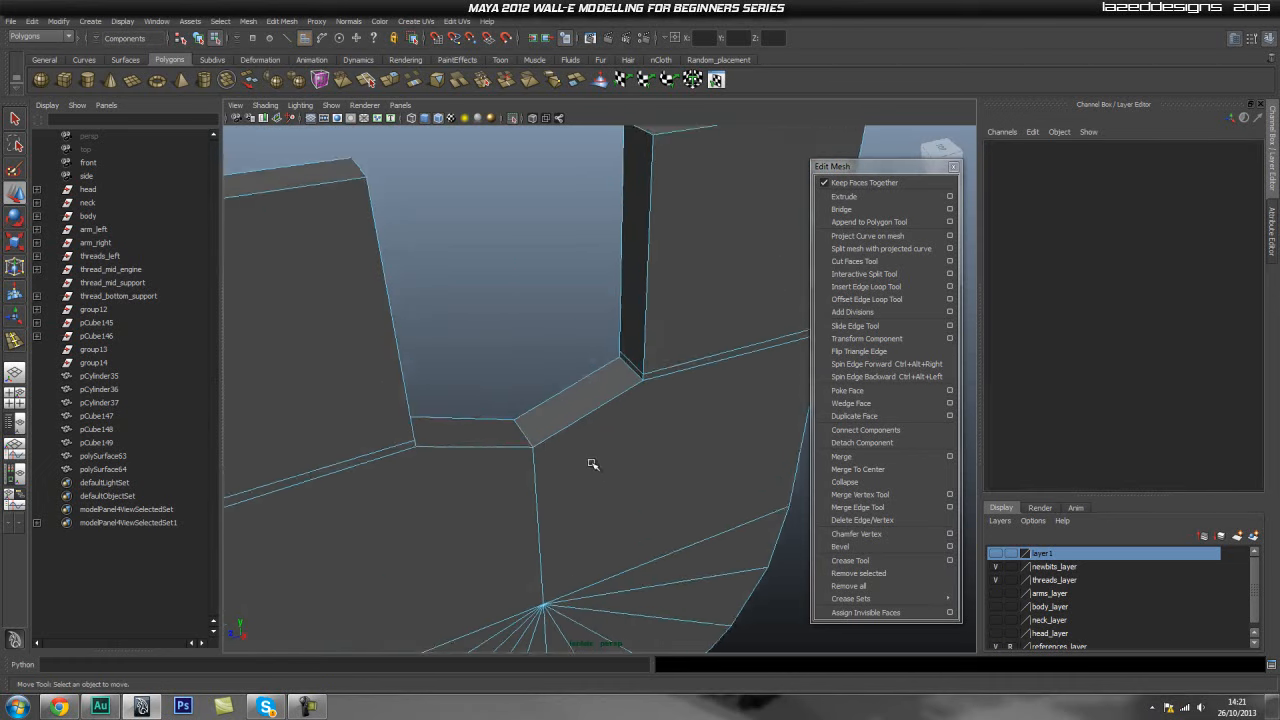
pyautogui.keyDown('alt'); pyautogui.moveTo(591, 463); pyautogui.dragTo(583, 437); pyautogui.keyUp('alt')
pyautogui.press('3')
pyautogui.keyDown('alt'); pyautogui.moveTo(657, 475); pyautogui.dragTo(668, 479); pyautogui.keyUp('alt')
pyautogui.keyDown('alt'); pyautogui.moveTo(668, 479); pyautogui.dragTo(566, 486, button='right'); pyautogui.keyUp('alt')
pyautogui.press('1')
pyautogui.keyDown('alt'); pyautogui.moveTo(566, 486); pyautogui.dragTo(473, 342); pyautogui.keyUp('alt')
# - Select the fan-shaped lower faces of the panel and extrude them with an offset of 0.02
pyautogui.moveTo(481, 454); pyautogui.dragTo(428, 423, button='right')
pyautogui.click(428, 422)
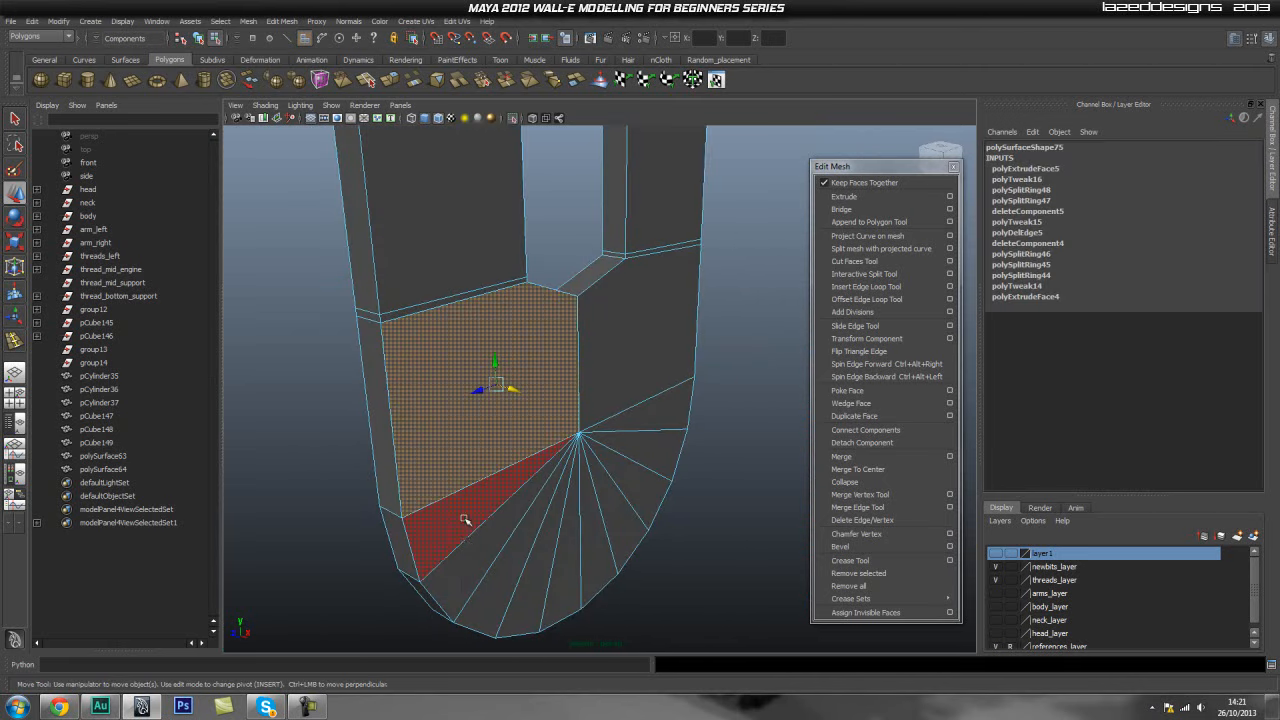
pyautogui.keyDown('shift'); pyautogui.click(465, 519); pyautogui.keyUp('shift')
pyautogui.keyDown('shift'); pyautogui.click(514, 547); pyautogui.keyUp('shift')
pyautogui.click(480, 400)
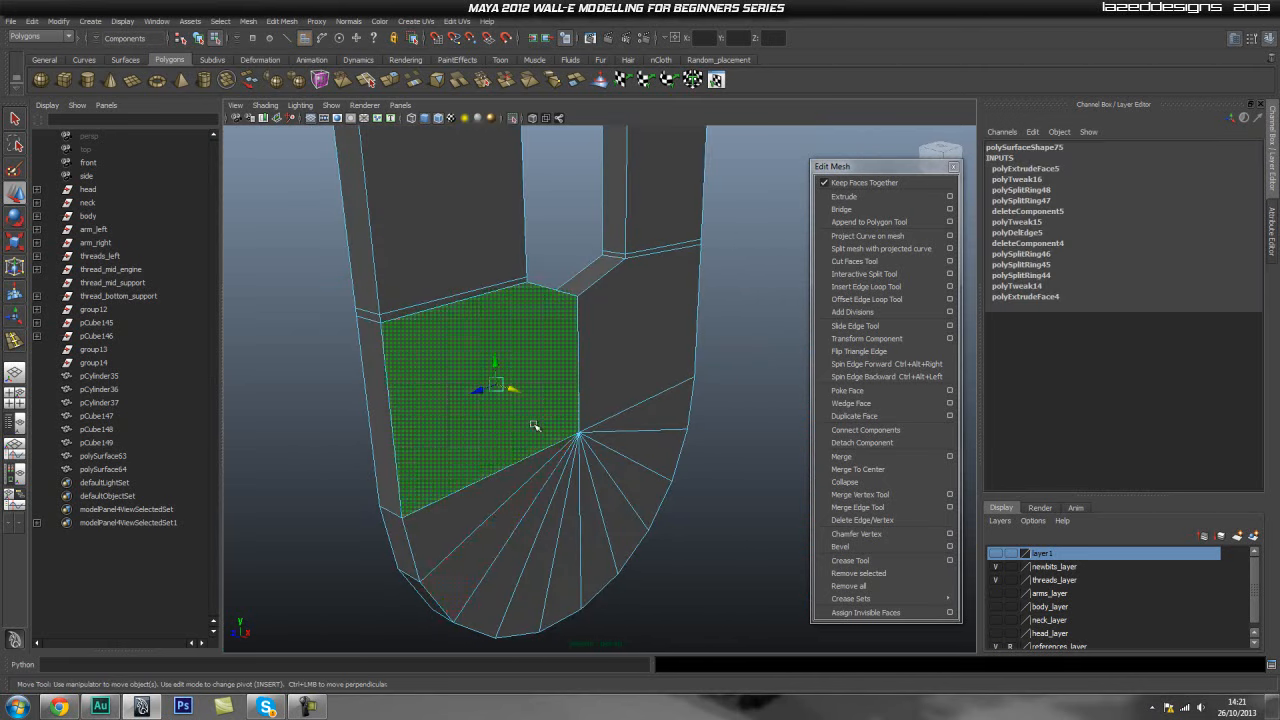
pyautogui.click(724, 371)
pyautogui.click(657, 418)
pyautogui.keyDown('shift'); pyautogui.click(630, 452); pyautogui.keyUp('shift')
pyautogui.keyDown('shift'); pyautogui.click(610, 495); pyautogui.keyUp('shift')
pyautogui.keyDown('shift'); pyautogui.click(588, 530); pyautogui.keyUp('shift')
pyautogui.keyDown('shift'); pyautogui.click(563, 566); pyautogui.keyUp('shift')
pyautogui.keyDown('shift'); pyautogui.click(545, 564); pyautogui.keyUp('shift')
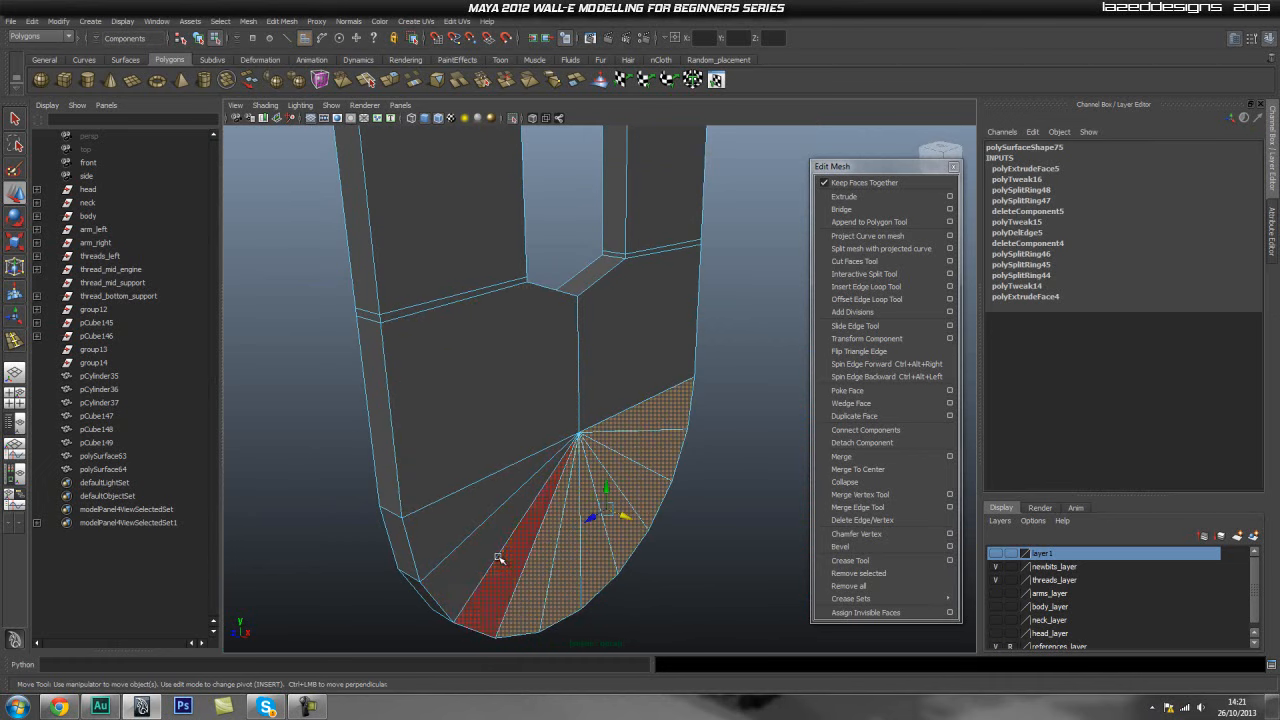
pyautogui.keyDown('shift'); pyautogui.click(476, 550); pyautogui.keyUp('shift')
pyautogui.keyDown('shift'); pyautogui.click(505, 566); pyautogui.keyUp('shift')
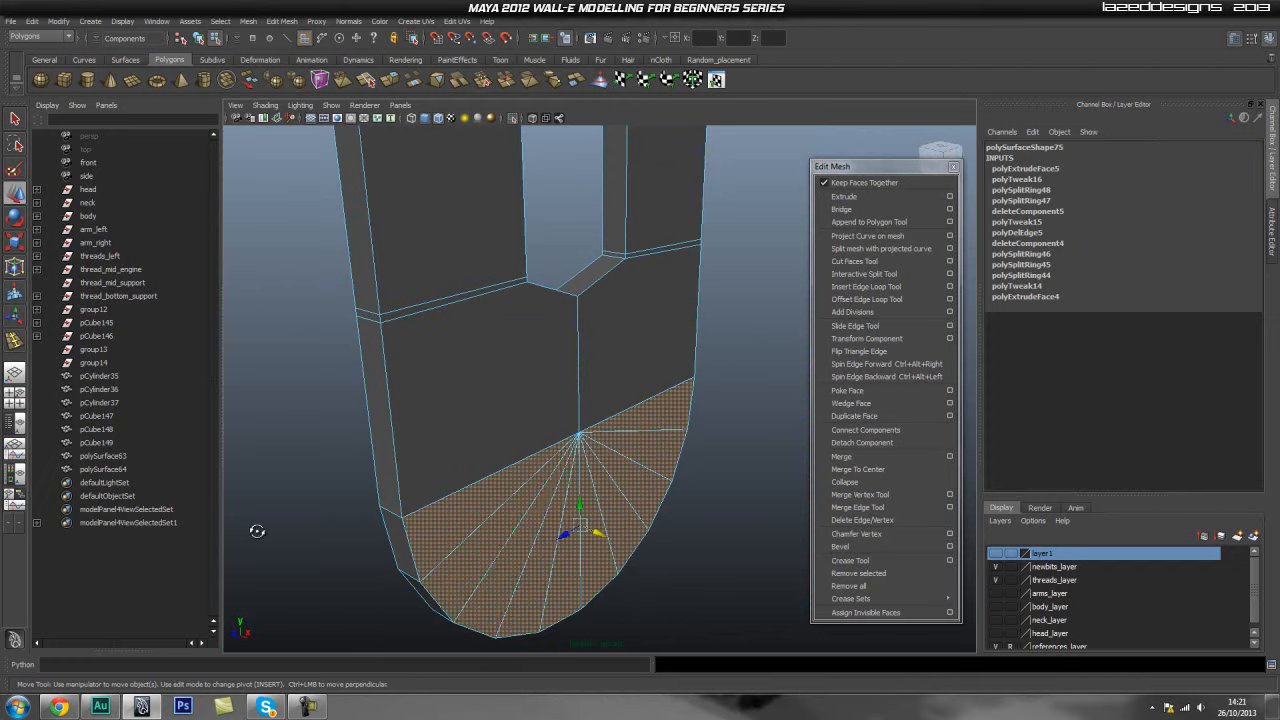
pyautogui.keyDown('alt'); pyautogui.moveTo(257, 531); pyautogui.dragTo(419, 520); pyautogui.keyUp('alt')
pyautogui.keyDown('shift'); pyautogui.click(766, 508); pyautogui.keyUp('shift')
pyautogui.keyDown('shift'); pyautogui.click(718, 568); pyautogui.keyUp('shift')
pyautogui.keyDown('shift'); pyautogui.click(674, 589); pyautogui.keyUp('shift')
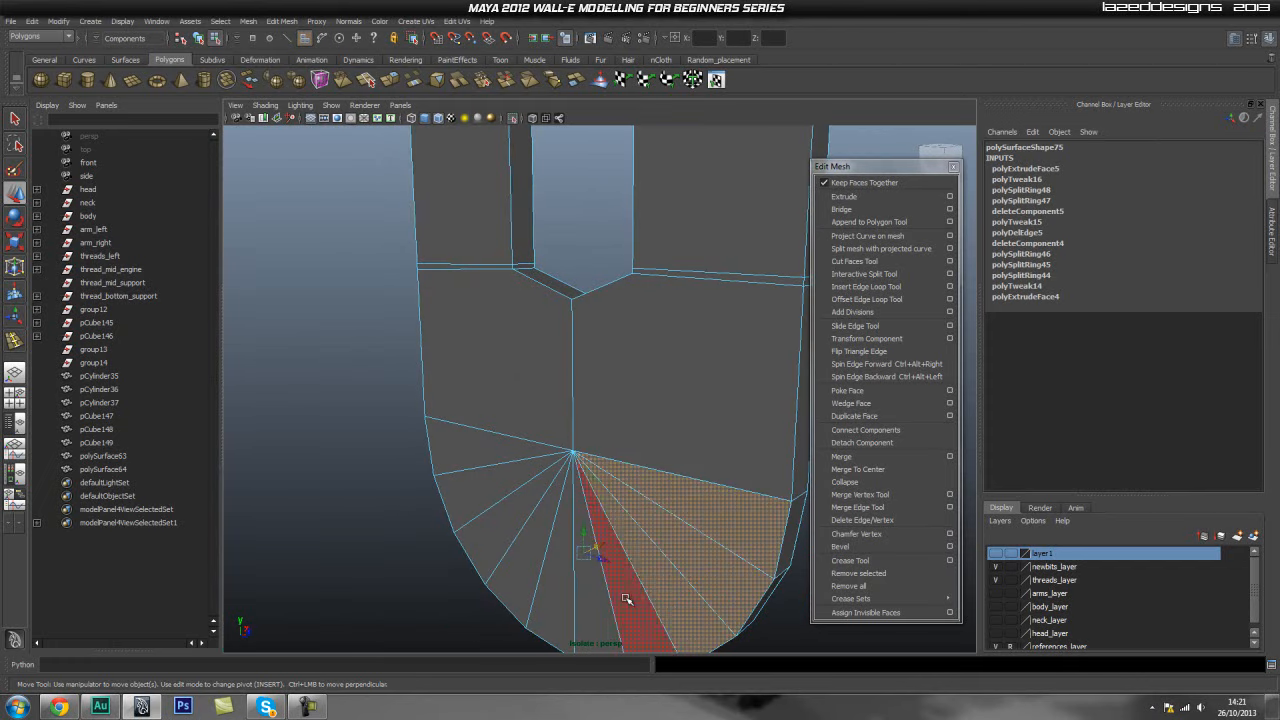
pyautogui.keyDown('shift'); pyautogui.click(626, 600); pyautogui.keyUp('shift')
pyautogui.keyDown('shift'); pyautogui.click(589, 602); pyautogui.keyUp('shift')
pyautogui.keyDown('shift'); pyautogui.click(553, 600); pyautogui.keyUp('shift')
pyautogui.keyDown('shift'); pyautogui.click(510, 598); pyautogui.keyUp('shift')
pyautogui.keyDown('shift'); pyautogui.click(488, 555); pyautogui.keyUp('shift')
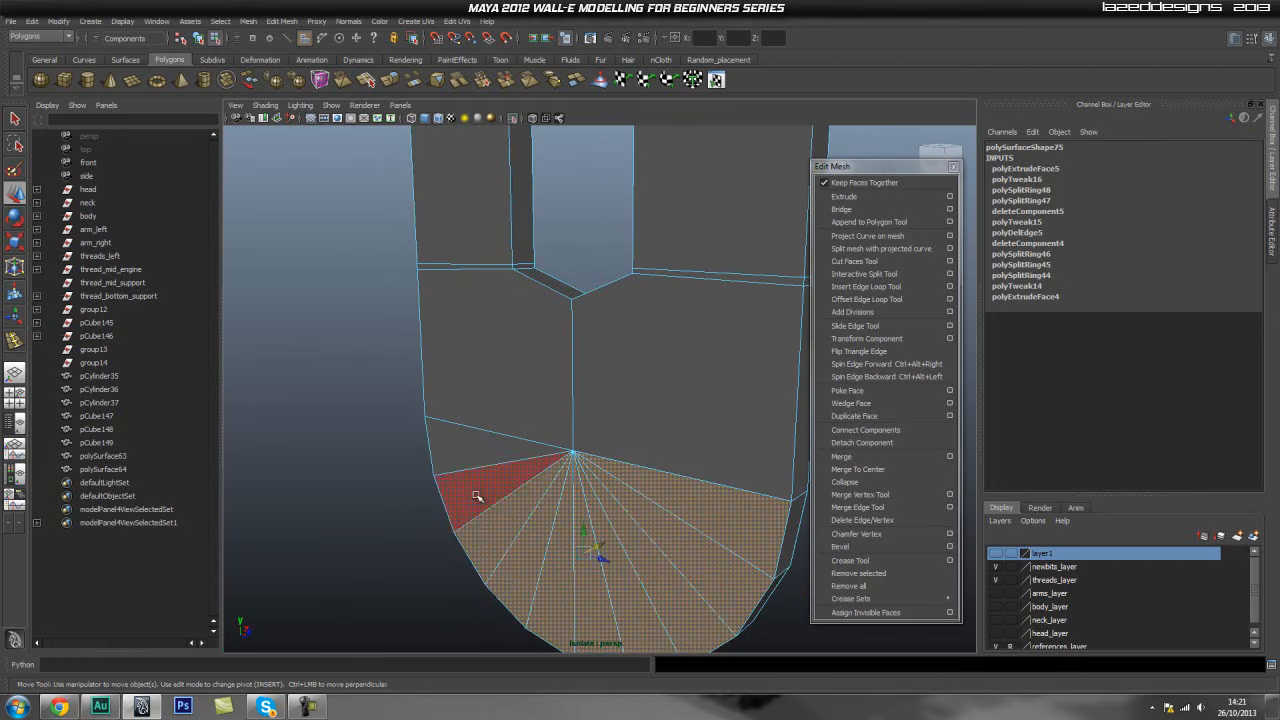
pyautogui.keyDown('shift'); pyautogui.click(480, 497); pyautogui.keyUp('shift')
pyautogui.keyDown('shift'); pyautogui.click(465, 442); pyautogui.keyUp('shift')
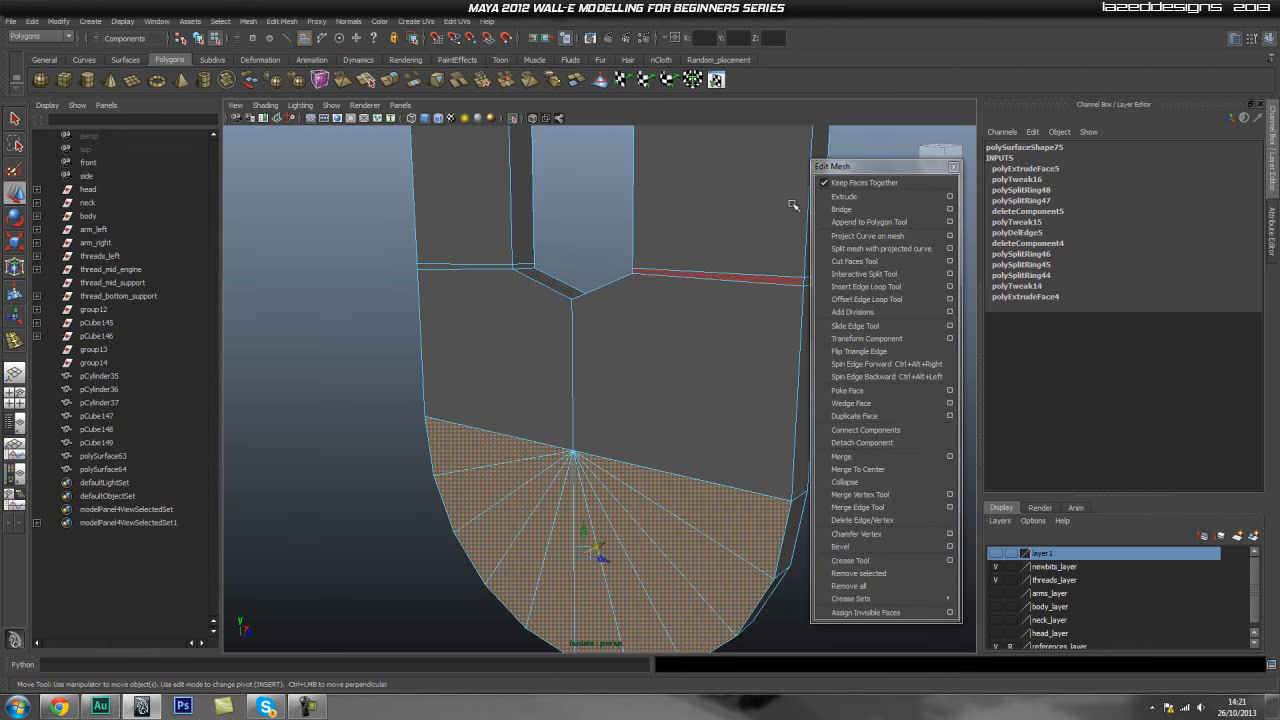
pyautogui.click(844, 196)
pyautogui.scroll(-2, 1157, 399)
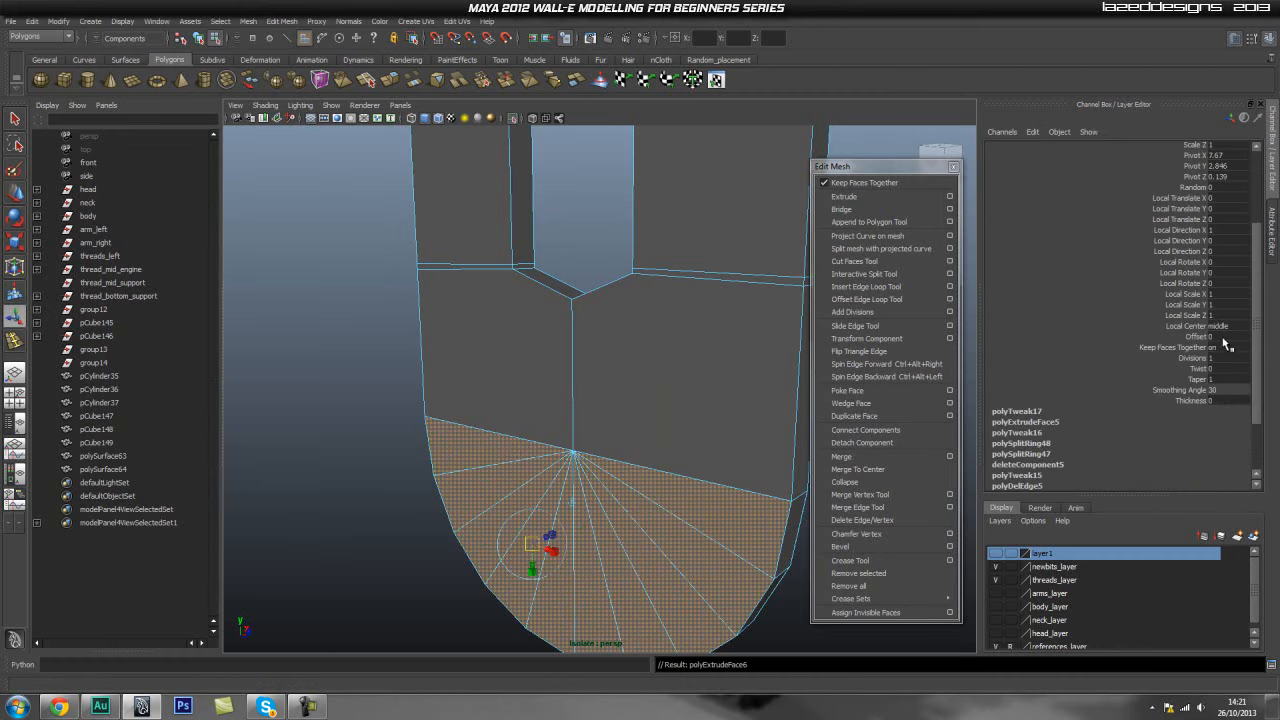
pyautogui.press('Return')
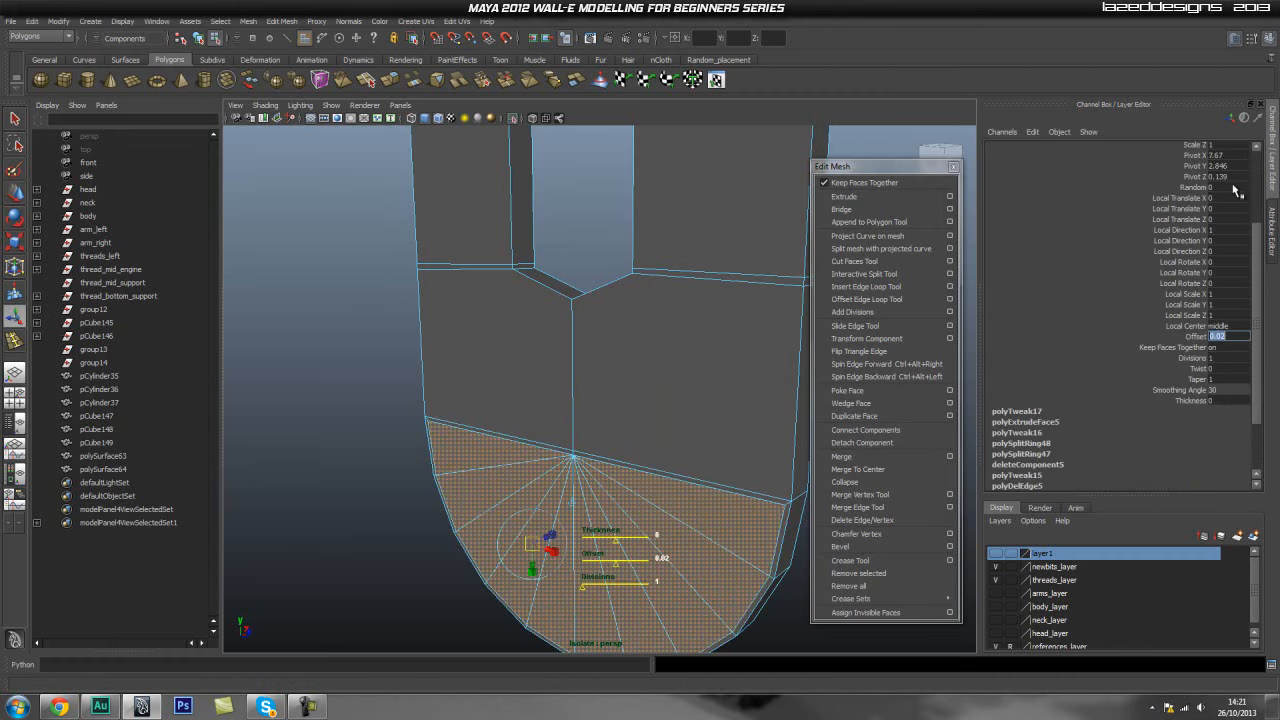
# - Insert two edge loops near the outer side edges of the panel's thickness with Insert Edge Loop Tool
pyautogui.click(720, 220)
pyautogui.keyDown('alt'); pyautogui.moveTo(471, 441); pyautogui.dragTo(650, 400); pyautogui.keyUp('alt')
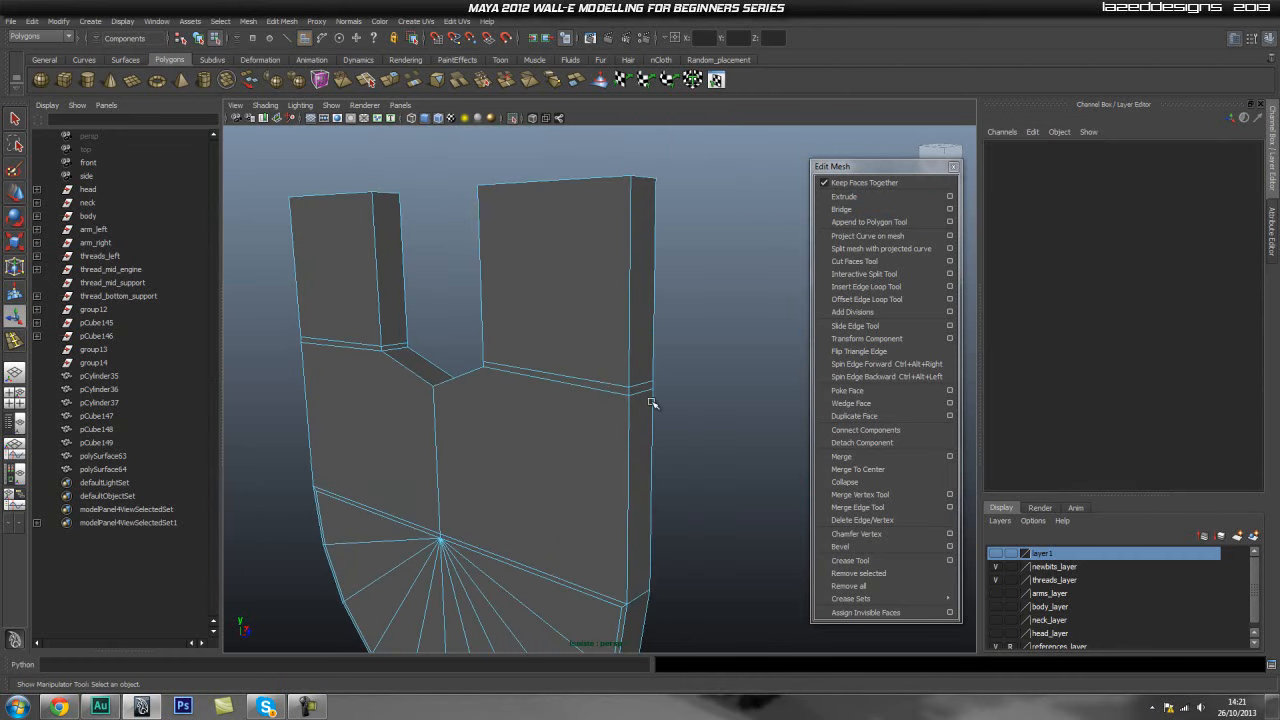
pyautogui.click(866, 286)
pyautogui.keyDown('alt'); pyautogui.moveTo(597, 400); pyautogui.dragTo(777, 400, button='right'); pyautogui.keyUp('alt')
pyautogui.press('F8')
pyautogui.click(883, 289)
pyautogui.moveTo(650, 318); pyautogui.dragTo(668, 323)
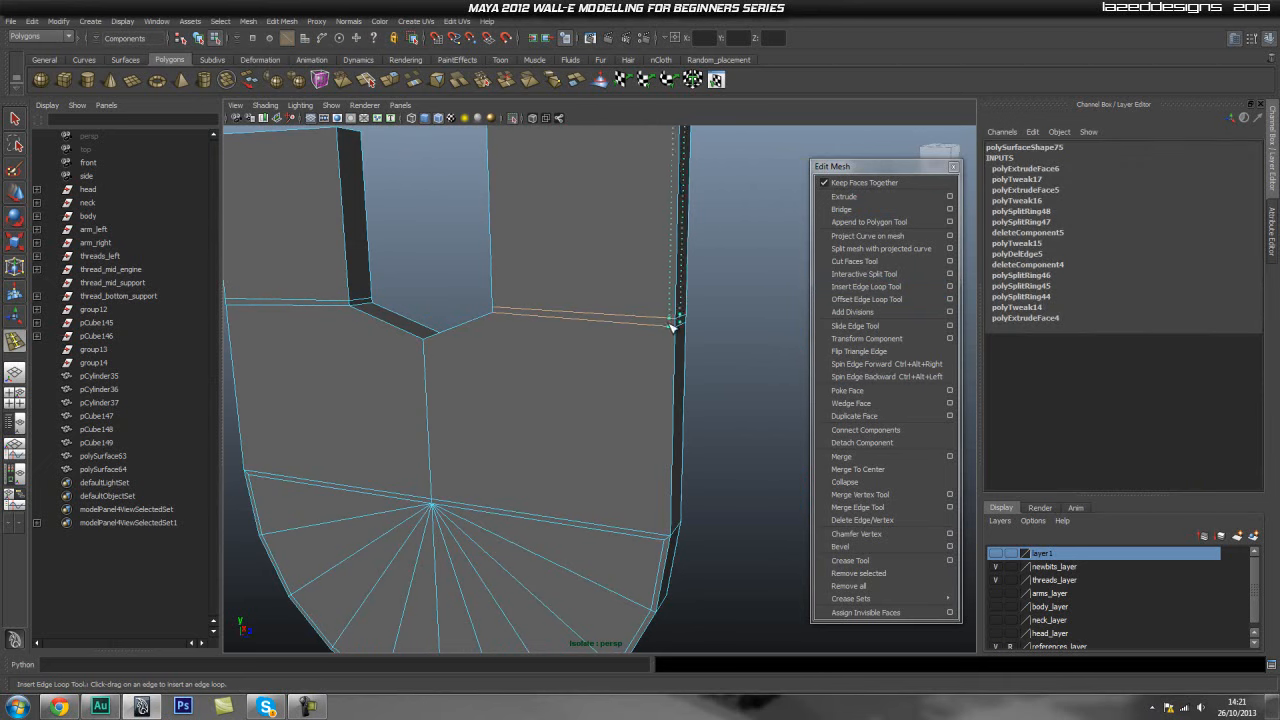
pyautogui.moveTo(673, 326); pyautogui.dragTo(674, 325)
pyautogui.keyDown('alt'); pyautogui.moveTo(503, 320); pyautogui.dragTo(392, 316); pyautogui.keyUp('alt')
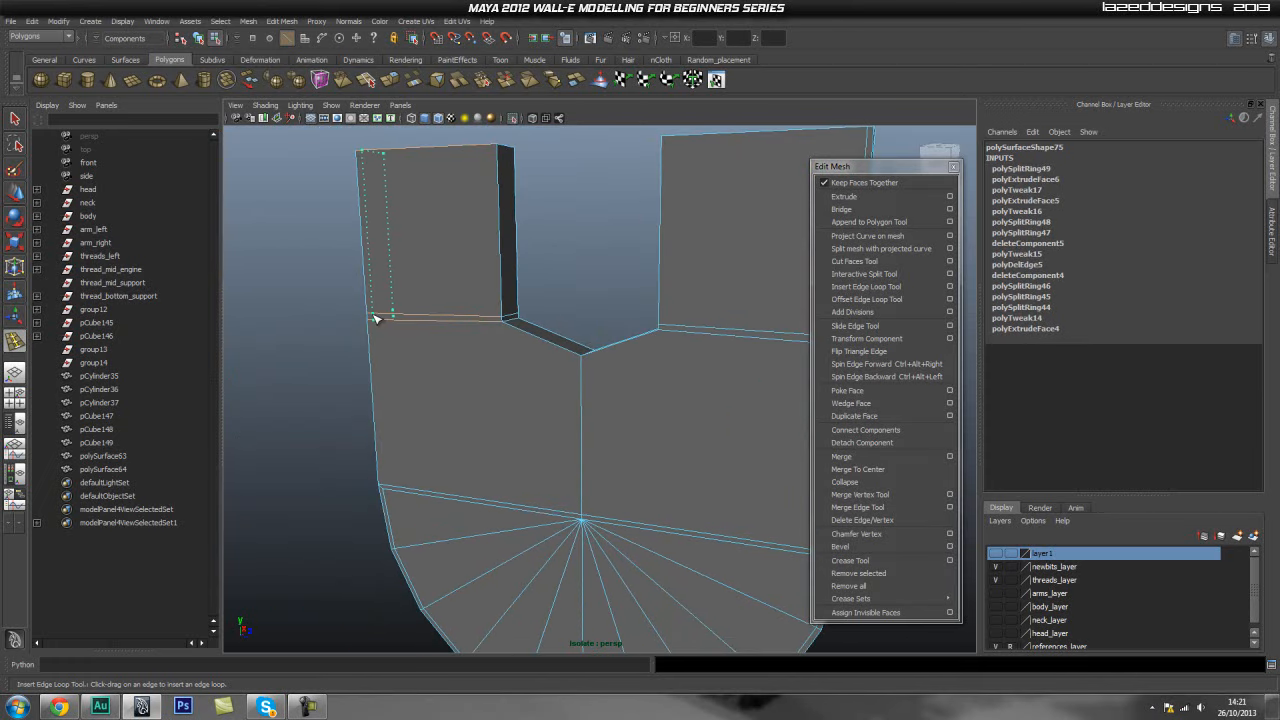
pyautogui.moveTo(375, 318); pyautogui.dragTo(373, 319)
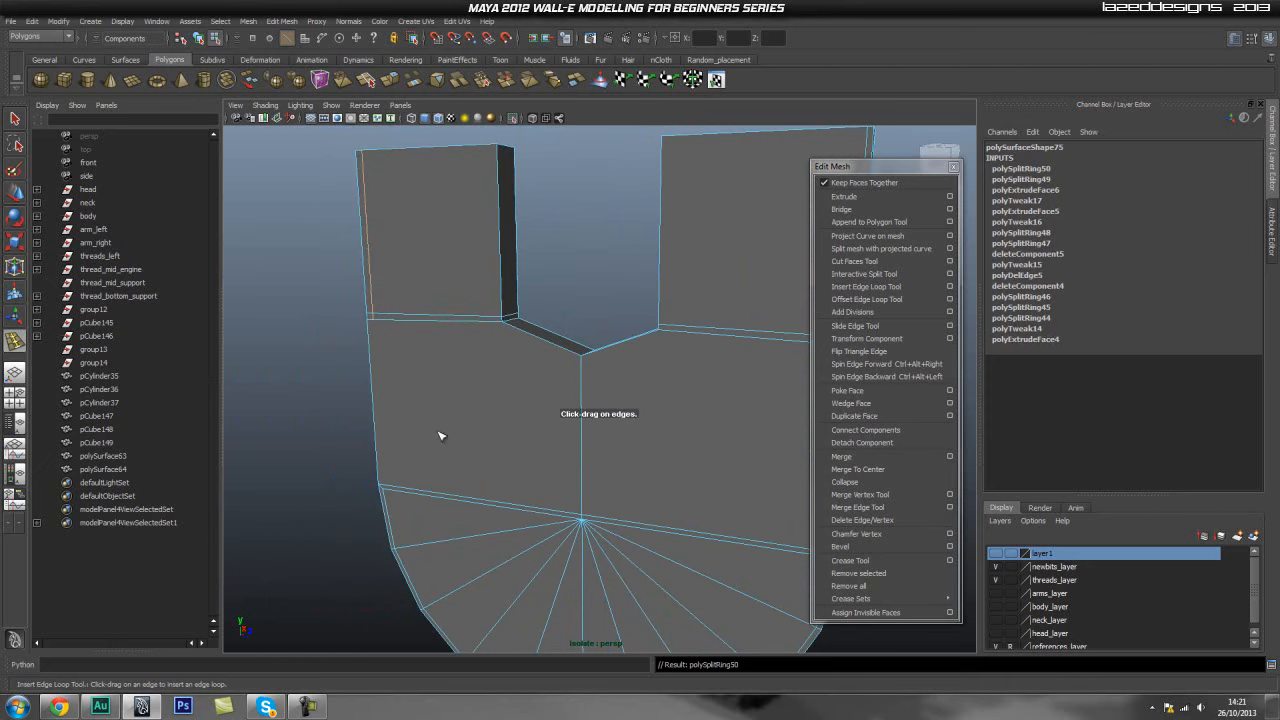
# - Split the panel with two vertical cuts running down both sides, from the top edge loop to the lower edge
pyautogui.keyDown('alt'); pyautogui.moveTo(490, 409); pyautogui.dragTo(650, 390); pyautogui.keyUp('alt')
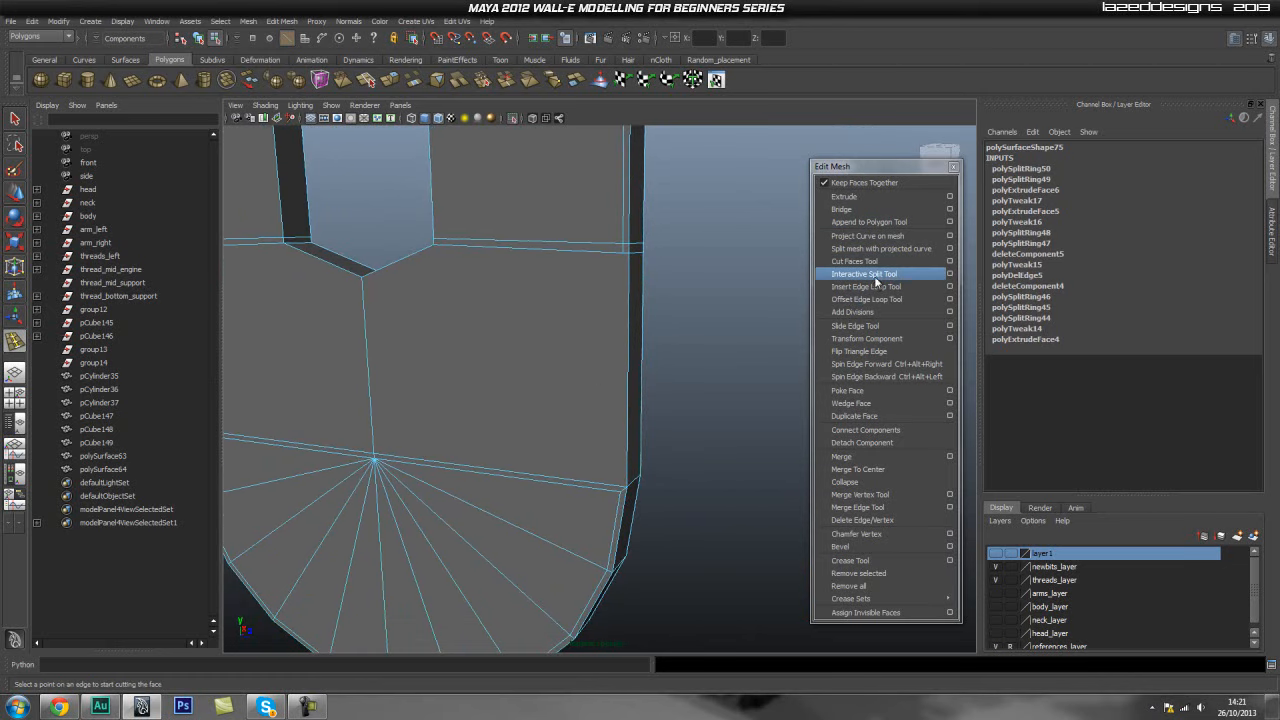
pyautogui.press('F8')
pyautogui.click(622, 257)
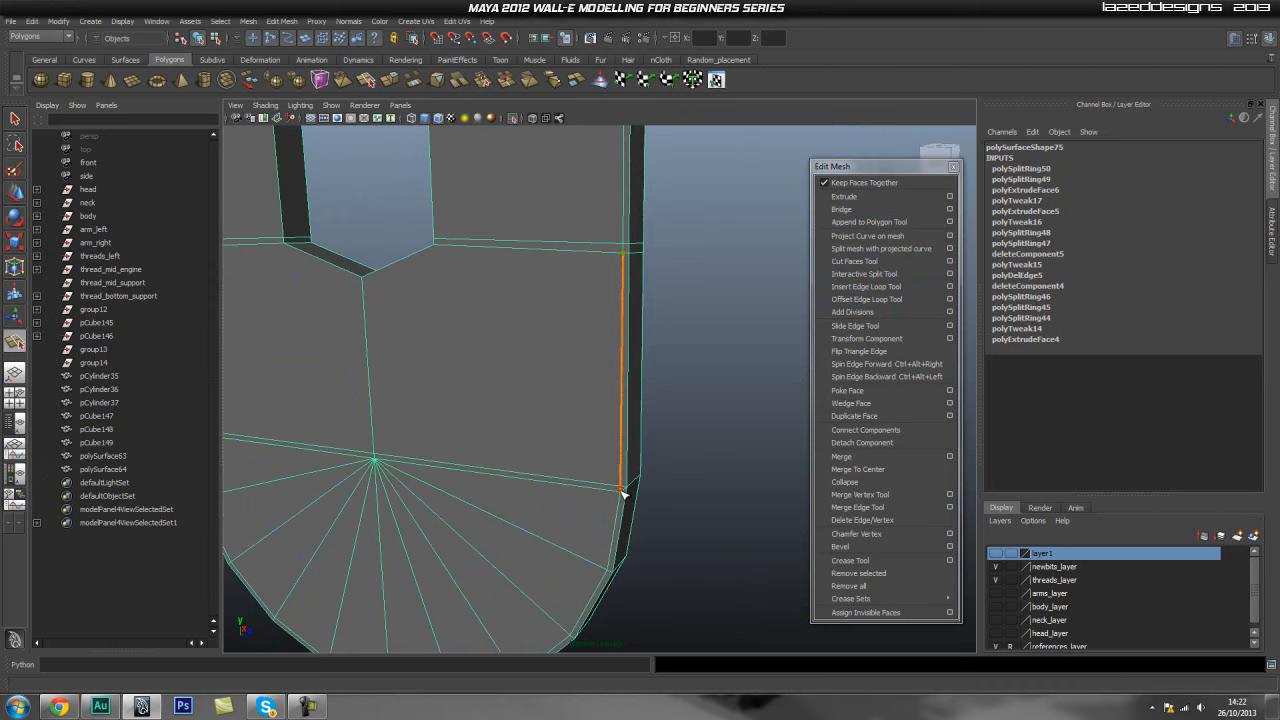
pyautogui.click(622, 490)
pyautogui.press('Return')
pyautogui.keyDown('alt'); pyautogui.moveTo(757, 451); pyautogui.dragTo(526, 374); pyautogui.keyUp('alt')
pyautogui.keyDown('alt'); pyautogui.moveTo(526, 374); pyautogui.dragTo(555, 409, button='middle'); pyautogui.keyUp('alt')
pyautogui.click(449, 263)
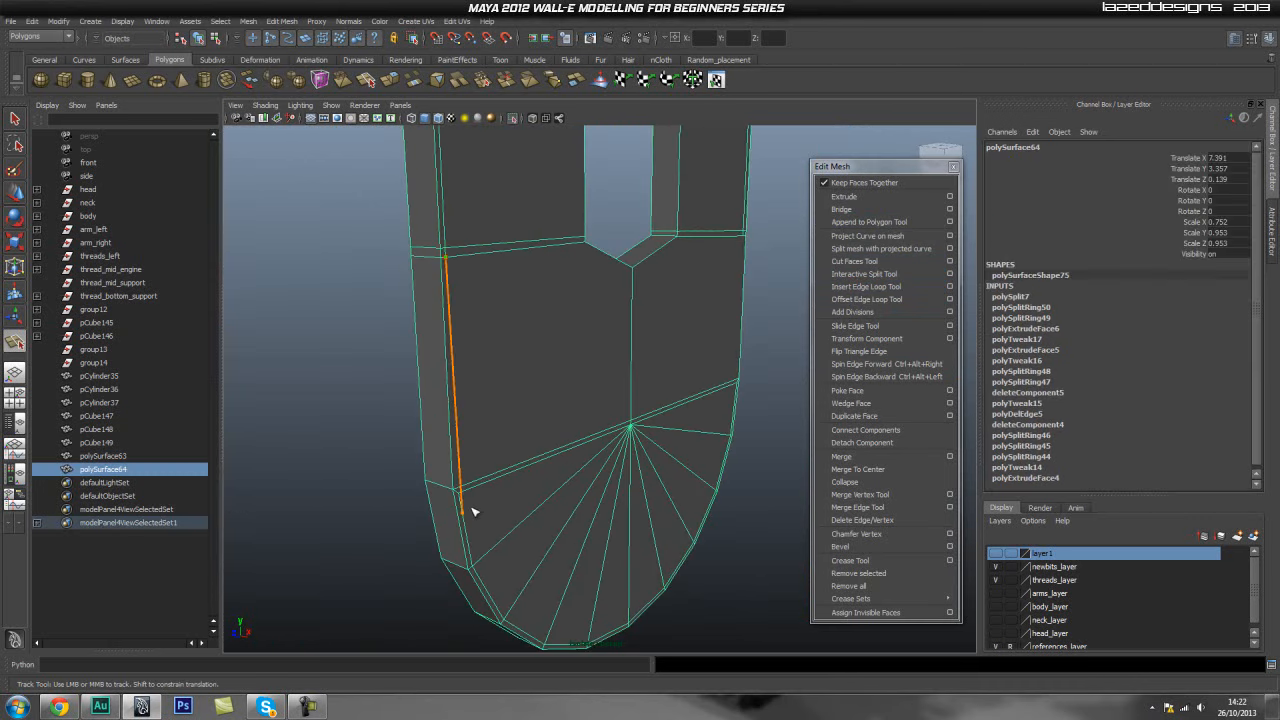
pyautogui.press('Return')
# - Add two more vertical splits along the panel's opposite side faces with Interactive Split Tool
pyautogui.keyDown('alt'); pyautogui.moveTo(706, 391); pyautogui.dragTo(597, 371); pyautogui.keyUp('alt')
pyautogui.keyDown('alt'); pyautogui.moveTo(597, 371); pyautogui.dragTo(643, 340, button='middle'); pyautogui.keyUp('alt')
pyautogui.click(676, 288)
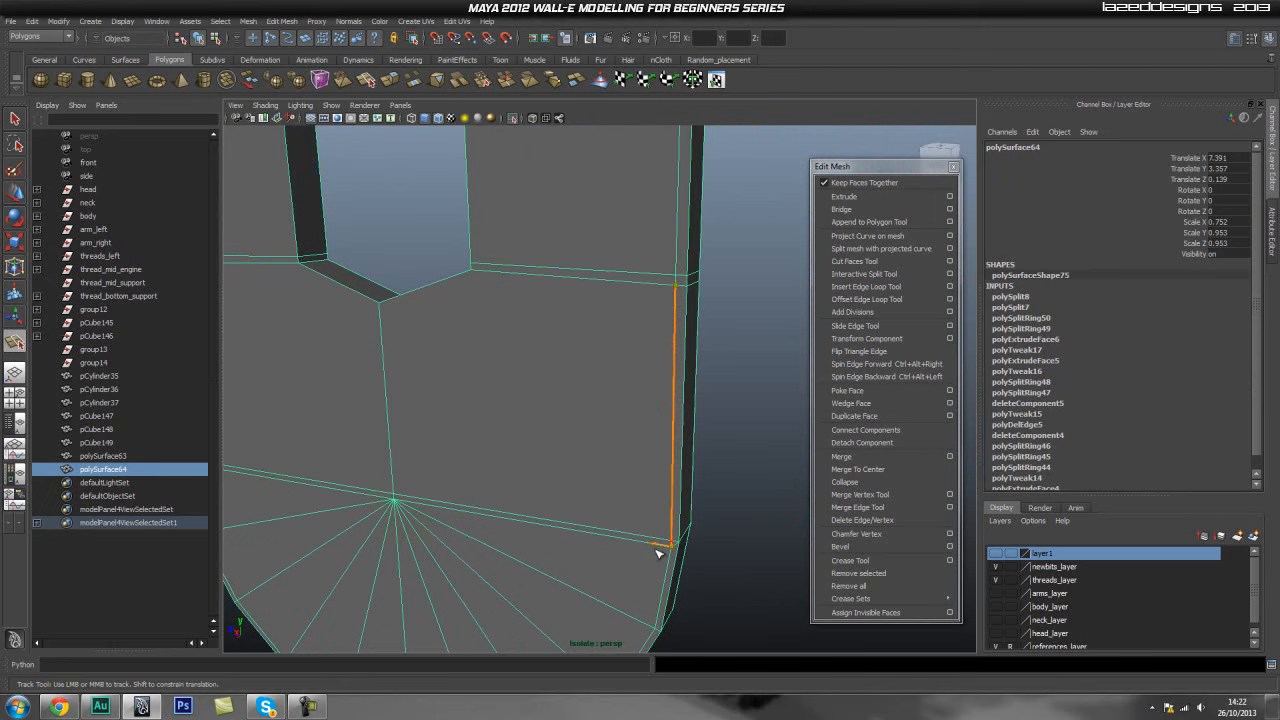
pyautogui.press('Return')
pyautogui.keyDown('alt'); pyautogui.moveTo(671, 472); pyautogui.dragTo(641, 390, button='middle'); pyautogui.keyUp('alt')
pyautogui.keyDown('alt'); pyautogui.moveTo(577, 446); pyautogui.dragTo(827, 460, button='right'); pyautogui.keyUp('alt')
pyautogui.keyDown('alt'); pyautogui.moveTo(698, 418); pyautogui.dragTo(466, 423); pyautogui.keyUp('alt')
pyautogui.keyDown('alt'); pyautogui.moveTo(730, 335); pyautogui.dragTo(637, 294, button='right'); pyautogui.keyUp('alt')
pyautogui.keyDown('alt'); pyautogui.moveTo(637, 294); pyautogui.dragTo(604, 355, button='middle'); pyautogui.keyUp('alt')
pyautogui.keyDown('alt'); pyautogui.moveTo(604, 355); pyautogui.dragTo(532, 313, button='right'); pyautogui.keyUp('alt')
pyautogui.click(522, 241)
pyautogui.click(528, 511)
pyautogui.press('Return')
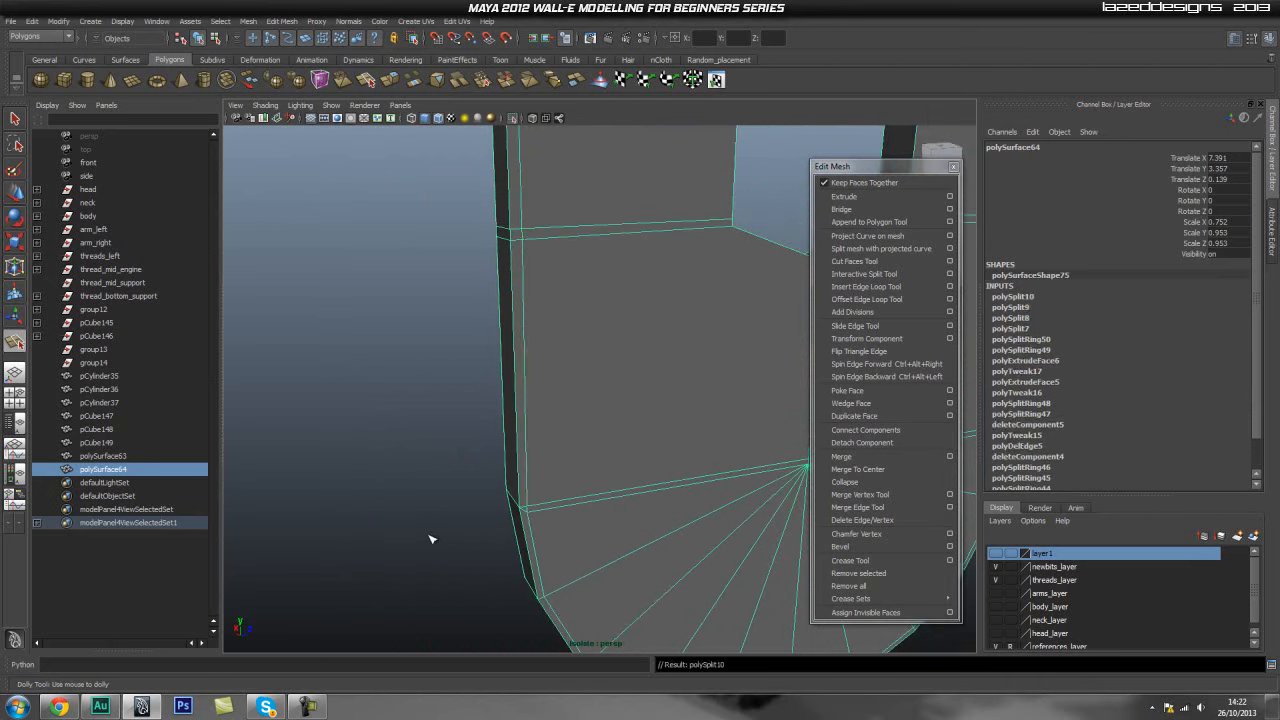
# - Select and delete an extra edge at the panel's lower side corner
pyautogui.press('q')
pyautogui.moveTo(525, 465); pyautogui.dragTo(522, 430, button='right')
pyautogui.keyDown('alt'); pyautogui.moveTo(471, 523); pyautogui.dragTo(519, 540); pyautogui.keyUp('alt')
pyautogui.click(515, 528)
pyautogui.keyDown('alt'); pyautogui.moveTo(390, 546); pyautogui.dragTo(563, 543); pyautogui.keyUp('alt')
pyautogui.keyDown('alt'); pyautogui.moveTo(563, 543); pyautogui.dragTo(417, 531, button='right'); pyautogui.keyUp('alt')
pyautogui.keyDown('alt'); pyautogui.moveTo(417, 531); pyautogui.dragTo(655, 525, button='middle'); pyautogui.keyUp('alt')
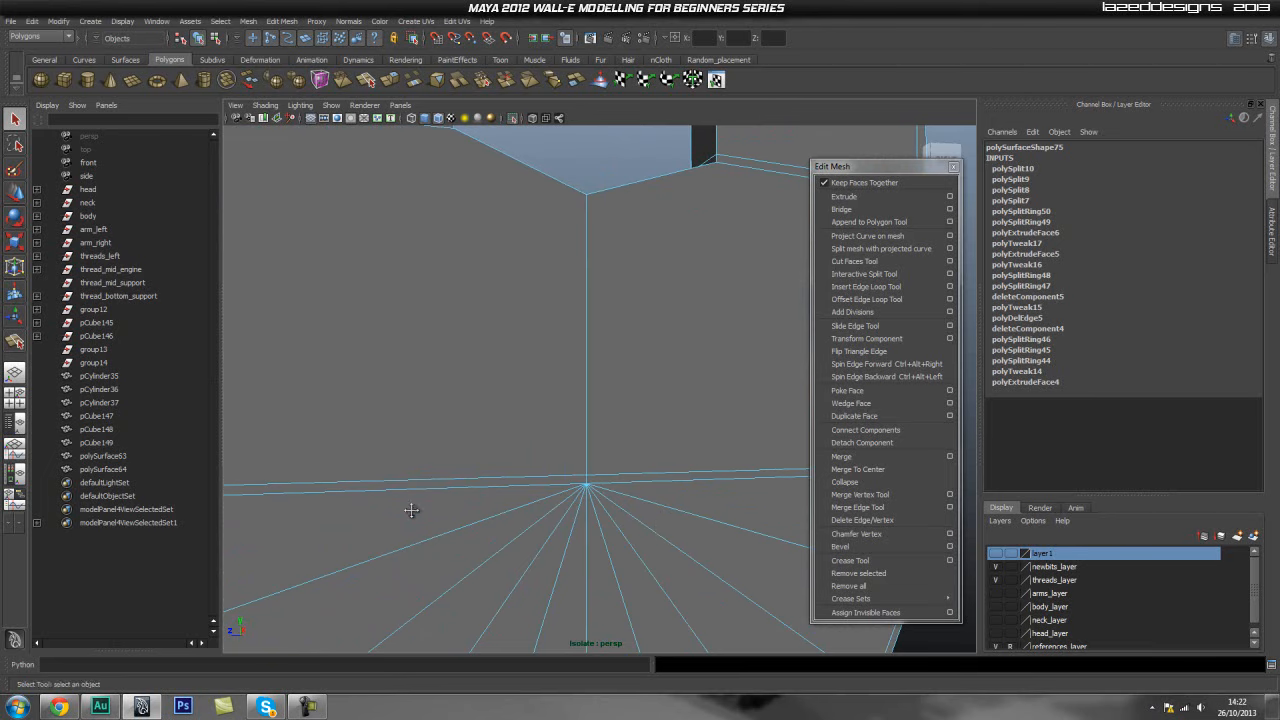
pyautogui.keyDown('alt'); pyautogui.moveTo(411, 510); pyautogui.dragTo(656, 520, button='middle'); pyautogui.keyUp('alt')
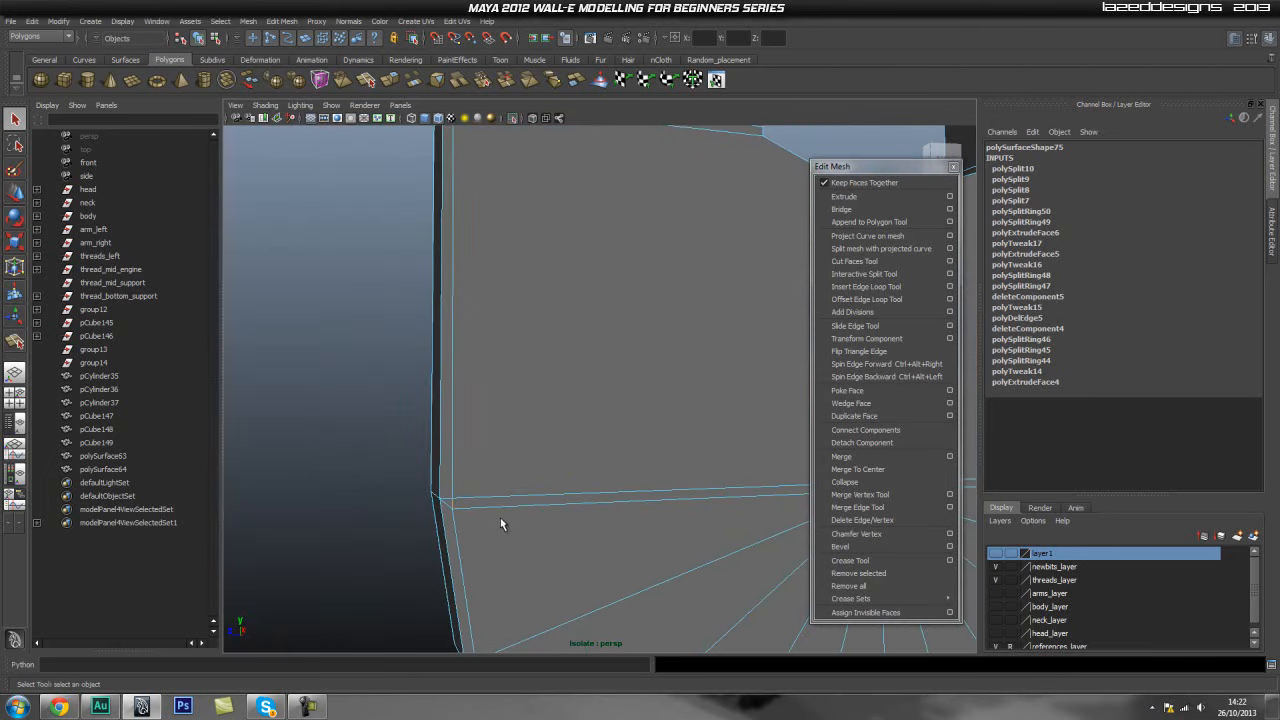
pyautogui.click(435, 510)
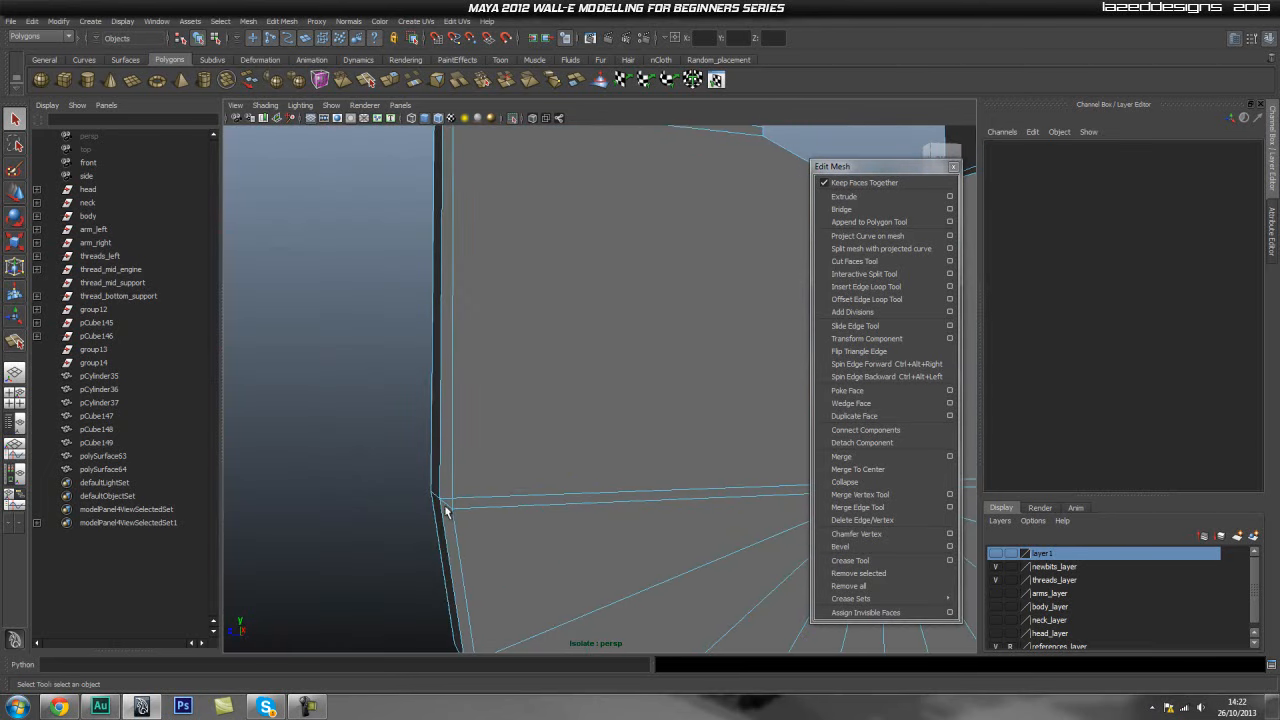
pyautogui.click(447, 511)
pyautogui.keyDown('alt'); pyautogui.moveTo(453, 511); pyautogui.dragTo(312, 504, button='middle'); pyautogui.keyUp('alt')
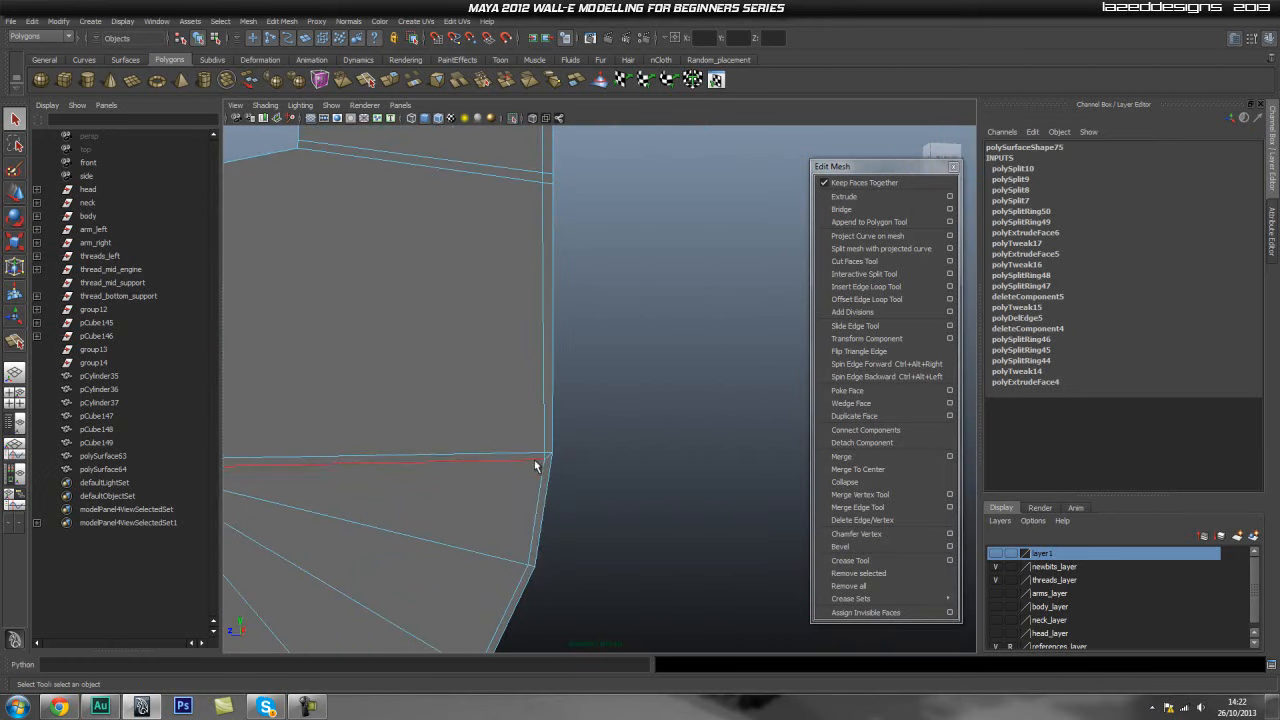
pyautogui.keyDown('alt'); pyautogui.moveTo(549, 463); pyautogui.dragTo(505, 497, button='middle'); pyautogui.keyUp('alt')
pyautogui.moveTo(684, 465)
pyautogui.keyDown('alt'); pyautogui.mouseDown()
pyautogui.moveTo(463, 446)
pyautogui.moveTo(699, 449)
pyautogui.mouseUp(); pyautogui.keyUp('alt')
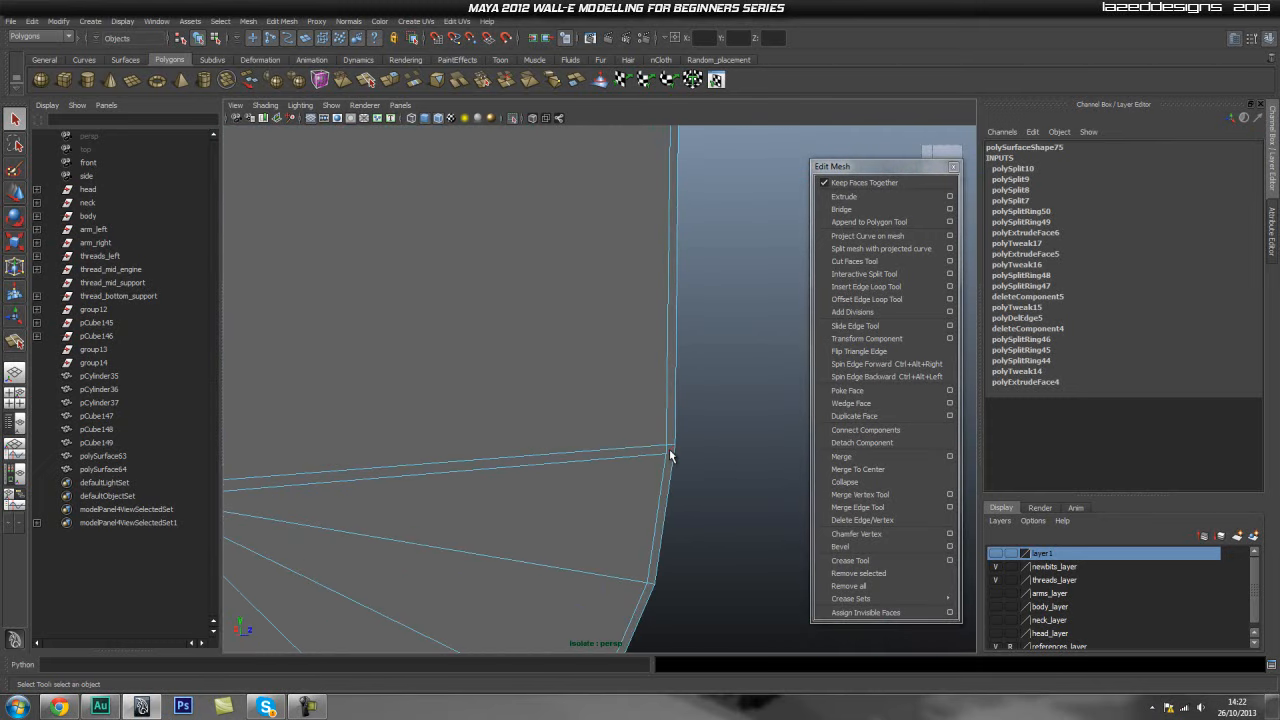
# - Merge the stray vertices around the fan's centre point into the centre vertex with Merge Vertex Tool
pyautogui.keyDown('shift'); pyautogui.moveTo(533, 364); pyautogui.dragTo(463, 391, button='right'); pyautogui.keyUp('shift')
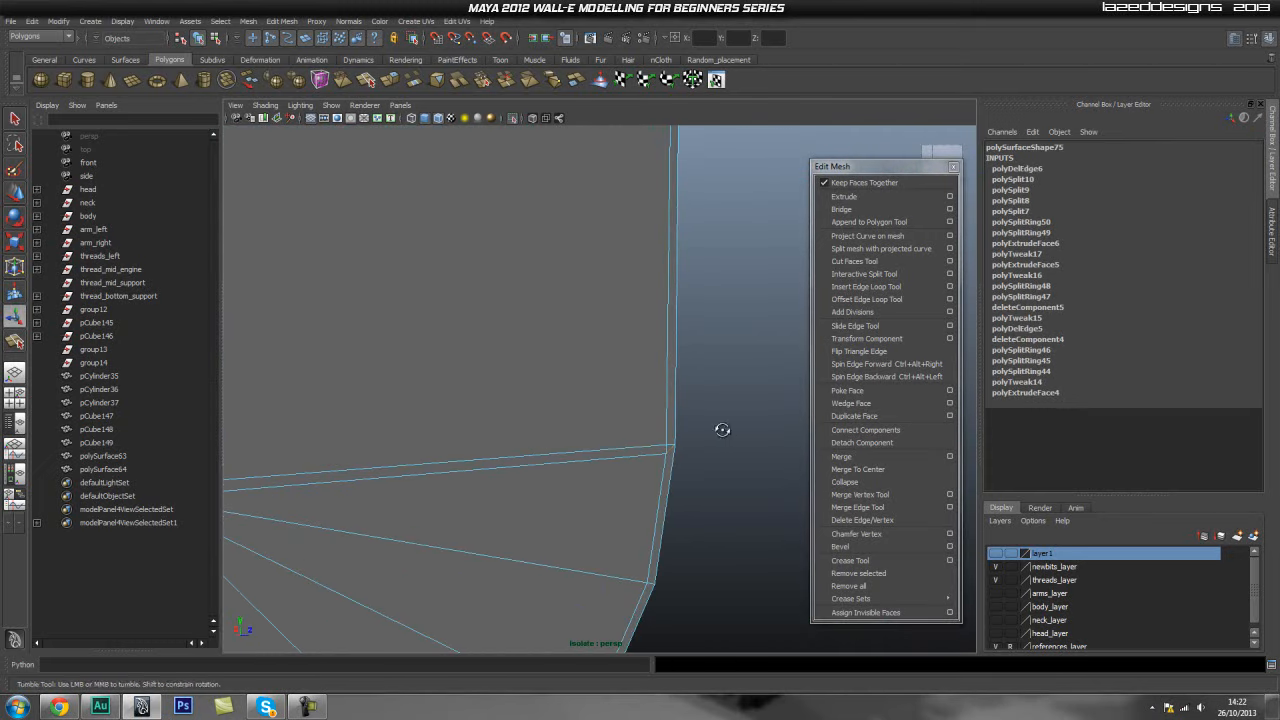
pyautogui.keyDown('alt'); pyautogui.moveTo(726, 424); pyautogui.dragTo(663, 433); pyautogui.keyUp('alt')
pyautogui.scroll(-3, 620, 438)
pyautogui.keyDown('alt'); pyautogui.moveTo(579, 442); pyautogui.dragTo(477, 443, button='middle'); pyautogui.keyUp('alt')
pyautogui.keyDown('alt'); pyautogui.moveTo(477, 443); pyautogui.dragTo(611, 469); pyautogui.keyUp('alt')
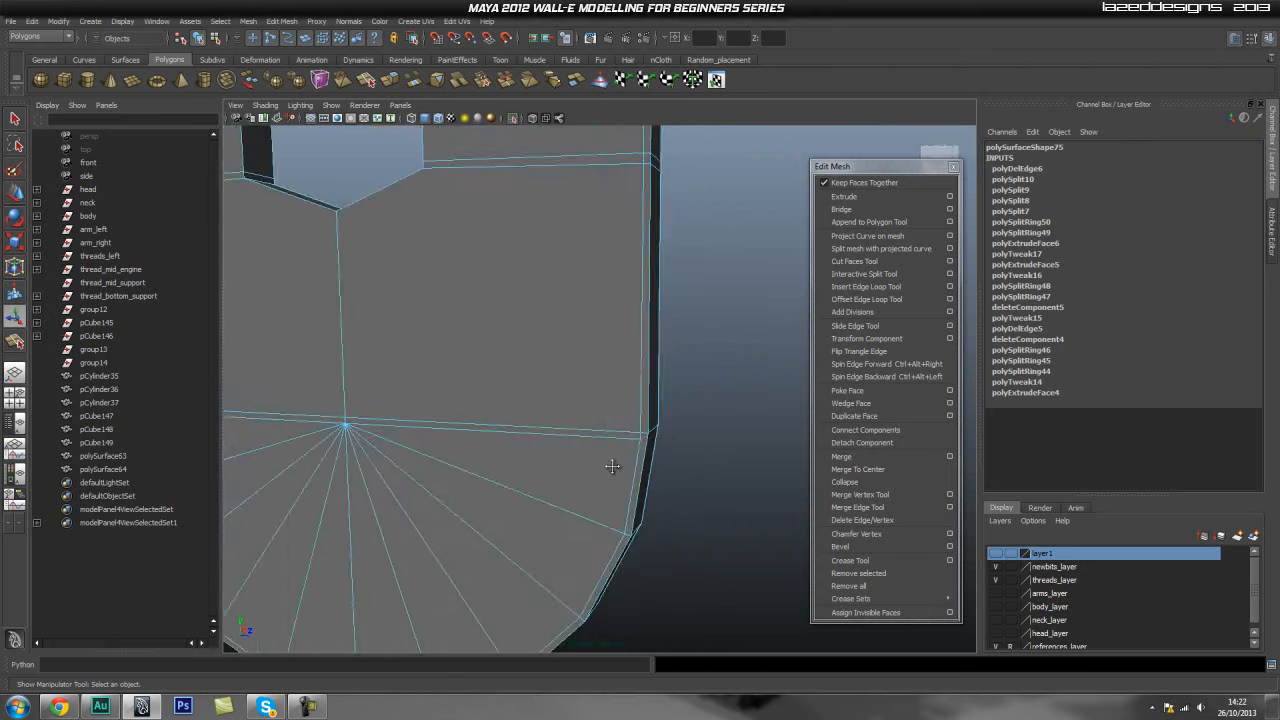
pyautogui.keyDown('alt'); pyautogui.moveTo(611, 469); pyautogui.dragTo(780, 471, button='right'); pyautogui.keyUp('alt')
pyautogui.keyDown('alt'); pyautogui.moveTo(655, 449); pyautogui.dragTo(613, 446); pyautogui.keyUp('alt')
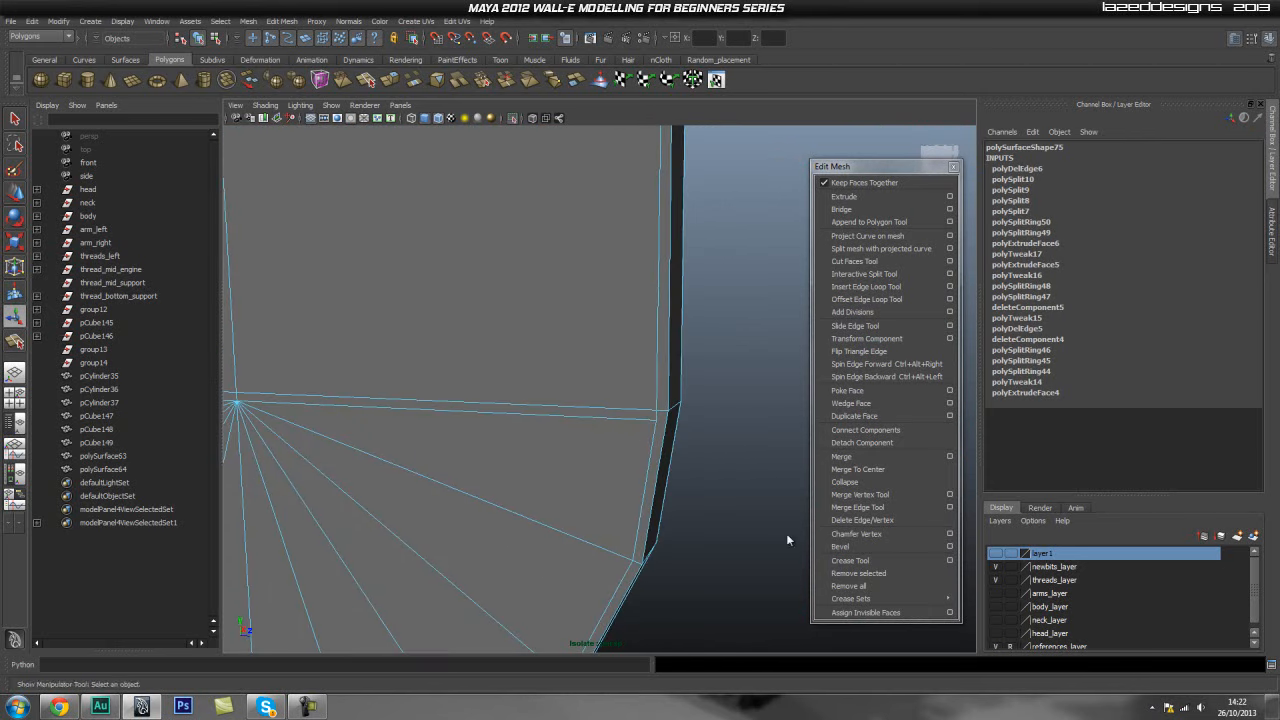
pyautogui.click(860, 494)
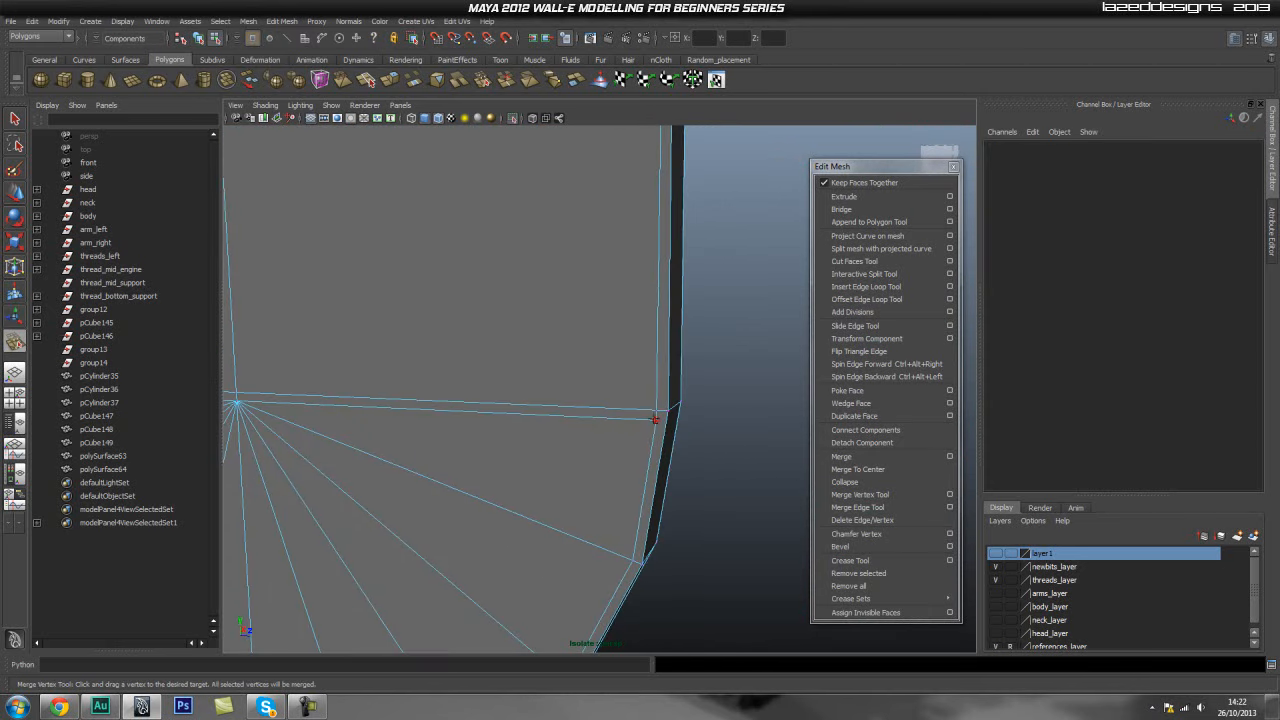
pyautogui.moveTo(655, 418); pyautogui.dragTo(237, 403)
pyautogui.press('f')
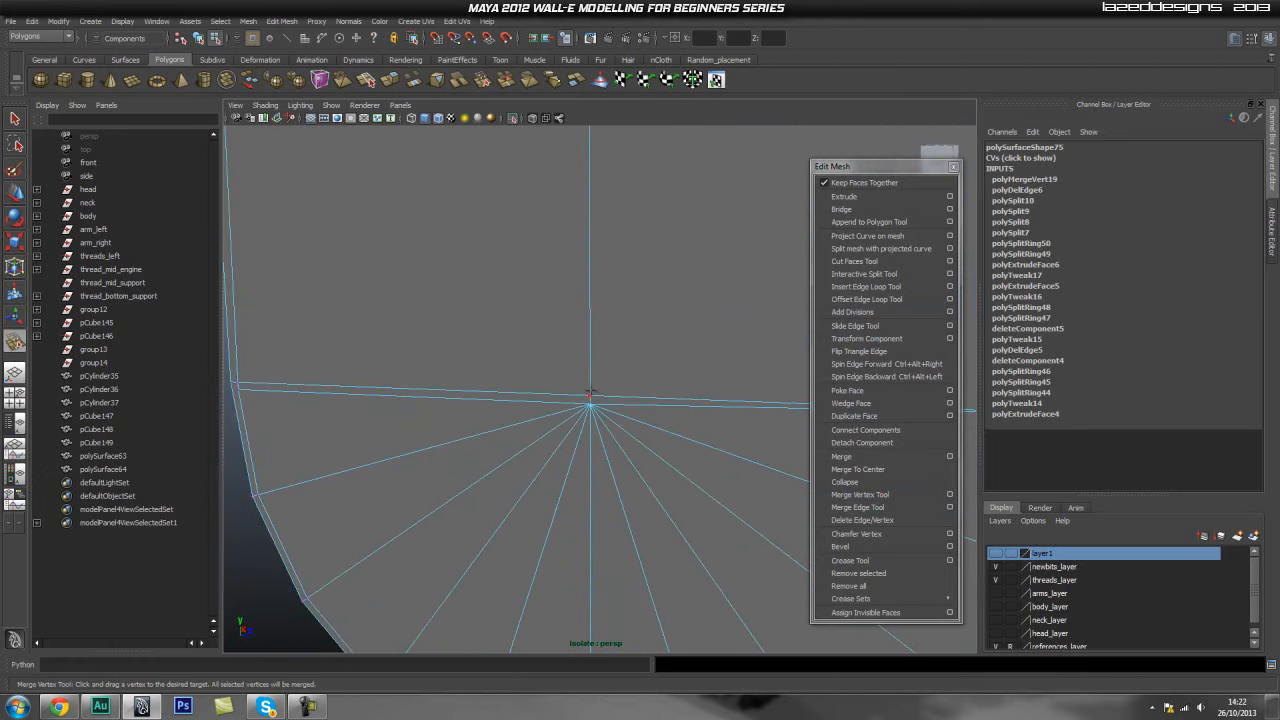
pyautogui.moveTo(594, 395); pyautogui.dragTo(590, 405)
pyautogui.keyDown('alt'); pyautogui.moveTo(590, 405); pyautogui.dragTo(788, 414, button='middle'); pyautogui.keyUp('alt')
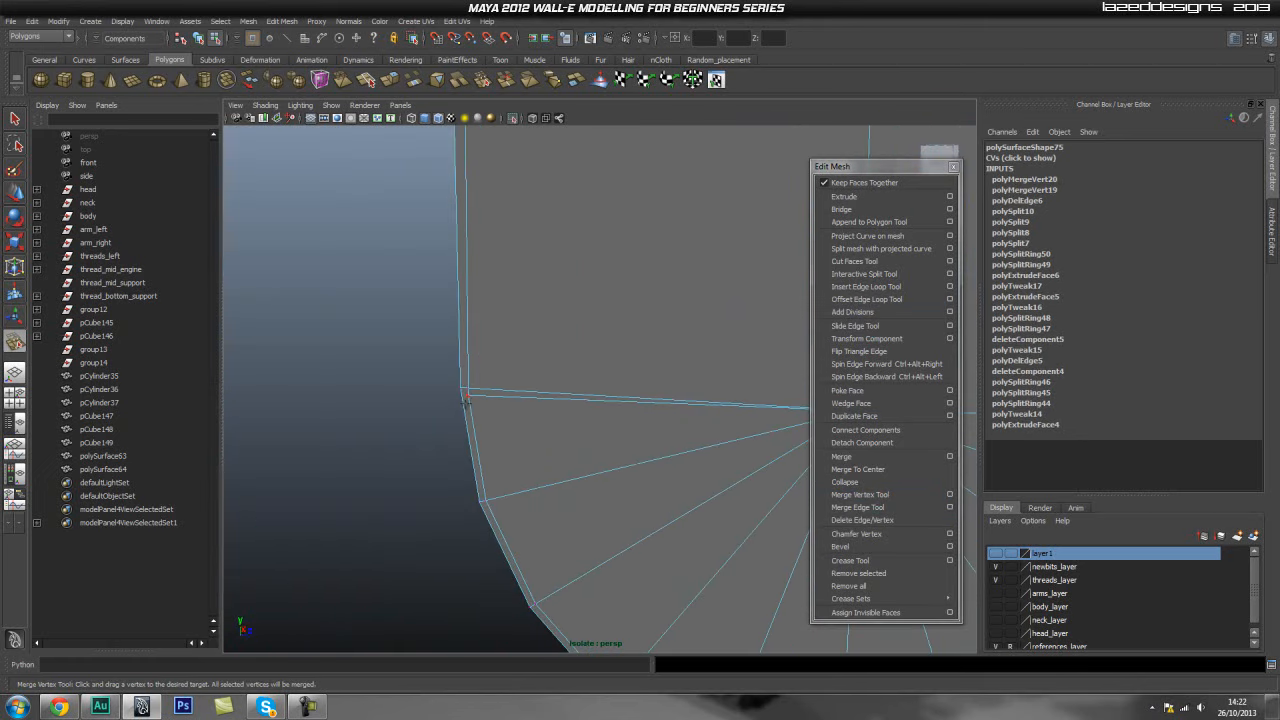
# - Merge the remaining small vertices around the fan centre into a single vertex
pyautogui.moveTo(468, 396); pyautogui.dragTo(468, 388)
pyautogui.keyDown('alt'); pyautogui.moveTo(468, 392); pyautogui.dragTo(542, 438); pyautogui.keyUp('alt')
pyautogui.keyDown('alt'); pyautogui.moveTo(400, 418); pyautogui.dragTo(790, 330, button='middle'); pyautogui.keyUp('alt')
pyautogui.keyDown('alt'); pyautogui.moveTo(790, 332); pyautogui.dragTo(771, 337, button='right'); pyautogui.keyUp('alt')
pyautogui.keyDown('alt'); pyautogui.moveTo(467, 419); pyautogui.dragTo(540, 419, button='right'); pyautogui.keyUp('alt')
pyautogui.keyDown('alt'); pyautogui.moveTo(310, 412); pyautogui.dragTo(743, 411); pyautogui.keyUp('alt')
pyautogui.keyDown('alt'); pyautogui.moveTo(743, 408); pyautogui.dragTo(503, 430, button='right'); pyautogui.keyUp('alt')
pyautogui.keyDown('alt'); pyautogui.moveTo(330, 429); pyautogui.dragTo(595, 419, button='middle'); pyautogui.keyUp('alt')
pyautogui.moveTo(620, 394); pyautogui.dragTo(620, 398)
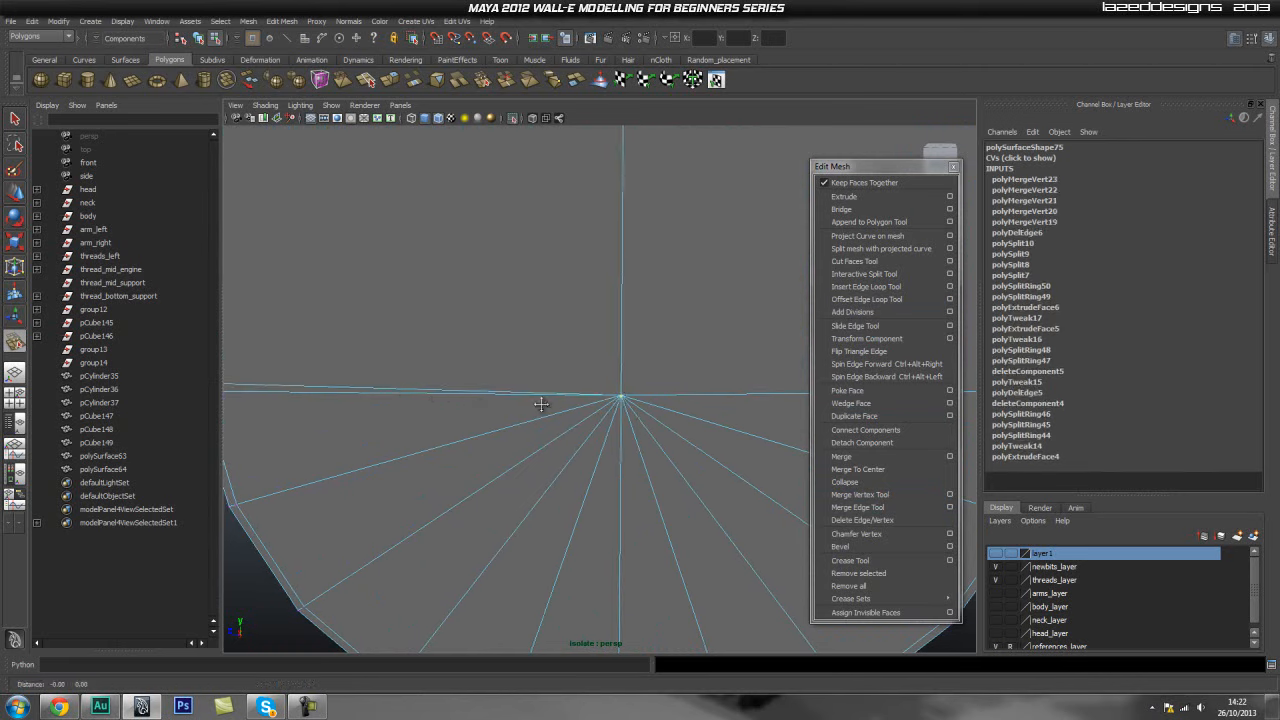
pyautogui.keyDown('alt'); pyautogui.moveTo(300, 407); pyautogui.dragTo(541, 407, button='middle'); pyautogui.keyUp('alt')
pyautogui.moveTo(577, 392); pyautogui.dragTo(577, 384)
pyautogui.keyDown('alt'); pyautogui.moveTo(563, 388); pyautogui.dragTo(445, 426, button='right'); pyautogui.keyUp('alt')
pyautogui.keyDown('alt'); pyautogui.moveTo(445, 428); pyautogui.dragTo(683, 423); pyautogui.keyUp('alt')
pyautogui.keyDown('alt'); pyautogui.moveTo(563, 436); pyautogui.dragTo(645, 440, button='middle'); pyautogui.keyUp('alt')
pyautogui.keyDown('alt'); pyautogui.moveTo(645, 440); pyautogui.dragTo(620, 320, button='right'); pyautogui.keyUp('alt')
pyautogui.keyDown('alt'); pyautogui.moveTo(620, 320); pyautogui.dragTo(586, 363, button='middle'); pyautogui.keyUp('alt')
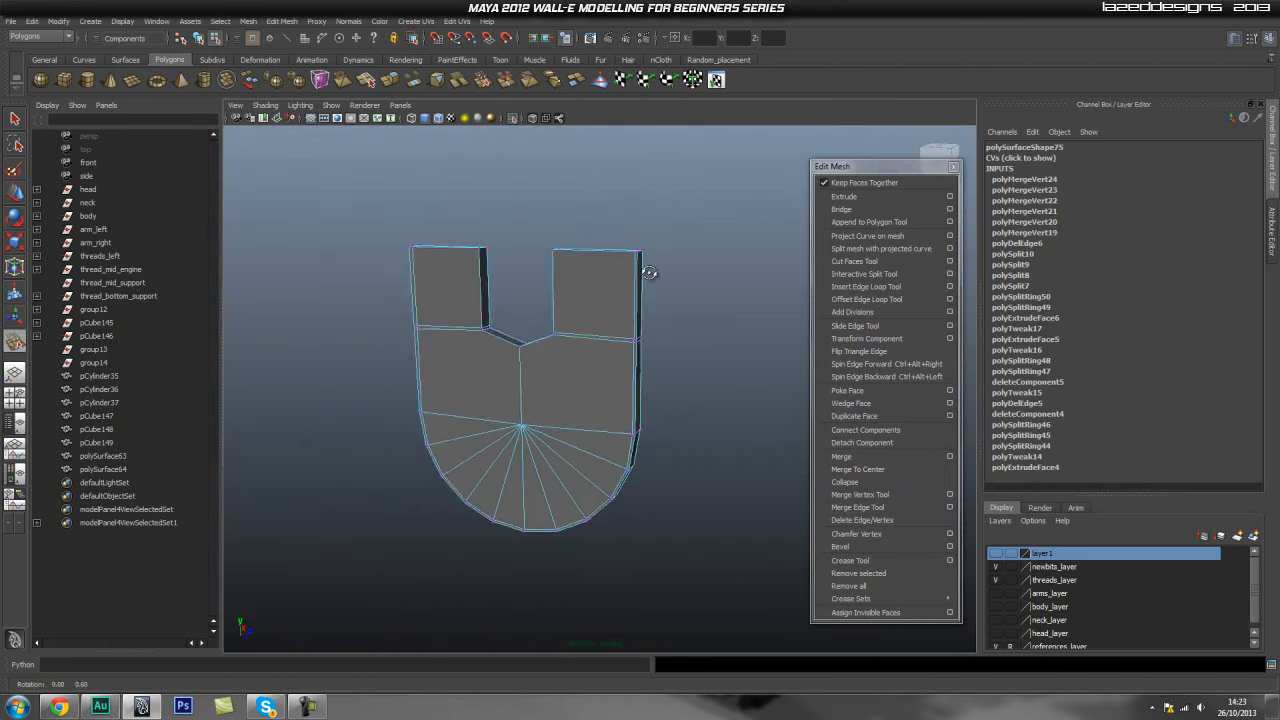
# - Orbit around the panel to inspect the cleaned-up fan and side geometry
pyautogui.keyDown('alt'); pyautogui.moveTo(651, 271); pyautogui.dragTo(522, 328); pyautogui.keyUp('alt')
pyautogui.keyDown('alt'); pyautogui.moveTo(522, 328); pyautogui.dragTo(574, 340, button='right'); pyautogui.keyUp('alt')
pyautogui.keyDown('alt'); pyautogui.moveTo(450, 375); pyautogui.dragTo(529, 351); pyautogui.keyUp('alt')
pyautogui.keyDown('alt'); pyautogui.moveTo(529, 351); pyautogui.dragTo(600, 345, button='right'); pyautogui.keyUp('alt')
pyautogui.keyDown('alt'); pyautogui.moveTo(310, 325); pyautogui.dragTo(460, 371, button='middle'); pyautogui.keyUp('alt')
pyautogui.keyDown('alt'); pyautogui.moveTo(460, 371); pyautogui.dragTo(536, 340, button='right'); pyautogui.keyUp('alt')
pyautogui.keyDown('alt'); pyautogui.moveTo(536, 340); pyautogui.dragTo(548, 440, button='middle'); pyautogui.keyUp('alt')
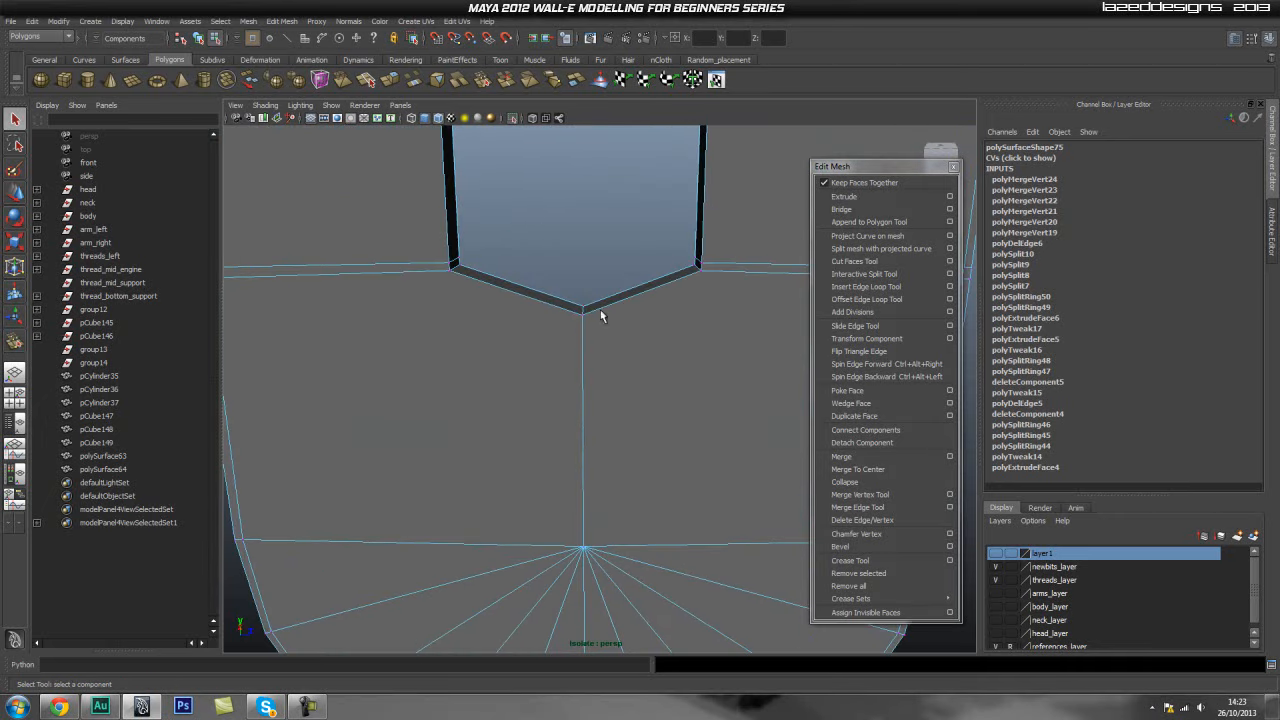
pyautogui.keyDown('alt'); pyautogui.moveTo(587, 342); pyautogui.dragTo(529, 357, button='right'); pyautogui.keyUp('alt')
pyautogui.keyDown('alt'); pyautogui.moveTo(542, 365); pyautogui.dragTo(546, 394, button='middle'); pyautogui.keyUp('alt')
pyautogui.keyDown('alt'); pyautogui.moveTo(735, 388); pyautogui.dragTo(643, 400, button='right'); pyautogui.keyUp('alt')
pyautogui.keyDown('alt'); pyautogui.moveTo(585, 403); pyautogui.dragTo(503, 358, button='middle'); pyautogui.keyUp('alt')
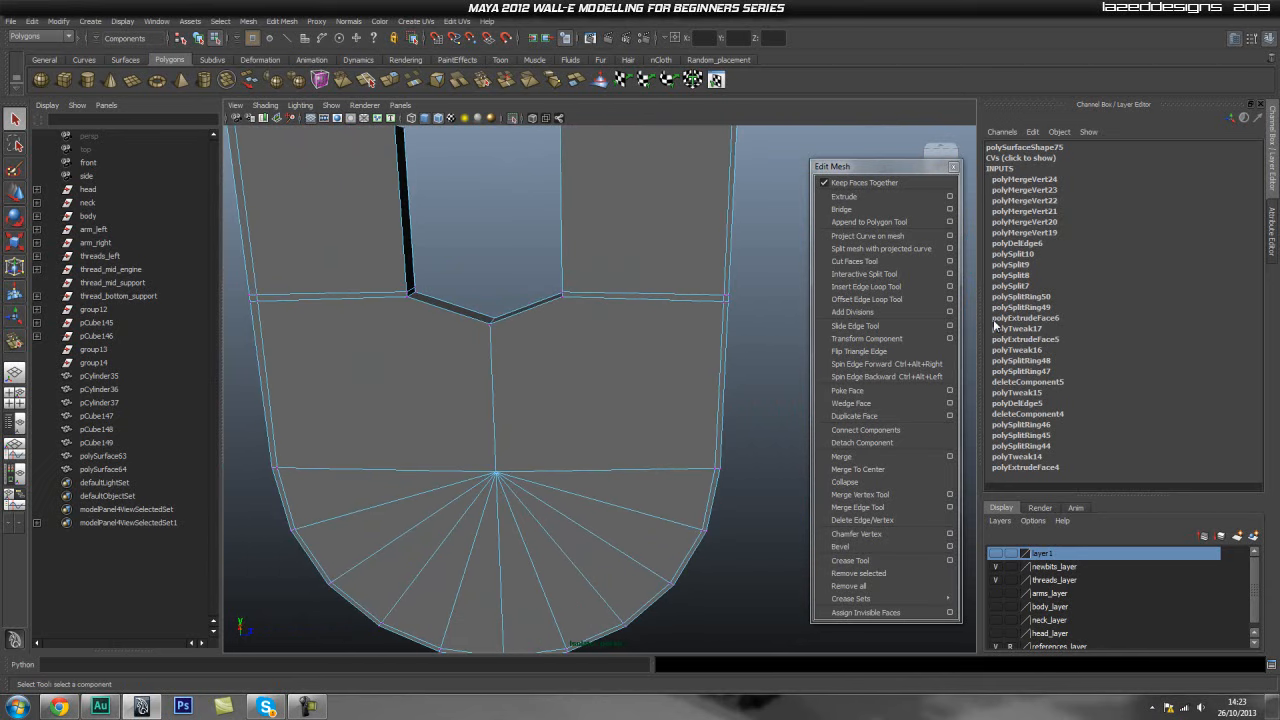
# - Insert edge loops across the panel's upper section around the notch with the Insert Edge Loop Tool
pyautogui.click(866, 286)
pyautogui.moveTo(493, 377); pyautogui.dragTo(505, 366)
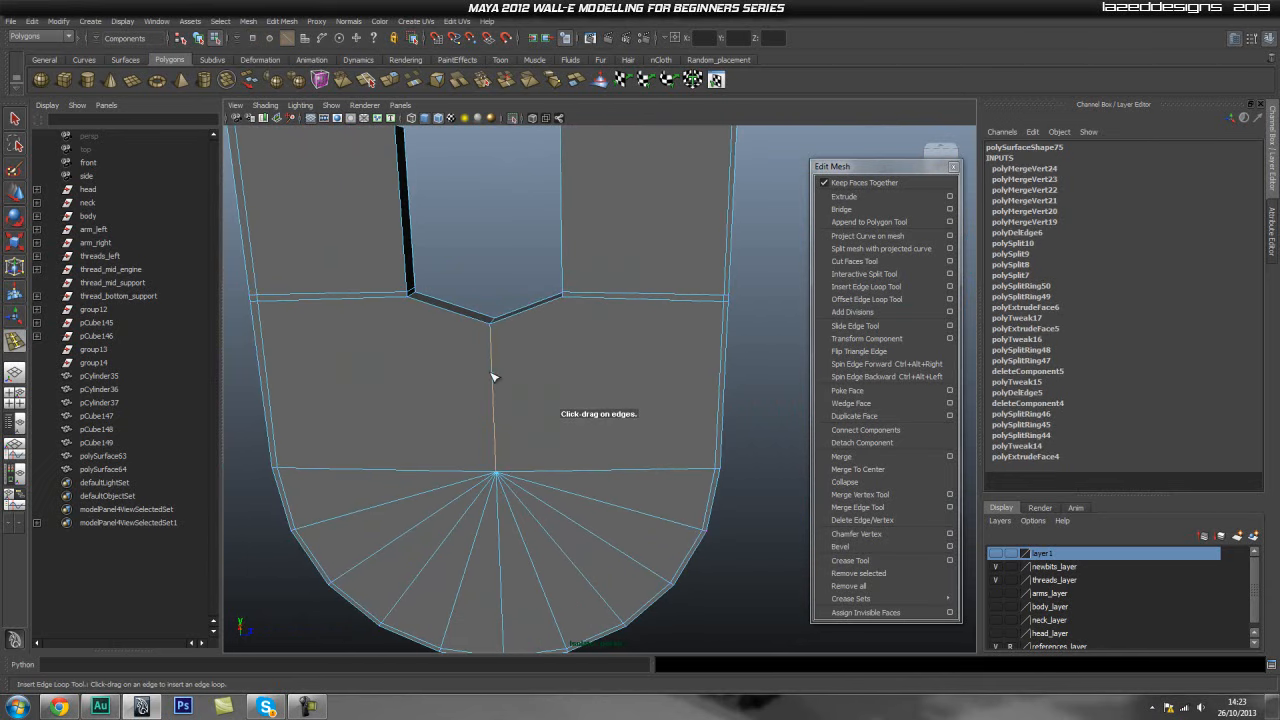
pyautogui.scroll(3, 560, 338)
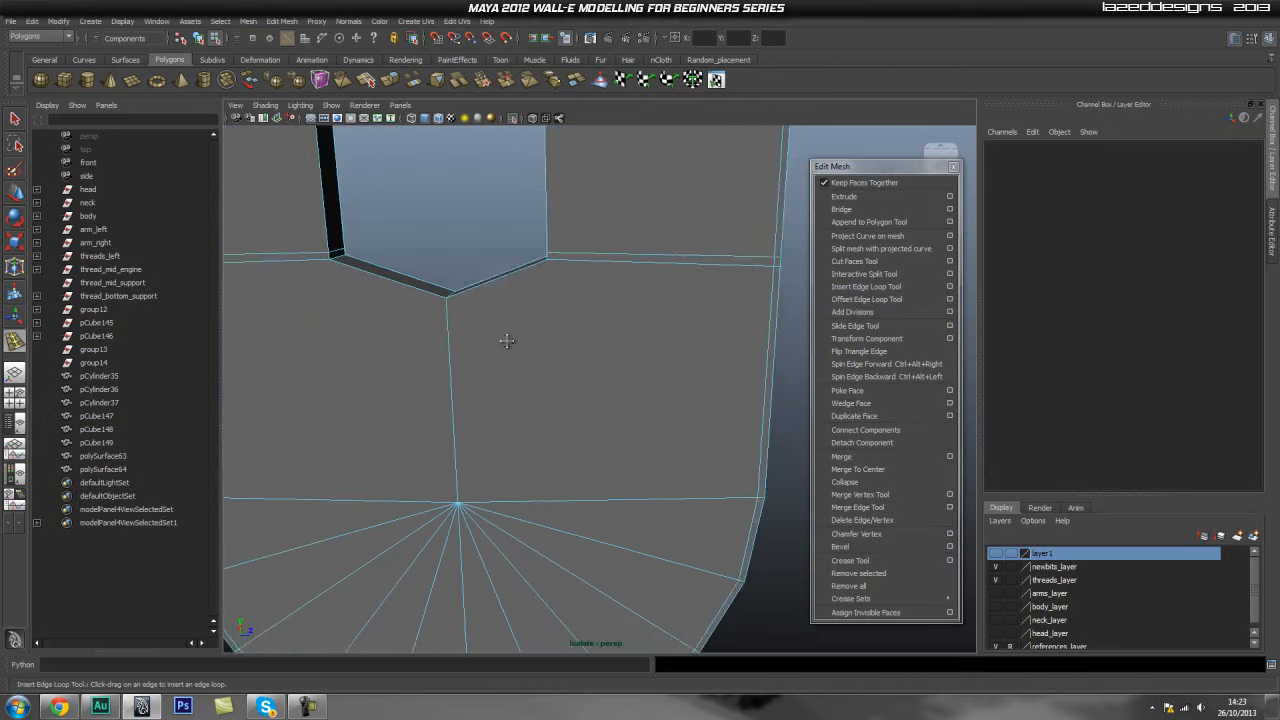
pyautogui.keyDown('alt'); pyautogui.moveTo(649, 359); pyautogui.dragTo(663, 391, button='middle'); pyautogui.keyUp('alt')
pyautogui.keyDown('alt'); pyautogui.moveTo(663, 391); pyautogui.dragTo(663, 380); pyautogui.keyUp('alt')
pyautogui.keyDown('alt'); pyautogui.moveTo(653, 290); pyautogui.dragTo(665, 402, button='middle'); pyautogui.keyUp('alt')
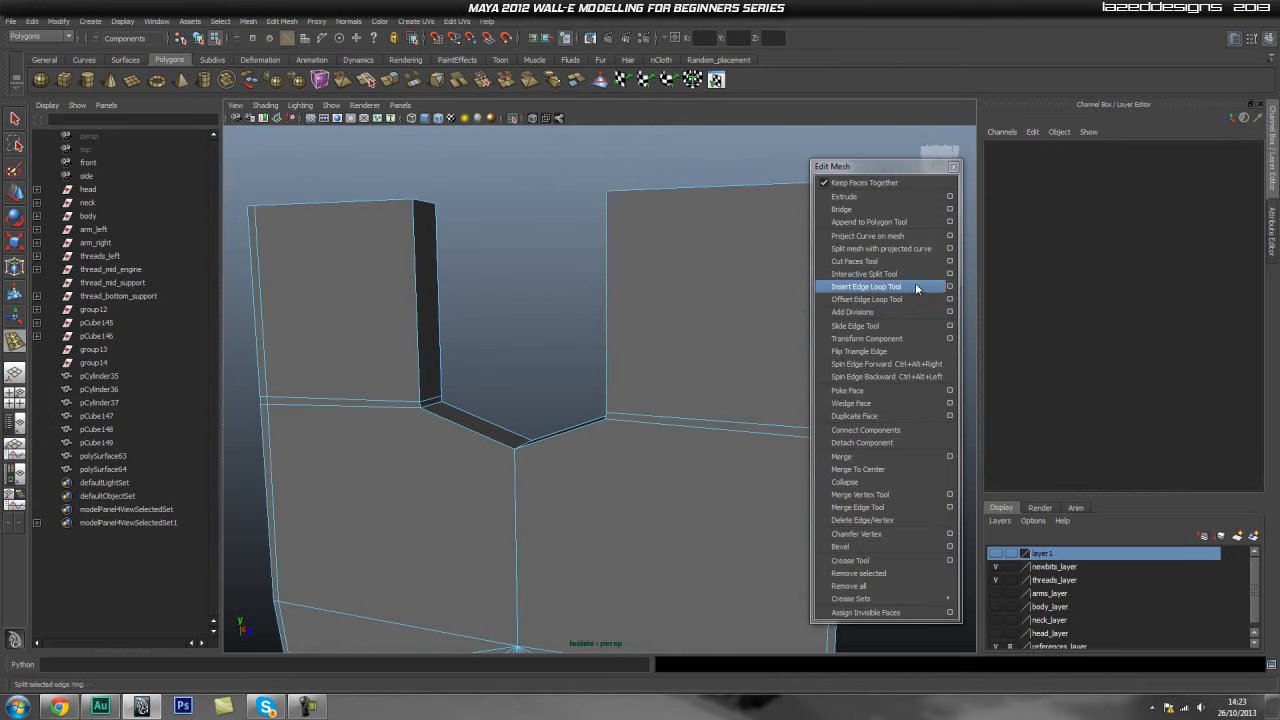
pyautogui.click(854, 288)
pyautogui.moveTo(637, 201); pyautogui.dragTo(472, 216)
pyautogui.keyDown('alt'); pyautogui.moveTo(348, 275); pyautogui.dragTo(363, 286, button='middle'); pyautogui.keyUp('alt')
pyautogui.moveTo(486, 226); pyautogui.dragTo(486, 226)
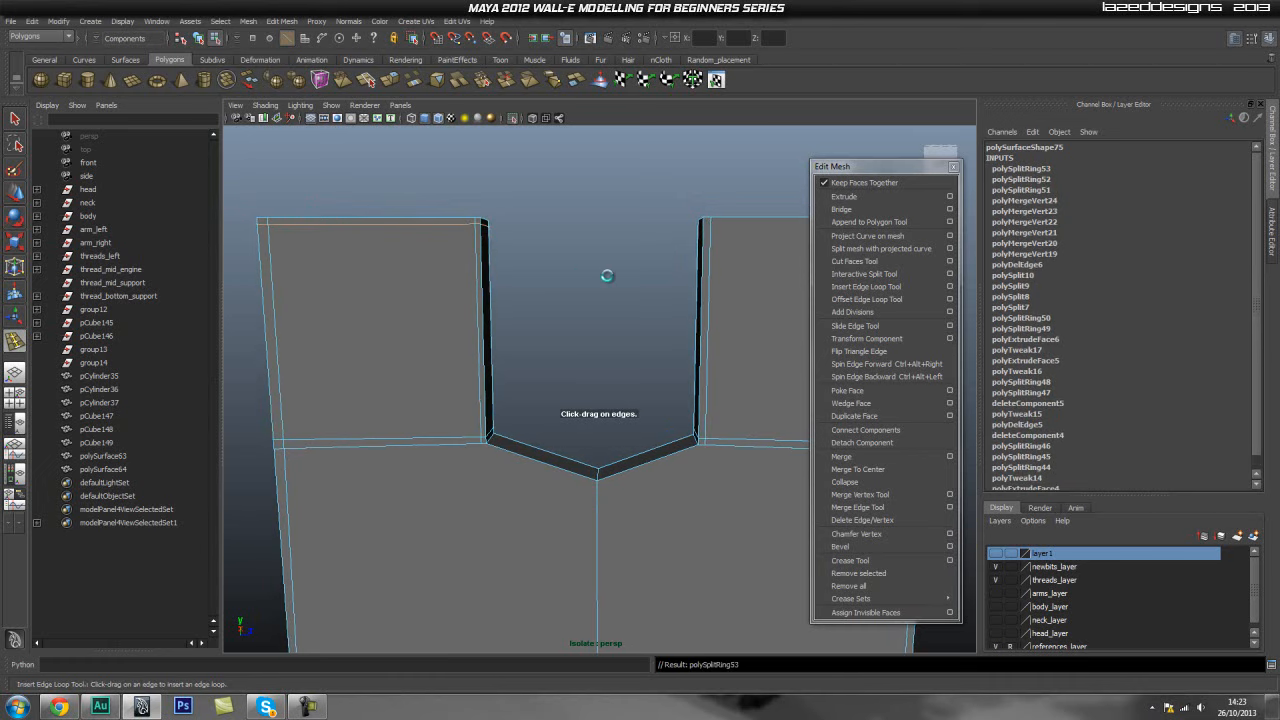
# - Insert further edge loops along the notch's side walls and the panel thickness
pyautogui.keyDown('alt'); pyautogui.moveTo(577, 266); pyautogui.dragTo(555, 273, button='middle'); pyautogui.keyUp('alt')
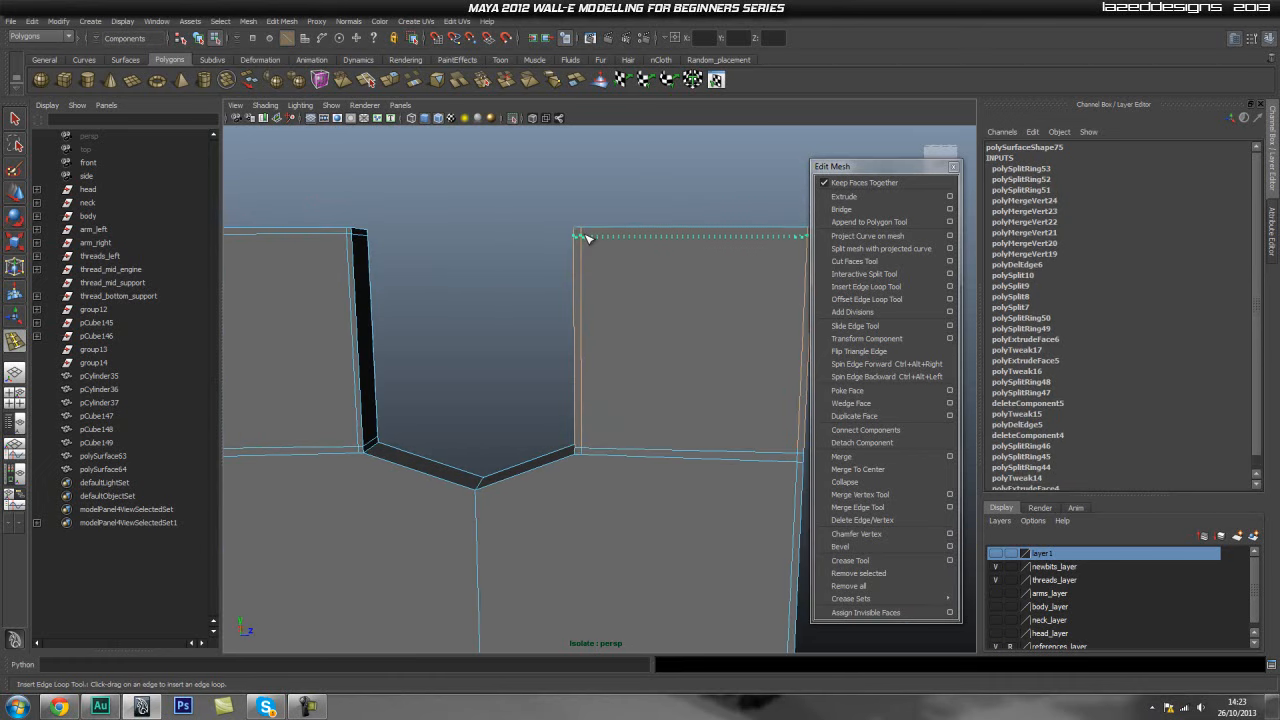
pyautogui.click(589, 236)
pyautogui.keyDown('alt'); pyautogui.moveTo(606, 274); pyautogui.dragTo(692, 411); pyautogui.keyUp('alt')
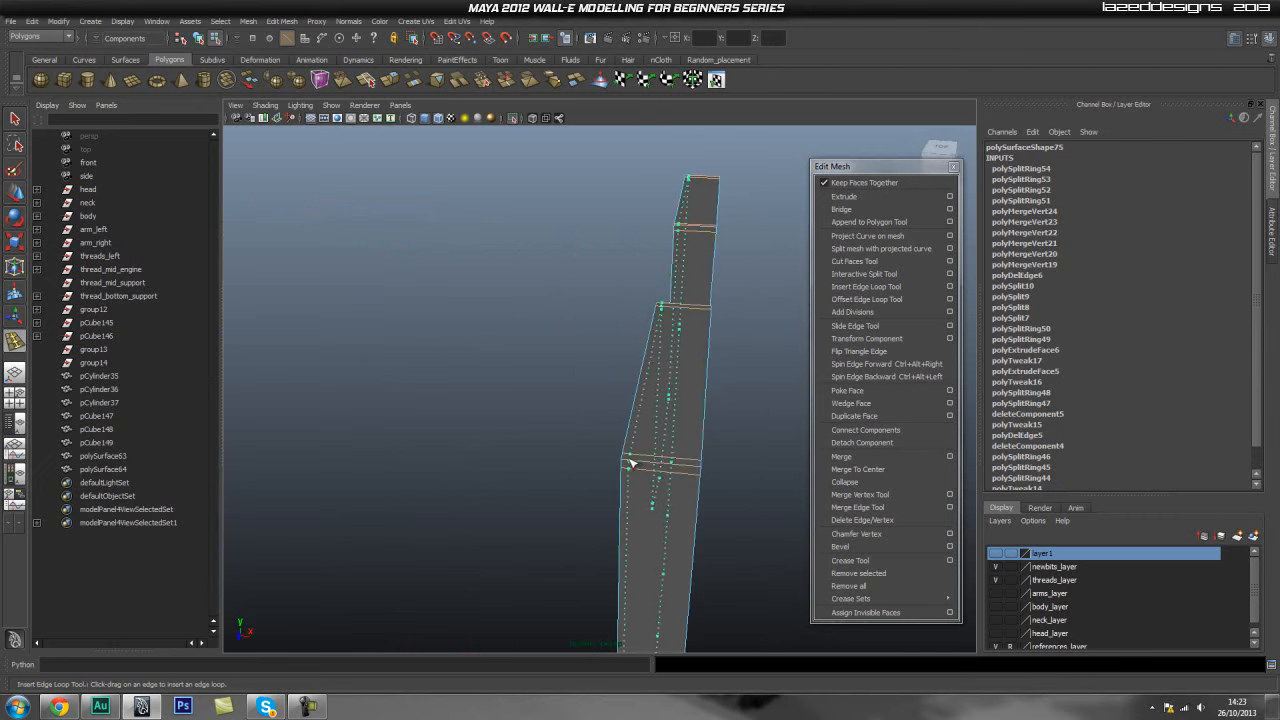
pyautogui.moveTo(627, 462); pyautogui.dragTo(699, 468)
pyautogui.keyDown('alt'); pyautogui.moveTo(450, 458); pyautogui.dragTo(571, 423); pyautogui.keyUp('alt')
pyautogui.keyDown('alt'); pyautogui.moveTo(571, 423); pyautogui.dragTo(590, 320, button='middle'); pyautogui.keyUp('alt')
pyautogui.keyDown('alt'); pyautogui.moveTo(440, 410); pyautogui.dragTo(511, 311, button='right'); pyautogui.keyUp('alt')
pyautogui.keyDown('alt'); pyautogui.moveTo(511, 311); pyautogui.dragTo(540, 440, button='middle'); pyautogui.keyUp('alt')
pyautogui.keyDown('alt'); pyautogui.moveTo(540, 440); pyautogui.dragTo(510, 510); pyautogui.keyUp('alt')
pyautogui.keyDown('alt'); pyautogui.moveTo(510, 510); pyautogui.dragTo(528, 405, button='middle'); pyautogui.keyUp('alt')
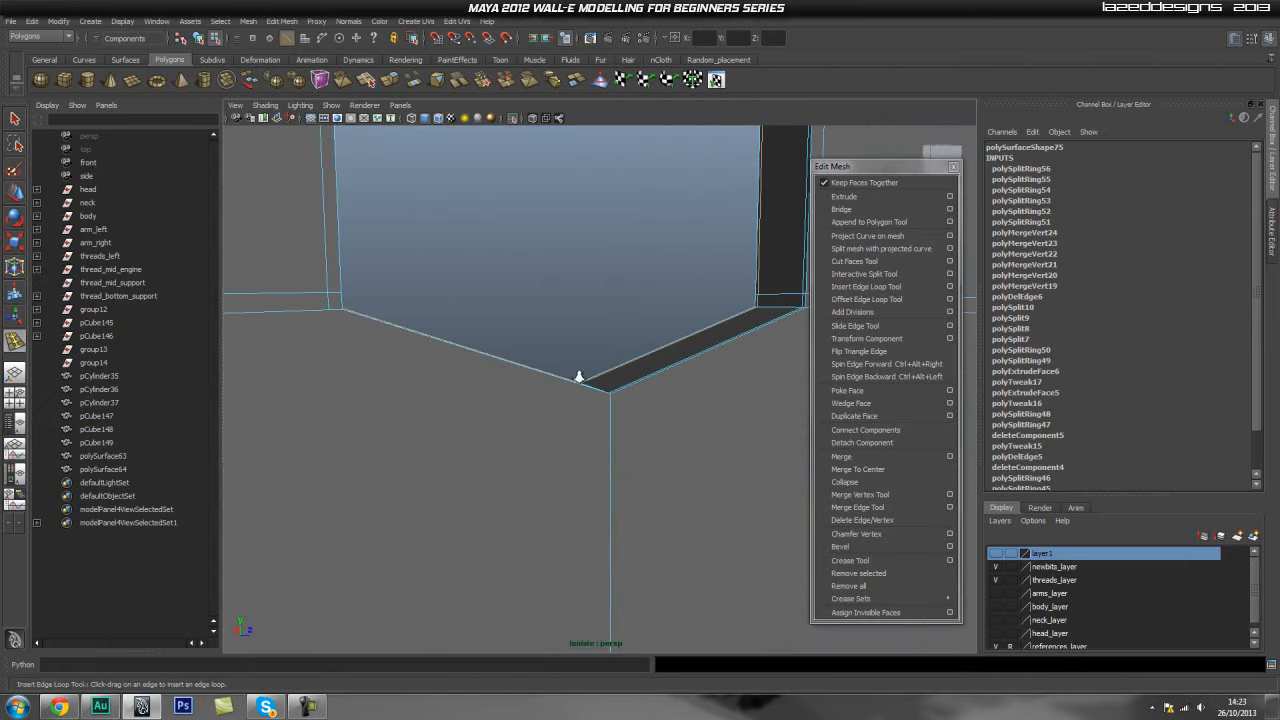
# - Split a new edge line following the notch's angled bottom with the Interactive Split Tool
pyautogui.keyDown('alt'); pyautogui.moveTo(552, 362); pyautogui.dragTo(527, 390); pyautogui.keyUp('alt')
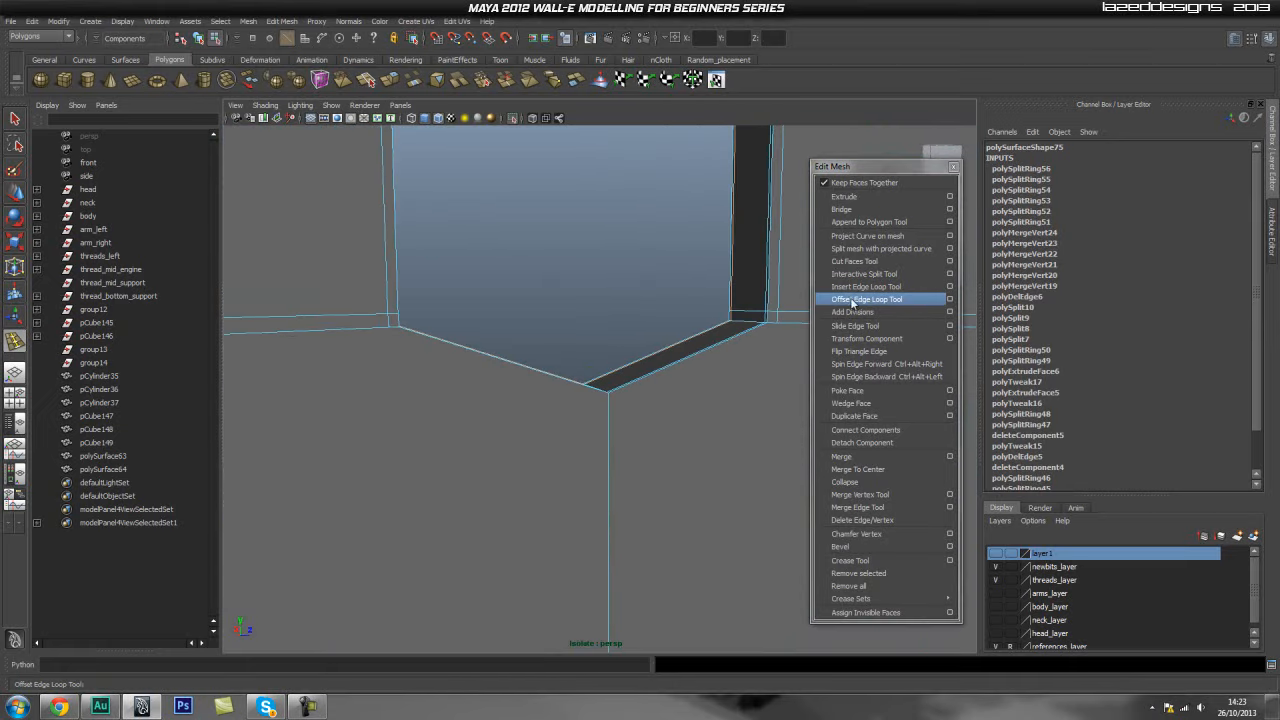
pyautogui.click(865, 274)
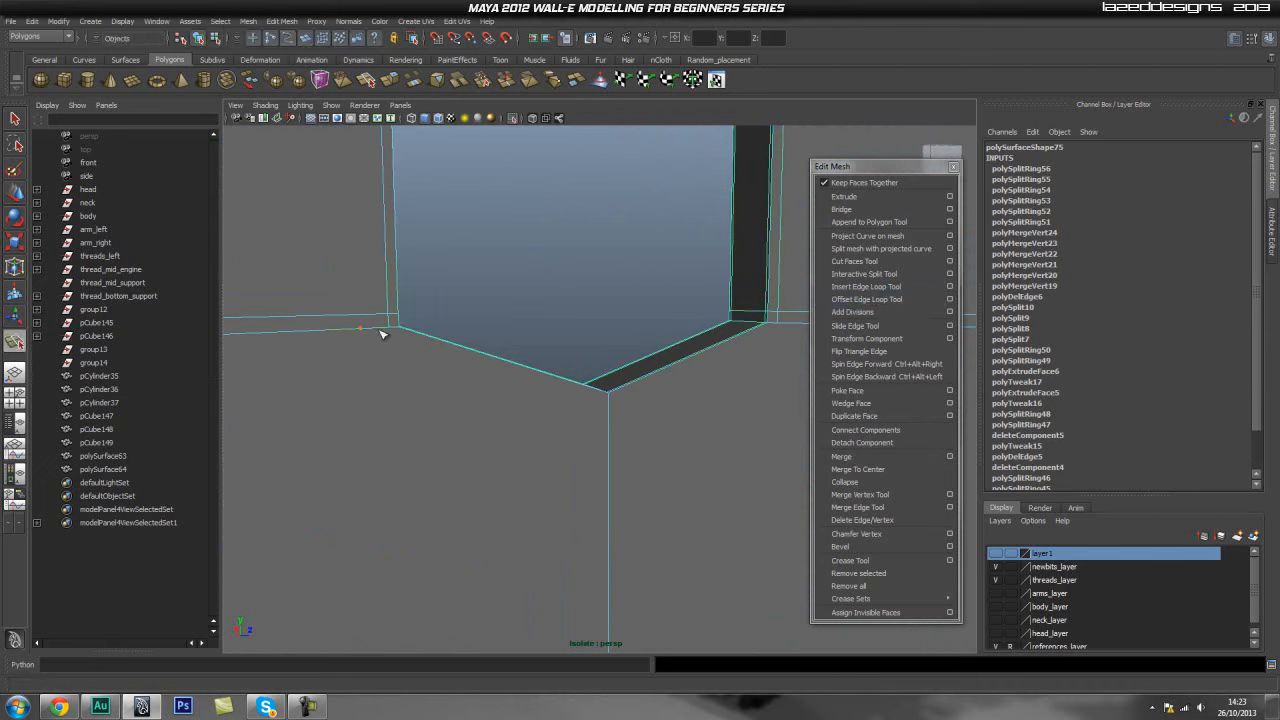
pyautogui.click(391, 330)
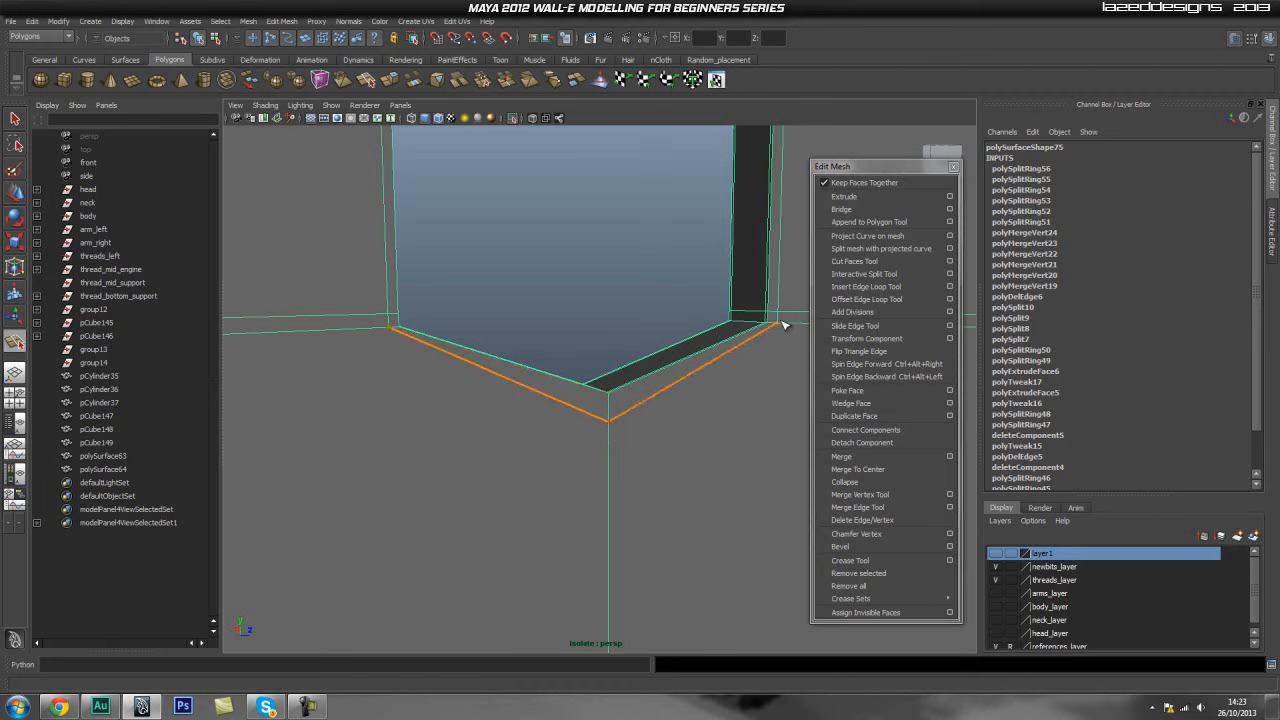
pyautogui.press('Return')
# - Select the new vertex below the notch's point and move it up closer to the notch
pyautogui.keyDown('alt'); pyautogui.moveTo(722, 412); pyautogui.dragTo(699, 418); pyautogui.keyUp('alt')
pyautogui.press('q')
pyautogui.moveTo(621, 436); pyautogui.dragTo(548, 432, button='right')
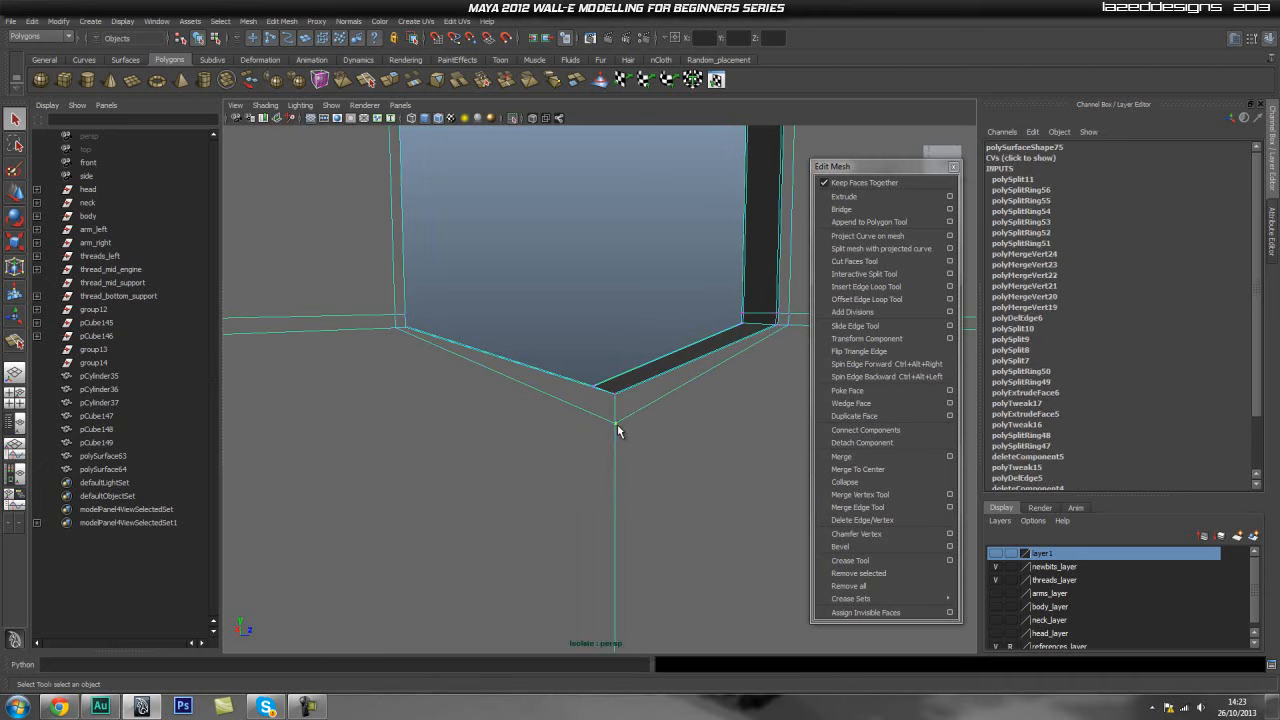
pyautogui.click(613, 395)
pyautogui.click(615, 429)
pyautogui.press('w')
pyautogui.moveTo(614, 417); pyautogui.dragTo(616, 388)
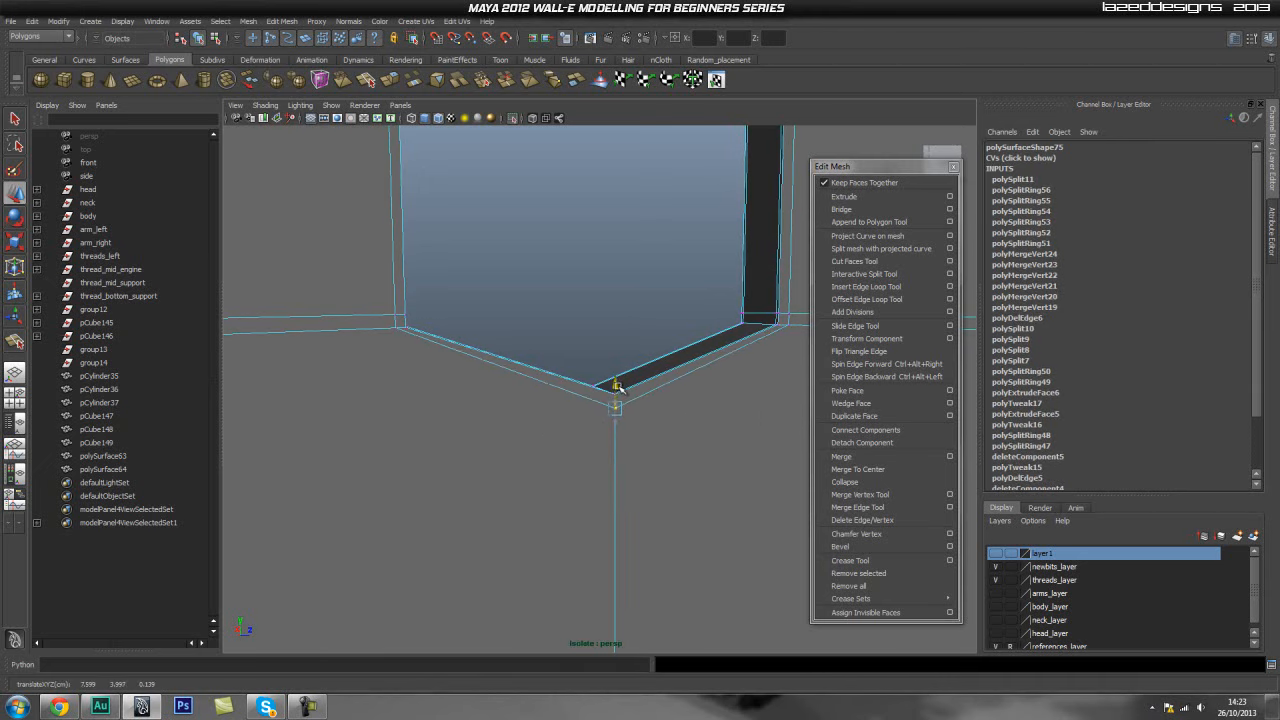
# - Split an edge from the notch's lower corner vertex across to the panel's left side
pyautogui.keyDown('alt'); pyautogui.moveTo(520, 317); pyautogui.dragTo(518, 356); pyautogui.keyUp('alt')
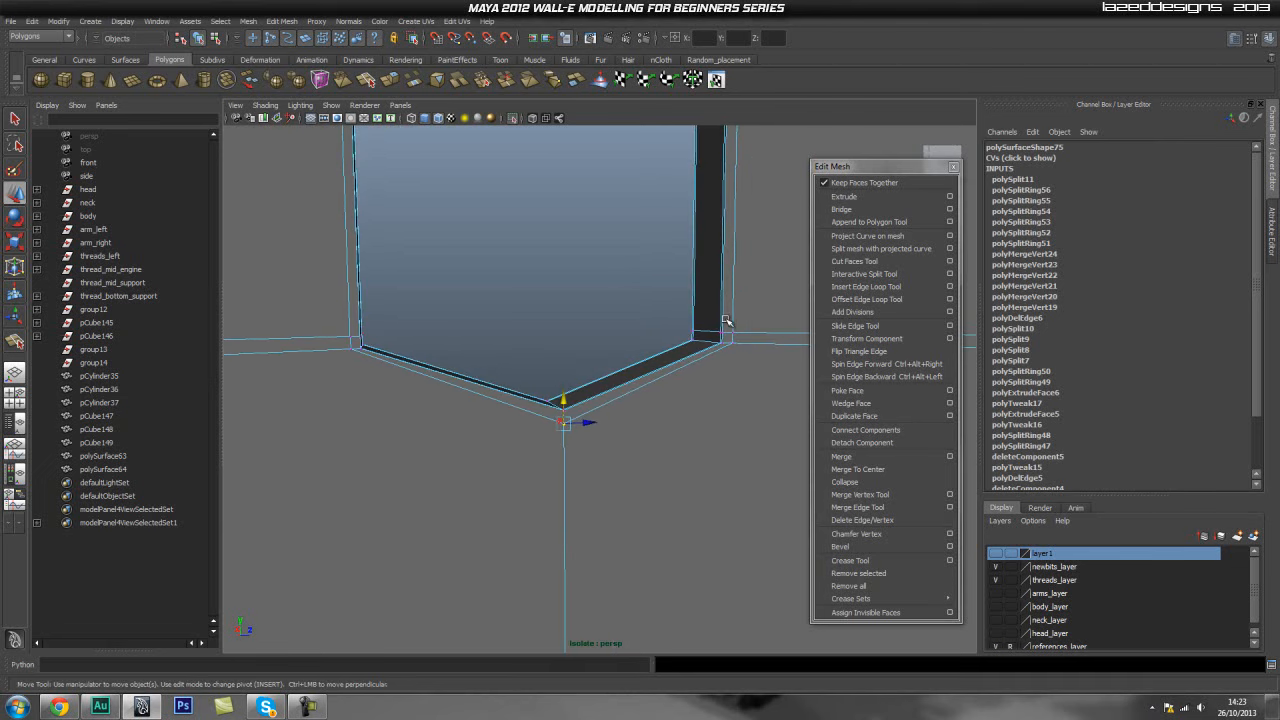
pyautogui.keyDown('alt'); pyautogui.moveTo(597, 422); pyautogui.dragTo(437, 423); pyautogui.keyUp('alt')
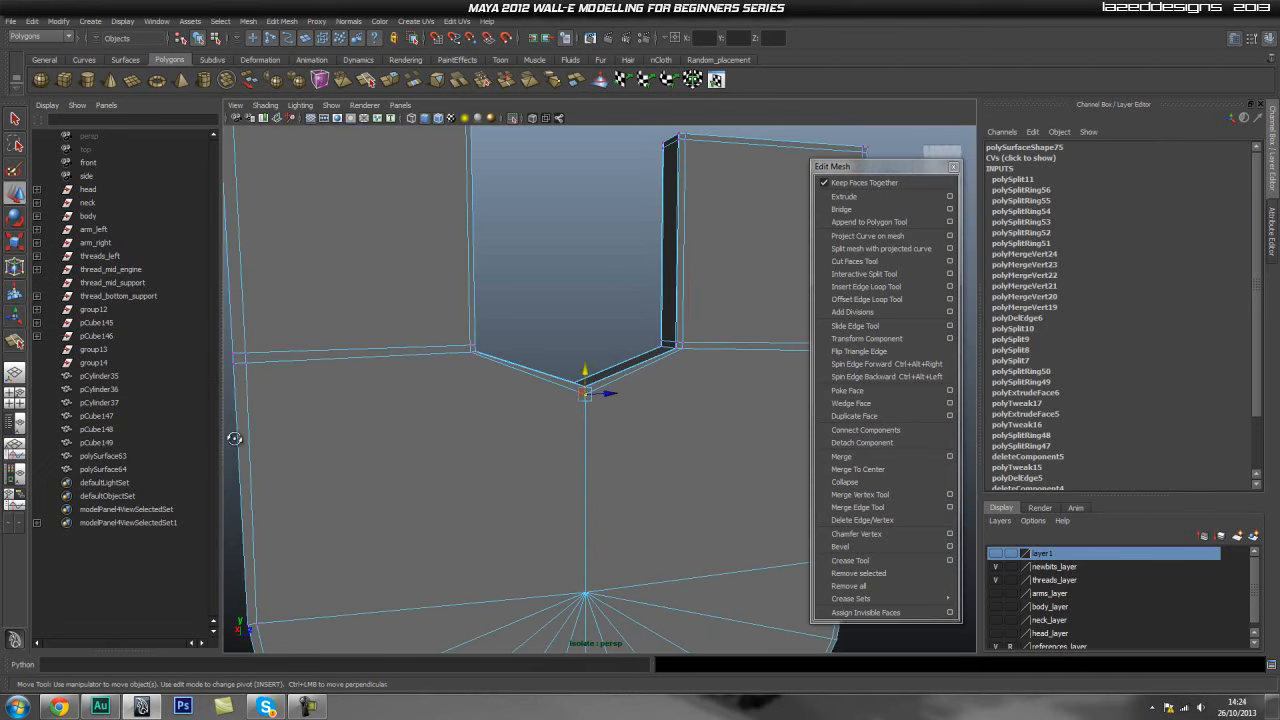
pyautogui.keyDown('alt'); pyautogui.moveTo(270, 430); pyautogui.dragTo(326, 449); pyautogui.keyUp('alt')
pyautogui.keyDown('alt'); pyautogui.moveTo(446, 449); pyautogui.dragTo(790, 353); pyautogui.keyUp('alt')
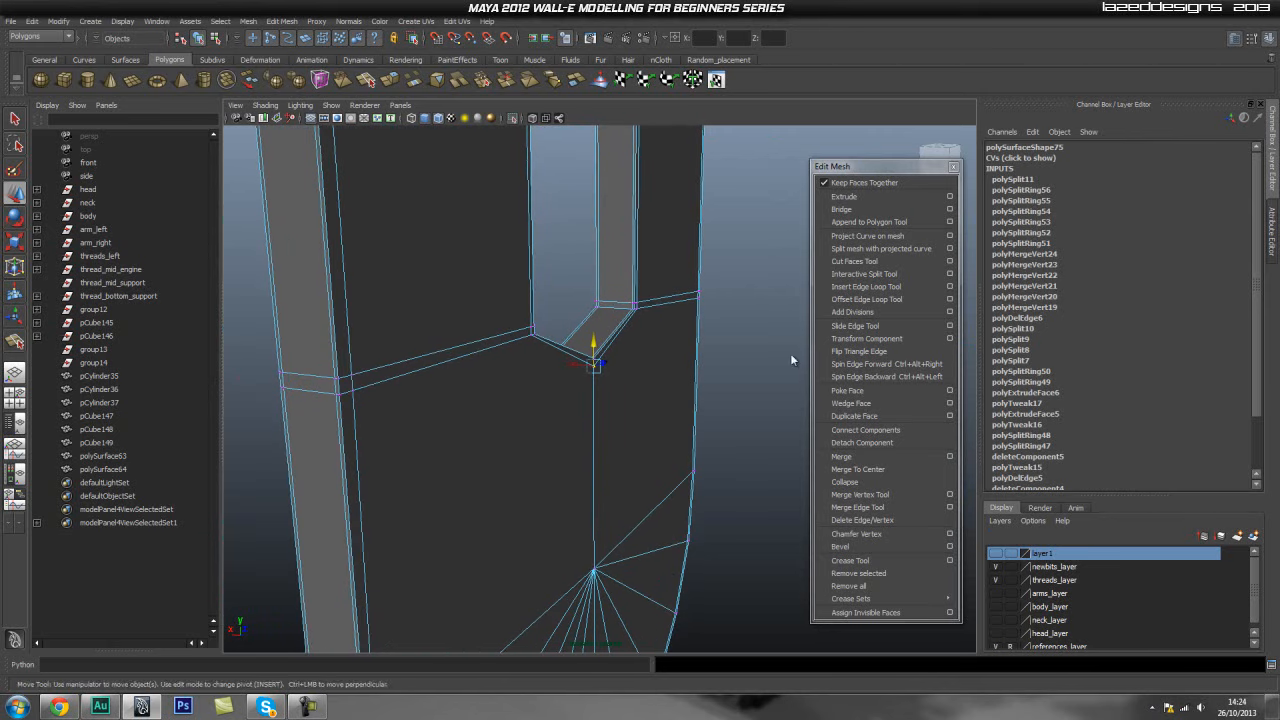
pyautogui.click(872, 290)
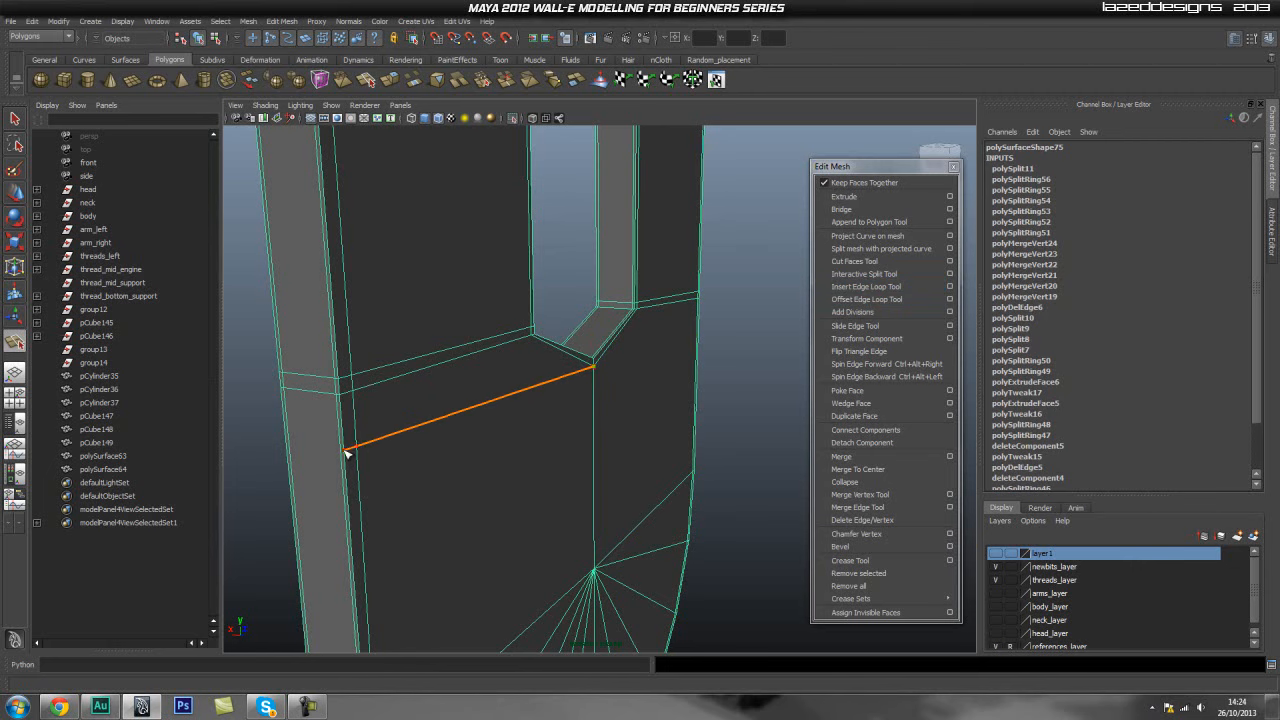
pyautogui.press('Return')
# - Split an edge from the notch's lower corner across to the panel's right side
pyautogui.keyDown('alt'); pyautogui.moveTo(583, 431); pyautogui.dragTo(672, 398); pyautogui.keyUp('alt')
pyautogui.keyDown('alt'); pyautogui.moveTo(640, 405); pyautogui.dragTo(419, 428, button='middle'); pyautogui.keyUp('alt')
pyautogui.click(558, 389)
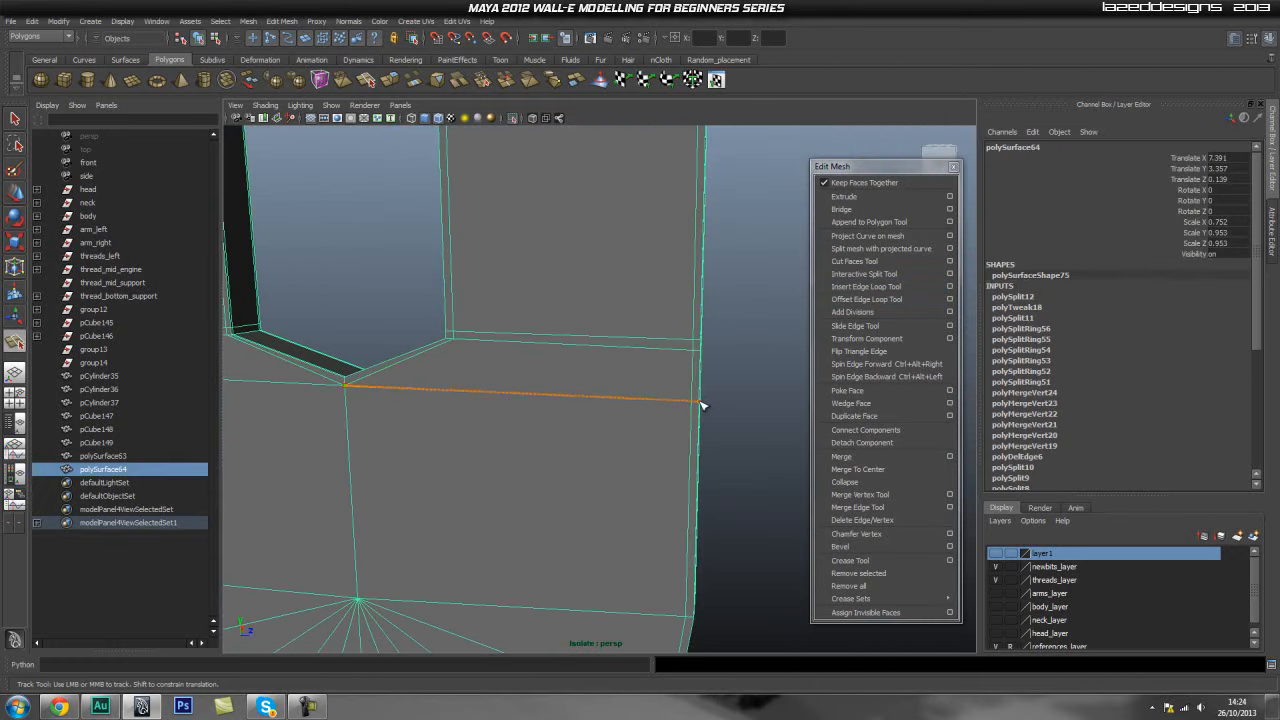
pyautogui.click(702, 406)
pyautogui.press('Return')
# - Split a matching edge line beneath the notch's angled bottom on the panel's back face
pyautogui.keyDown('alt'); pyautogui.moveTo(700, 401); pyautogui.dragTo(530, 444); pyautogui.keyUp('alt')
pyautogui.keyDown('alt'); pyautogui.moveTo(645, 448); pyautogui.dragTo(523, 445, button='middle'); pyautogui.keyUp('alt')
pyautogui.scroll(2, 697, 371)
pyautogui.keyDown('alt'); pyautogui.moveTo(631, 406); pyautogui.dragTo(478, 465, button='middle'); pyautogui.keyUp('alt')
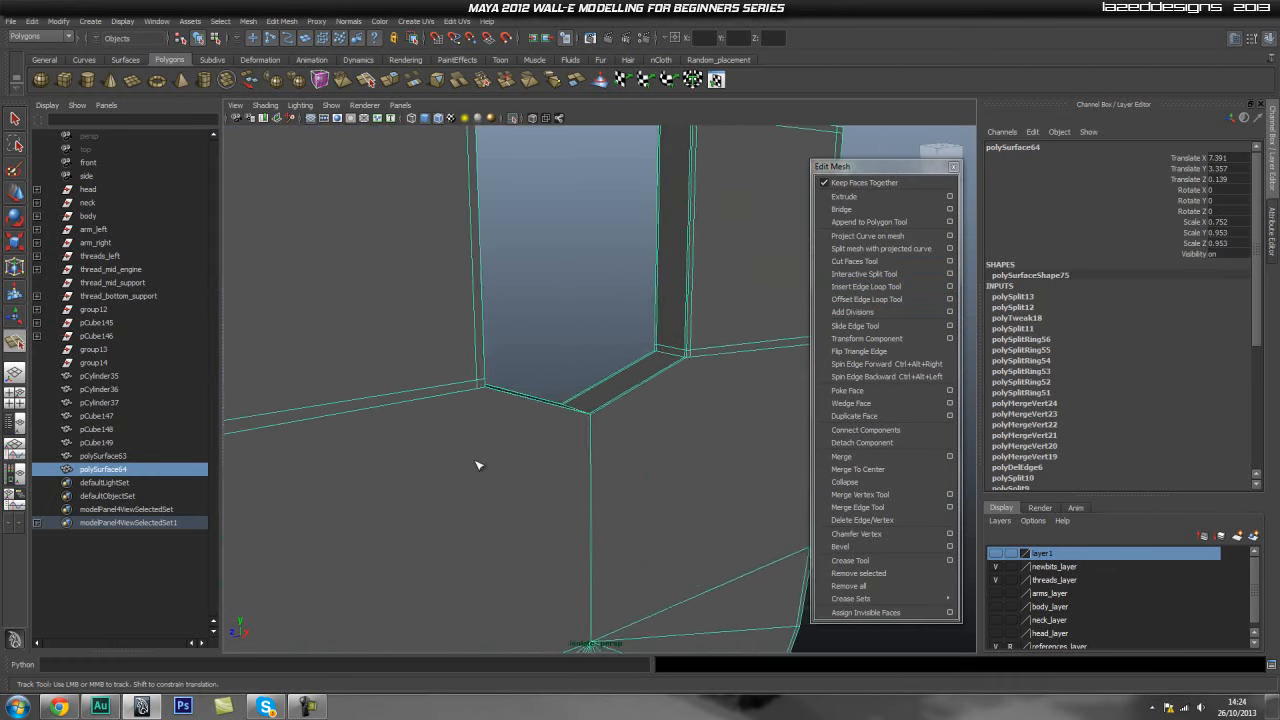
pyautogui.keyDown('alt'); pyautogui.moveTo(478, 465); pyautogui.dragTo(698, 459, button='right'); pyautogui.keyUp('alt')
pyautogui.keyDown('alt'); pyautogui.moveTo(451, 446); pyautogui.dragTo(640, 442, button='right'); pyautogui.keyUp('alt')
pyautogui.keyDown('alt'); pyautogui.moveTo(530, 440); pyautogui.dragTo(431, 437, button='middle'); pyautogui.keyUp('alt')
pyautogui.keyDown('alt'); pyautogui.moveTo(431, 437); pyautogui.dragTo(389, 440, button='right'); pyautogui.keyUp('alt')
pyautogui.keyDown('alt'); pyautogui.moveTo(389, 440); pyautogui.dragTo(257, 373, button='middle'); pyautogui.keyUp('alt')
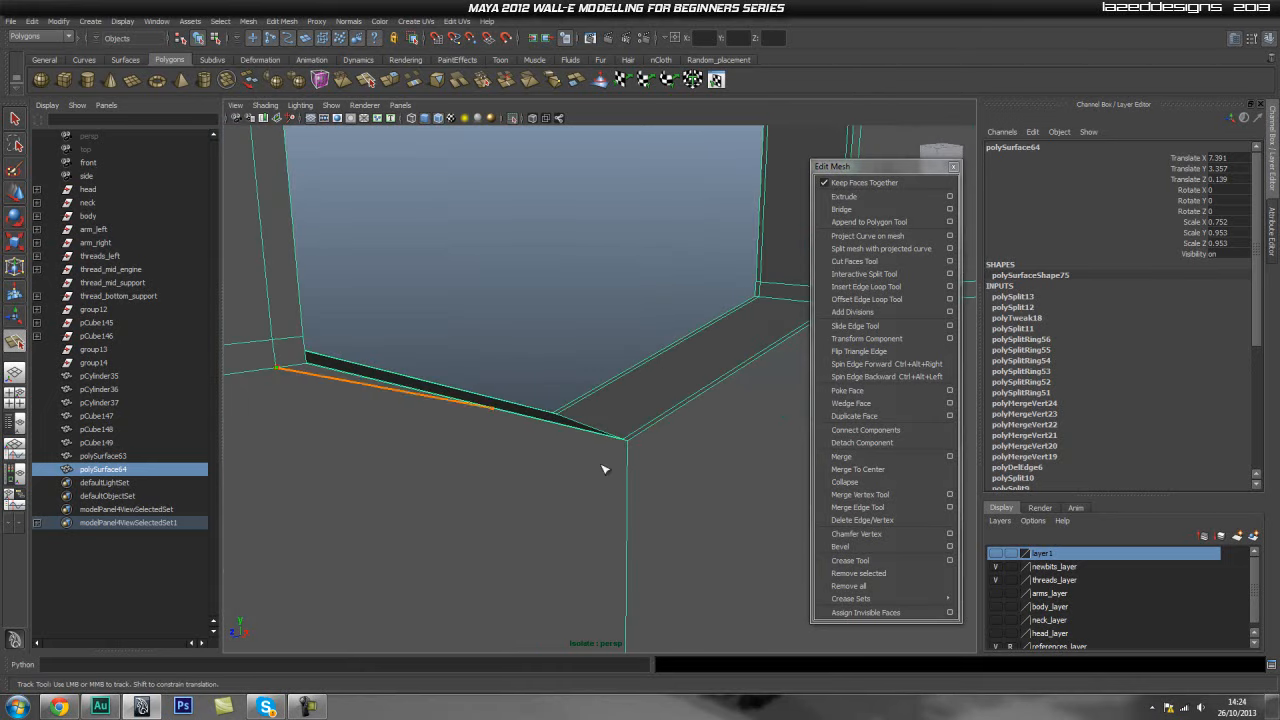
pyautogui.moveTo(640, 482); pyautogui.dragTo(430, 478, button='middle')
pyautogui.moveTo(528, 360); pyautogui.dragTo(484, 352, button='middle')
pyautogui.press('Return')
# - Select the new vertex below the notch's point on the back face and move it up
pyautogui.keyDown('alt'); pyautogui.moveTo(254, 483); pyautogui.dragTo(507, 411, button='middle'); pyautogui.keyUp('alt')
pyautogui.press('q')
pyautogui.moveTo(511, 442); pyautogui.dragTo(455, 443, button='right')
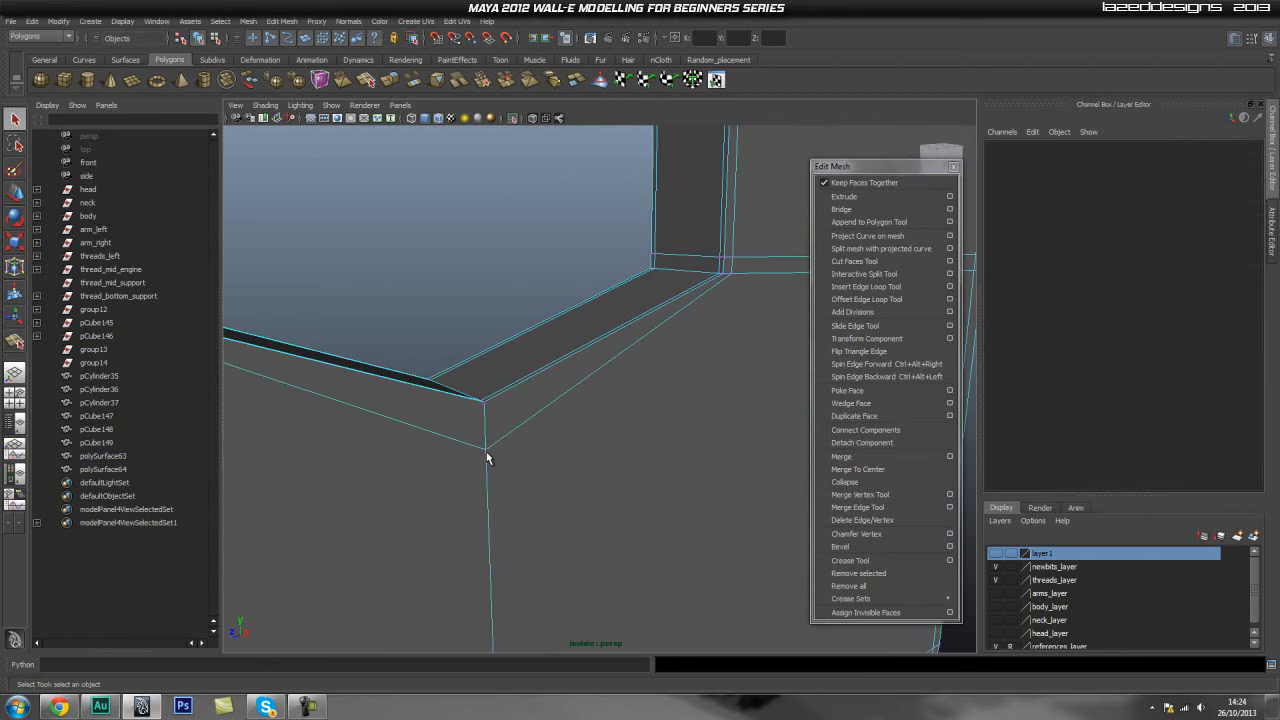
pyautogui.click(486, 455)
pyautogui.press('w')
pyautogui.moveTo(484, 424); pyautogui.dragTo(486, 400)
# - Split an edge from the back notch's corner vertex across to the panel's left side
pyautogui.keyDown('alt'); pyautogui.moveTo(626, 424); pyautogui.dragTo(588, 451, button='middle'); pyautogui.keyUp('alt')
pyautogui.keyDown('alt'); pyautogui.moveTo(588, 451); pyautogui.dragTo(546, 432, button='right'); pyautogui.keyUp('alt')
pyautogui.keyDown('alt'); pyautogui.moveTo(546, 432); pyautogui.dragTo(574, 423, button='middle'); pyautogui.keyUp('alt')
pyautogui.keyDown('alt'); pyautogui.moveTo(574, 423); pyautogui.dragTo(522, 418, button='right'); pyautogui.keyUp('alt')
pyautogui.keyDown('alt'); pyautogui.moveTo(522, 418); pyautogui.dragTo(535, 417, button='middle'); pyautogui.keyUp('alt')
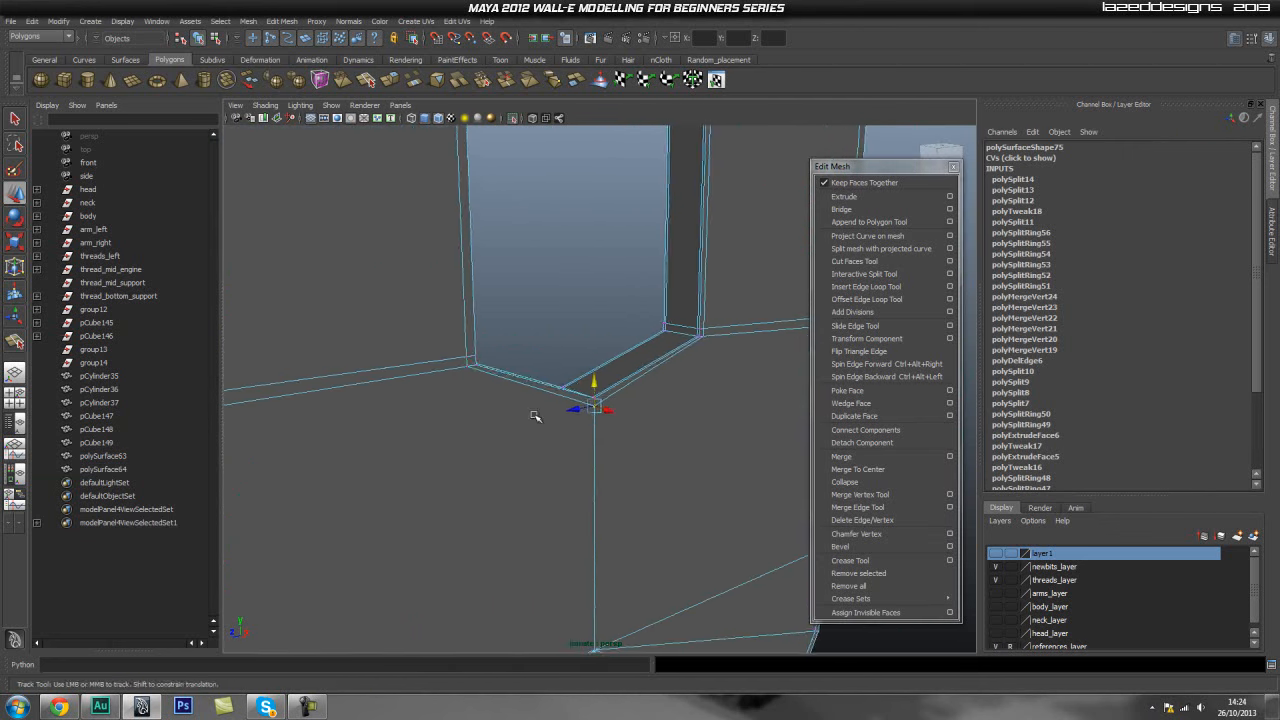
pyautogui.keyDown('alt'); pyautogui.moveTo(535, 417); pyautogui.dragTo(491, 457); pyautogui.keyUp('alt')
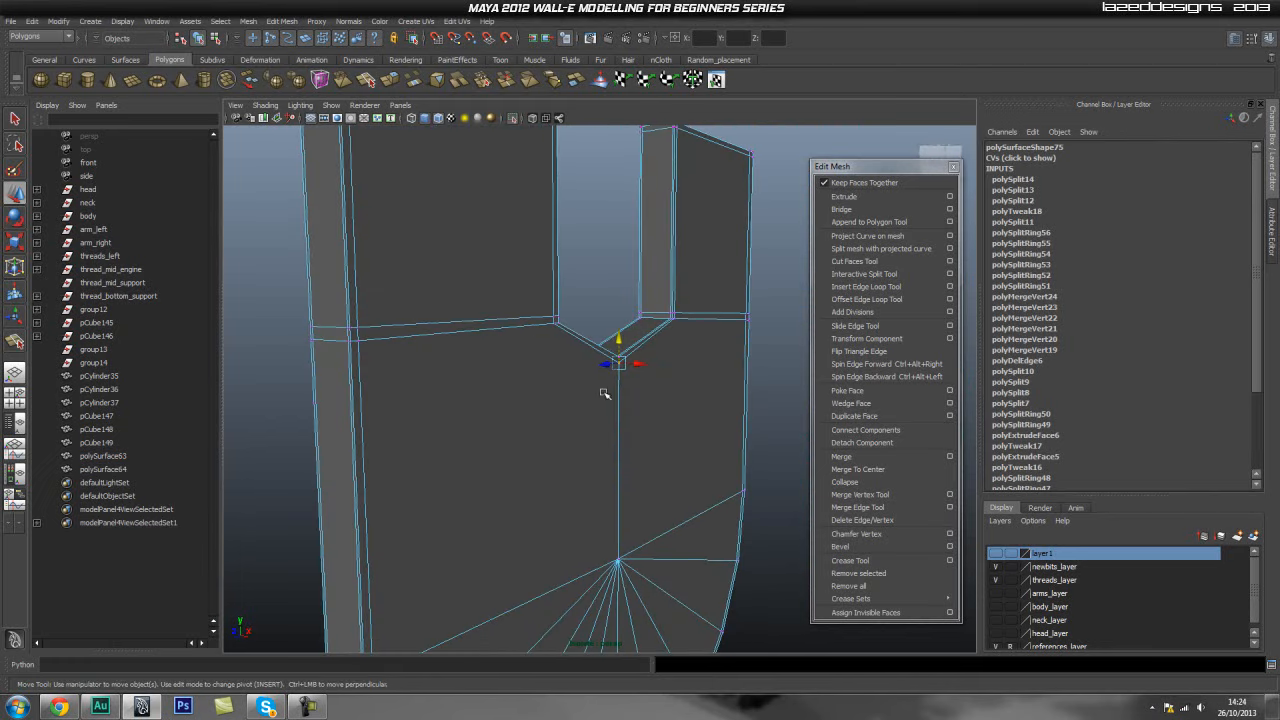
pyautogui.click(872, 279)
pyautogui.scroll(3, 588, 417)
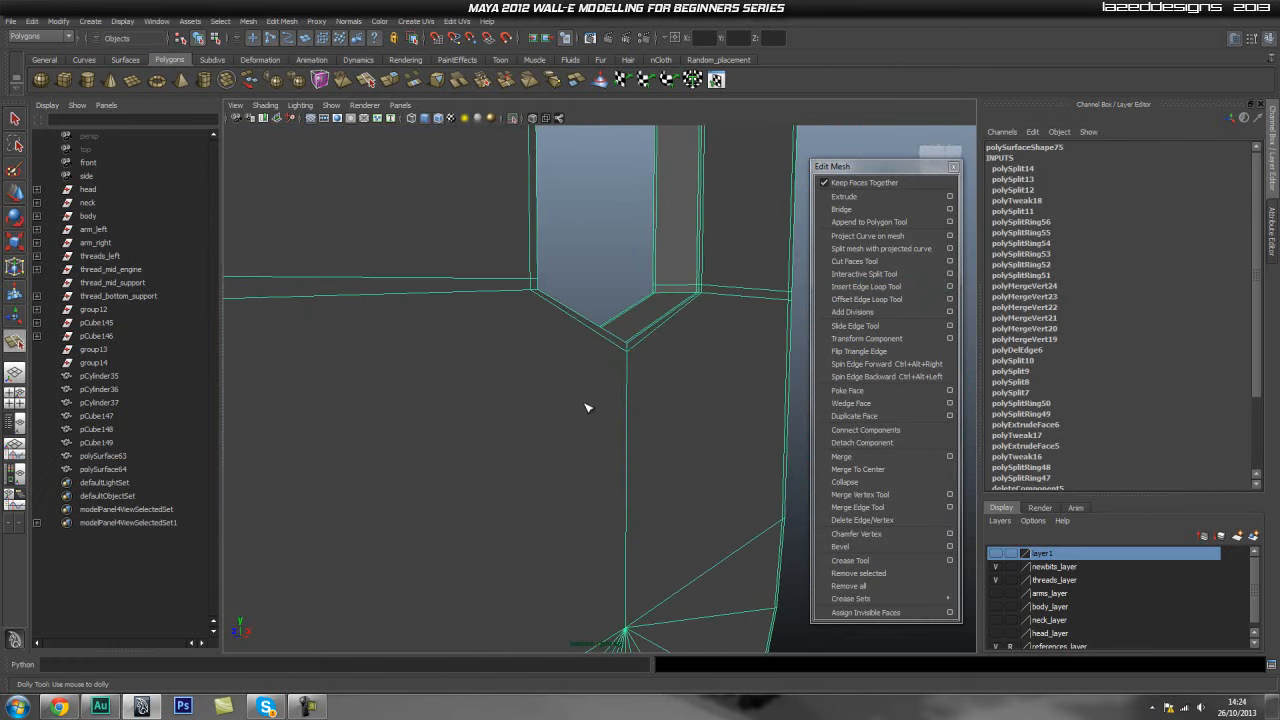
pyautogui.scroll(-2, 516, 398)
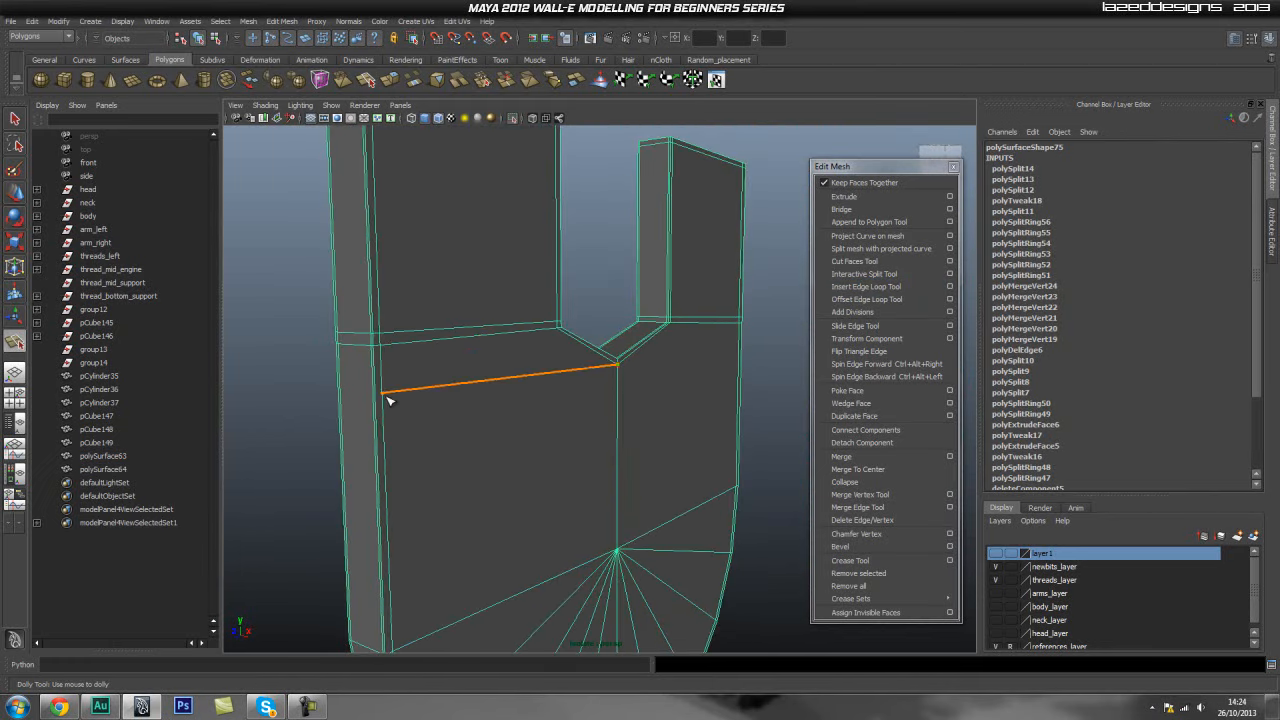
pyautogui.rightClick(378, 398)
pyautogui.keyDown('alt'); pyautogui.moveTo(556, 406); pyautogui.dragTo(340, 410); pyautogui.keyUp('alt')
pyautogui.keyDown('alt'); pyautogui.moveTo(340, 410); pyautogui.dragTo(400, 408, button='middle'); pyautogui.keyUp('alt')
pyautogui.scroll(4, 400, 408)
pyautogui.keyDown('alt'); pyautogui.moveTo(568, 408); pyautogui.dragTo(478, 414, button='middle'); pyautogui.keyUp('alt')
pyautogui.click(472, 398)
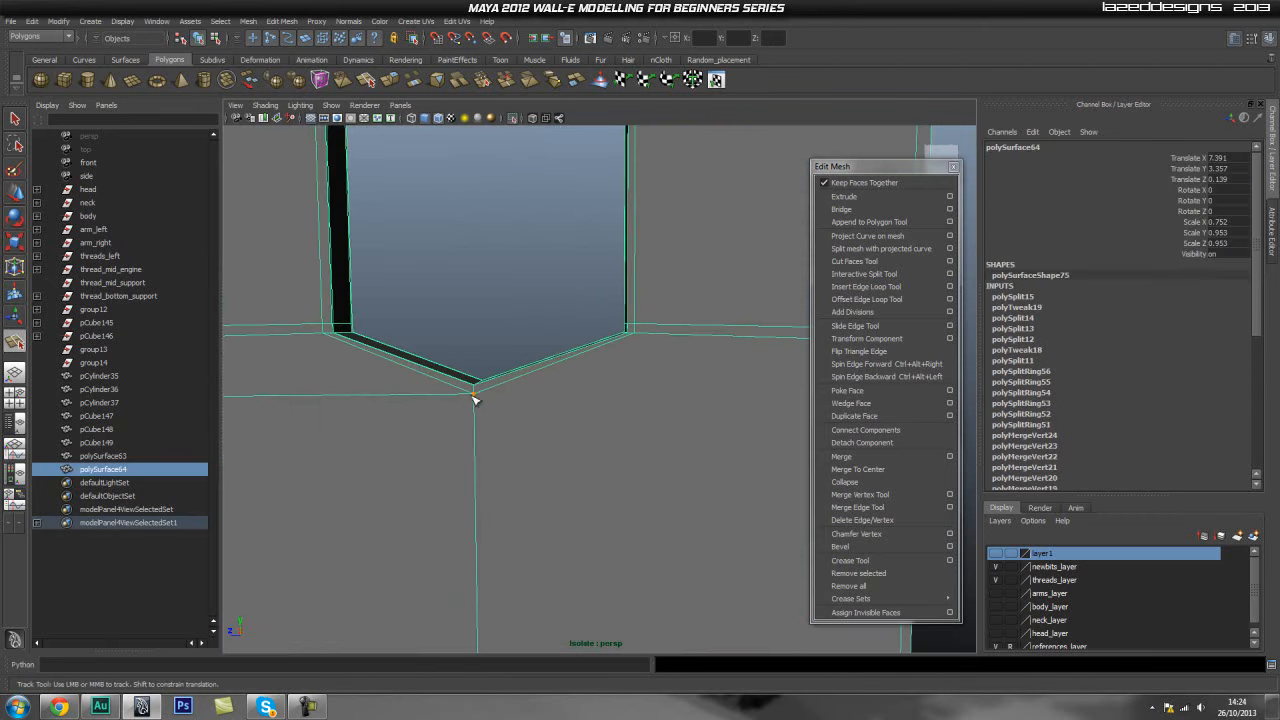
# - Split an edge from the back notch's corner across to the panel's right side
pyautogui.keyDown('alt'); pyautogui.moveTo(735, 417); pyautogui.dragTo(525, 426, button='middle'); pyautogui.keyUp('alt')
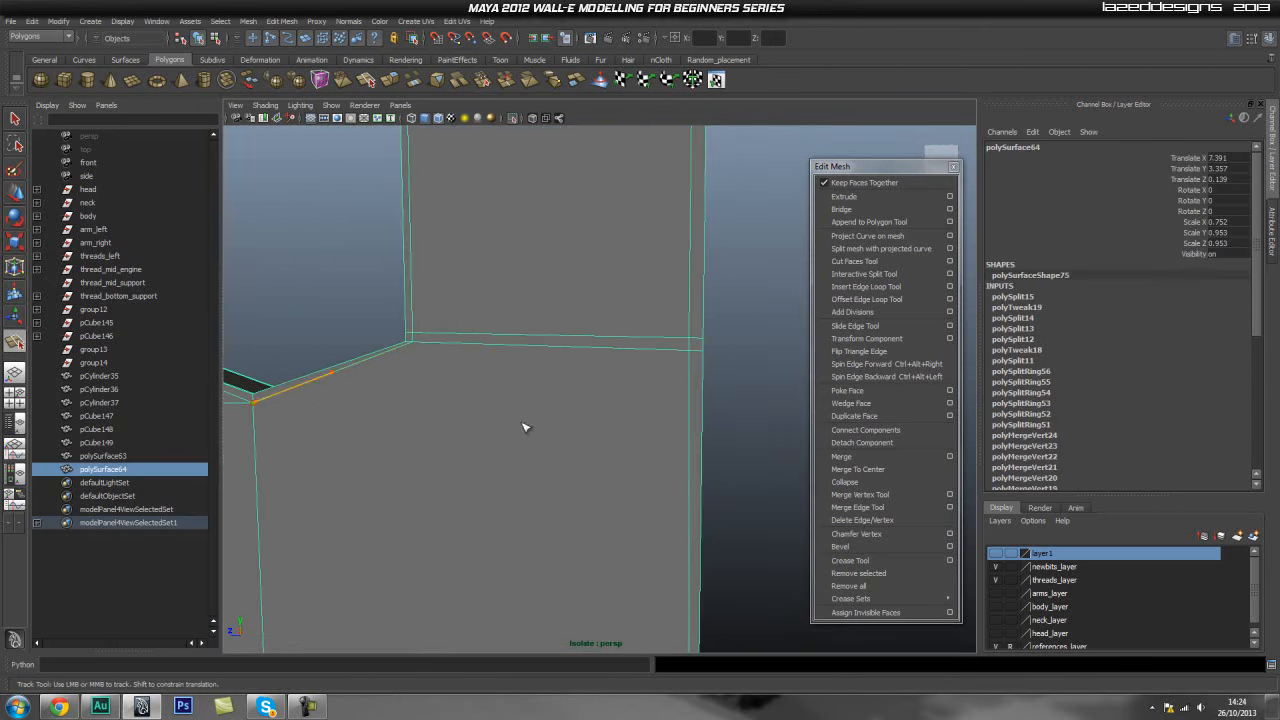
pyautogui.click(703, 414)
pyautogui.rightClick(705, 414)
pyautogui.keyDown('alt'); pyautogui.moveTo(731, 414); pyautogui.dragTo(611, 443, button='middle'); pyautogui.keyUp('alt')
pyautogui.keyDown('alt'); pyautogui.moveTo(611, 443); pyautogui.dragTo(490, 448); pyautogui.keyUp('alt')
pyautogui.keyDown('alt'); pyautogui.moveTo(631, 446); pyautogui.dragTo(356, 456, button='middle'); pyautogui.keyUp('alt')
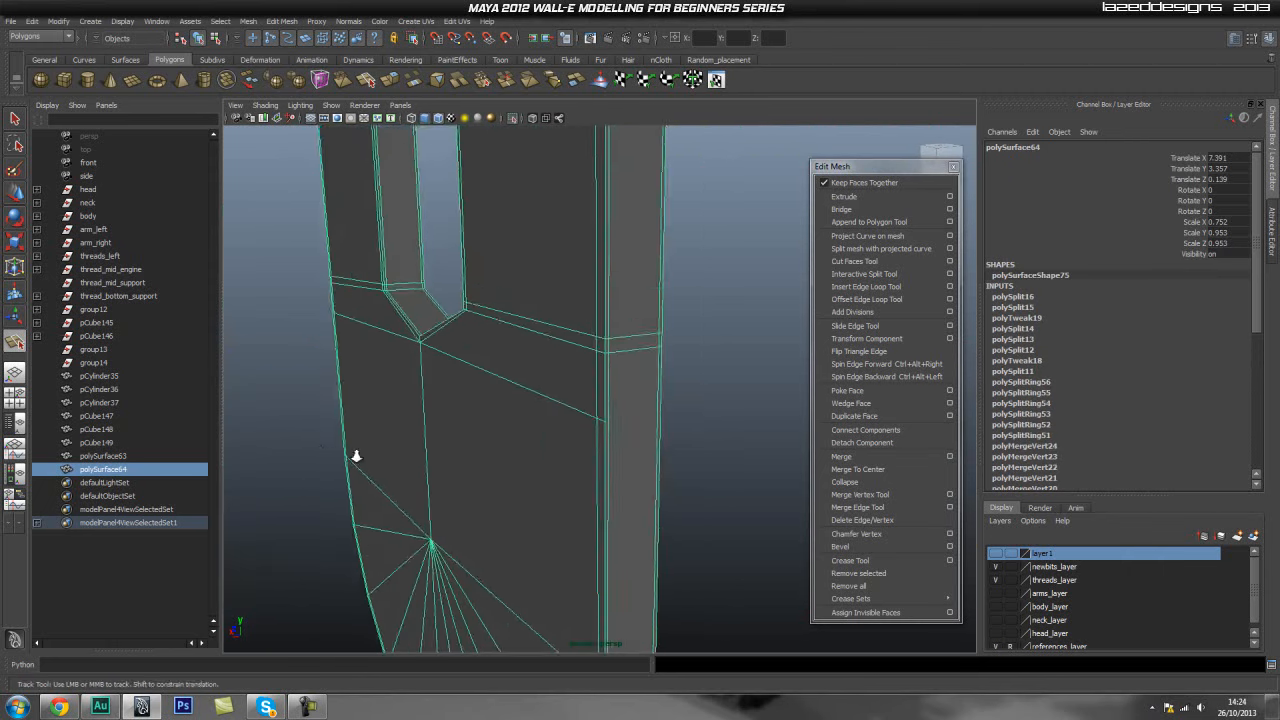
# - Split the panel's right side thickness face to connect the new front and back edges
pyautogui.scroll(3, 492, 466)
pyautogui.scroll(-2, 531, 462)
pyautogui.keyDown('alt'); pyautogui.moveTo(440, 450); pyautogui.dragTo(650, 416, button='middle'); pyautogui.keyUp('alt')
pyautogui.scroll(2, 561, 428)
pyautogui.keyDown('alt'); pyautogui.moveTo(561, 428); pyautogui.dragTo(703, 423, button='right'); pyautogui.keyUp('alt')
pyautogui.keyDown('alt'); pyautogui.moveTo(570, 440); pyautogui.dragTo(394, 449); pyautogui.keyUp('alt')
pyautogui.keyDown('alt'); pyautogui.moveTo(350, 457); pyautogui.dragTo(440, 427, button='middle'); pyautogui.keyUp('alt')
pyautogui.keyDown('alt'); pyautogui.moveTo(440, 427); pyautogui.dragTo(643, 394, button='right'); pyautogui.keyUp('alt')
pyautogui.click(870, 274)
pyautogui.click(603, 342)
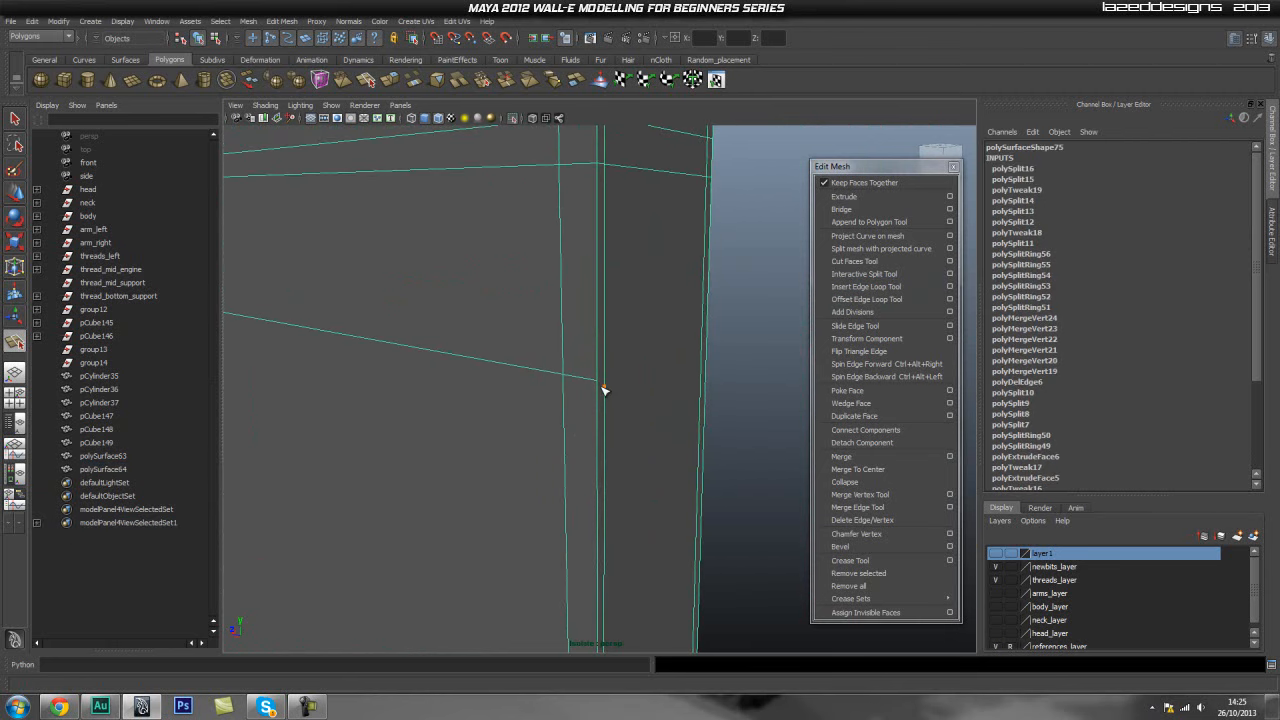
pyautogui.keyDown('alt'); pyautogui.moveTo(700, 396); pyautogui.dragTo(668, 432); pyautogui.keyUp('alt')
pyautogui.keyDown('alt'); pyautogui.moveTo(668, 432); pyautogui.dragTo(645, 432, button='middle'); pyautogui.keyUp('alt')
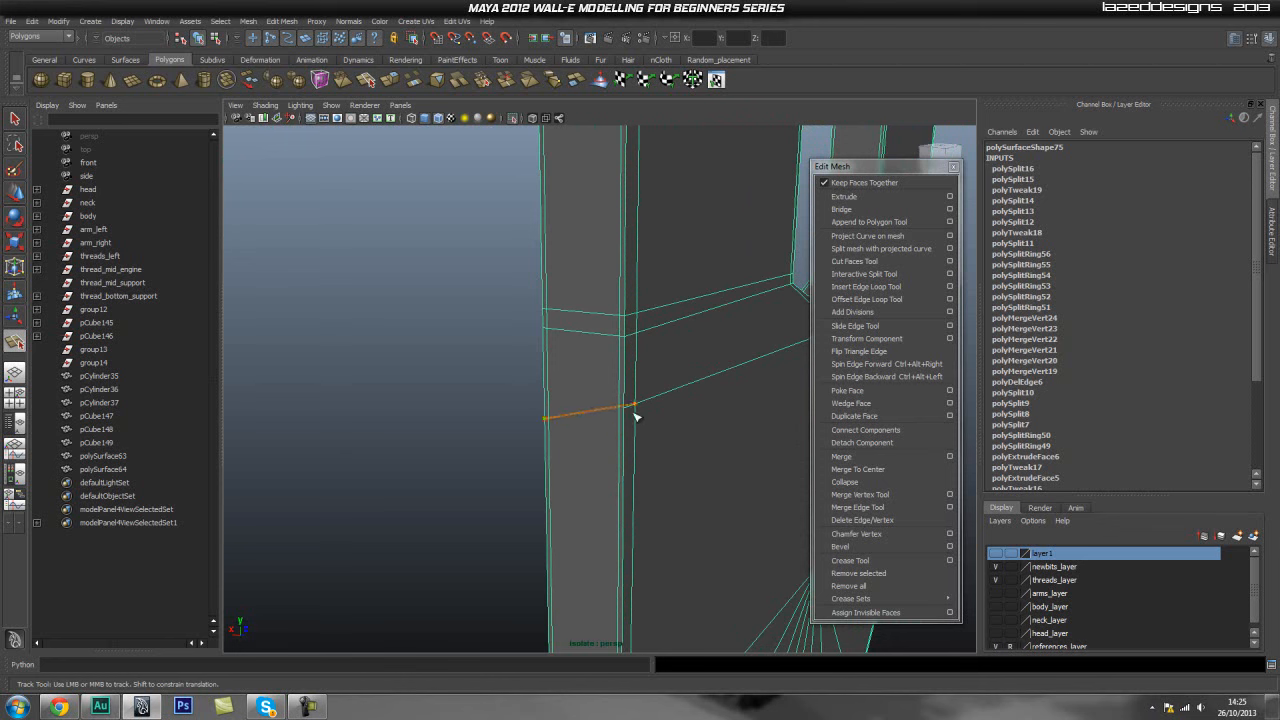
pyautogui.press('Return')
# - Split the panel's left side thickness face to connect the new front and back edges
pyautogui.keyDown('alt'); pyautogui.moveTo(490, 454); pyautogui.dragTo(366, 397); pyautogui.keyUp('alt')
pyautogui.keyDown('alt'); pyautogui.moveTo(366, 397); pyautogui.dragTo(438, 334, button='middle'); pyautogui.keyUp('alt')
pyautogui.click(405, 456)
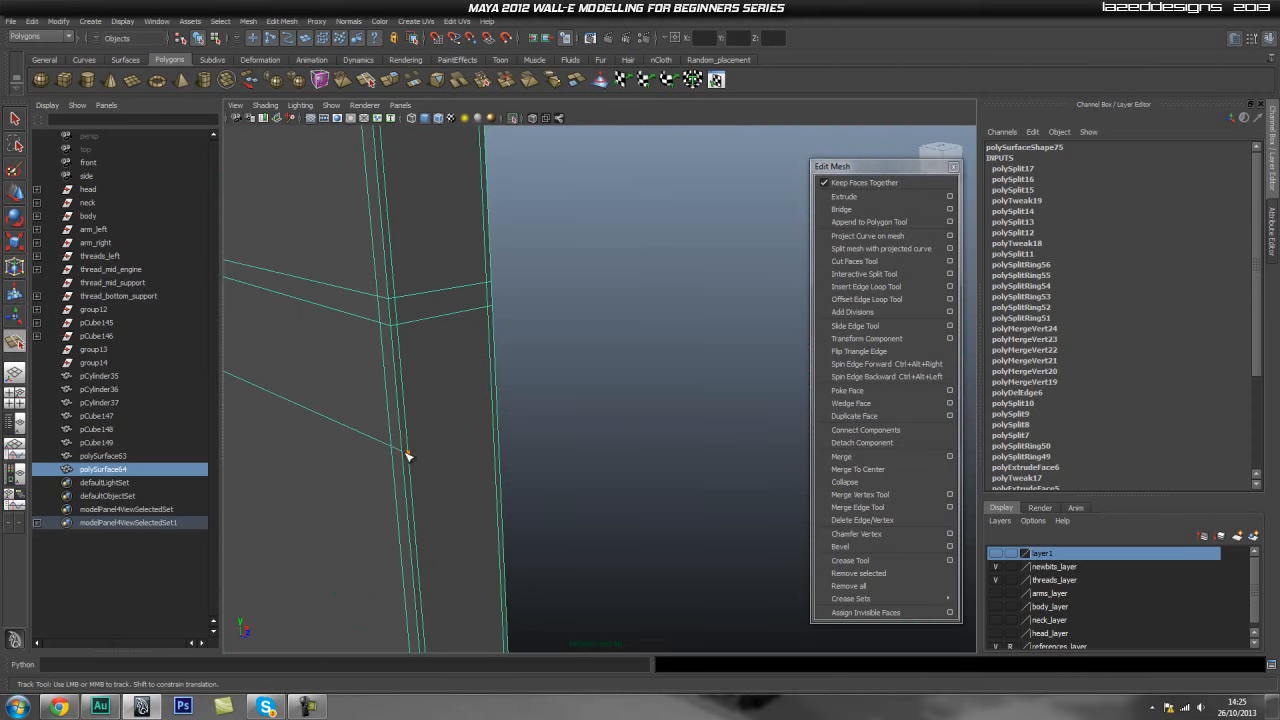
pyautogui.keyDown('alt'); pyautogui.moveTo(543, 446); pyautogui.dragTo(460, 410); pyautogui.keyUp('alt')
pyautogui.click(398, 374)
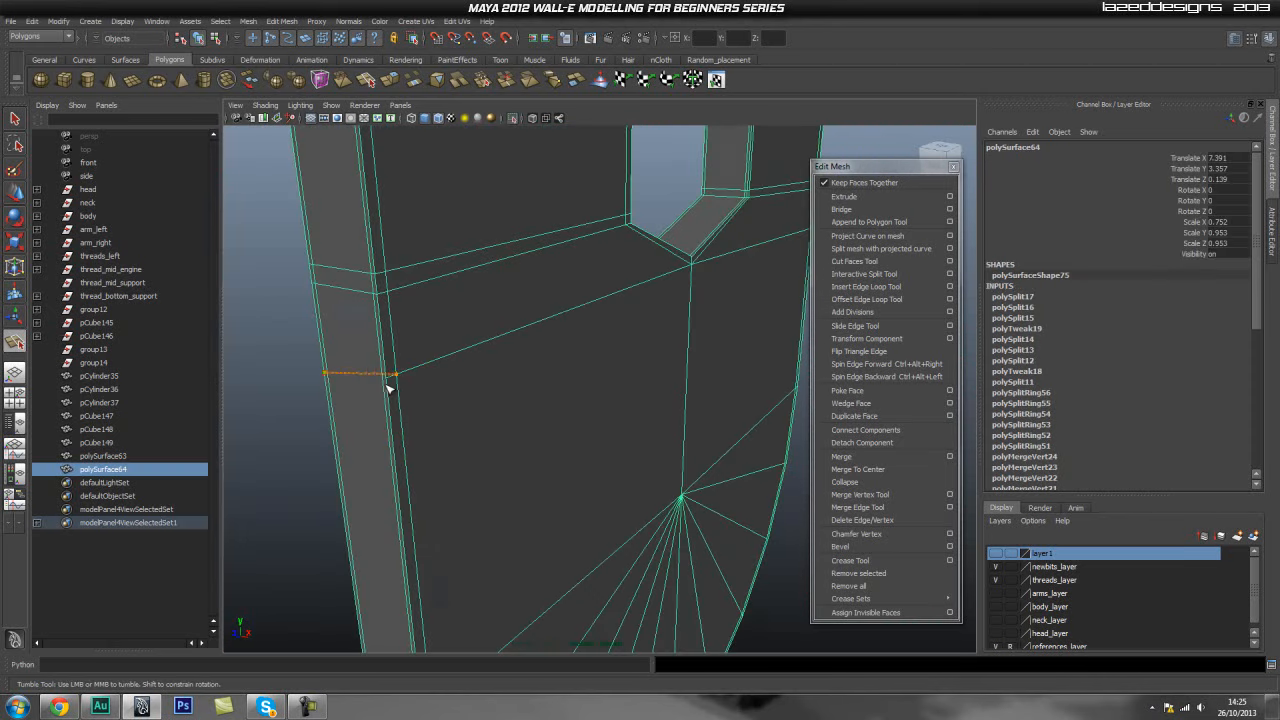
pyautogui.press('Return')
# - Select the vertex where the new side edge meets and nudge it into line
pyautogui.keyDown('alt'); pyautogui.moveTo(386, 374); pyautogui.dragTo(517, 391); pyautogui.keyUp('alt')
pyautogui.keyDown('alt'); pyautogui.moveTo(517, 391); pyautogui.dragTo(470, 397, button='middle'); pyautogui.keyUp('alt')
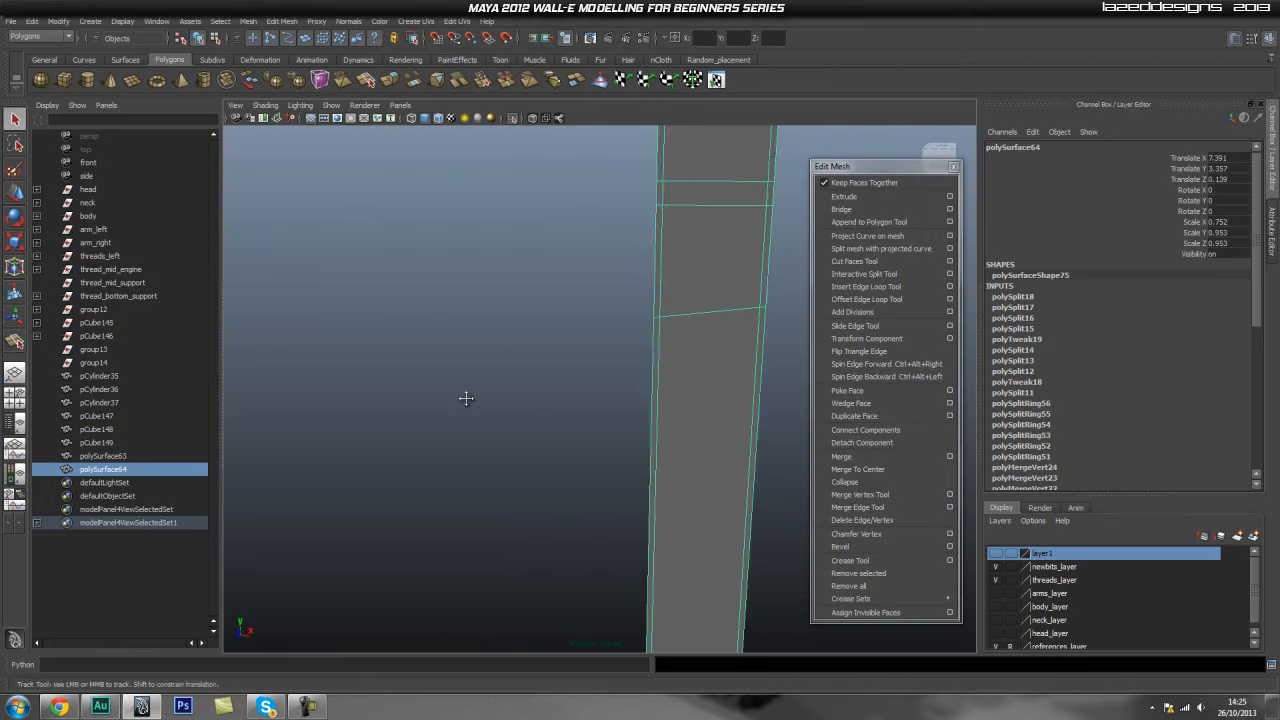
pyautogui.moveTo(594, 346); pyautogui.dragTo(530, 350, button='right')
pyautogui.keyDown('alt'); pyautogui.moveTo(528, 362); pyautogui.dragTo(541, 376); pyautogui.keyUp('alt')
pyautogui.click(752, 304)
pyautogui.scroll(3, 665, 303)
pyautogui.keyDown('alt'); pyautogui.moveTo(663, 303); pyautogui.dragTo(627, 363); pyautogui.keyUp('alt')
pyautogui.keyDown('alt'); pyautogui.moveTo(627, 363); pyautogui.dragTo(645, 326, button='middle'); pyautogui.keyUp('alt')
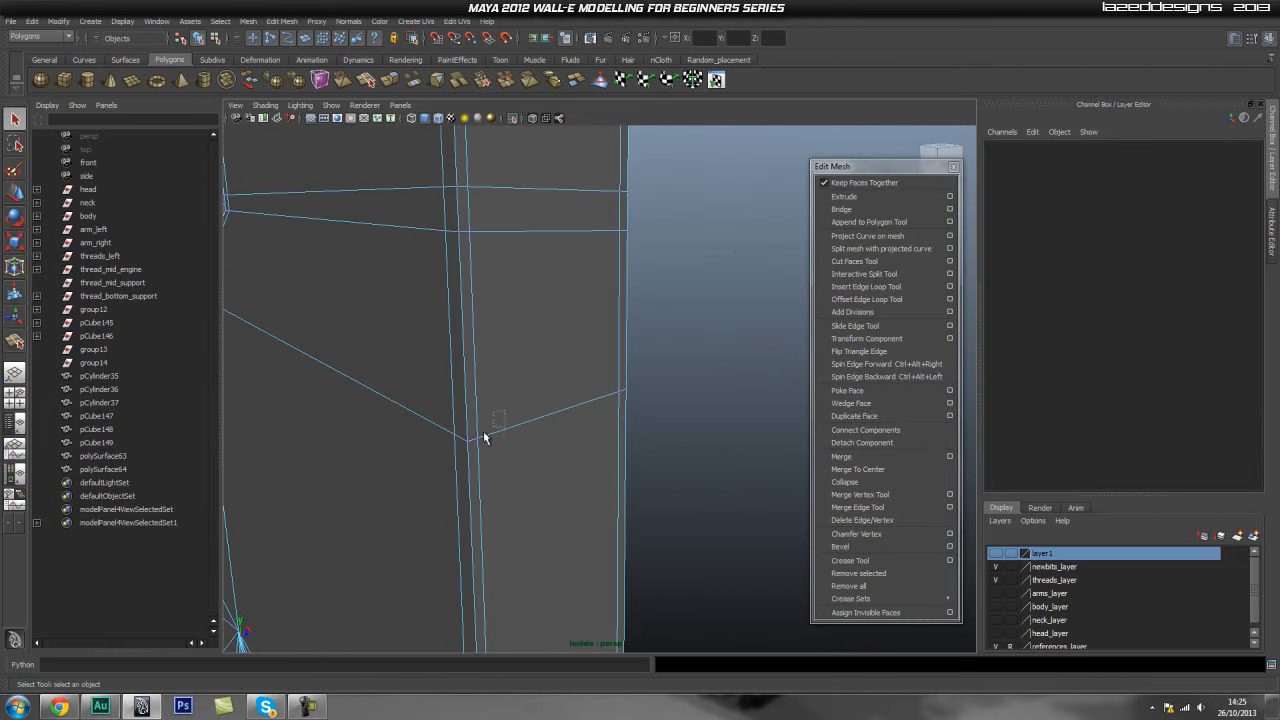
pyautogui.moveTo(433, 457); pyautogui.dragTo(433, 457)
pyautogui.press('w')
pyautogui.click(464, 412)
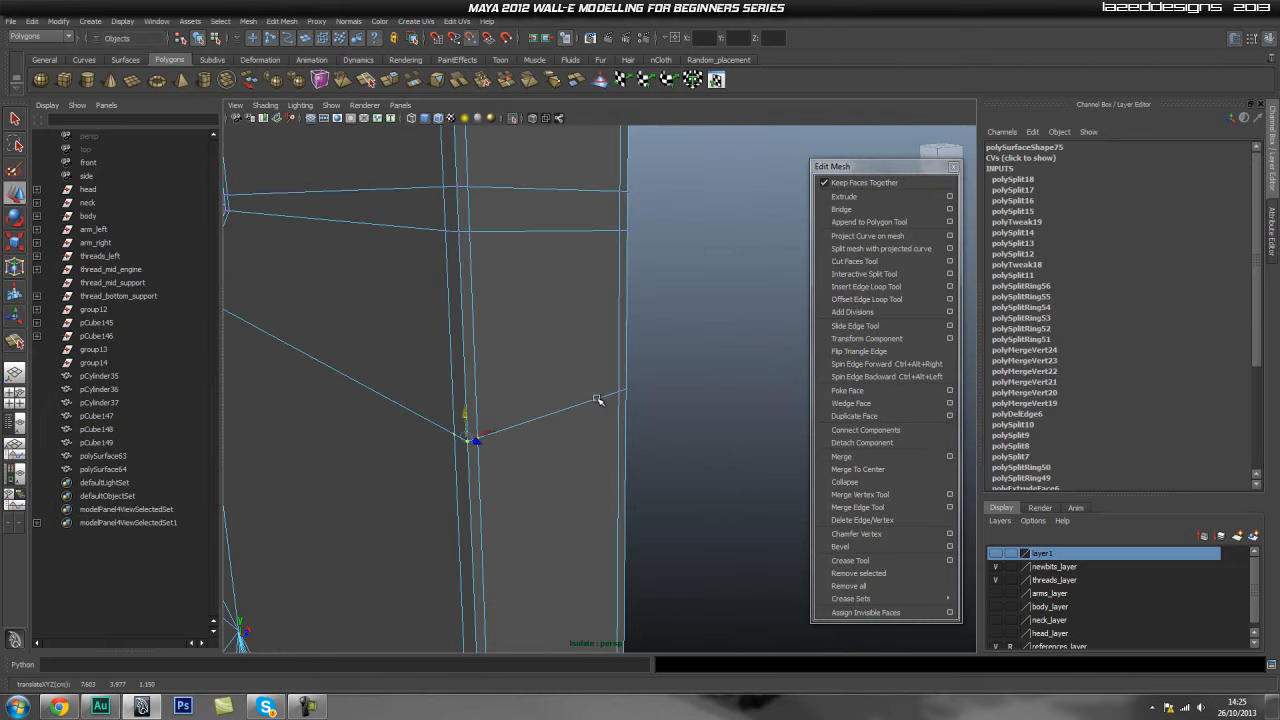
pyautogui.moveTo(620, 390); pyautogui.dragTo(620, 387, button='middle')
# - Orbit around the panel to inspect the new edge flow around the notch and sides
pyautogui.keyDown('alt'); pyautogui.moveTo(727, 400); pyautogui.dragTo(477, 423); pyautogui.keyUp('alt')
pyautogui.moveTo(477, 423)
pyautogui.keyDown('alt'); pyautogui.mouseDown(button='right')
pyautogui.moveTo(537, 402)
pyautogui.moveTo(480, 400)
pyautogui.mouseUp(button='right'); pyautogui.keyUp('alt')
pyautogui.keyDown('alt'); pyautogui.moveTo(540, 380); pyautogui.dragTo(409, 423, button='middle'); pyautogui.keyUp('alt')
pyautogui.keyDown('alt'); pyautogui.moveTo(409, 423); pyautogui.dragTo(577, 411); pyautogui.keyUp('alt')
pyautogui.keyDown('alt'); pyautogui.moveTo(577, 411); pyautogui.dragTo(434, 420, button='middle'); pyautogui.keyUp('alt')
pyautogui.keyDown('alt'); pyautogui.moveTo(622, 424); pyautogui.dragTo(497, 429, button='middle'); pyautogui.keyUp('alt')
pyautogui.keyDown('alt'); pyautogui.moveTo(497, 429); pyautogui.dragTo(653, 437, button='right'); pyautogui.keyUp('alt')
pyautogui.keyDown('alt'); pyautogui.moveTo(653, 437); pyautogui.dragTo(570, 410, button='middle'); pyautogui.keyUp('alt')
pyautogui.keyDown('alt'); pyautogui.moveTo(570, 410); pyautogui.dragTo(492, 406); pyautogui.keyUp('alt')
pyautogui.keyDown('alt'); pyautogui.moveTo(492, 406); pyautogui.dragTo(591, 394, button='middle'); pyautogui.keyUp('alt')
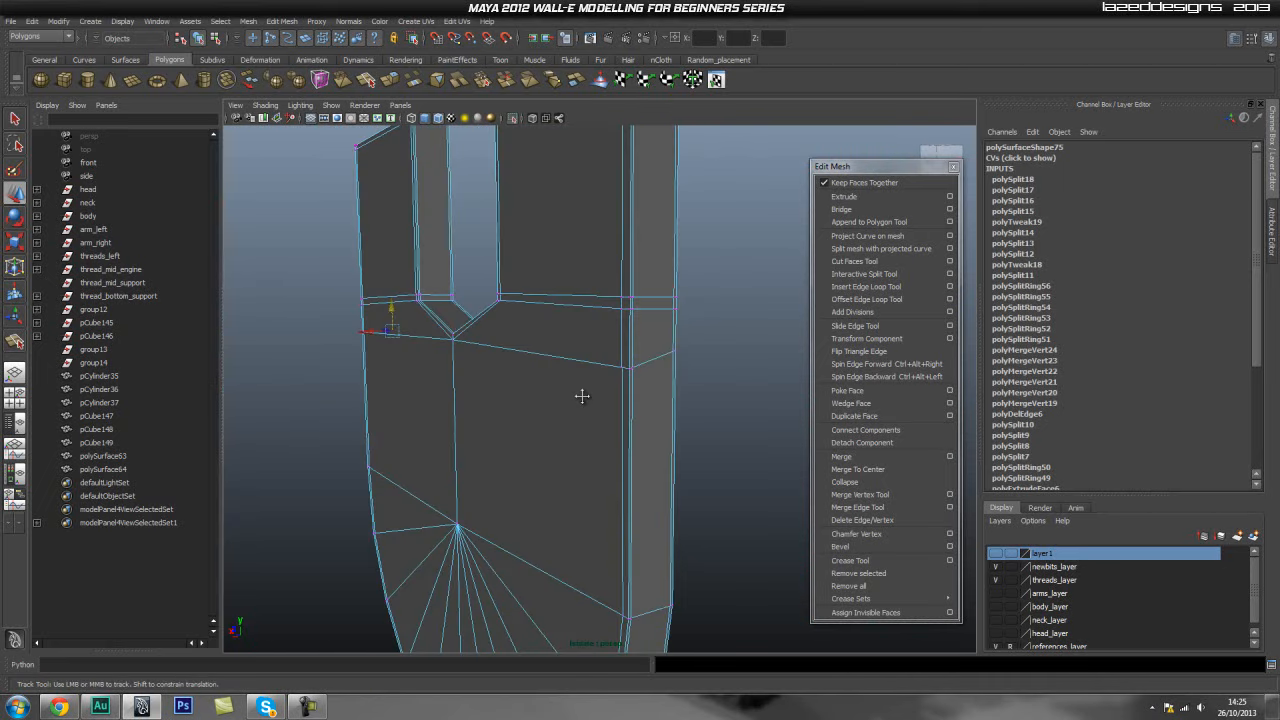
pyautogui.keyDown('alt'); pyautogui.moveTo(591, 394); pyautogui.dragTo(449, 446); pyautogui.keyUp('alt')
pyautogui.keyDown('alt'); pyautogui.moveTo(449, 446); pyautogui.dragTo(580, 436, button='middle'); pyautogui.keyUp('alt')
pyautogui.keyDown('alt'); pyautogui.moveTo(580, 436); pyautogui.dragTo(420, 432); pyautogui.keyUp('alt')
pyautogui.keyDown('alt'); pyautogui.moveTo(420, 432); pyautogui.dragTo(627, 410, button='middle'); pyautogui.keyUp('alt')
pyautogui.keyDown('alt'); pyautogui.moveTo(627, 410); pyautogui.dragTo(483, 423); pyautogui.keyUp('alt')
pyautogui.keyDown('alt'); pyautogui.moveTo(483, 423); pyautogui.dragTo(562, 450, button='middle'); pyautogui.keyUp('alt')
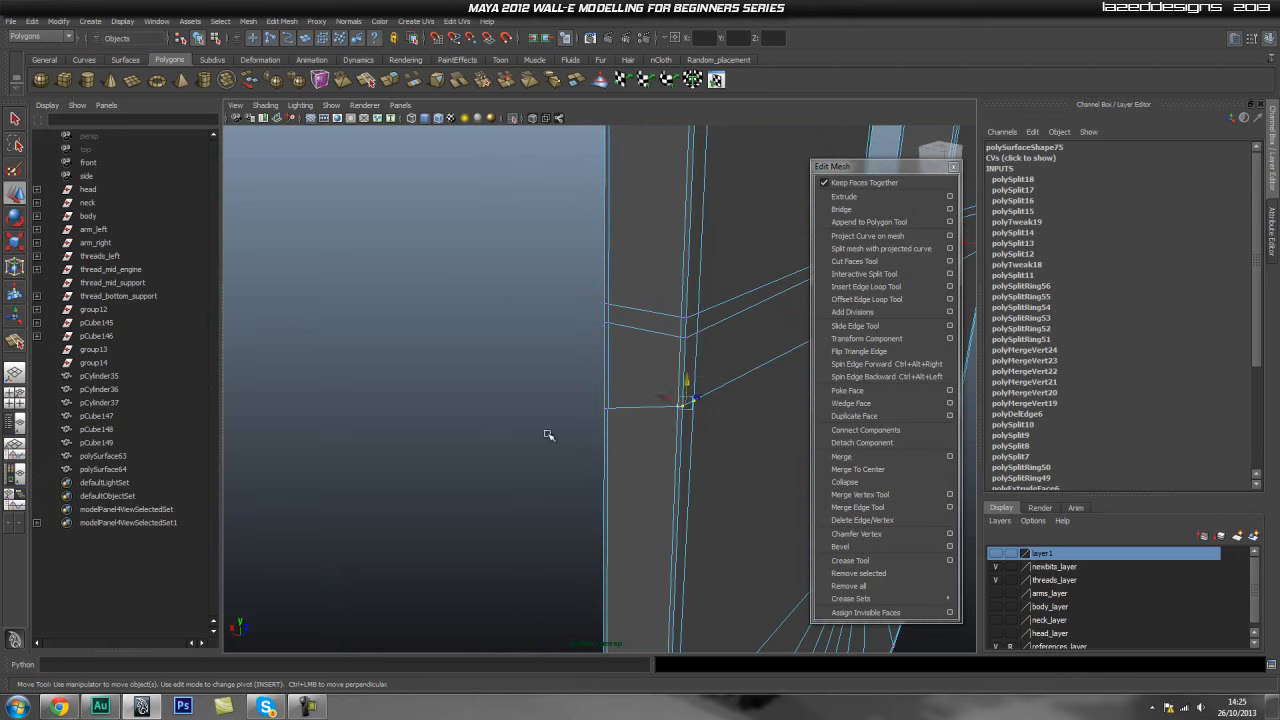
# - Orbit around the shield panel and switch to smooth preview to check the new edge flow
pyautogui.keyDown('alt'); pyautogui.moveTo(548, 435); pyautogui.dragTo(534, 429); pyautogui.keyUp('alt')
pyautogui.keyDown('alt'); pyautogui.moveTo(534, 429); pyautogui.dragTo(660, 420, button='middle'); pyautogui.keyUp('alt')
pyautogui.keyDown('alt'); pyautogui.moveTo(660, 420); pyautogui.dragTo(597, 421); pyautogui.keyUp('alt')
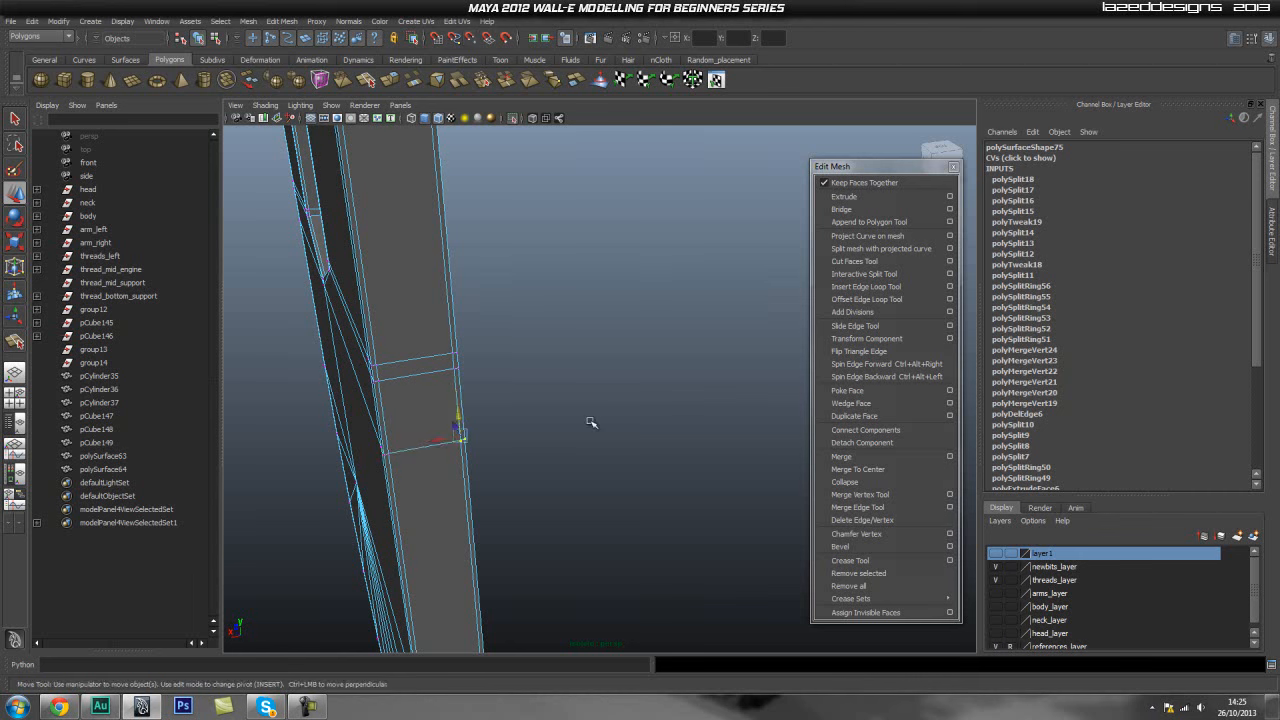
pyautogui.moveTo(432, 376); pyautogui.dragTo(500, 356, button='right')
pyautogui.keyDown('alt'); pyautogui.moveTo(690, 337); pyautogui.dragTo(375, 358, button='right'); pyautogui.keyUp('alt')
pyautogui.keyDown('alt'); pyautogui.moveTo(375, 358); pyautogui.dragTo(525, 372); pyautogui.keyUp('alt')
pyautogui.click(607, 363)
pyautogui.keyDown('alt'); pyautogui.moveTo(374, 409); pyautogui.dragTo(538, 411, button='middle'); pyautogui.keyUp('alt')
pyautogui.keyDown('alt'); pyautogui.moveTo(415, 420); pyautogui.dragTo(510, 416, button='right'); pyautogui.keyUp('alt')
pyautogui.keyDown('alt'); pyautogui.moveTo(486, 406); pyautogui.dragTo(563, 374, button='middle'); pyautogui.keyUp('alt')
pyautogui.keyDown('alt'); pyautogui.moveTo(543, 422); pyautogui.dragTo(450, 427); pyautogui.keyUp('alt')
pyautogui.keyDown('alt'); pyautogui.moveTo(442, 428); pyautogui.dragTo(500, 394, button='middle'); pyautogui.keyUp('alt')
pyautogui.keyDown('alt'); pyautogui.moveTo(502, 394); pyautogui.dragTo(574, 394); pyautogui.keyUp('alt')
pyautogui.scroll(-5, 570, 406)
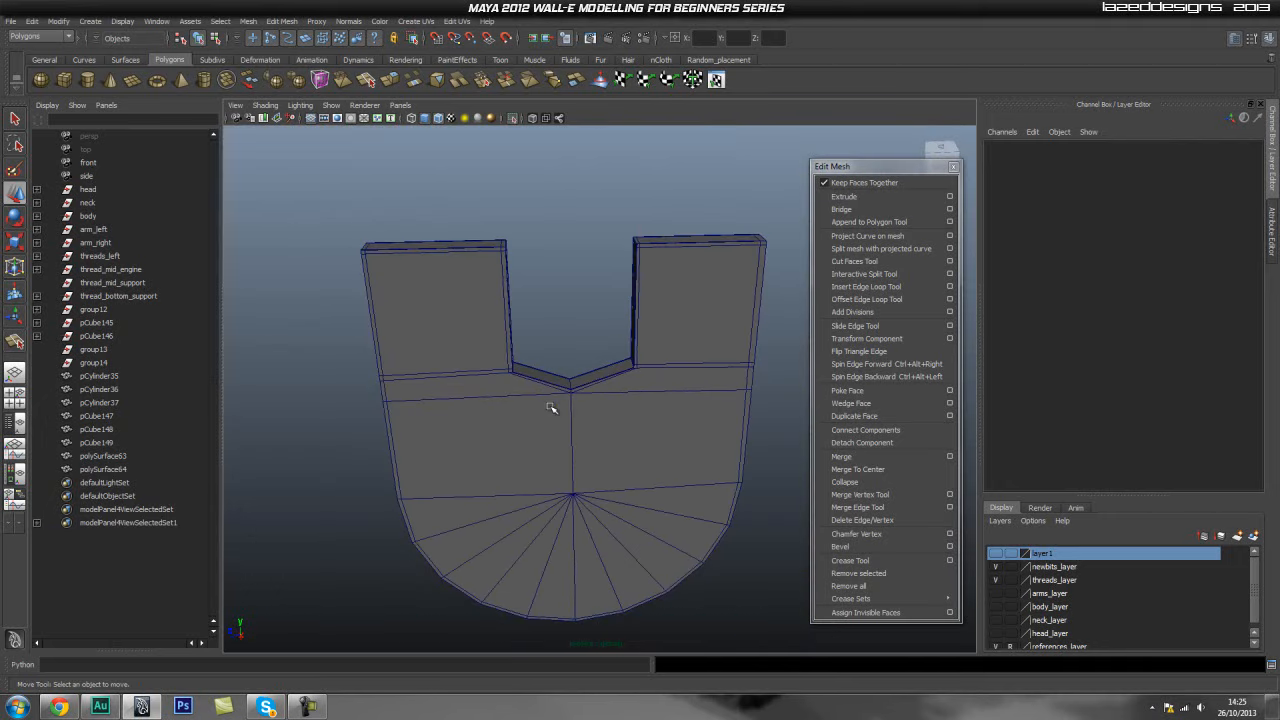
pyautogui.click(592, 426)
pyautogui.press('3')
pyautogui.click(572, 258)
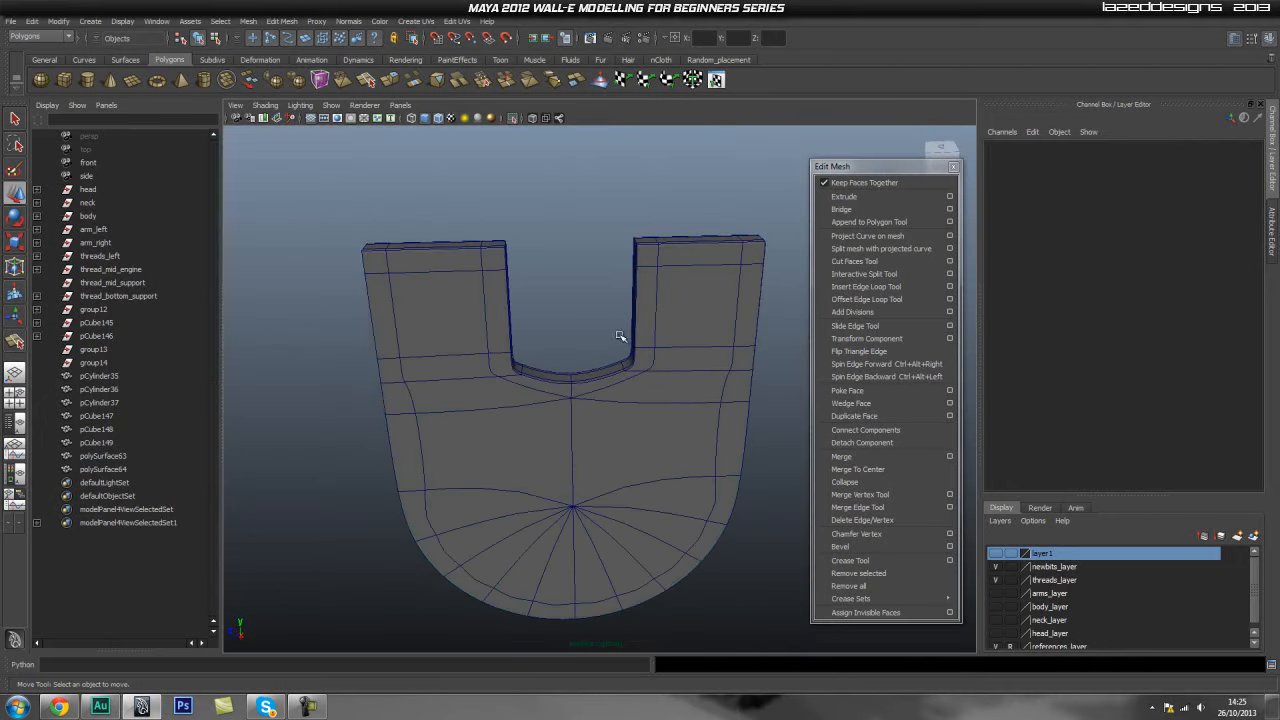
# - Isolate the other shield panel and orbit around its smoothed edges to inspect them
pyautogui.scroll(-3, 613, 432)
pyautogui.keyDown('alt'); pyautogui.moveTo(613, 432); pyautogui.dragTo(577, 422); pyautogui.keyUp('alt')
pyautogui.click(437, 118)
pyautogui.moveTo(395, 368)
pyautogui.keyDown('alt'); pyautogui.mouseDown()
pyautogui.moveTo(571, 357)
pyautogui.moveTo(543, 363)
pyautogui.moveTo(614, 397)
pyautogui.moveTo(630, 372)
pyautogui.mouseUp(); pyautogui.keyUp('alt')
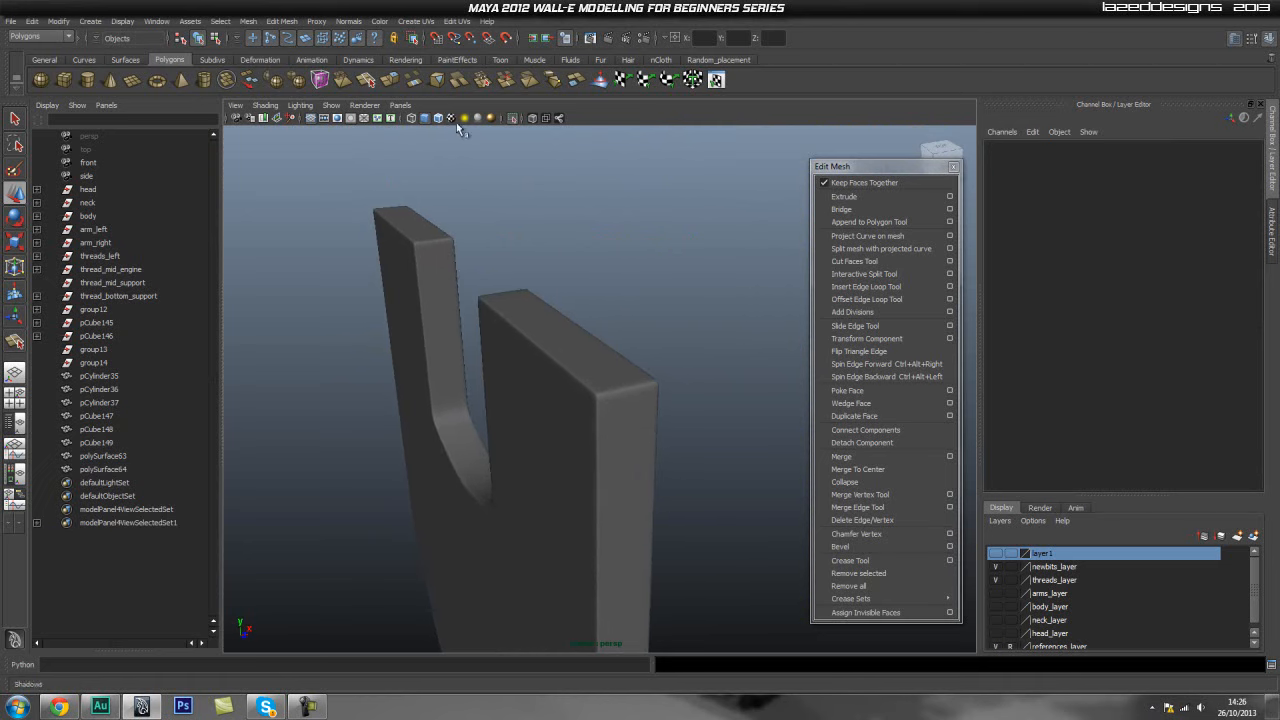
pyautogui.click(514, 119)
pyautogui.keyDown('alt'); pyautogui.moveTo(641, 320); pyautogui.dragTo(523, 363); pyautogui.keyUp('alt')
pyautogui.click(430, 382)
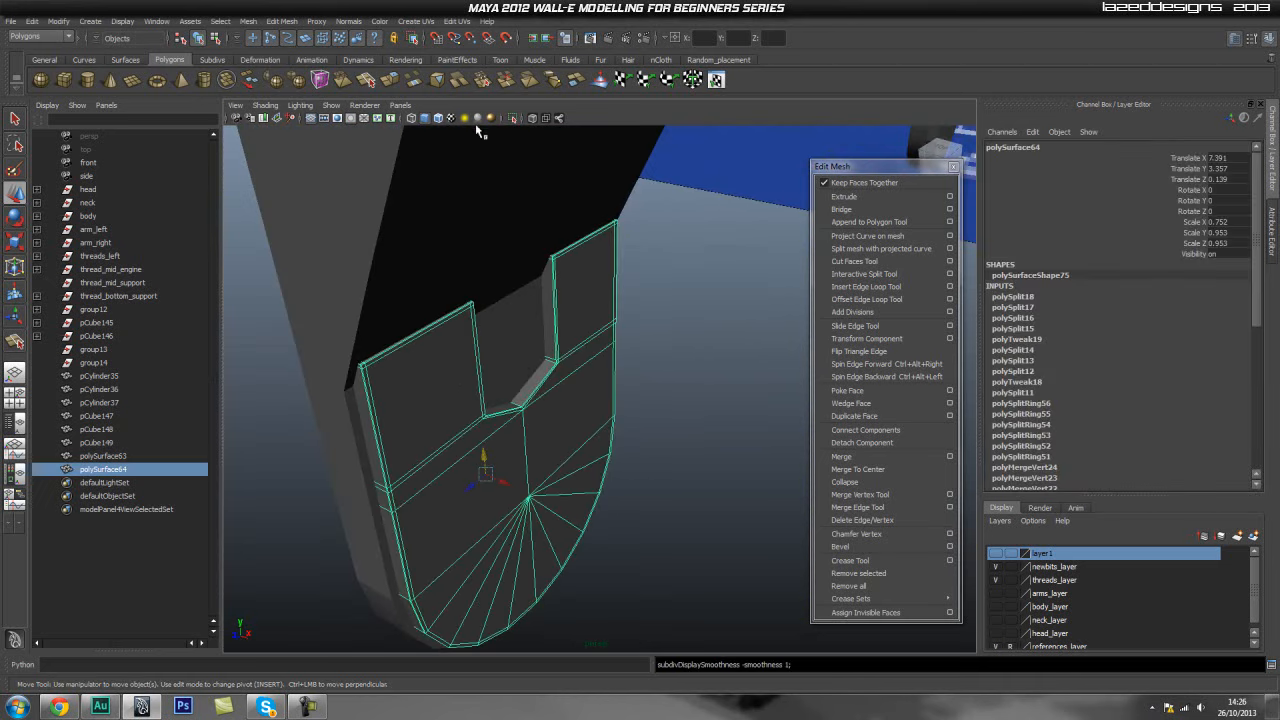
pyautogui.click(512, 119)
pyautogui.click(603, 323)
pyautogui.keyDown('alt'); pyautogui.moveTo(320, 311); pyautogui.dragTo(397, 337); pyautogui.keyUp('alt')
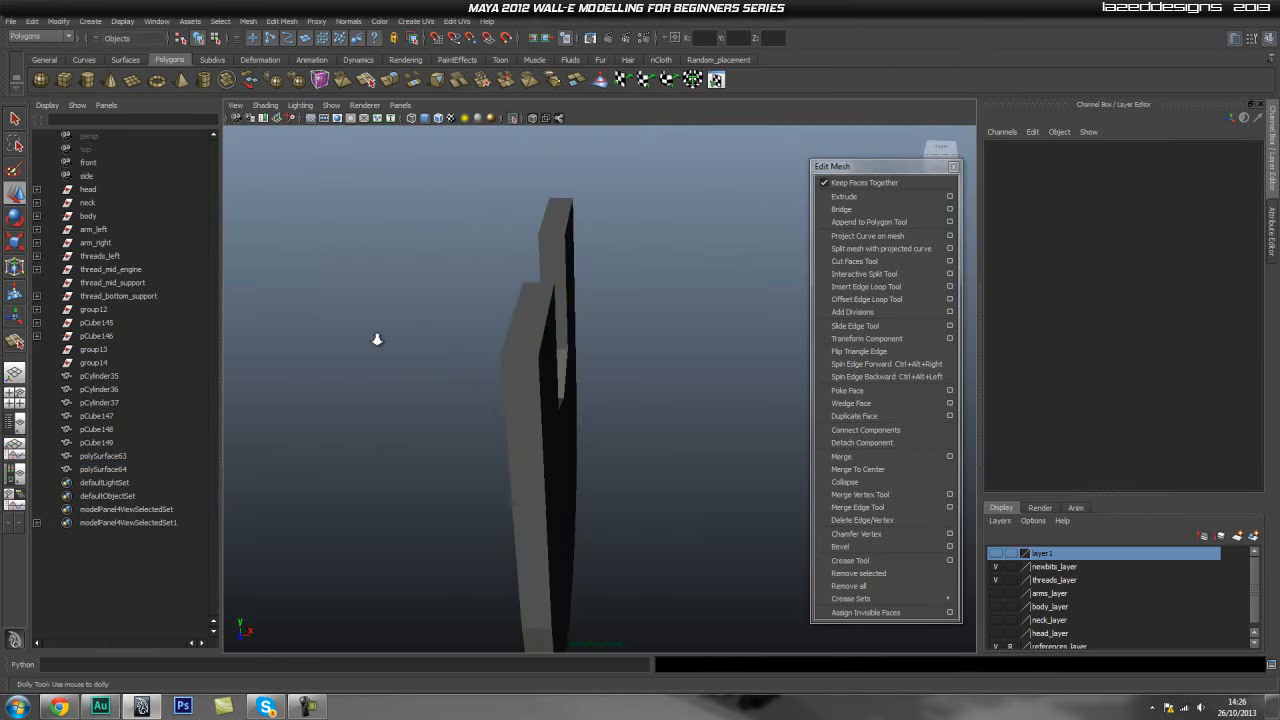
pyautogui.keyDown('alt'); pyautogui.moveTo(397, 337); pyautogui.dragTo(521, 345, button='right'); pyautogui.keyUp('alt')
pyautogui.click(471, 352)
pyautogui.keyDown('alt'); pyautogui.moveTo(340, 368); pyautogui.dragTo(480, 373); pyautogui.keyUp('alt')
pyautogui.keyDown('alt'); pyautogui.moveTo(411, 374); pyautogui.dragTo(632, 363, button='right'); pyautogui.keyUp('alt')
pyautogui.keyDown('alt'); pyautogui.moveTo(632, 363); pyautogui.dragTo(629, 371); pyautogui.keyUp('alt')
pyautogui.moveTo(629, 371); pyautogui.dragTo(614, 345, button='right')
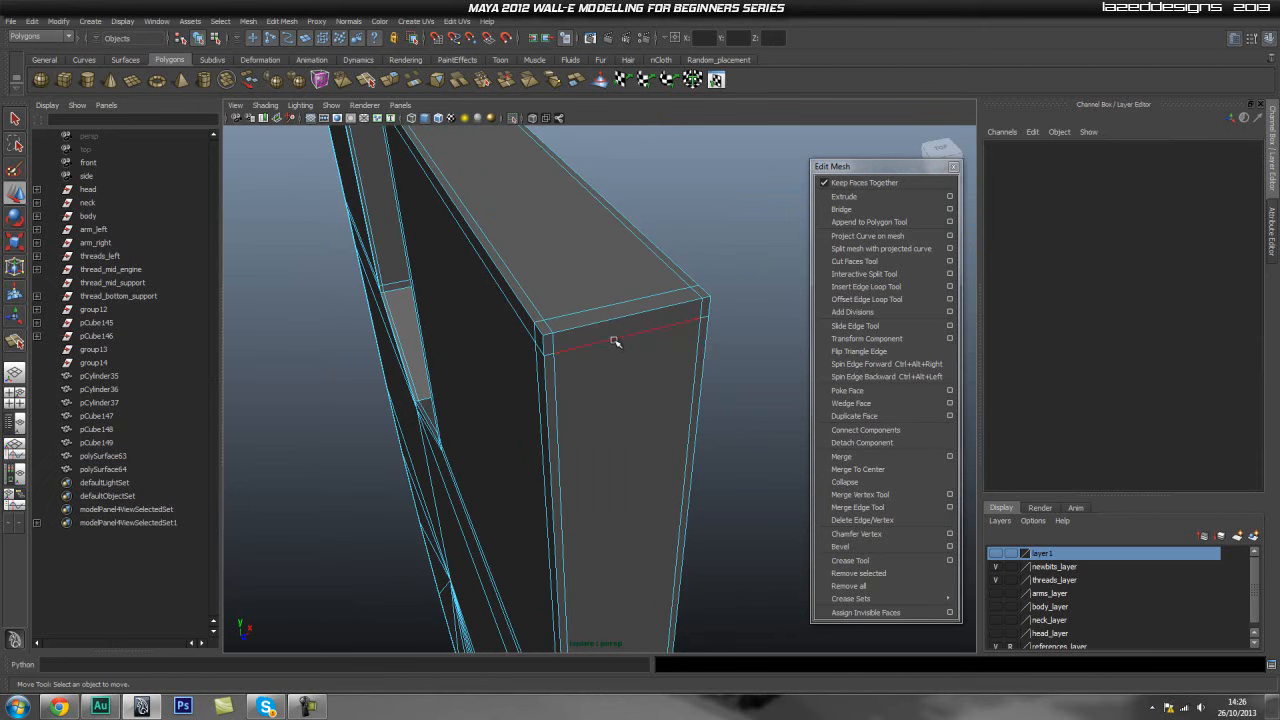
pyautogui.click(615, 342)
pyautogui.moveTo(494, 154); pyautogui.dragTo(590, 377)
pyautogui.keyDown('alt'); pyautogui.moveTo(707, 480); pyautogui.dragTo(640, 420); pyautogui.keyUp('alt')
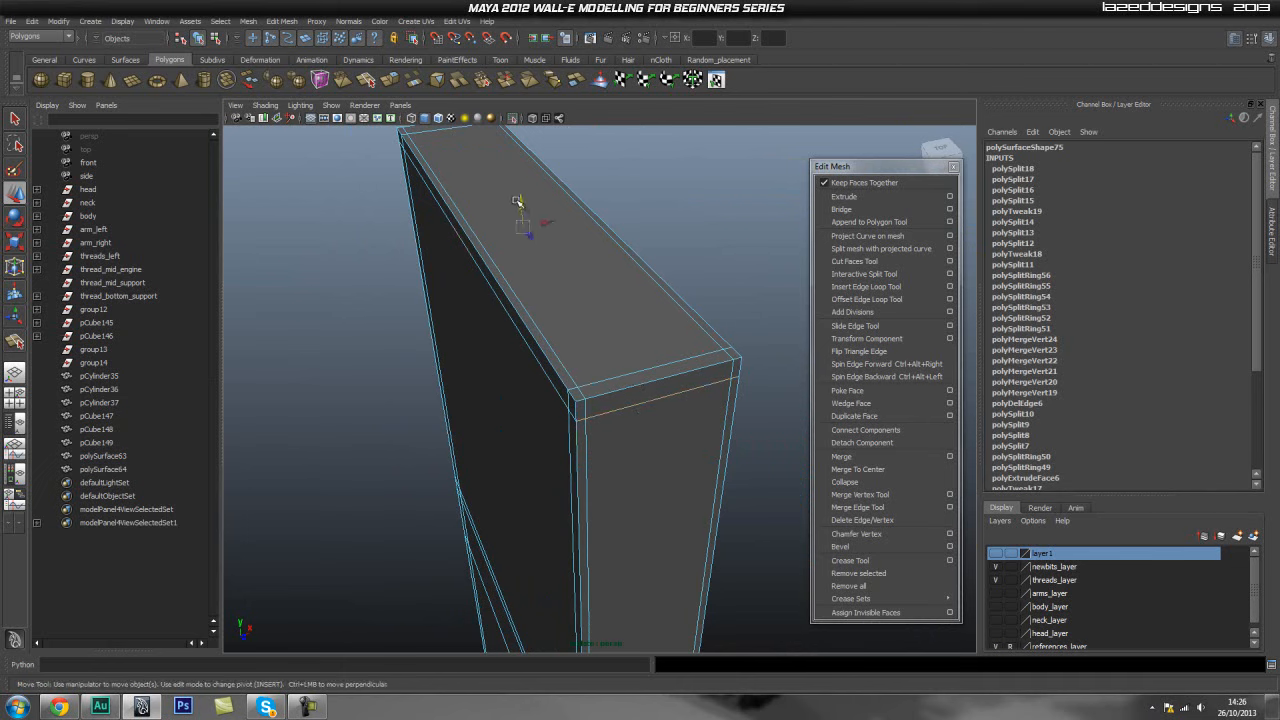
pyautogui.click(519, 200)
pyautogui.hotkey('ctrl', 'z')
pyautogui.moveTo(527, 205); pyautogui.dragTo(520, 197)
pyautogui.scroll(-4, 505, 300)
# - Turn off smooth preview, exit isolation and orbit around the full model to compare both shield panels
pyautogui.keyDown('alt'); pyautogui.moveTo(497, 357); pyautogui.dragTo(617, 440); pyautogui.keyUp('alt')
pyautogui.keyDown('alt'); pyautogui.moveTo(617, 440); pyautogui.dragTo(426, 174, button='middle'); pyautogui.keyUp('alt')
pyautogui.keyDown('alt'); pyautogui.moveTo(426, 174); pyautogui.dragTo(523, 354); pyautogui.keyUp('alt')
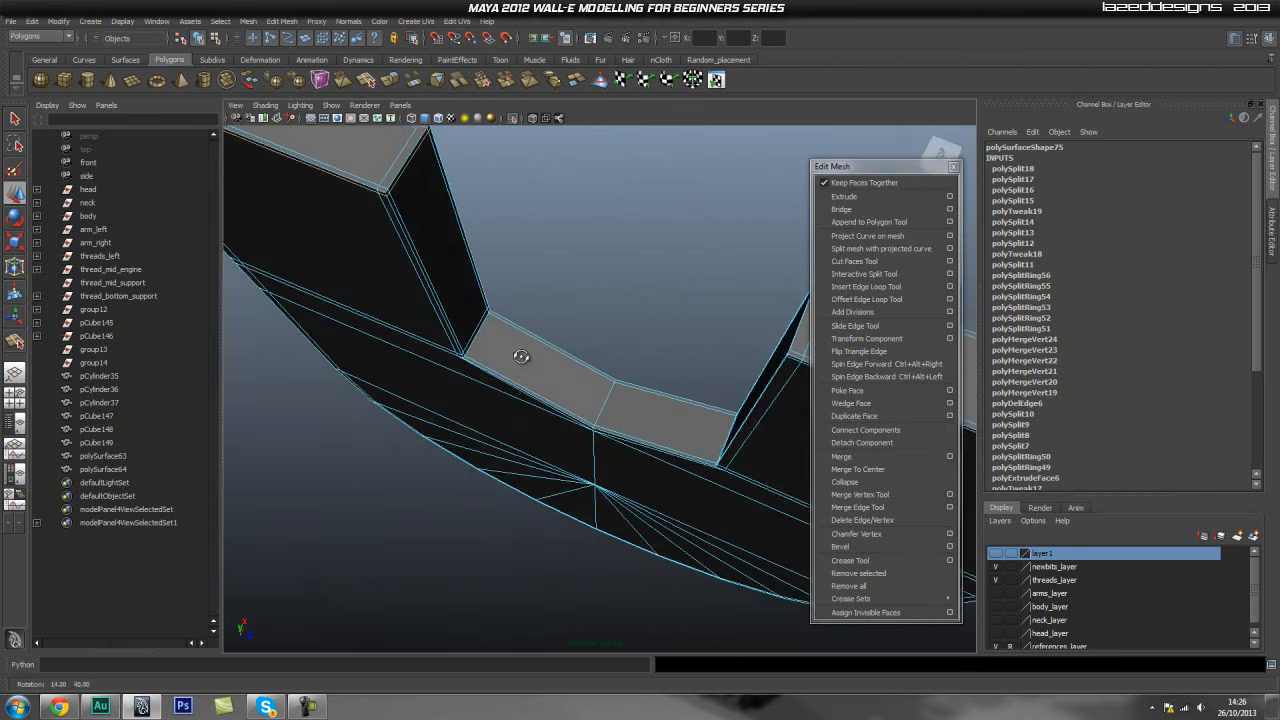
pyautogui.keyDown('alt'); pyautogui.moveTo(523, 354); pyautogui.dragTo(765, 399, button='right'); pyautogui.keyUp('alt')
pyautogui.keyDown('alt'); pyautogui.moveTo(765, 399); pyautogui.dragTo(726, 331); pyautogui.keyUp('alt')
pyautogui.keyDown('alt'); pyautogui.moveTo(726, 331); pyautogui.dragTo(548, 165, button='middle'); pyautogui.keyUp('alt')
pyautogui.keyDown('alt'); pyautogui.moveTo(548, 165); pyautogui.dragTo(540, 403, button='right'); pyautogui.keyUp('alt')
pyautogui.keyDown('alt'); pyautogui.moveTo(540, 403); pyautogui.dragTo(483, 371); pyautogui.keyUp('alt')
pyautogui.press('3')
pyautogui.keyDown('alt'); pyautogui.moveTo(671, 386); pyautogui.dragTo(469, 391, button='right'); pyautogui.keyUp('alt')
pyautogui.click(715, 535)
pyautogui.keyDown('alt'); pyautogui.moveTo(376, 456); pyautogui.dragTo(441, 430); pyautogui.keyUp('alt')
pyautogui.press('q')
pyautogui.moveTo(463, 378); pyautogui.dragTo(502, 364, button='right')
pyautogui.keyDown('alt'); pyautogui.moveTo(399, 432); pyautogui.dragTo(499, 438); pyautogui.keyUp('alt')
pyautogui.click(511, 119)
pyautogui.keyDown('alt'); pyautogui.moveTo(648, 358); pyautogui.dragTo(923, 345); pyautogui.keyUp('alt')
pyautogui.scroll(-5, 580, 361)
pyautogui.keyDown('alt'); pyautogui.moveTo(583, 361); pyautogui.dragTo(485, 383, button='middle'); pyautogui.keyUp('alt')
pyautogui.keyDown('alt'); pyautogui.moveTo(485, 383); pyautogui.dragTo(600, 386); pyautogui.keyUp('alt')
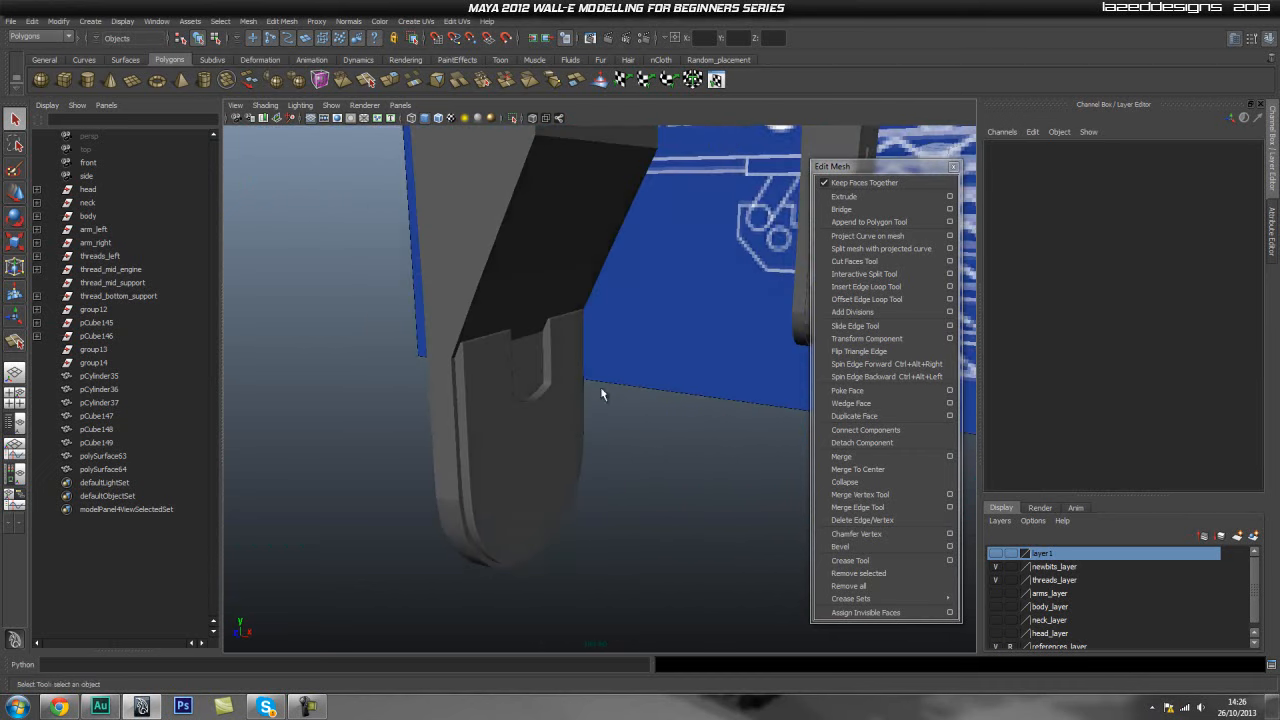
# - Isolate the second shield panel and extrude all its rounded bottom fan faces with an offset of 0.02
pyautogui.click(553, 402)
pyautogui.scroll(3, 460, 445)
pyautogui.click(648, 391)
pyautogui.scroll(-3, 646, 392)
pyautogui.keyDown('alt'); pyautogui.moveTo(640, 392); pyautogui.dragTo(470, 406); pyautogui.keyUp('alt')
pyautogui.click(475, 403)
pyautogui.scroll(3, 654, 371)
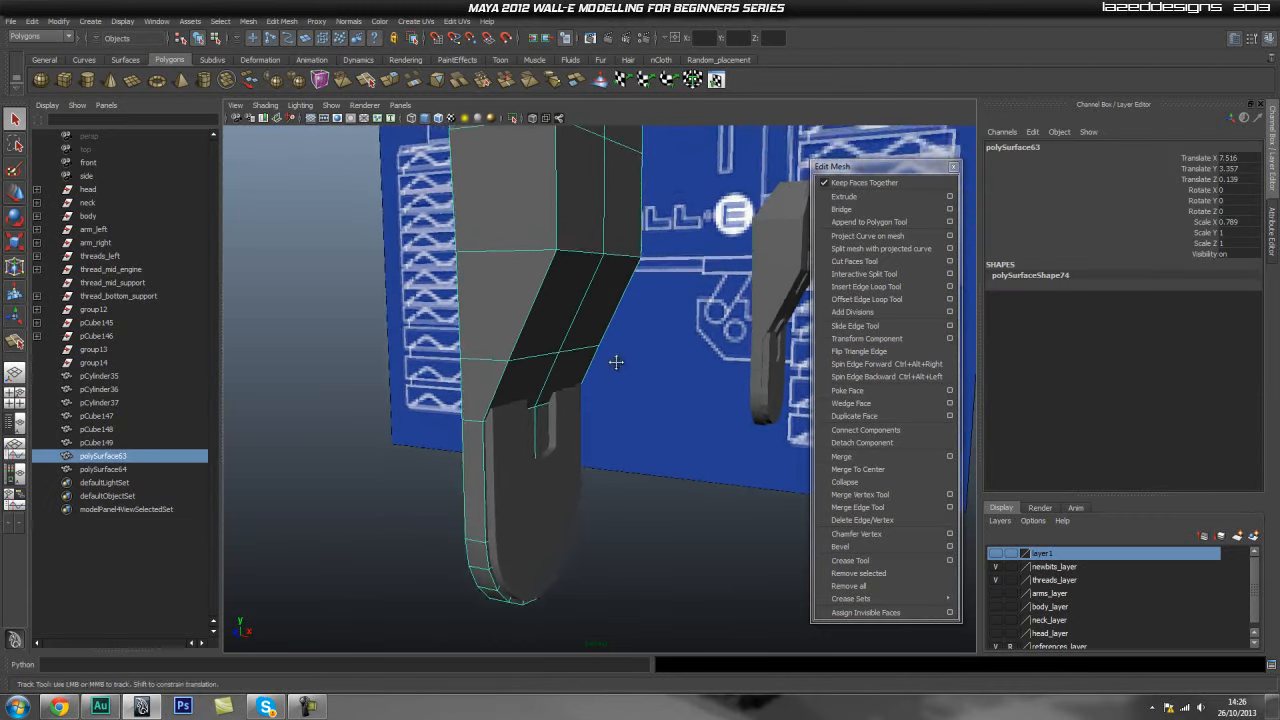
pyautogui.keyDown('alt'); pyautogui.moveTo(614, 363); pyautogui.dragTo(645, 313, button='middle'); pyautogui.keyUp('alt')
pyautogui.click(512, 118)
pyautogui.keyDown('alt'); pyautogui.moveTo(694, 357); pyautogui.dragTo(571, 380); pyautogui.keyUp('alt')
pyautogui.keyDown('alt'); pyautogui.moveTo(571, 380); pyautogui.dragTo(598, 440, button='right'); pyautogui.keyUp('alt')
pyautogui.keyDown('alt'); pyautogui.moveTo(598, 440); pyautogui.dragTo(588, 378, button='middle'); pyautogui.keyUp('alt')
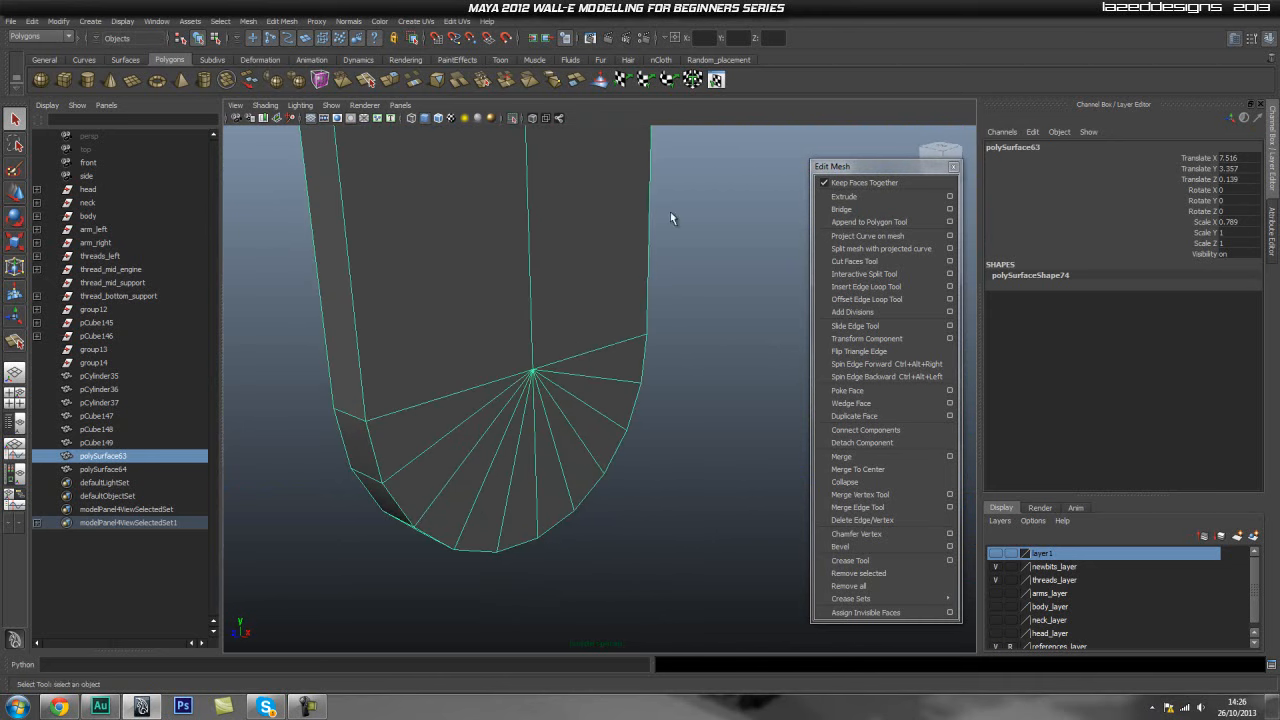
pyautogui.keyDown('alt'); pyautogui.moveTo(500, 309); pyautogui.dragTo(551, 294); pyautogui.keyUp('alt')
pyautogui.keyDown('alt'); pyautogui.moveTo(409, 343); pyautogui.dragTo(449, 440, button='right'); pyautogui.keyUp('alt')
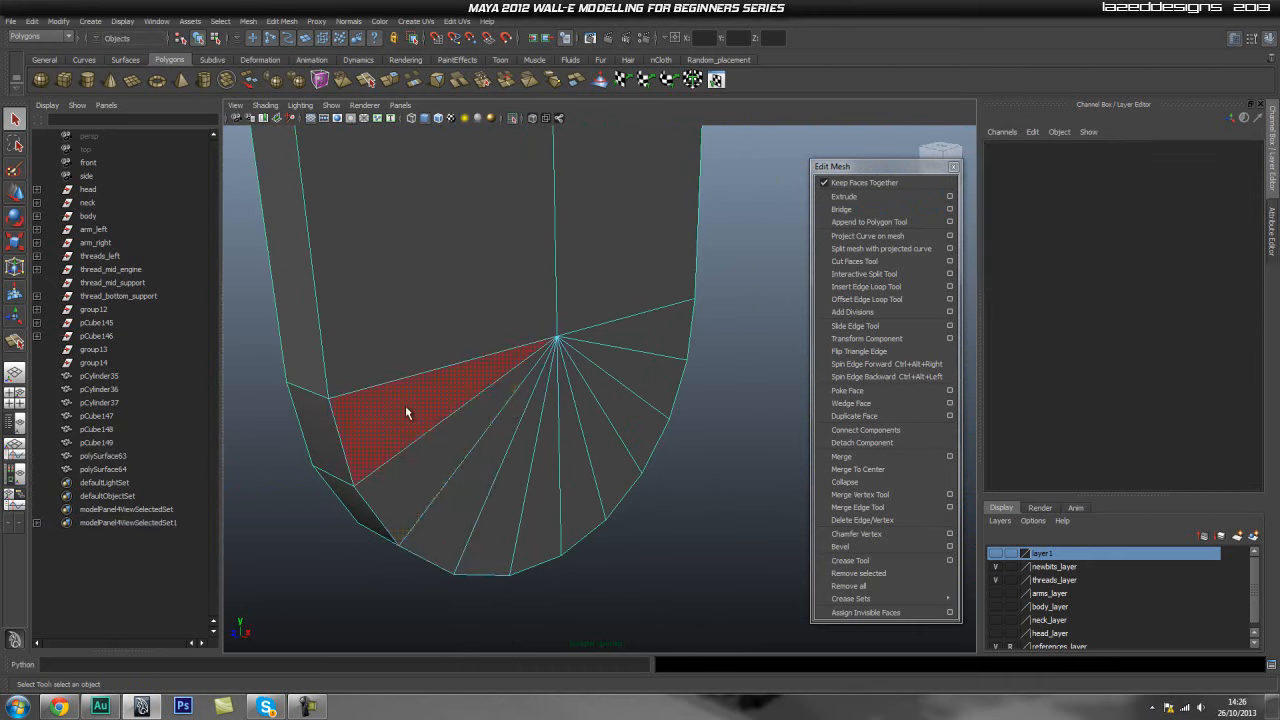
pyautogui.click(406, 412)
pyautogui.keyDown('shift'); pyautogui.click(449, 442); pyautogui.keyUp('shift')
pyautogui.keyDown('shift'); pyautogui.click(491, 470); pyautogui.keyUp('shift')
pyautogui.keyDown('shift'); pyautogui.click(513, 478); pyautogui.keyUp('shift')
pyautogui.keyDown('shift'); pyautogui.click(538, 470); pyautogui.keyUp('shift')
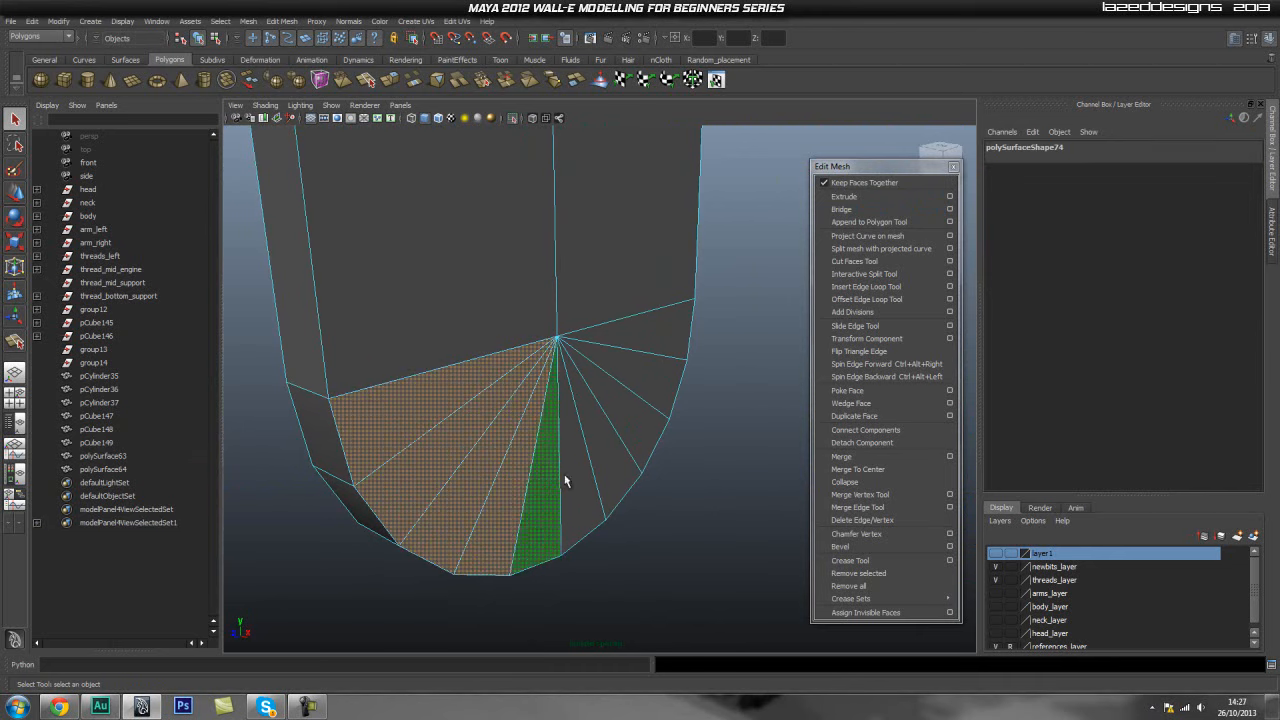
pyautogui.keyDown('shift'); pyautogui.click(576, 462); pyautogui.keyUp('shift')
pyautogui.keyDown('shift'); pyautogui.click(612, 450); pyautogui.keyUp('shift')
pyautogui.keyDown('shift'); pyautogui.click(636, 432); pyautogui.keyUp('shift')
pyautogui.keyDown('alt'); pyautogui.moveTo(654, 337); pyautogui.dragTo(643, 391); pyautogui.keyUp('alt')
pyautogui.keyDown('shift'); pyautogui.click(621, 438); pyautogui.keyUp('shift')
pyautogui.keyDown('shift'); pyautogui.click(600, 495); pyautogui.keyUp('shift')
pyautogui.keyDown('shift'); pyautogui.click(577, 508); pyautogui.keyUp('shift')
pyautogui.keyDown('shift'); pyautogui.click(555, 530); pyautogui.keyUp('shift')
pyautogui.keyDown('shift'); pyautogui.click(522, 512); pyautogui.keyUp('shift')
pyautogui.keyDown('shift'); pyautogui.click(505, 485); pyautogui.keyUp('shift')
pyautogui.keyDown('shift'); pyautogui.click(491, 474); pyautogui.keyUp('shift')
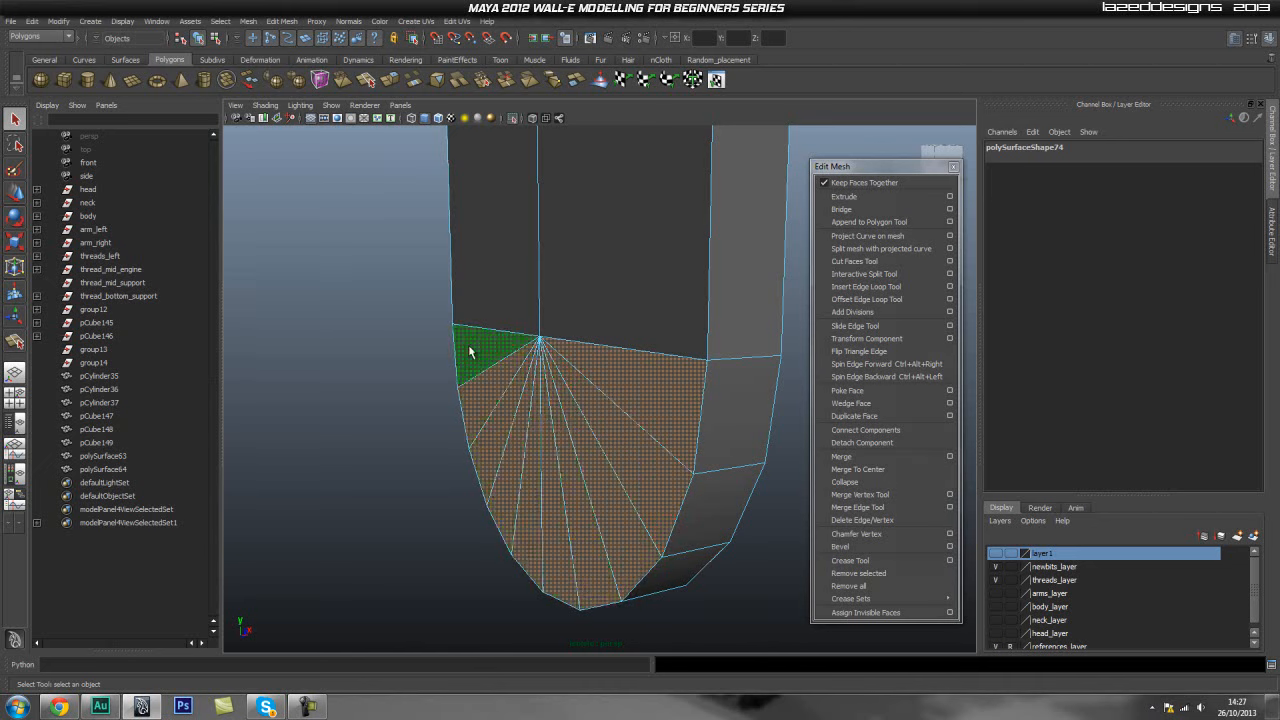
pyautogui.click(845, 196)
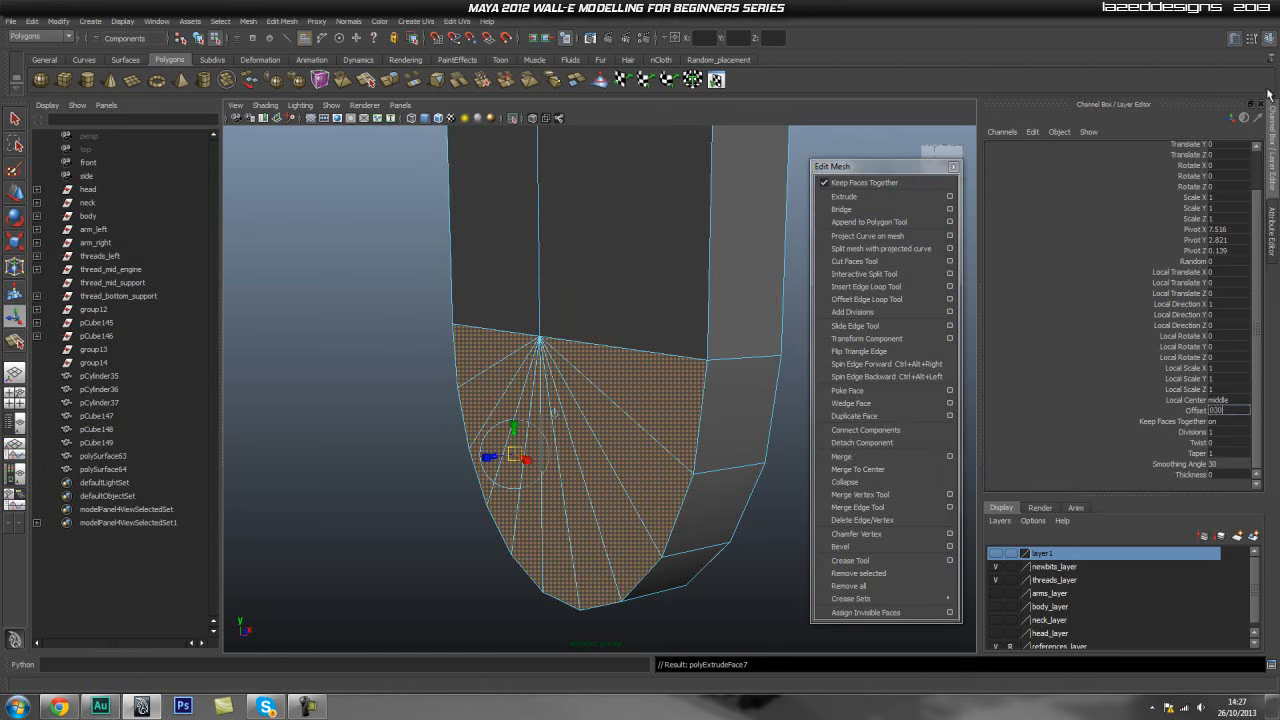
pyautogui.press('Return')
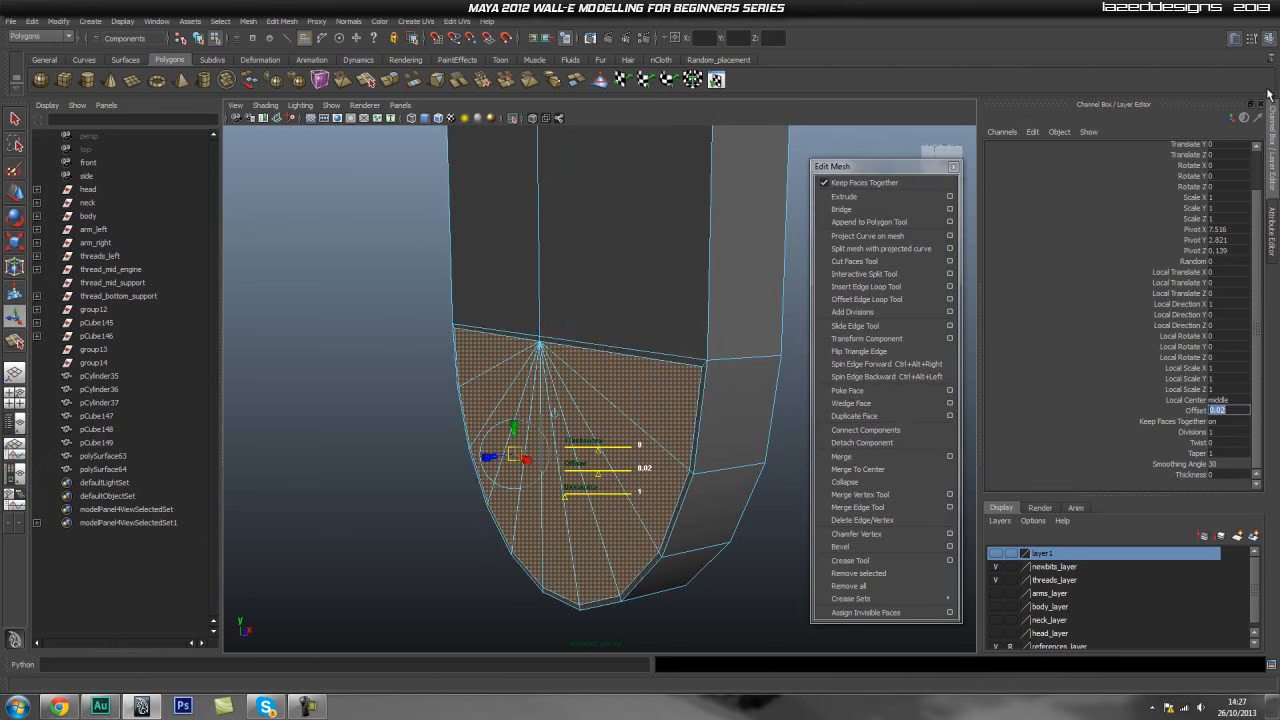
# - Insert two edge loops along the panel's side thickness around the extruded fan border
pyautogui.keyDown('alt'); pyautogui.moveTo(685, 295); pyautogui.dragTo(463, 296); pyautogui.keyUp('alt')
pyautogui.press('q')
pyautogui.moveTo(463, 296); pyautogui.dragTo(528, 288, button='right')
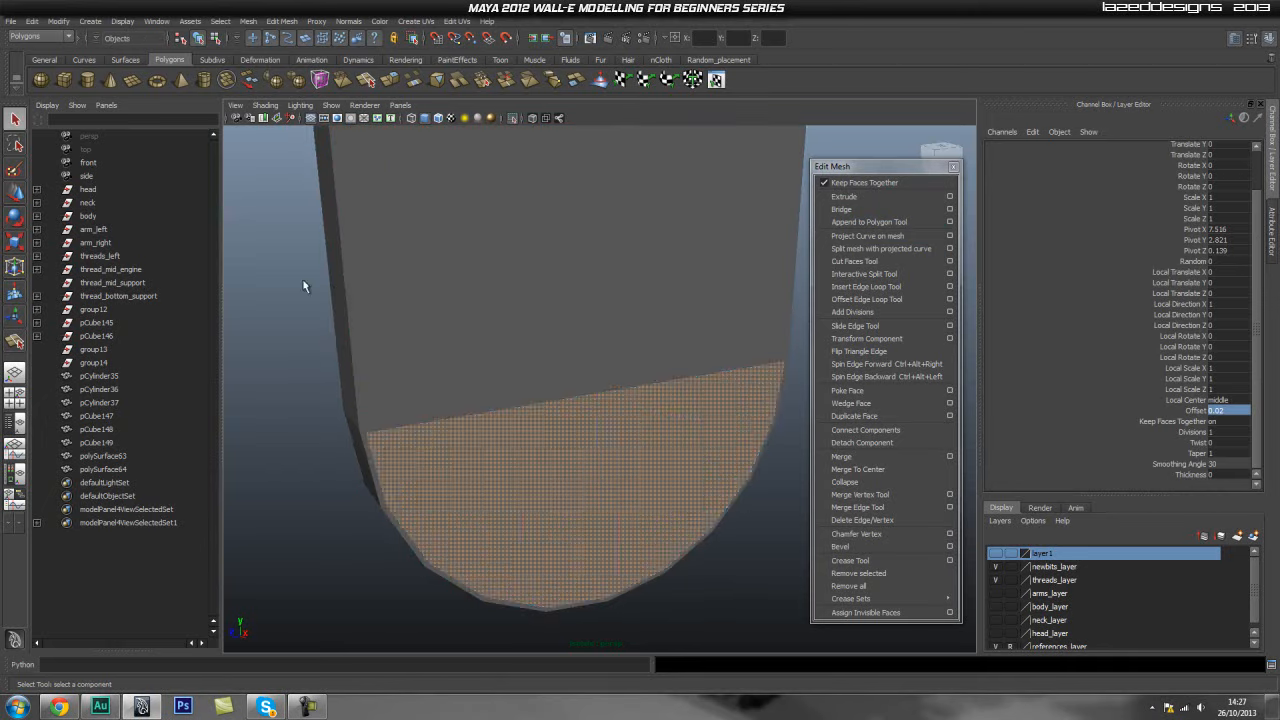
pyautogui.click(304, 287)
pyautogui.scroll(-4, 565, 278)
pyautogui.click(560, 323)
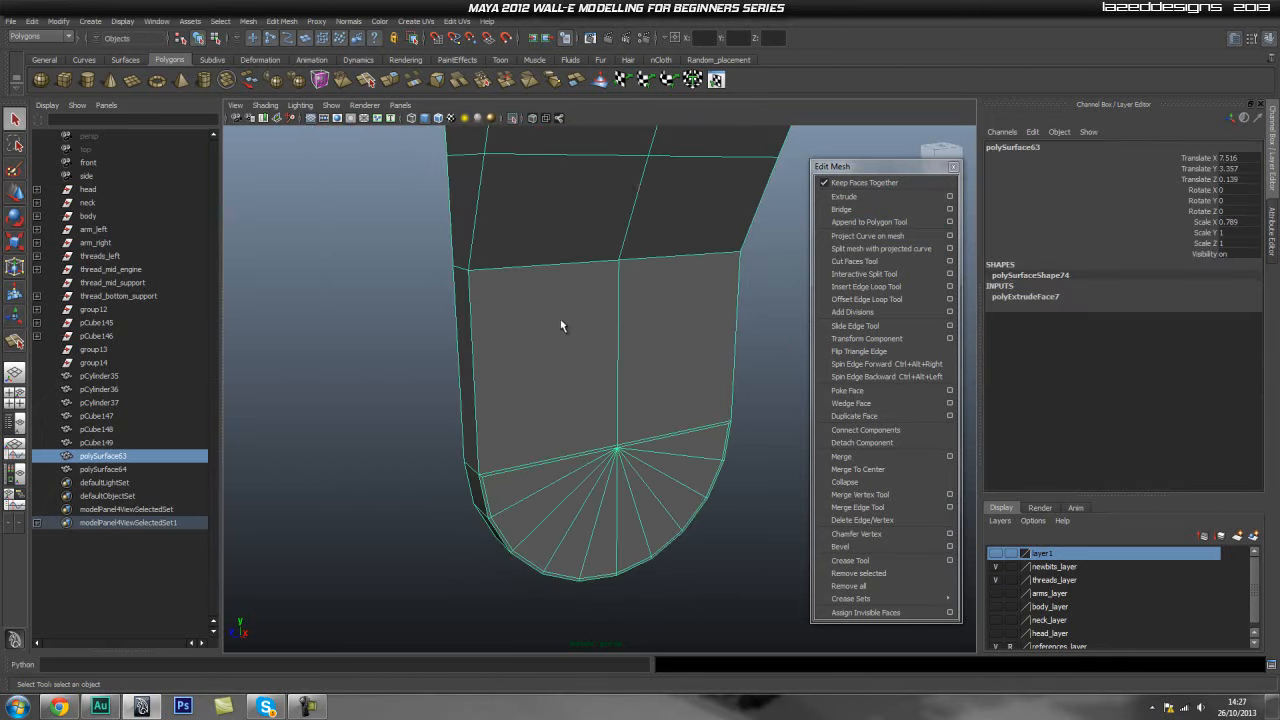
pyautogui.click(866, 287)
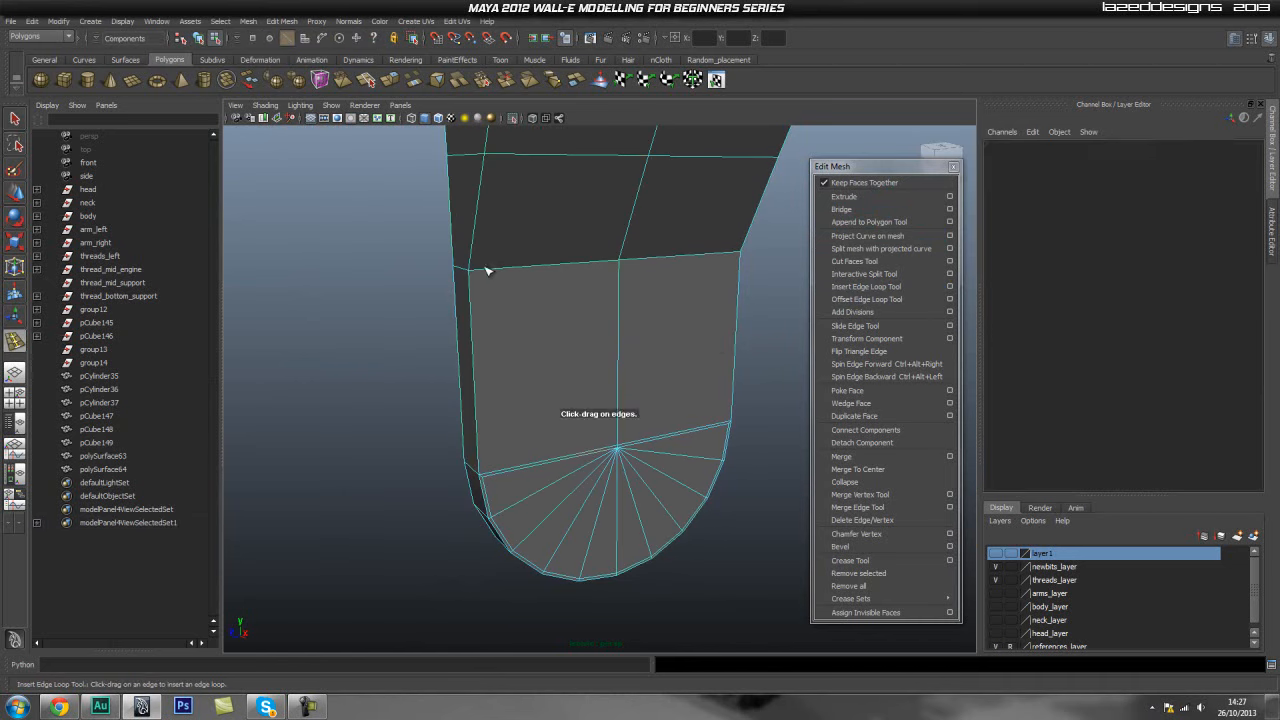
pyautogui.moveTo(477, 277); pyautogui.dragTo(485, 273)
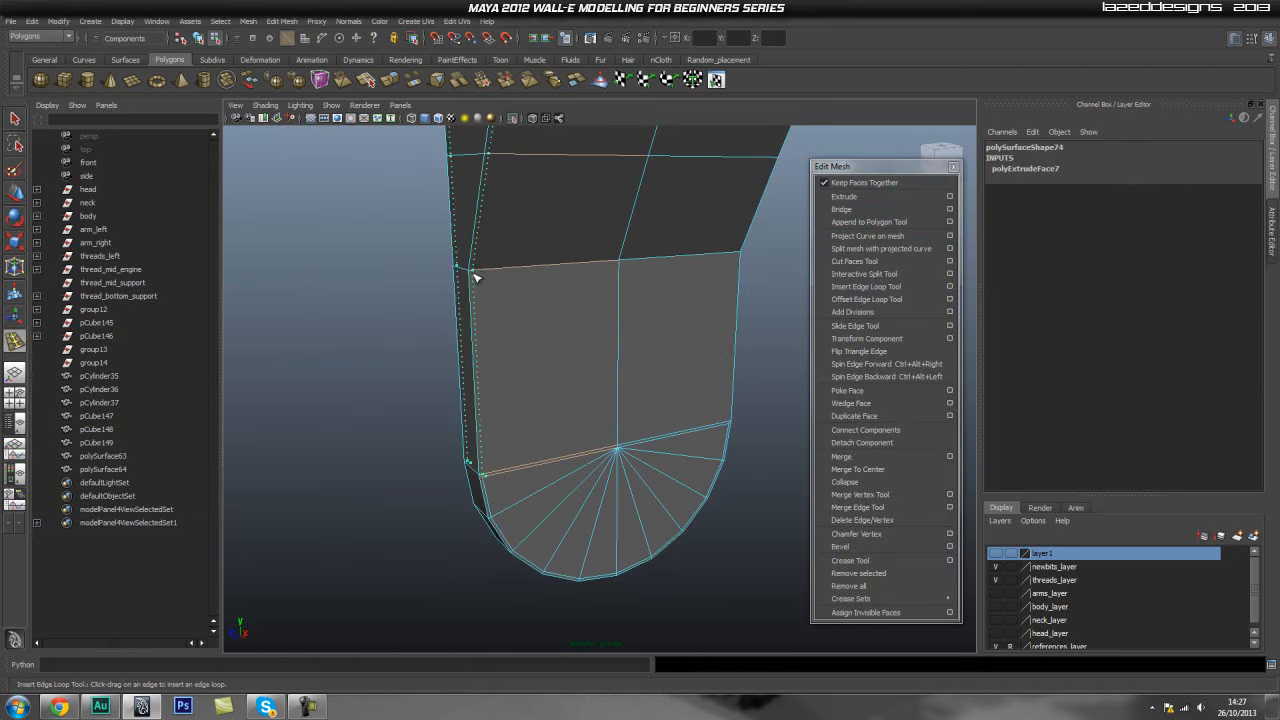
pyautogui.moveTo(476, 278); pyautogui.dragTo(476, 278)
pyautogui.keyDown('alt'); pyautogui.moveTo(750, 273); pyautogui.dragTo(647, 294); pyautogui.keyUp('alt')
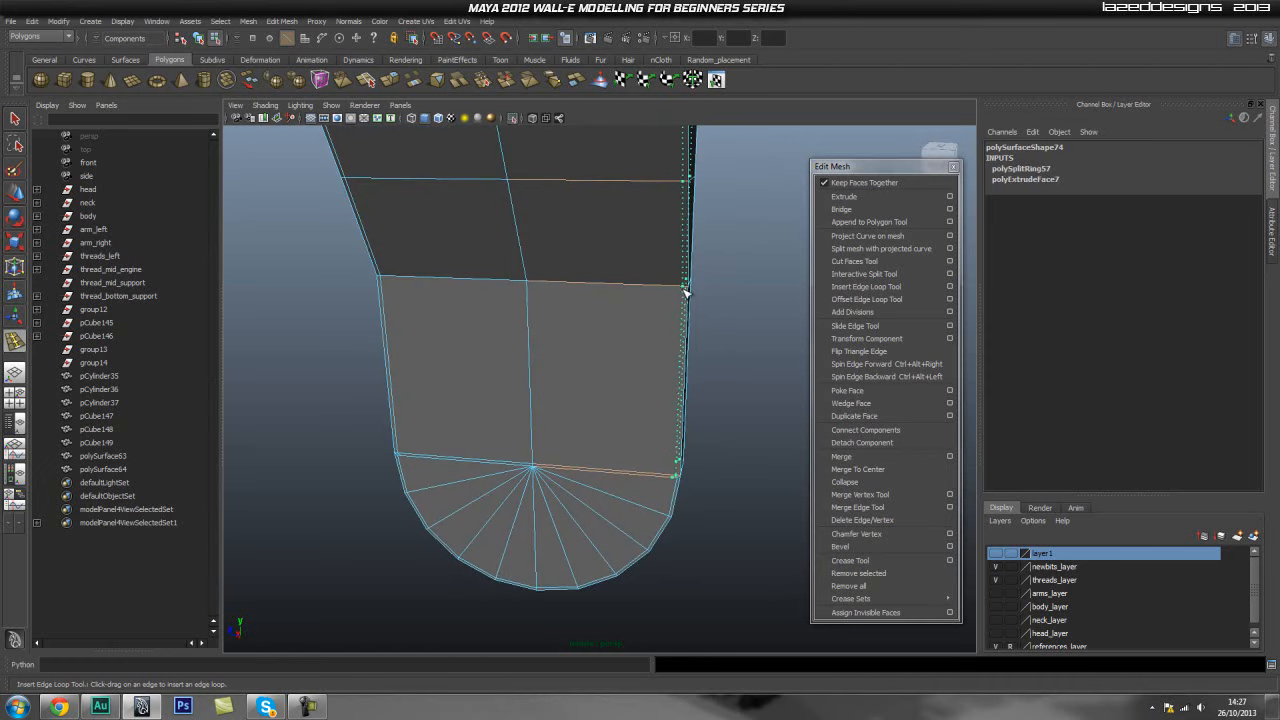
pyautogui.click(686, 292)
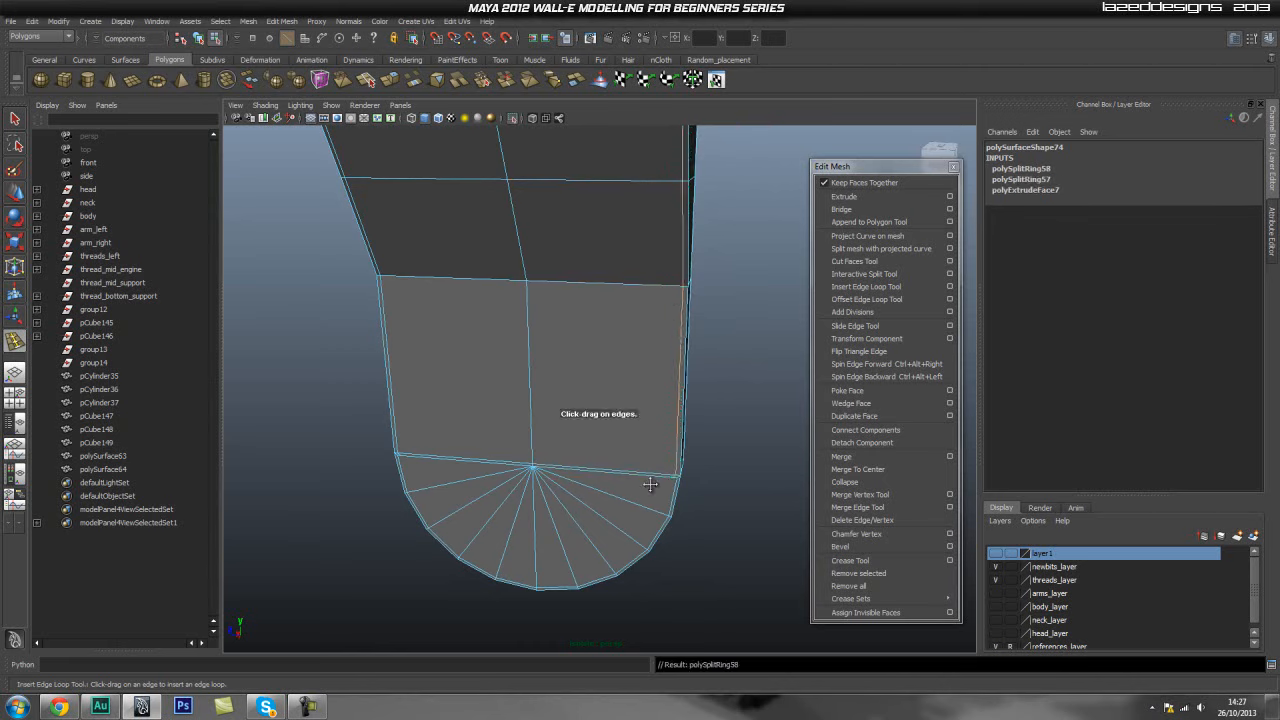
pyautogui.scroll(6, 651, 480)
pyautogui.keyDown('alt'); pyautogui.moveTo(676, 408); pyautogui.dragTo(766, 373); pyautogui.keyUp('alt')
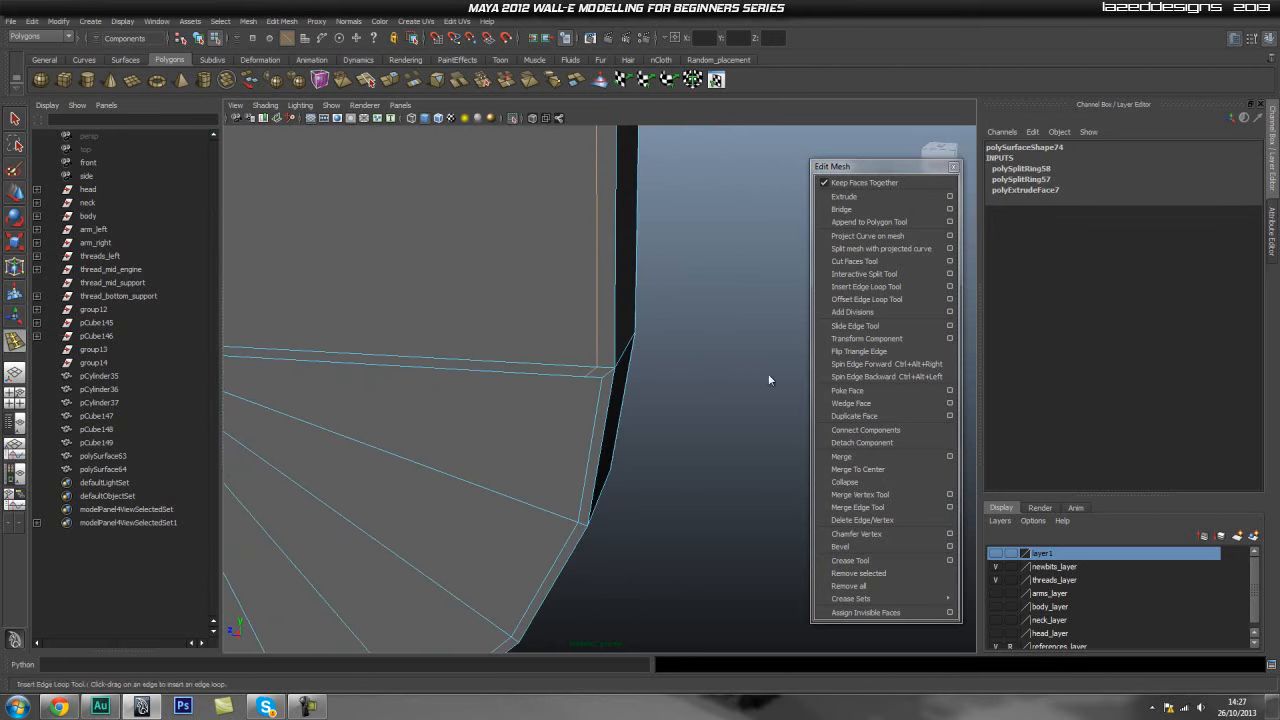
# - Move a side vertex at the new edge loop to line it up with the panel edge
pyautogui.press('w')
pyautogui.keyDown('alt'); pyautogui.moveTo(689, 304); pyautogui.dragTo(575, 258, button='right'); pyautogui.keyUp('alt')
pyautogui.keyDown('alt'); pyautogui.moveTo(659, 257); pyautogui.dragTo(651, 326, button='middle'); pyautogui.keyUp('alt')
pyautogui.keyDown('alt'); pyautogui.moveTo(735, 265); pyautogui.dragTo(625, 236, button='right'); pyautogui.keyUp('alt')
pyautogui.keyDown('alt'); pyautogui.moveTo(672, 266); pyautogui.dragTo(646, 413, button='middle'); pyautogui.keyUp('alt')
pyautogui.keyDown('alt'); pyautogui.moveTo(651, 330); pyautogui.dragTo(542, 297, button='right'); pyautogui.keyUp('alt')
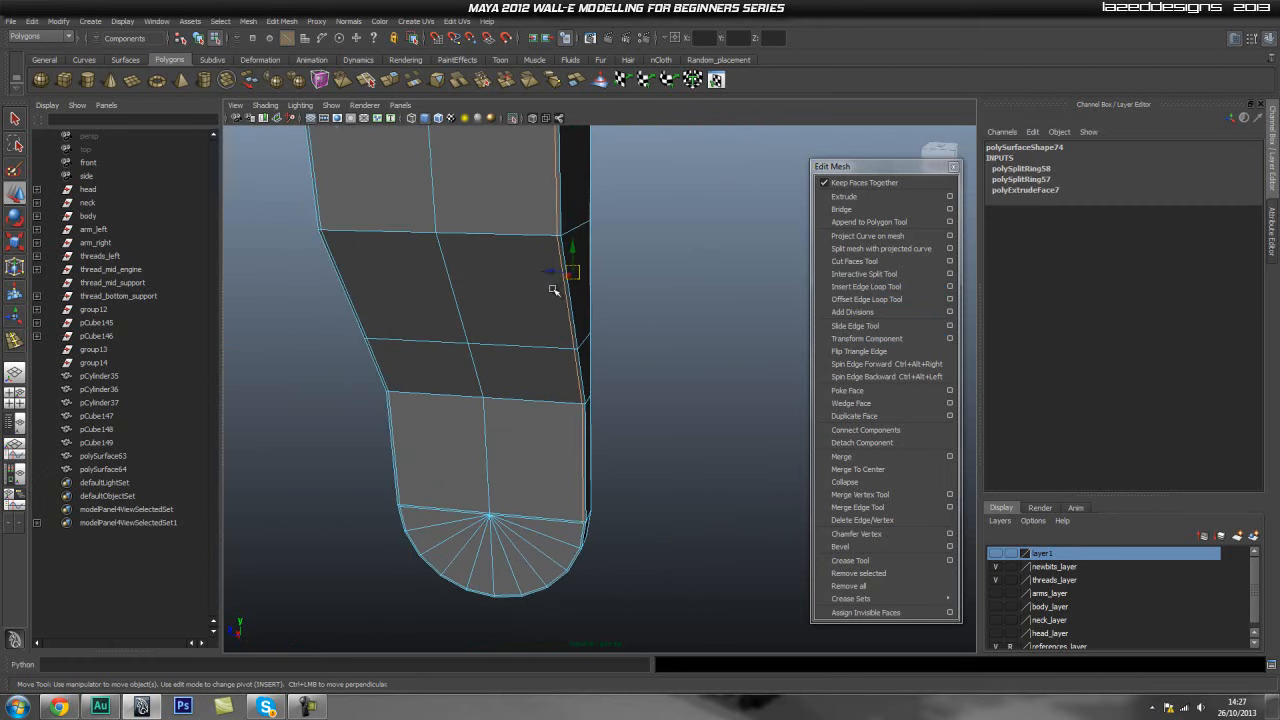
pyautogui.moveTo(550, 274); pyautogui.dragTo(552, 275)
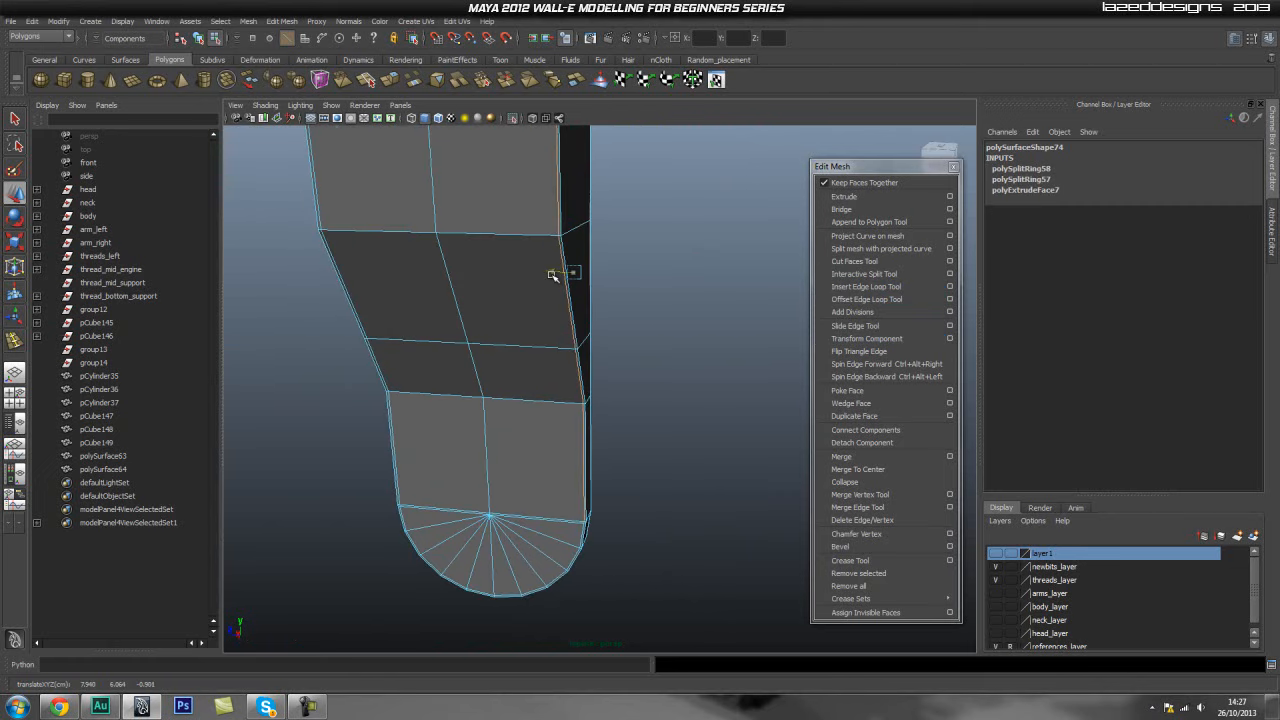
pyautogui.keyDown('alt'); pyautogui.moveTo(552, 278); pyautogui.dragTo(680, 318, button='right'); pyautogui.keyUp('alt')
pyautogui.keyDown('alt'); pyautogui.moveTo(577, 417); pyautogui.dragTo(616, 184, button='middle'); pyautogui.keyUp('alt')
pyautogui.keyDown('alt'); pyautogui.moveTo(540, 346); pyautogui.dragTo(562, 350, button='right'); pyautogui.keyUp('alt')
pyautogui.keyDown('alt'); pyautogui.moveTo(586, 310); pyautogui.dragTo(583, 137, button='middle'); pyautogui.keyUp('alt')
# - Merge the stray vertices left by the extrusion onto the fan centre and border corners with the Merge Vertex Tool
pyautogui.click(890, 495)
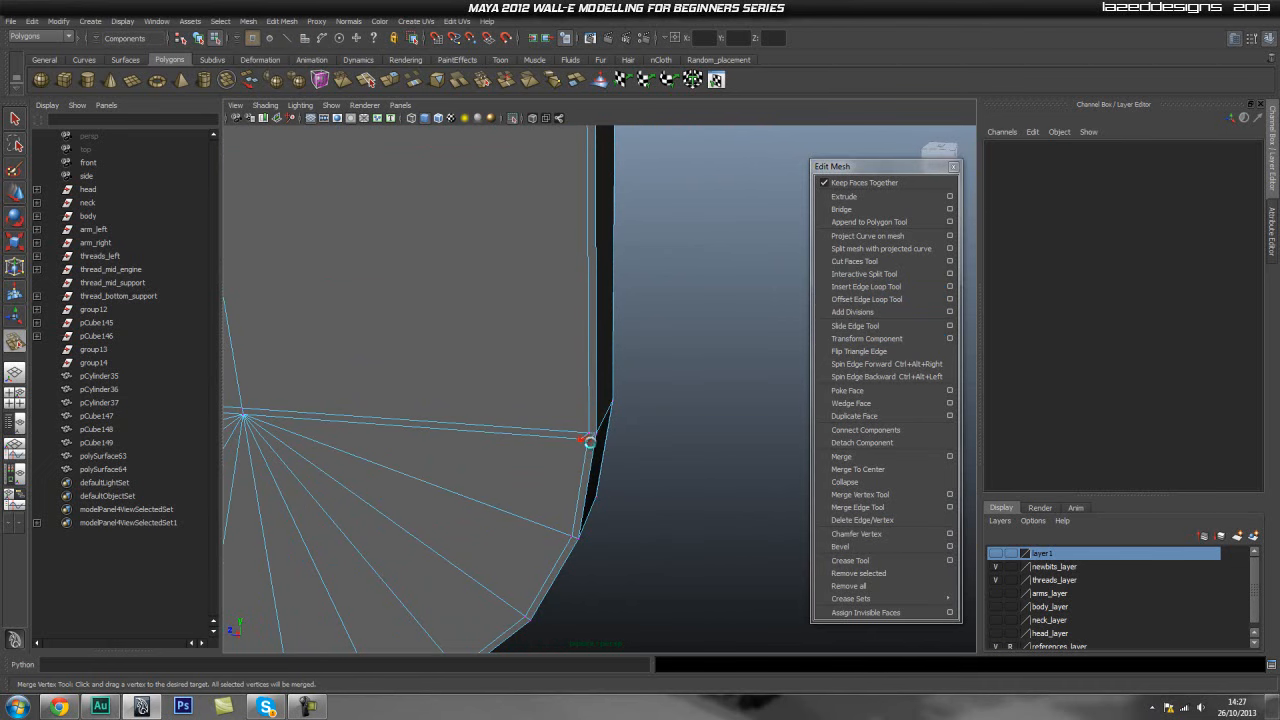
pyautogui.moveTo(590, 440); pyautogui.dragTo(596, 435)
pyautogui.keyDown('alt'); pyautogui.moveTo(456, 457); pyautogui.dragTo(877, 449, button='middle'); pyautogui.keyUp('alt')
pyautogui.keyDown('alt'); pyautogui.moveTo(440, 391); pyautogui.dragTo(640, 430, button='middle'); pyautogui.keyUp('alt')
pyautogui.keyDown('alt'); pyautogui.moveTo(641, 430); pyautogui.dragTo(705, 434, button='right'); pyautogui.keyUp('alt')
pyautogui.keyDown('alt'); pyautogui.moveTo(458, 424); pyautogui.dragTo(556, 406, button='middle'); pyautogui.keyUp('alt')
pyautogui.moveTo(549, 418); pyautogui.dragTo(785, 428)
pyautogui.moveTo(573, 474); pyautogui.dragTo(578, 477)
pyautogui.keyDown('alt'); pyautogui.moveTo(566, 474); pyautogui.dragTo(838, 446, button='middle'); pyautogui.keyUp('alt')
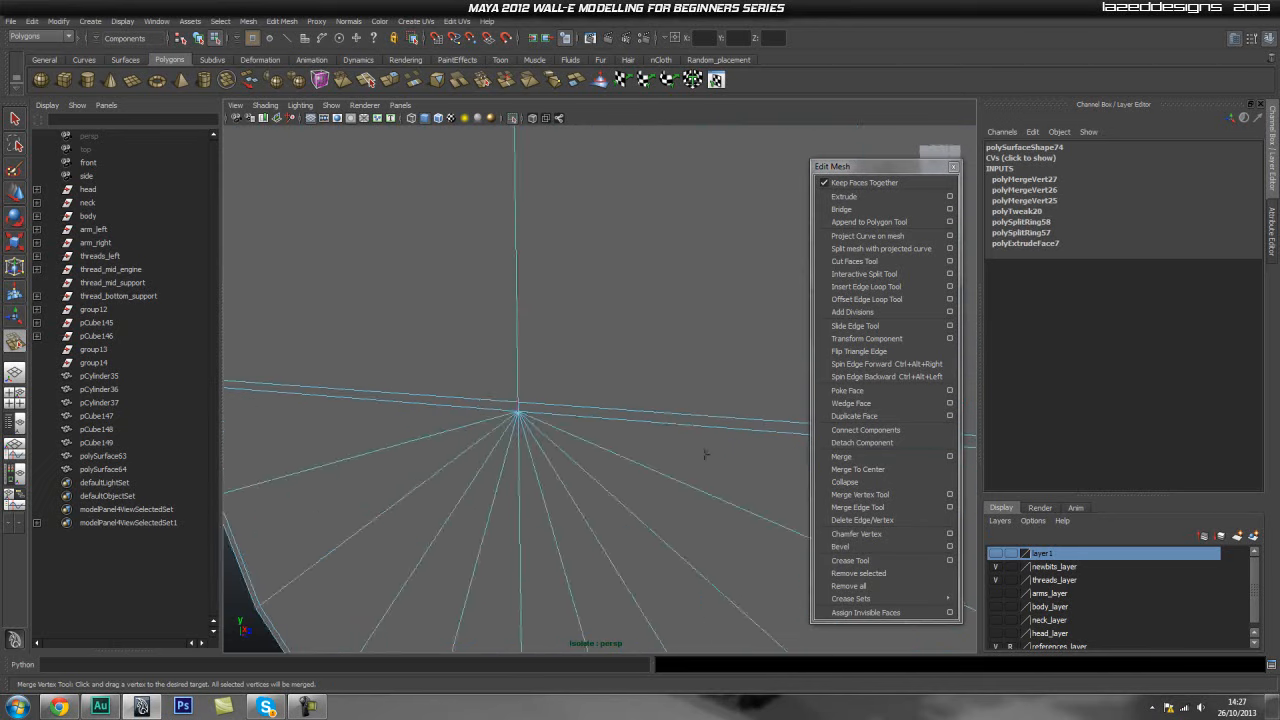
pyautogui.keyDown('alt'); pyautogui.moveTo(320, 428); pyautogui.dragTo(559, 434, button='middle'); pyautogui.keyUp('alt')
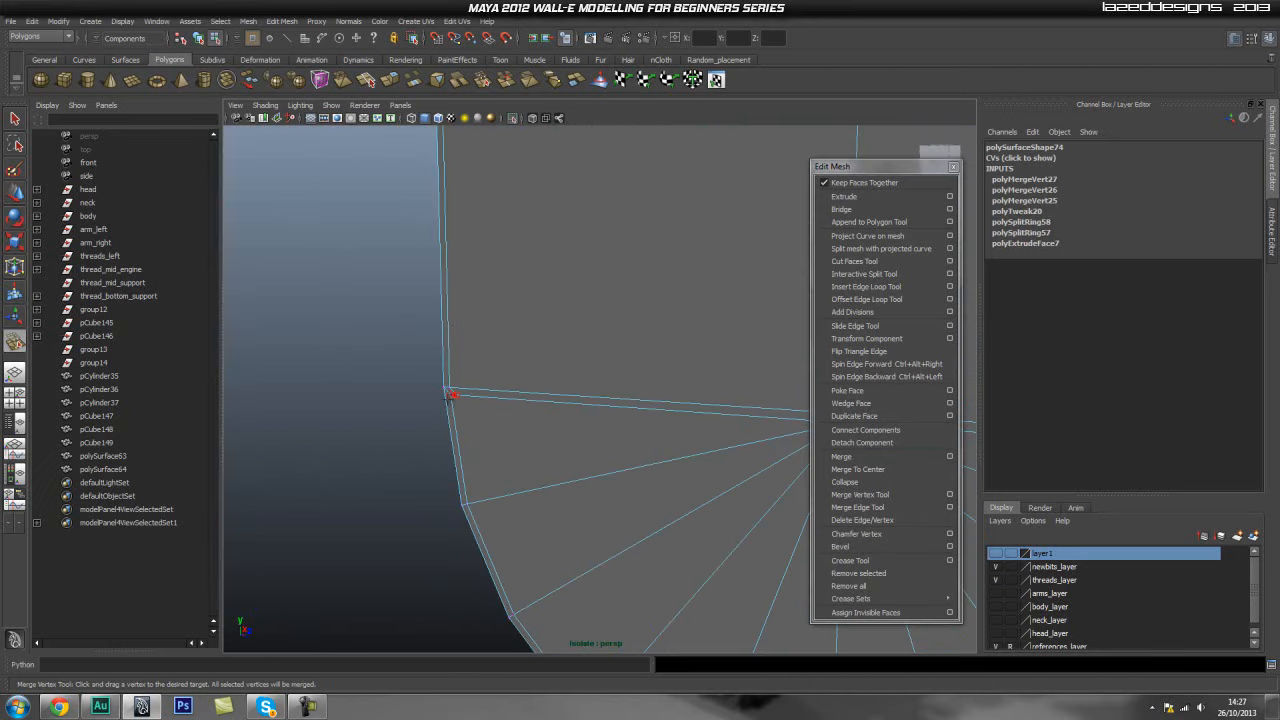
pyautogui.moveTo(448, 398); pyautogui.dragTo(450, 401)
pyautogui.keyDown('alt'); pyautogui.moveTo(634, 448); pyautogui.dragTo(481, 422, button='middle'); pyautogui.keyUp('alt')
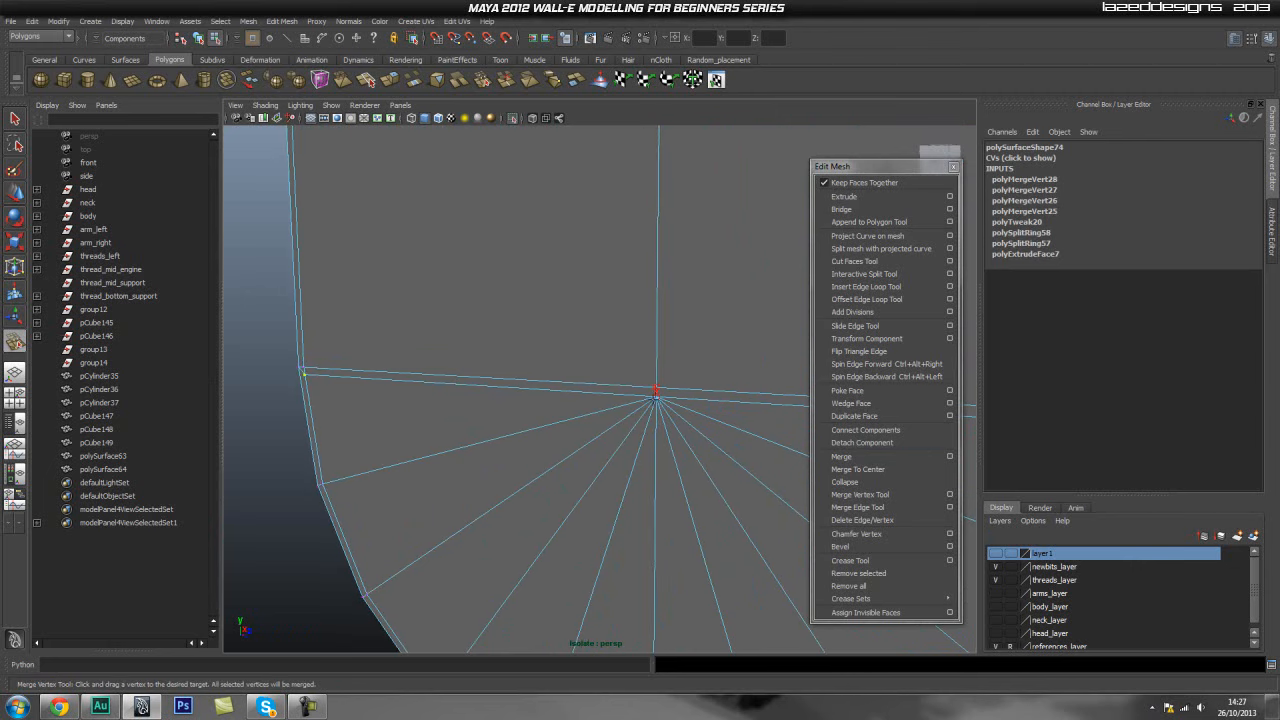
pyautogui.moveTo(655, 390); pyautogui.dragTo(656, 399)
pyautogui.keyDown('alt'); pyautogui.moveTo(592, 419); pyautogui.dragTo(535, 434, button='middle'); pyautogui.keyUp('alt')
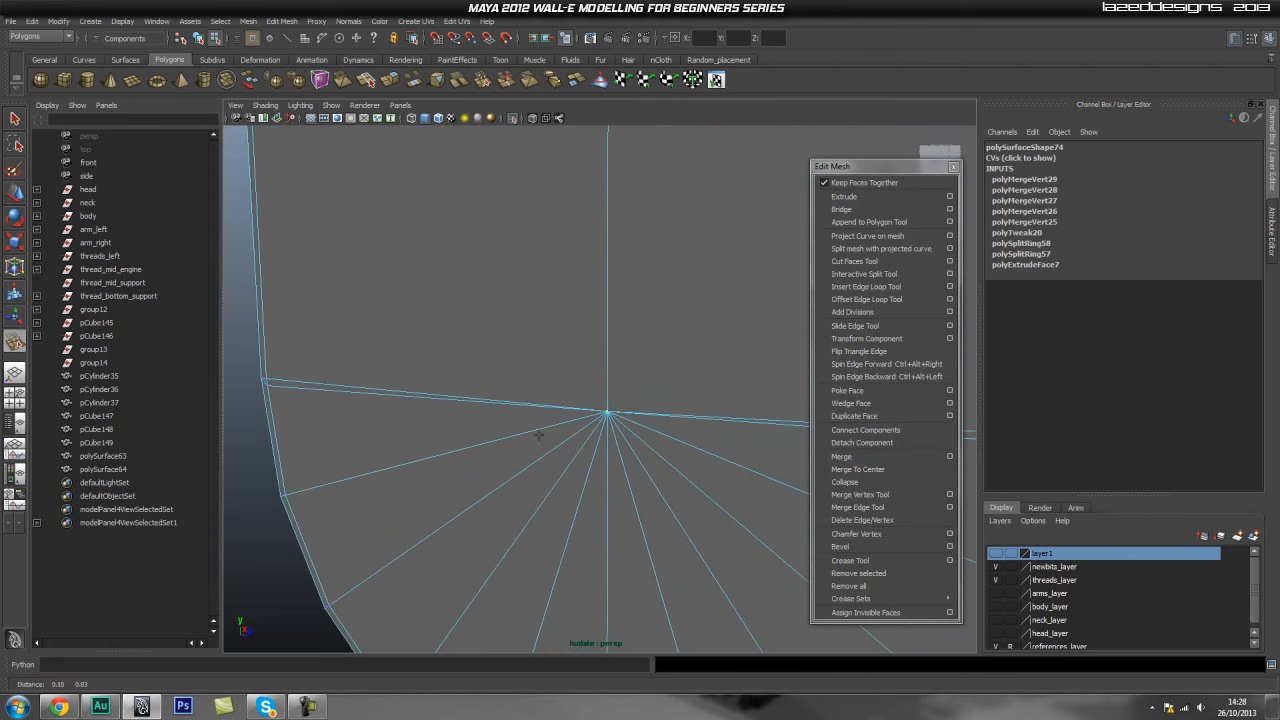
pyautogui.keyDown('alt'); pyautogui.moveTo(683, 434); pyautogui.dragTo(604, 434, button='right'); pyautogui.keyUp('alt')
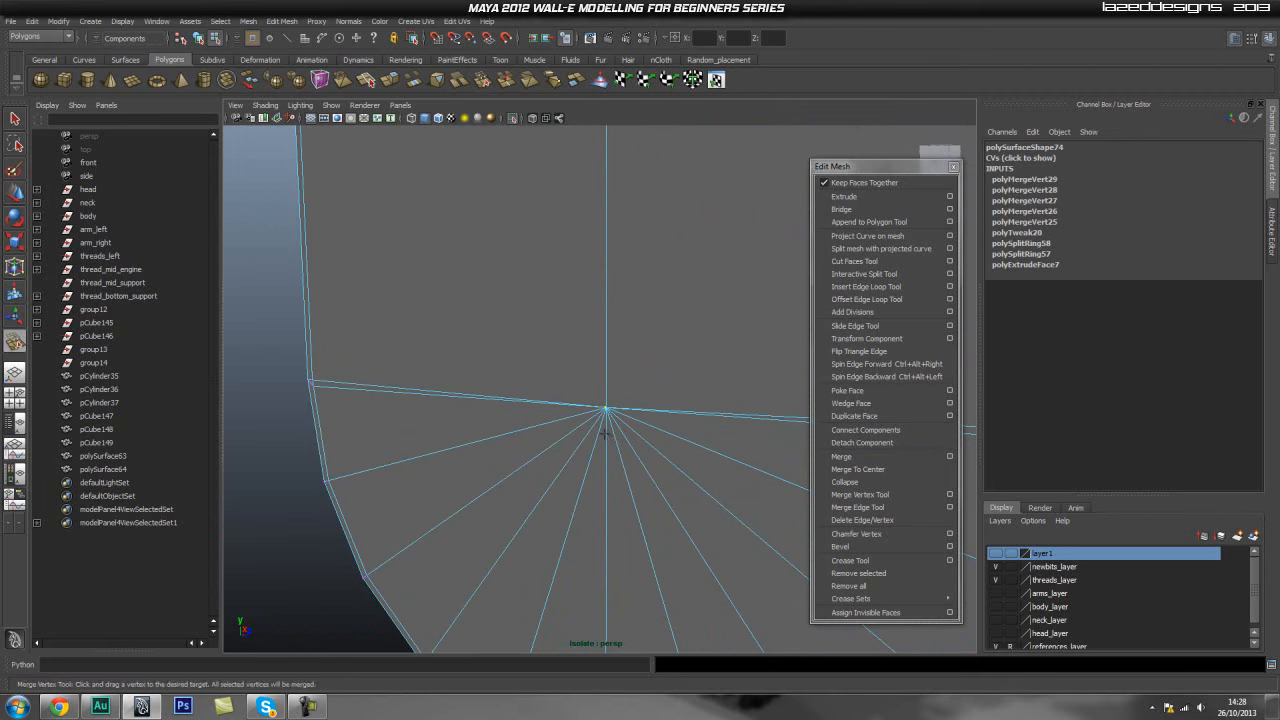
# - Undo the last merge and merge the remaining stray vertices onto the fan centre and corners
pyautogui.hotkey('ctrl', 'z')
pyautogui.moveTo(606, 398); pyautogui.dragTo(606, 409)
pyautogui.keyDown('alt'); pyautogui.moveTo(450, 400); pyautogui.dragTo(636, 412, button='middle'); pyautogui.keyUp('alt')
pyautogui.keyDown('alt'); pyautogui.moveTo(395, 420); pyautogui.dragTo(468, 423, button='right'); pyautogui.keyUp('alt')
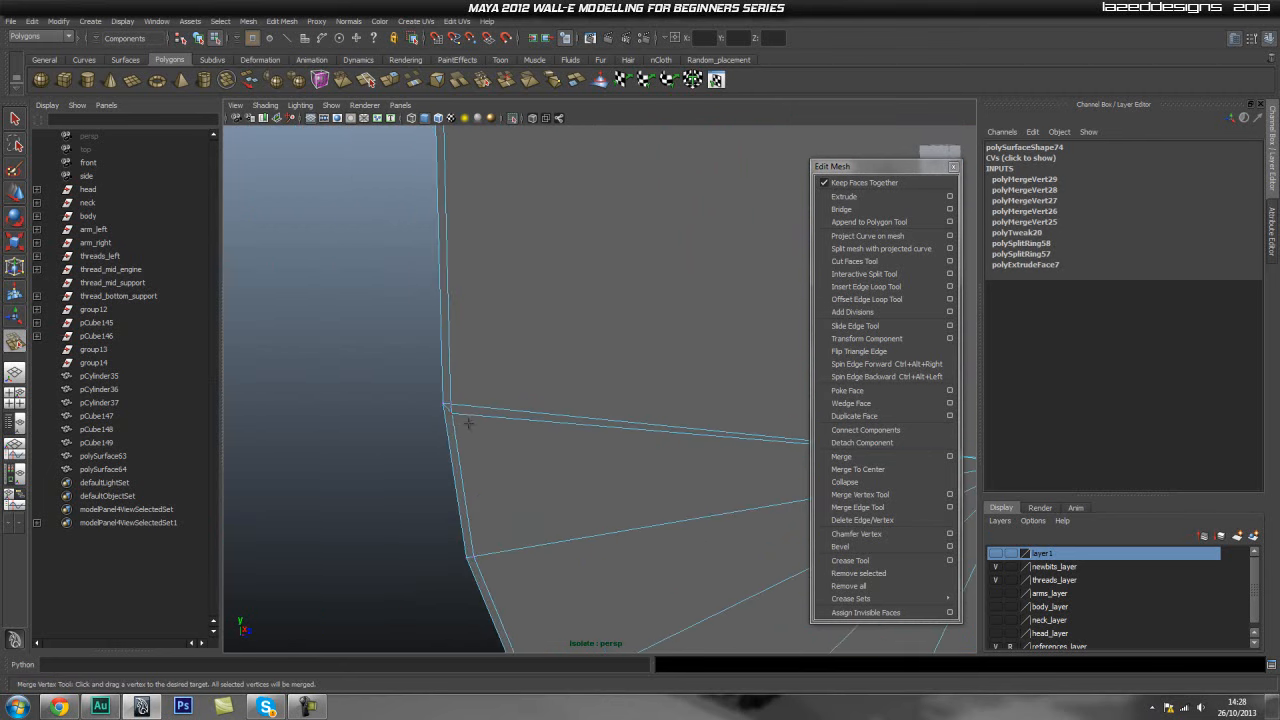
pyautogui.moveTo(453, 406); pyautogui.dragTo(444, 404)
pyautogui.keyDown('alt'); pyautogui.moveTo(715, 443); pyautogui.dragTo(677, 446, button='right'); pyautogui.keyUp('alt')
pyautogui.keyDown('alt'); pyautogui.moveTo(677, 446); pyautogui.dragTo(260, 425, button='middle'); pyautogui.keyUp('alt')
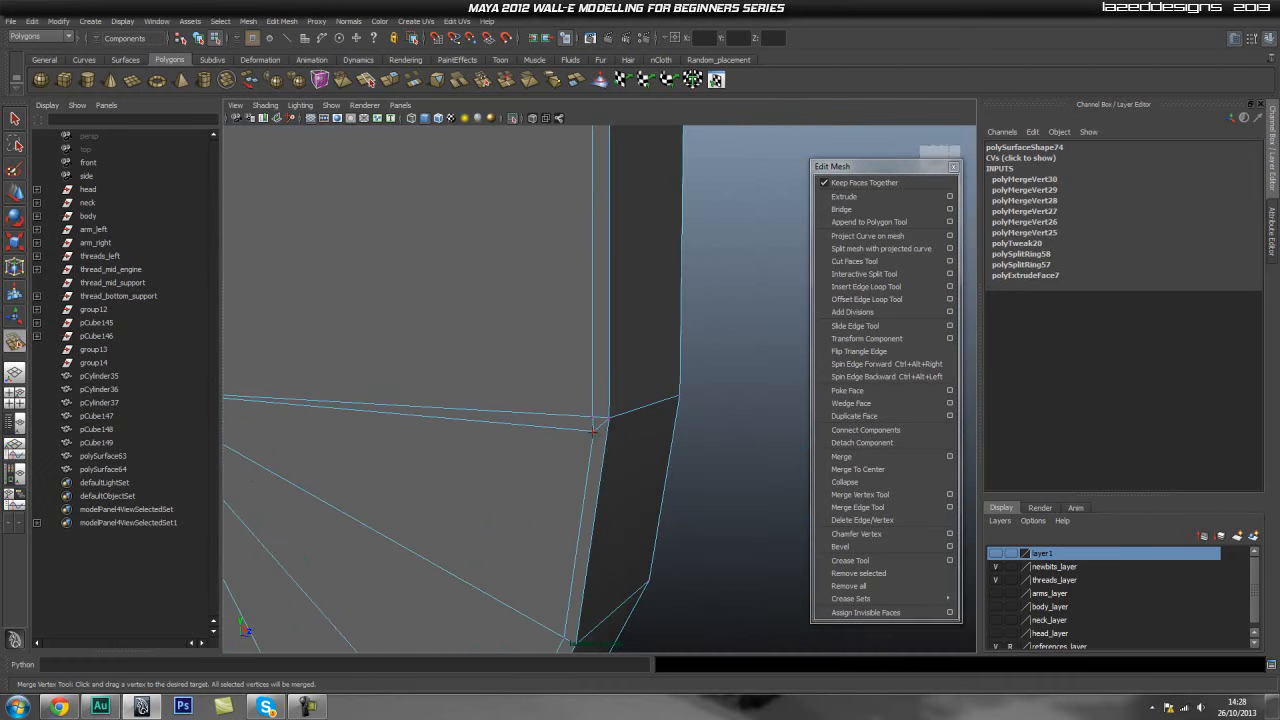
pyautogui.moveTo(593, 424); pyautogui.dragTo(590, 414)
pyautogui.keyDown('alt'); pyautogui.moveTo(746, 380); pyautogui.dragTo(524, 398); pyautogui.keyUp('alt')
pyautogui.keyDown('alt'); pyautogui.moveTo(655, 379); pyautogui.dragTo(480, 418, button='middle'); pyautogui.keyUp('alt')
pyautogui.keyDown('alt'); pyautogui.moveTo(711, 389); pyautogui.dragTo(486, 383); pyautogui.keyUp('alt')
pyautogui.moveTo(671, 389); pyautogui.dragTo(672, 391)
pyautogui.keyDown('alt'); pyautogui.moveTo(672, 391); pyautogui.dragTo(606, 380, button='middle'); pyautogui.keyUp('alt')
pyautogui.keyDown('alt'); pyautogui.moveTo(606, 380); pyautogui.dragTo(671, 377); pyautogui.keyUp('alt')
pyautogui.keyDown('alt'); pyautogui.moveTo(671, 377); pyautogui.dragTo(600, 403); pyautogui.keyUp('alt')
# - Return to object mode, select the panel and frame it in the view
pyautogui.press('q')
pyautogui.rightClick(593, 378)
pyautogui.click(642, 362)
pyautogui.keyDown('alt'); pyautogui.moveTo(643, 360); pyautogui.dragTo(571, 387); pyautogui.keyUp('alt')
pyautogui.press('f')
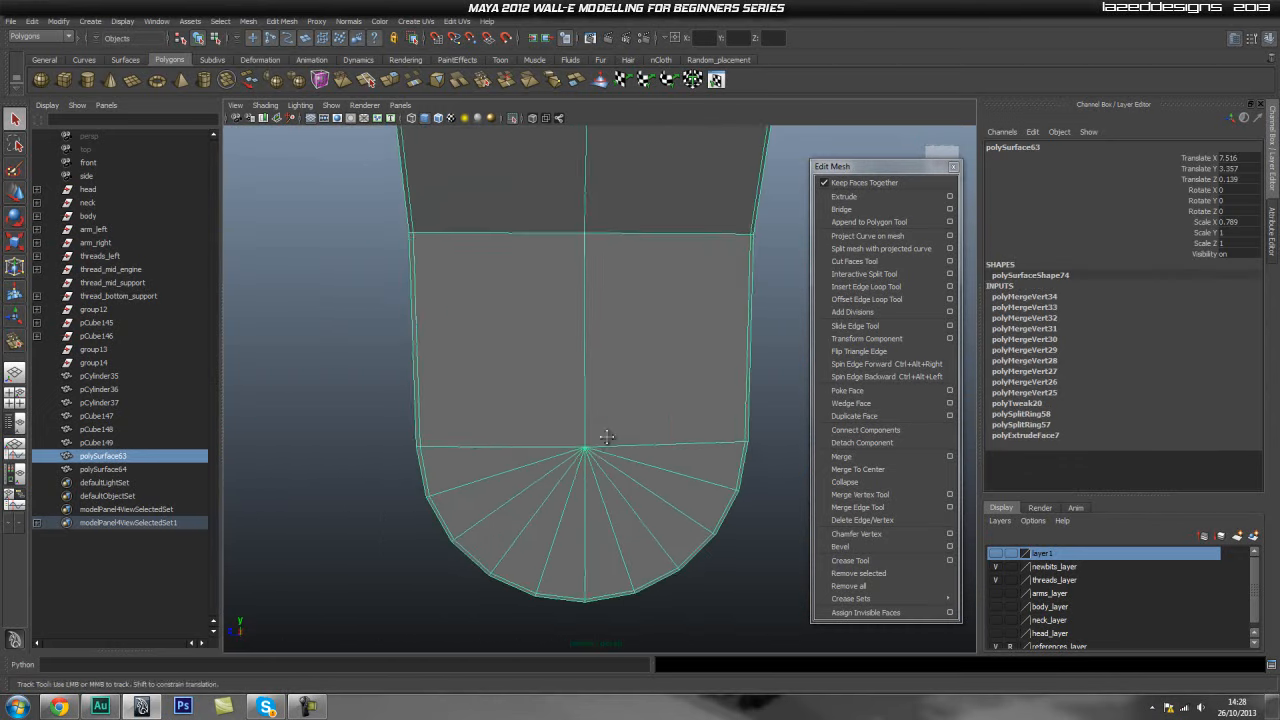
# - Insert several edge loops close to the panel's borders with the Insert Edge Loop Tool
pyautogui.press('3')
pyautogui.press('1')
pyautogui.keyDown('alt'); pyautogui.moveTo(543, 438); pyautogui.dragTo(540, 360); pyautogui.keyUp('alt')
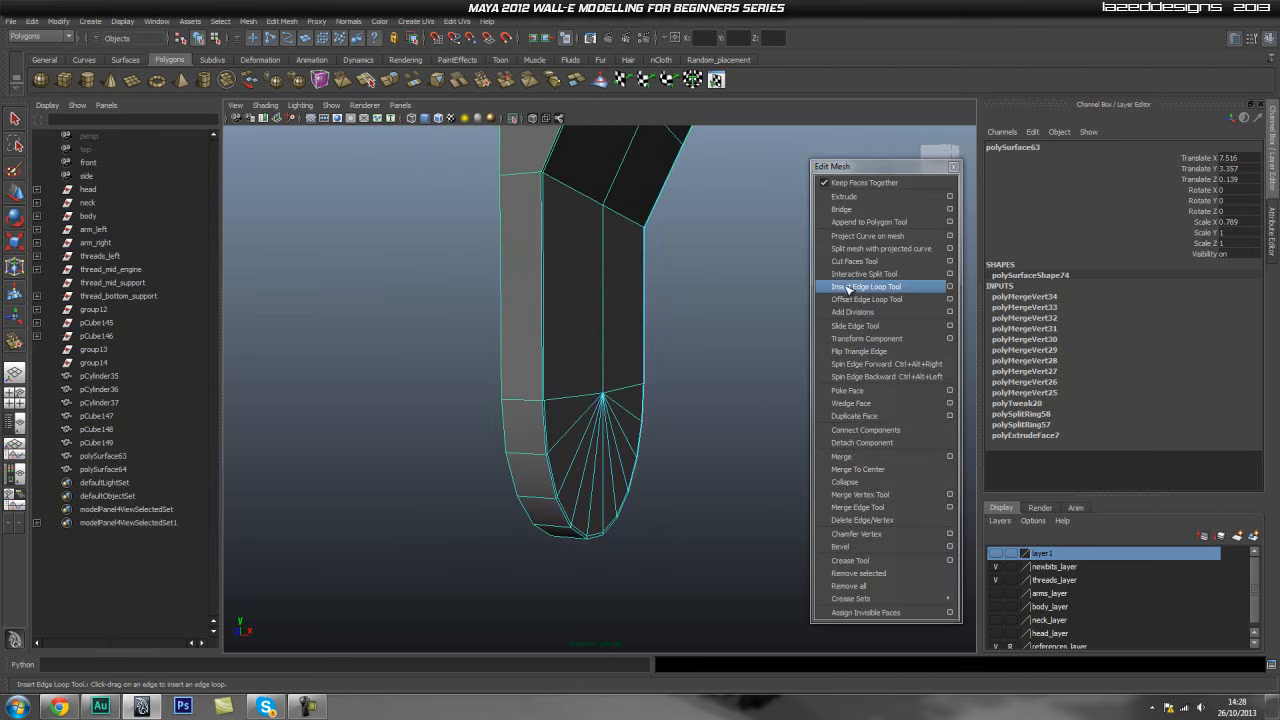
pyautogui.click(845, 287)
pyautogui.scroll(3, 606, 409)
pyautogui.moveTo(606, 409)
pyautogui.keyDown('alt'); pyautogui.mouseDown()
pyautogui.moveTo(531, 389)
pyautogui.moveTo(451, 393)
pyautogui.mouseUp(); pyautogui.keyUp('alt')
pyautogui.keyDown('alt'); pyautogui.moveTo(509, 343); pyautogui.dragTo(543, 334); pyautogui.keyUp('alt')
pyautogui.moveTo(543, 334)
pyautogui.keyDown('alt'); pyautogui.mouseDown(button='middle')
pyautogui.moveTo(523, 434)
pyautogui.moveTo(558, 339)
pyautogui.mouseUp(button='middle'); pyautogui.keyUp('alt')
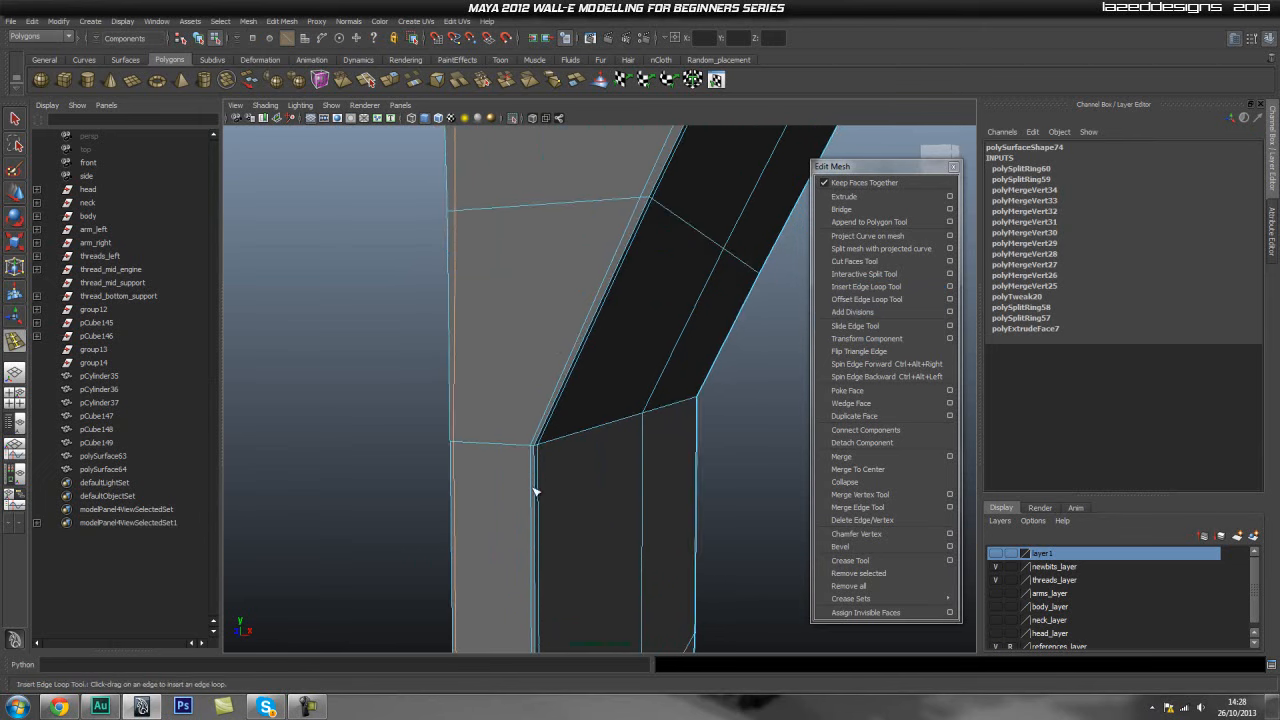
pyautogui.moveTo(532, 451); pyautogui.dragTo(543, 438)
pyautogui.keyDown('alt'); pyautogui.moveTo(654, 274); pyautogui.dragTo(621, 533, button='middle'); pyautogui.keyUp('alt')
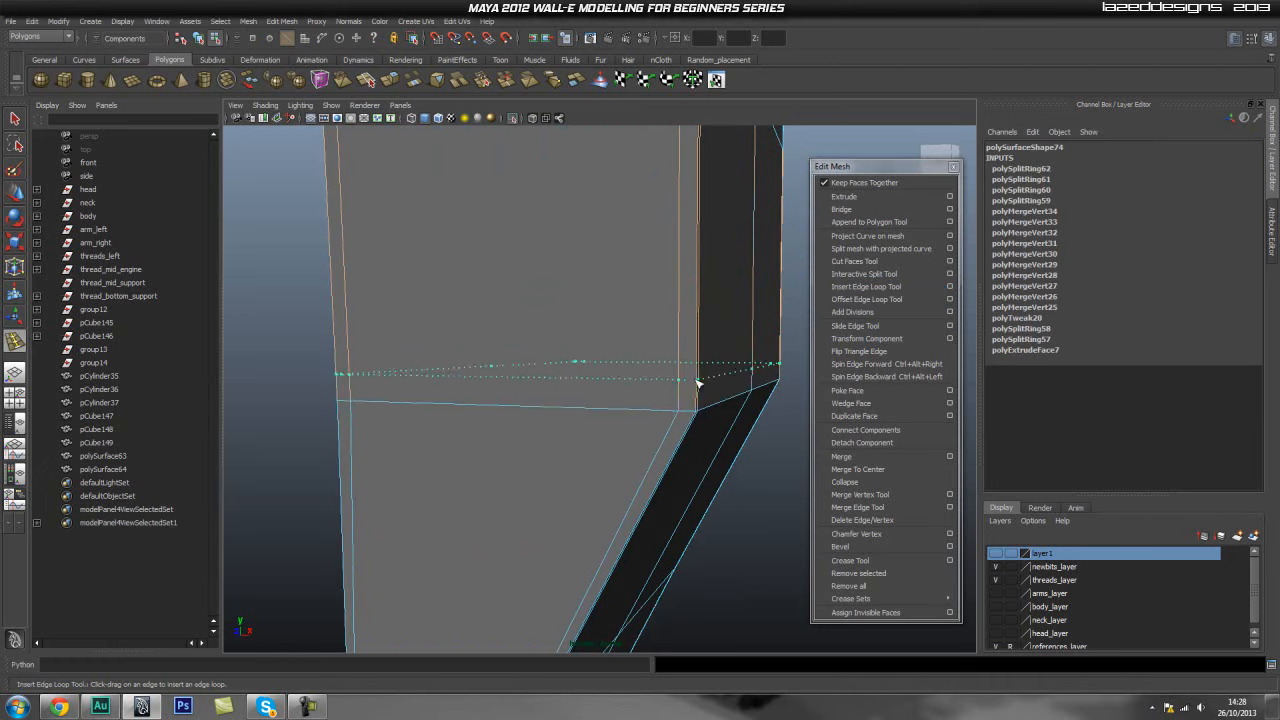
pyautogui.moveTo(697, 404); pyautogui.dragTo(695, 419)
pyautogui.keyDown('alt'); pyautogui.moveTo(692, 390); pyautogui.dragTo(671, 243, button='right'); pyautogui.keyUp('alt')
pyautogui.keyDown('alt'); pyautogui.moveTo(671, 243); pyautogui.dragTo(586, 349, button='middle'); pyautogui.keyUp('alt')
pyautogui.keyDown('alt'); pyautogui.moveTo(586, 349); pyautogui.dragTo(532, 387); pyautogui.keyUp('alt')
pyautogui.keyDown('alt'); pyautogui.moveTo(532, 387); pyautogui.dragTo(643, 403, button='right'); pyautogui.keyUp('alt')
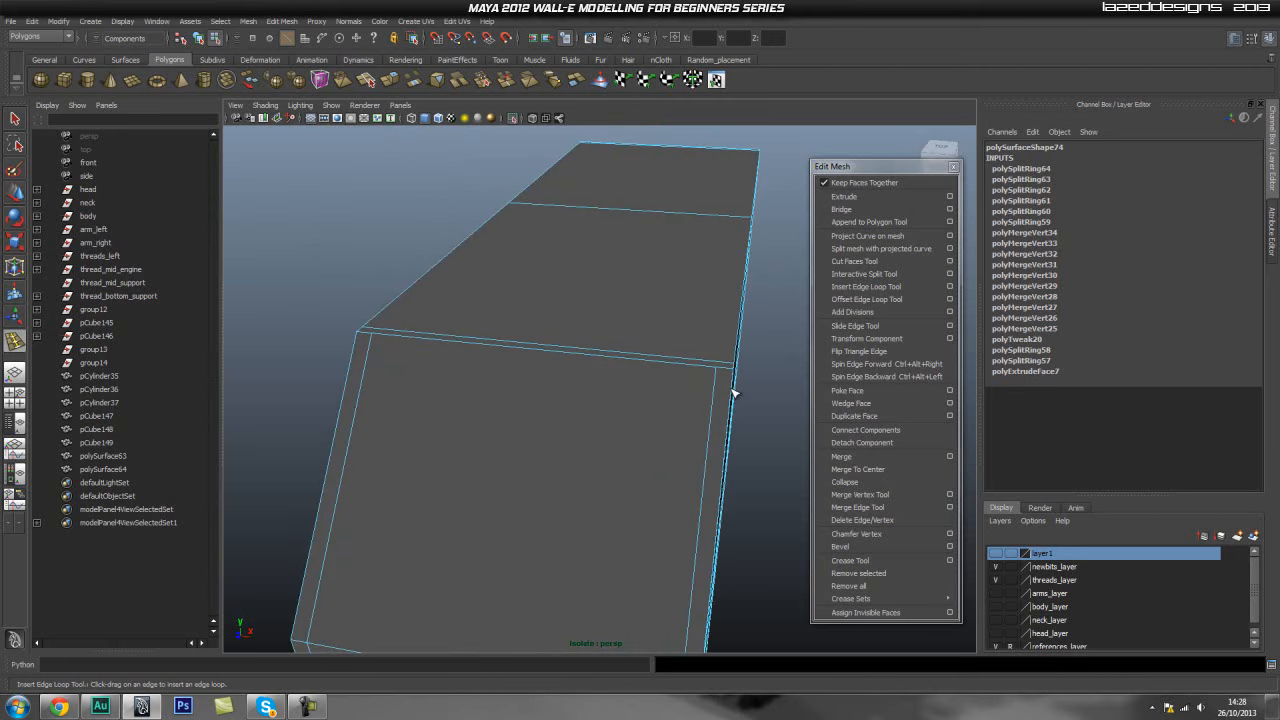
pyautogui.keyDown('alt'); pyautogui.moveTo(691, 386); pyautogui.dragTo(685, 402); pyautogui.keyUp('alt')
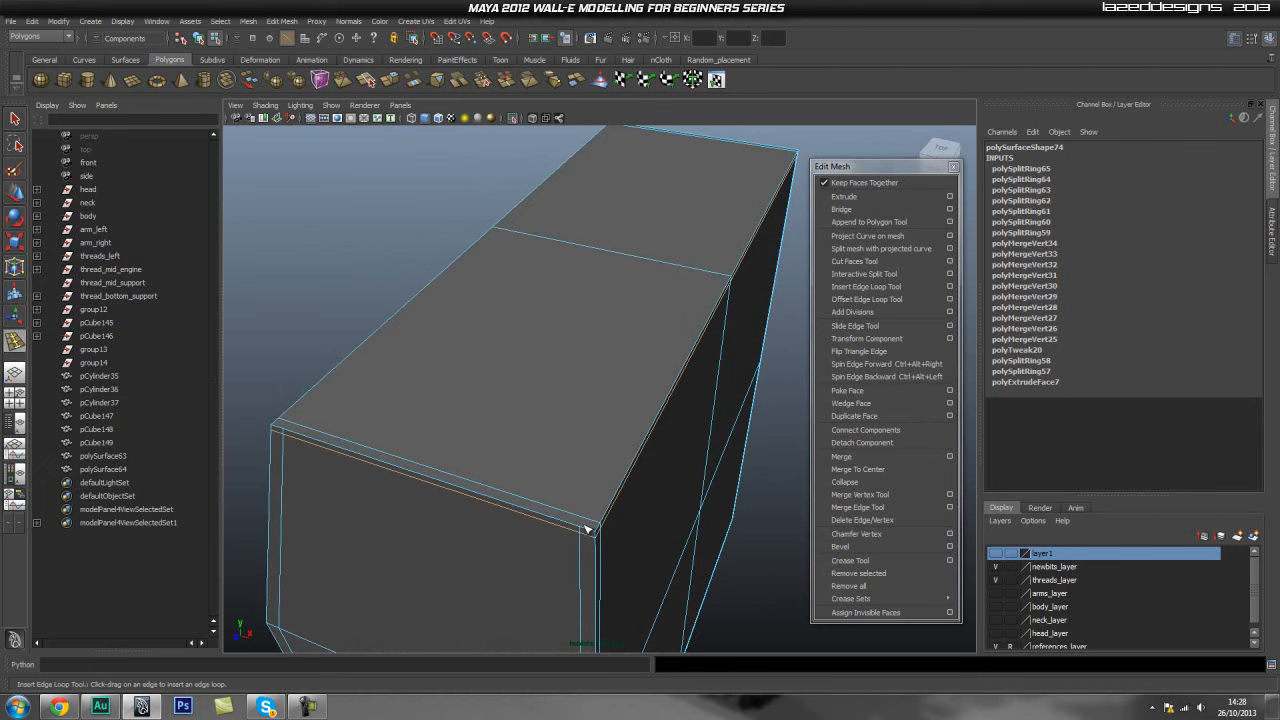
pyautogui.moveTo(617, 404)
pyautogui.keyDown('alt'); pyautogui.mouseDown()
pyautogui.moveTo(571, 409)
pyautogui.moveTo(603, 394)
pyautogui.mouseUp(); pyautogui.keyUp('alt')
# - Try to insert another edge loop near the panel's top corner, then undo it
pyautogui.press('q')
pyautogui.rightClick(562, 394)
pyautogui.click(618, 377)
pyautogui.click(590, 366)
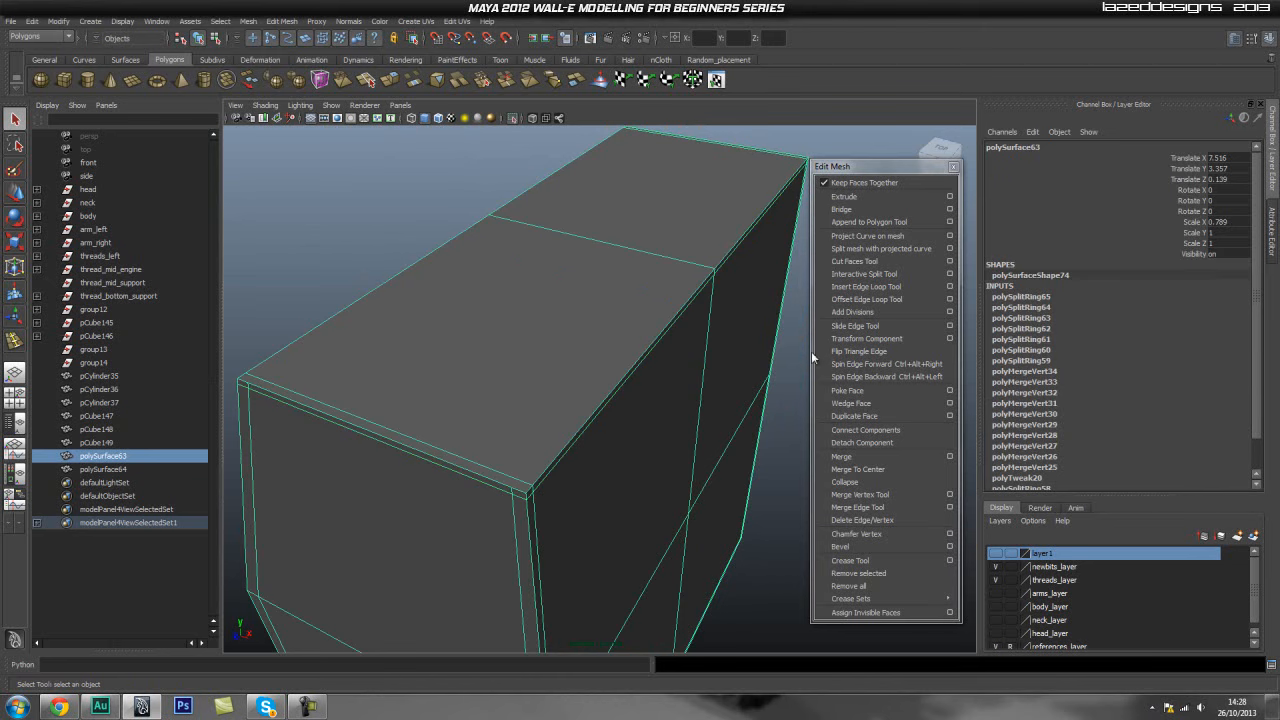
pyautogui.click(886, 286)
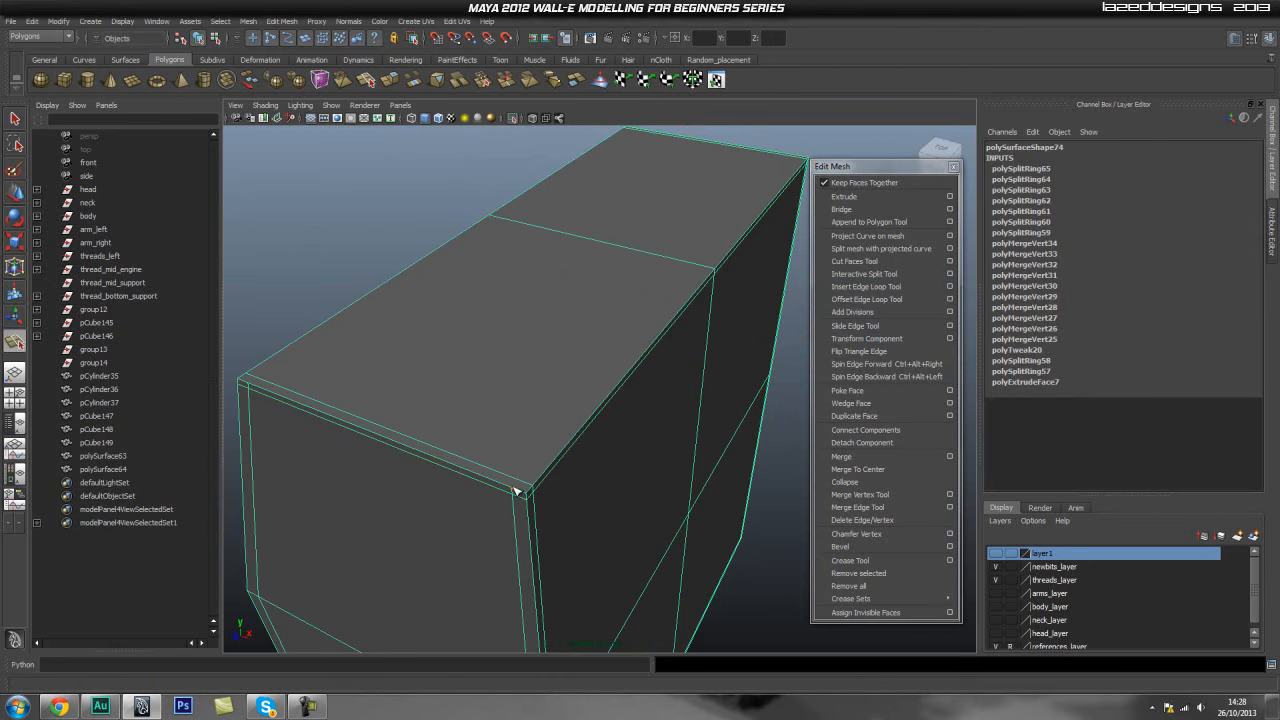
pyautogui.keyDown('alt'); pyautogui.moveTo(734, 246); pyautogui.dragTo(691, 354, button='middle'); pyautogui.keyUp('alt')
pyautogui.keyDown('alt'); pyautogui.moveTo(691, 354); pyautogui.dragTo(514, 366); pyautogui.keyUp('alt')
pyautogui.keyDown('alt'); pyautogui.moveTo(514, 366); pyautogui.dragTo(535, 385, button='middle'); pyautogui.keyUp('alt')
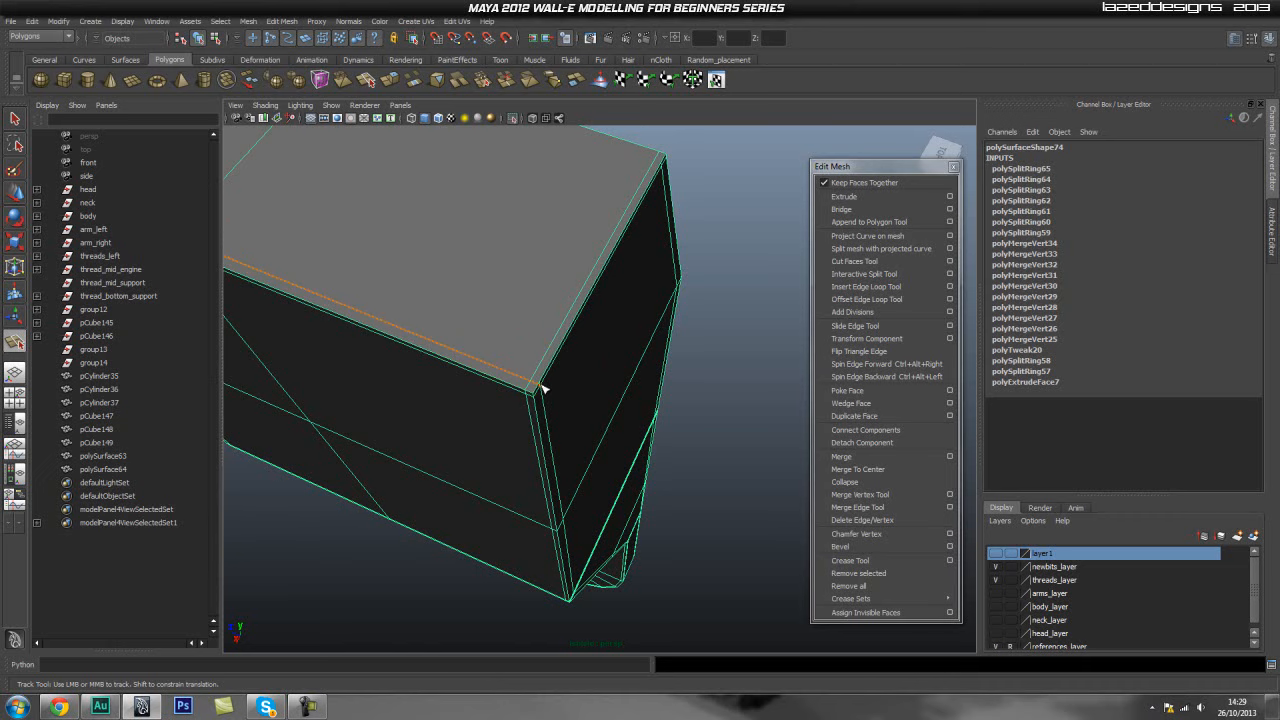
pyautogui.keyDown('alt'); pyautogui.moveTo(471, 369); pyautogui.dragTo(403, 291); pyautogui.keyUp('alt')
pyautogui.scroll(2, 485, 313)
pyautogui.scroll(2, 405, 292)
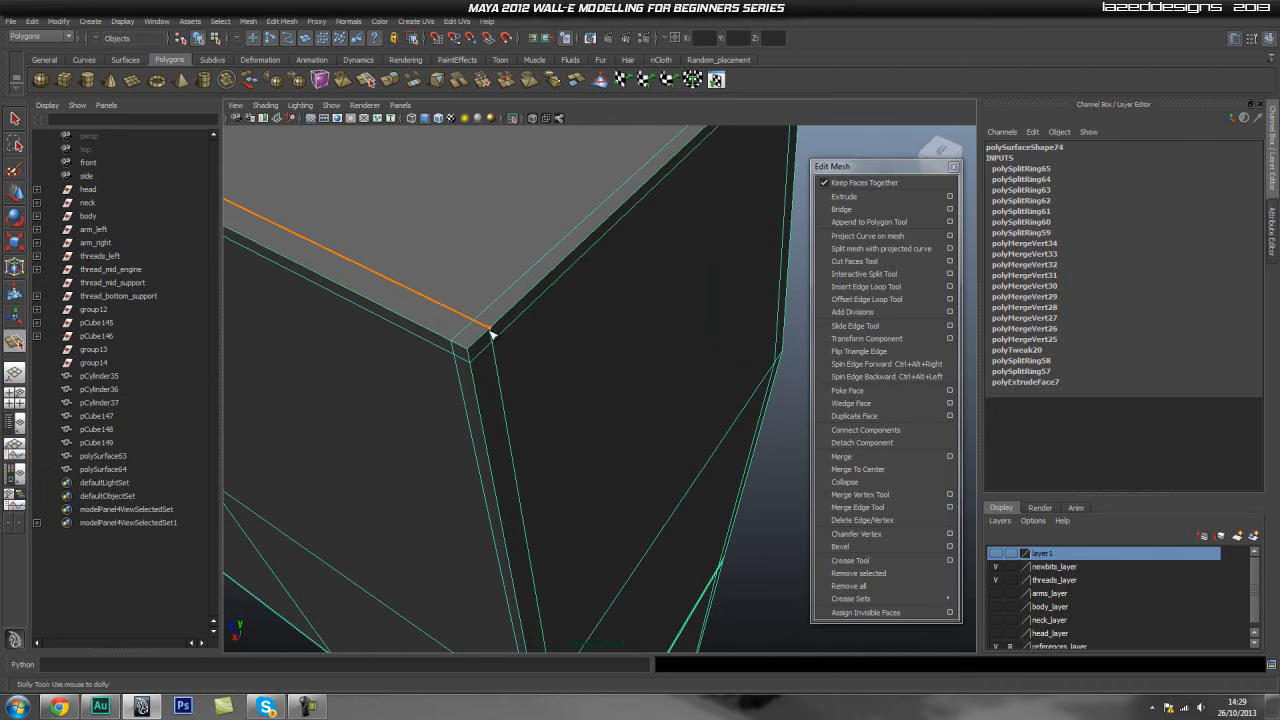
pyautogui.click(491, 335)
pyautogui.scroll(-5, 506, 337)
pyautogui.hotkey('ctrl', 'z')
pyautogui.keyDown('alt'); pyautogui.moveTo(506, 337); pyautogui.dragTo(703, 357); pyautogui.keyUp('alt')
pyautogui.scroll(5, 505, 334)
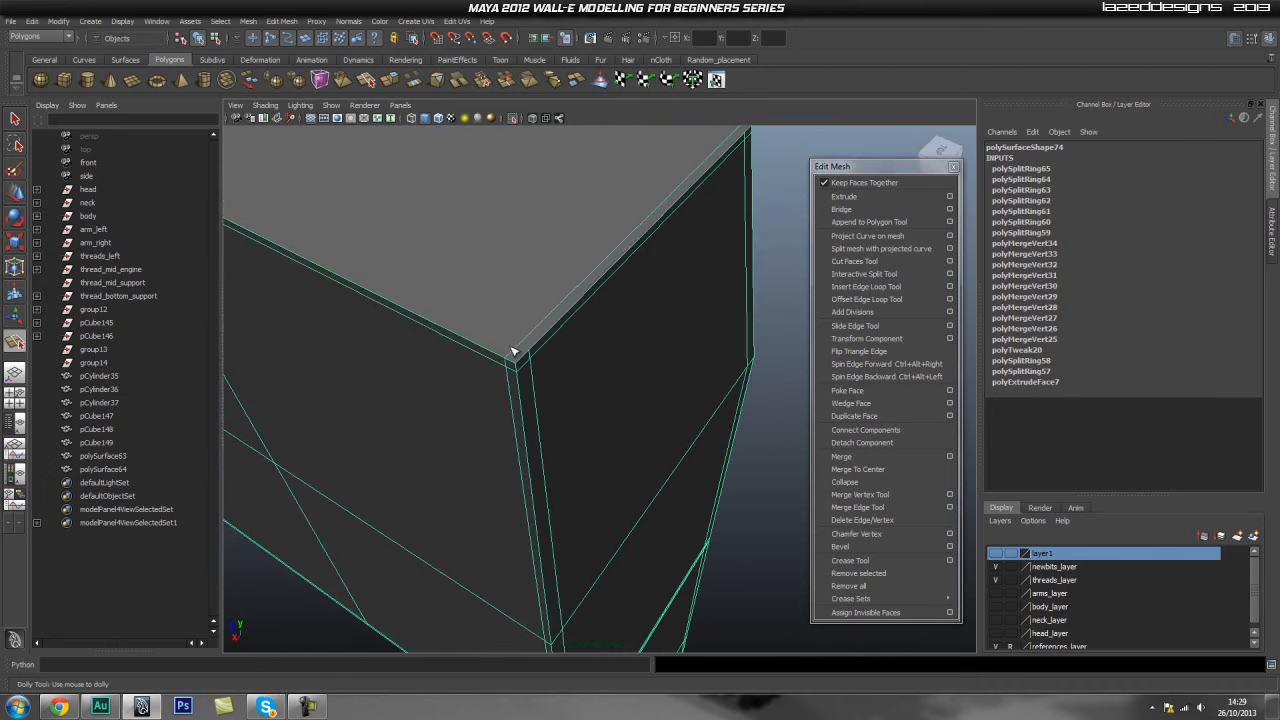
pyautogui.click(532, 356)
pyautogui.keyDown('alt'); pyautogui.moveTo(610, 358); pyautogui.dragTo(705, 440); pyautogui.keyUp('alt')
pyautogui.keyDown('alt'); pyautogui.moveTo(583, 306); pyautogui.dragTo(846, 194, button='middle'); pyautogui.keyUp('alt')
pyautogui.scroll(2, 674, 383)
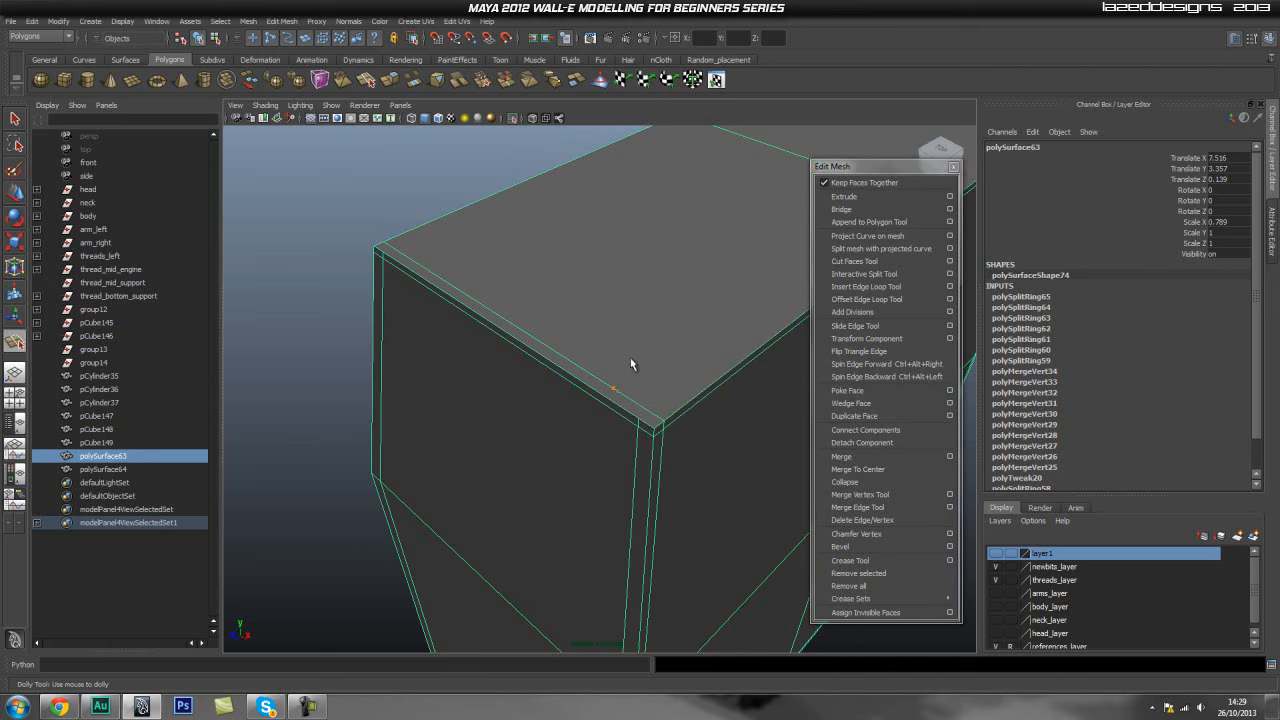
# - Split a new edge along the panel's top border near the corner with the Split Polygon Tool
pyautogui.press('q')
pyautogui.moveTo(617, 356); pyautogui.dragTo(562, 335, button='right')
pyautogui.keyDown('shift'); pyautogui.rightClick(610, 329); pyautogui.keyUp('shift')
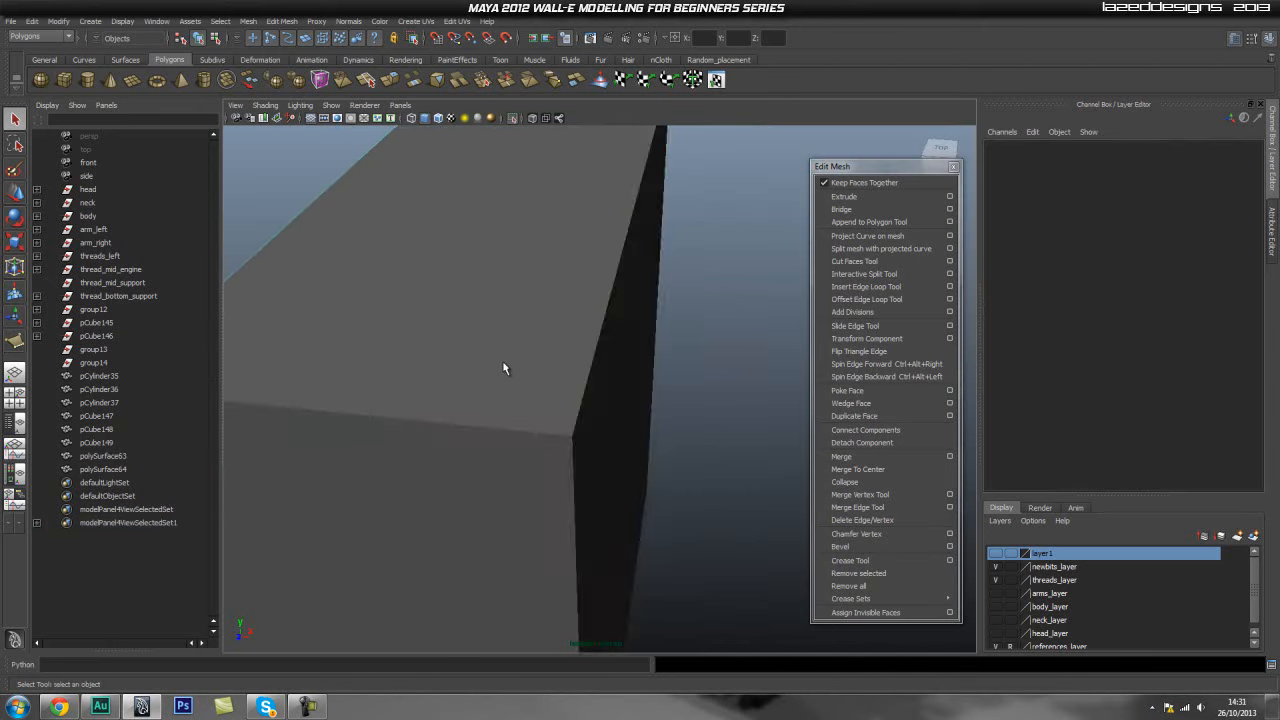
pyautogui.click(502, 360)
pyautogui.moveTo(469, 354)
pyautogui.keyDown('alt'); pyautogui.mouseDown(button='middle')
pyautogui.moveTo(502, 346)
pyautogui.moveTo(489, 362)
pyautogui.mouseUp(button='middle'); pyautogui.keyUp('alt')
pyautogui.keyDown('alt'); pyautogui.moveTo(595, 398); pyautogui.dragTo(558, 398, button='middle'); pyautogui.keyUp('alt')
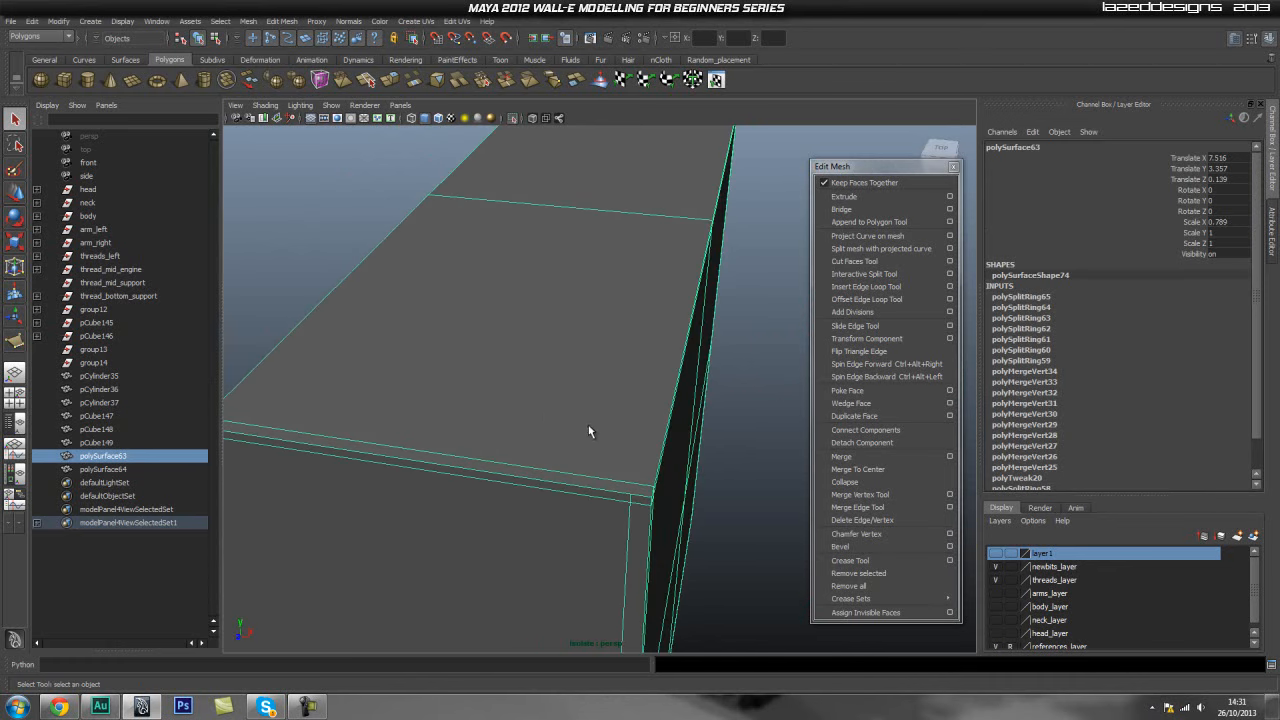
pyautogui.keyDown('shift'); pyautogui.rightClick(556, 422); pyautogui.keyUp('shift')
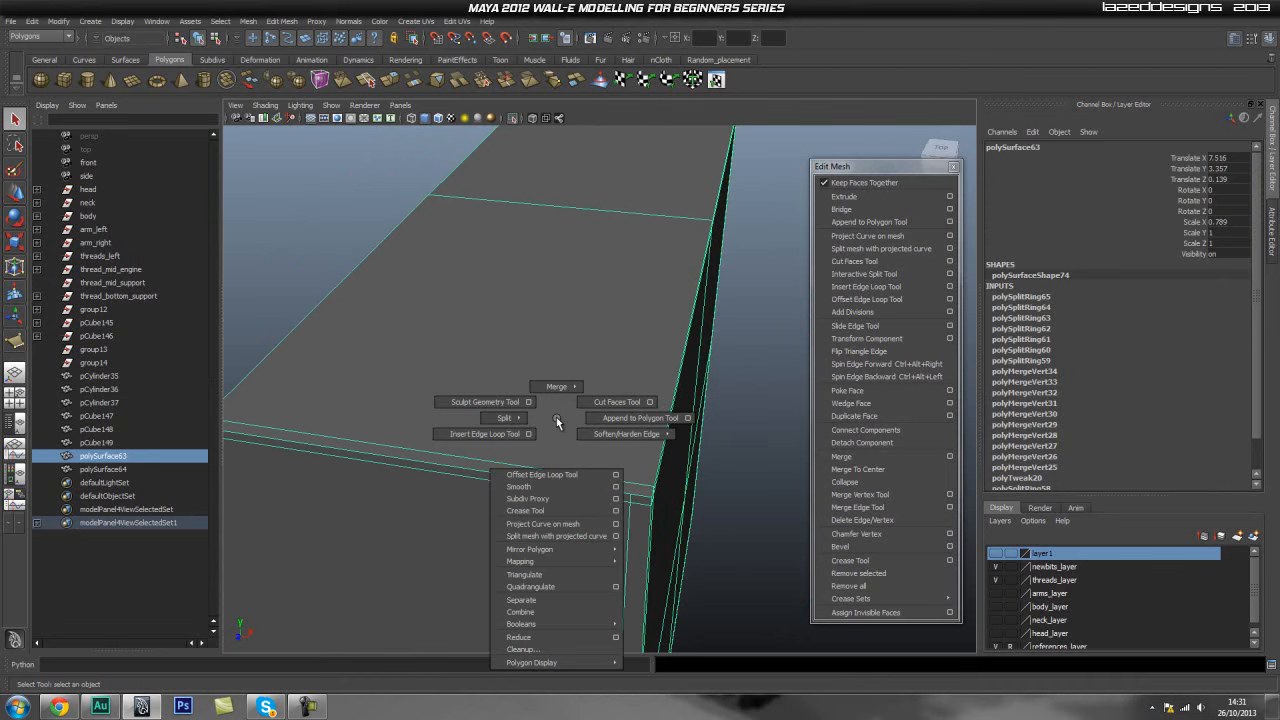
pyautogui.moveTo(556, 422)
pyautogui.keyDown('shift'); pyautogui.mouseDown(button='right')
pyautogui.moveTo(503, 418)
pyautogui.moveTo(548, 418)
pyautogui.mouseUp(button='right'); pyautogui.keyUp('shift')
pyautogui.click(631, 501)
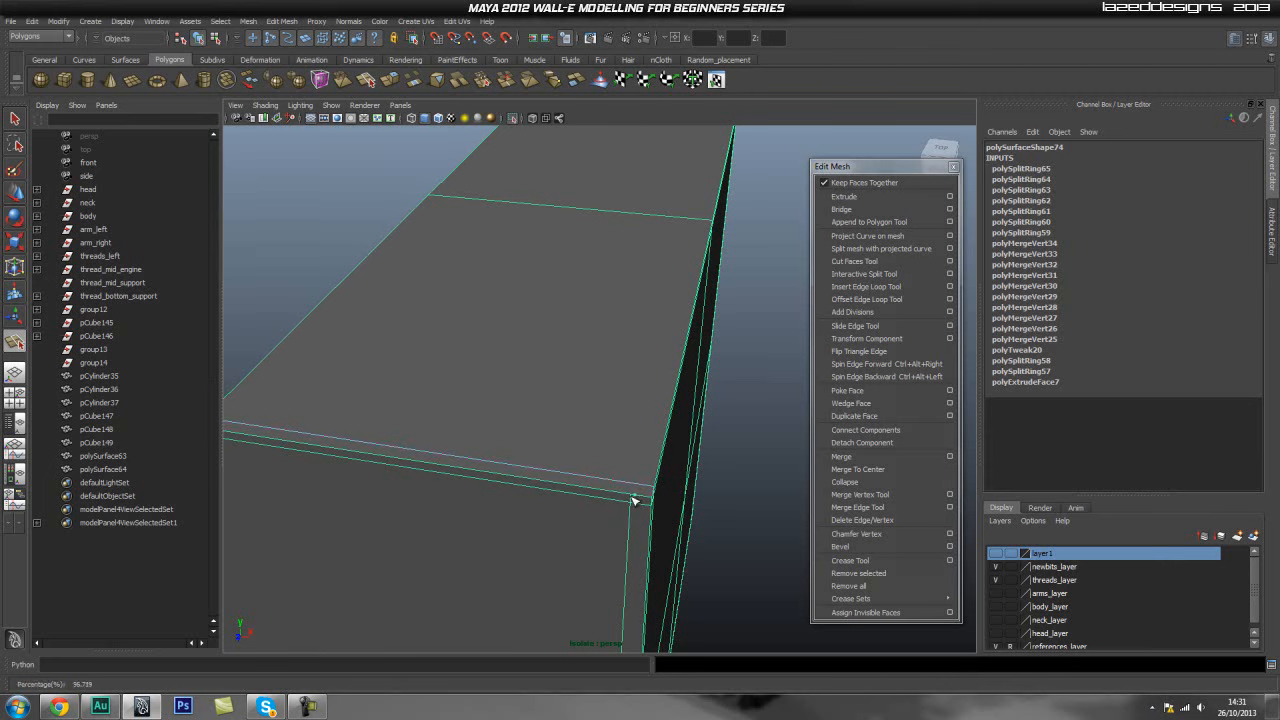
pyautogui.moveTo(622, 499); pyautogui.dragTo(623, 499)
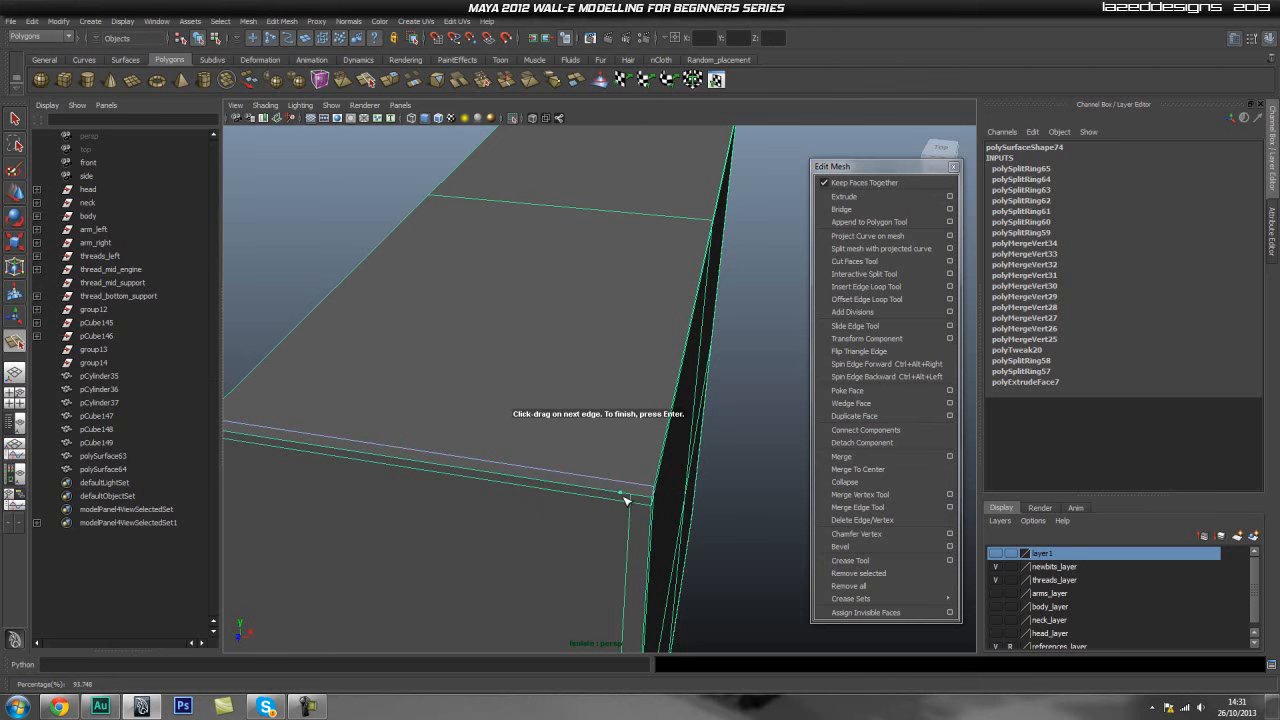
pyautogui.keyDown('alt'); pyautogui.moveTo(714, 283); pyautogui.dragTo(729, 323); pyautogui.keyUp('alt')
pyautogui.keyDown('alt'); pyautogui.moveTo(729, 323); pyautogui.dragTo(475, 375, button='right'); pyautogui.keyUp('alt')
pyautogui.keyDown('alt'); pyautogui.moveTo(475, 375); pyautogui.dragTo(240, 445, button='middle'); pyautogui.keyUp('alt')
pyautogui.keyDown('alt'); pyautogui.moveTo(240, 445); pyautogui.dragTo(596, 454, button='right'); pyautogui.keyUp('alt')
pyautogui.keyDown('alt'); pyautogui.moveTo(594, 454); pyautogui.dragTo(448, 454); pyautogui.keyUp('alt')
pyautogui.keyDown('alt'); pyautogui.moveTo(485, 466); pyautogui.dragTo(527, 430); pyautogui.keyUp('alt')
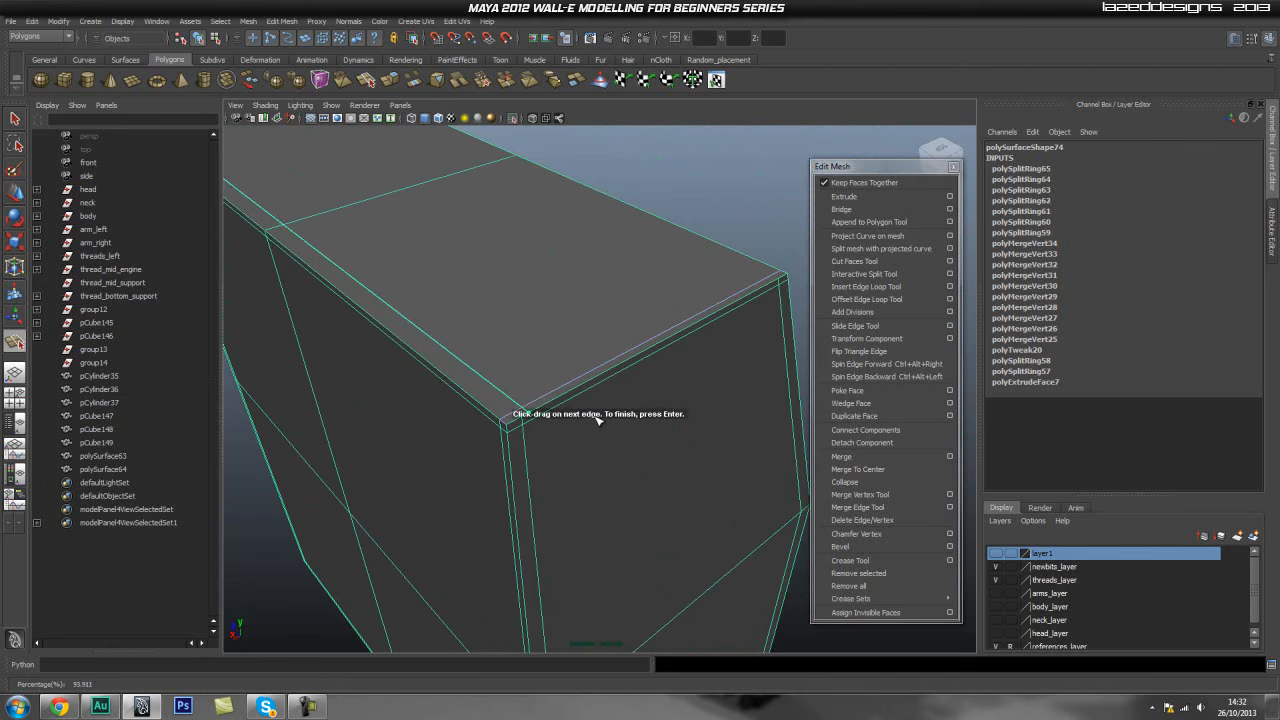
pyautogui.press('Return')
# - Merge the stray vertices at the panel's top corner with the Merge Vertex Tool
pyautogui.keyDown('alt'); pyautogui.moveTo(421, 428); pyautogui.dragTo(516, 416); pyautogui.keyUp('alt')
pyautogui.keyDown('alt'); pyautogui.moveTo(597, 406); pyautogui.dragTo(720, 398, button='middle'); pyautogui.keyUp('alt')
pyautogui.keyDown('alt'); pyautogui.moveTo(720, 398); pyautogui.dragTo(568, 412, button='right'); pyautogui.keyUp('alt')
pyautogui.click(873, 498)
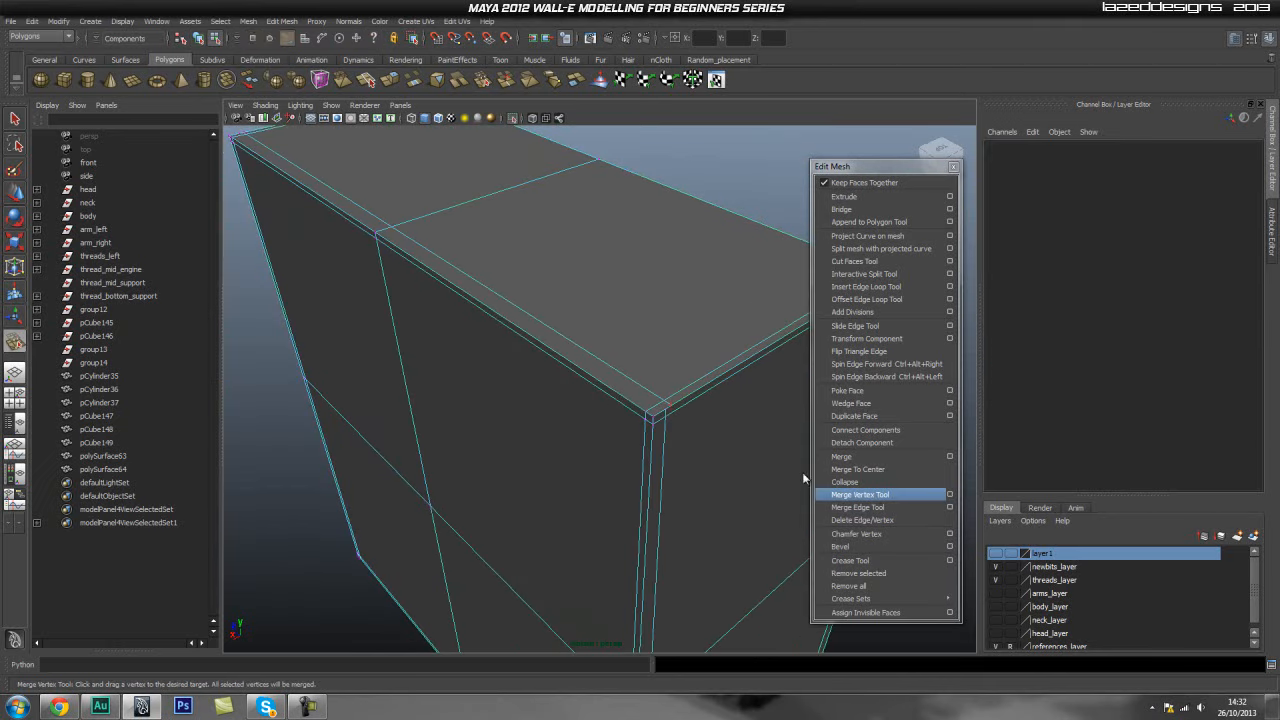
pyautogui.keyDown('alt'); pyautogui.moveTo(390, 318); pyautogui.dragTo(574, 429, button='middle'); pyautogui.keyUp('alt')
pyautogui.keyDown('alt'); pyautogui.moveTo(574, 429); pyautogui.dragTo(520, 470); pyautogui.keyUp('alt')
pyautogui.keyDown('alt'); pyautogui.moveTo(520, 470); pyautogui.dragTo(590, 465, button='right'); pyautogui.keyUp('alt')
pyautogui.keyDown('alt'); pyautogui.moveTo(590, 465); pyautogui.dragTo(563, 426, button='middle'); pyautogui.keyUp('alt')
pyautogui.keyDown('alt'); pyautogui.moveTo(563, 426); pyautogui.dragTo(500, 446, button='right'); pyautogui.keyUp('alt')
pyautogui.keyDown('alt'); pyautogui.moveTo(500, 446); pyautogui.dragTo(515, 432); pyautogui.keyUp('alt')
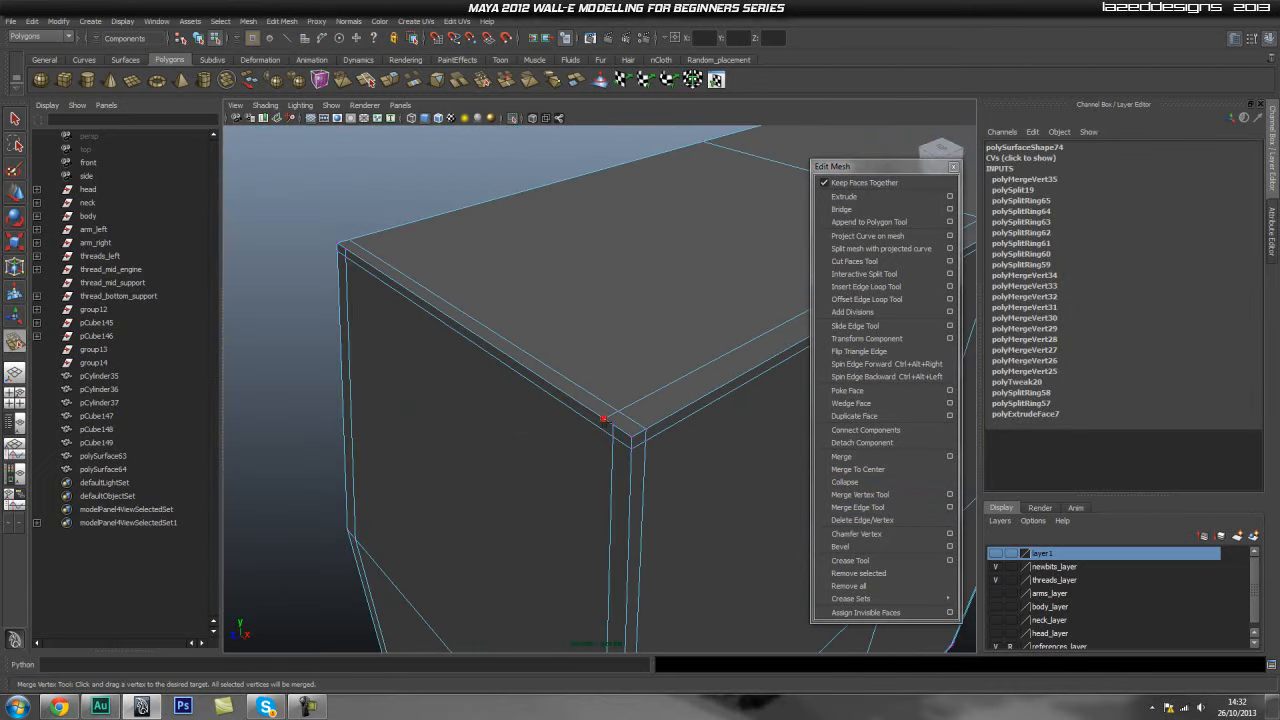
pyautogui.keyDown('alt'); pyautogui.moveTo(620, 417); pyautogui.dragTo(543, 400); pyautogui.keyUp('alt')
# - Move a corner vertex with vertex snapping so it lines up with the neighbouring edge
pyautogui.press('w')
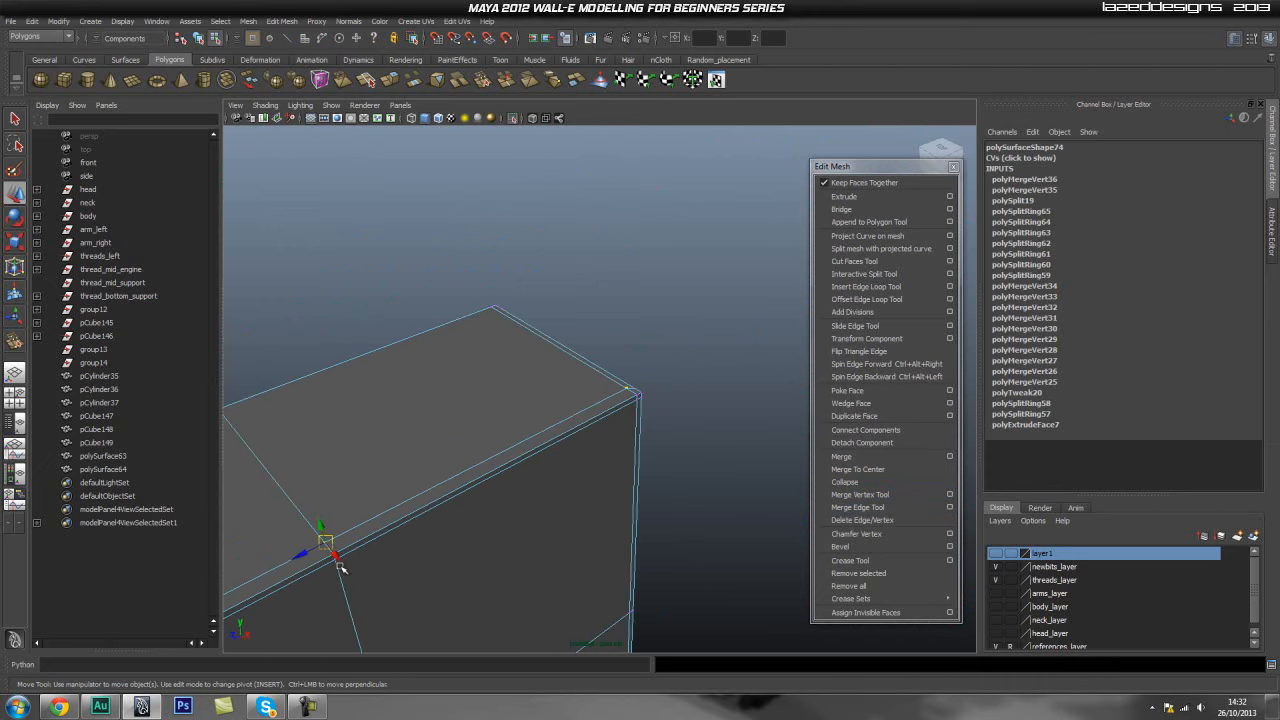
pyautogui.keyDown('alt'); pyautogui.moveTo(303, 504); pyautogui.dragTo(748, 471, button='right'); pyautogui.keyUp('alt')
pyautogui.press('v')
pyautogui.moveTo(649, 388); pyautogui.dragTo(655, 388, button='middle')
pyautogui.keyDown('alt'); pyautogui.moveTo(725, 410); pyautogui.dragTo(469, 431, button='right'); pyautogui.keyUp('alt')
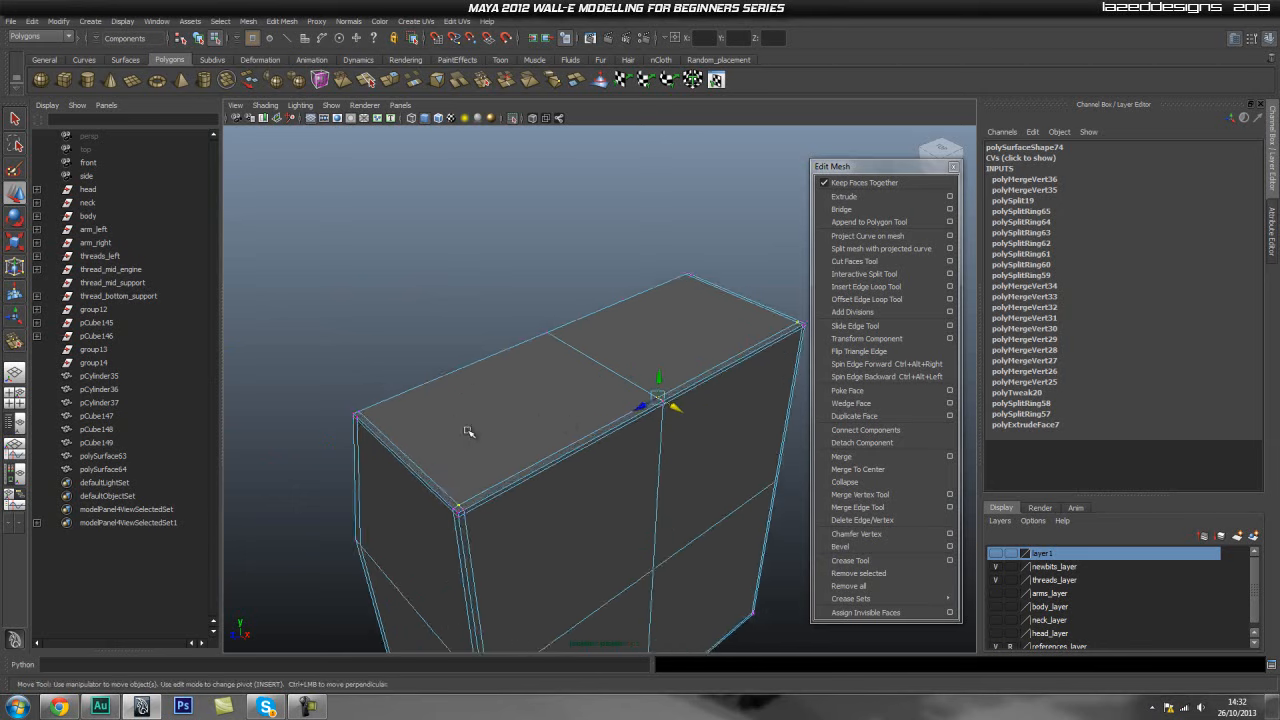
pyautogui.keyDown('alt'); pyautogui.moveTo(469, 431); pyautogui.dragTo(449, 446); pyautogui.keyUp('alt')
# - Split another edge along the panel's top border near the front corner with the Split Polygon Tool
pyautogui.rightClick(452, 445)
pyautogui.moveTo(452, 445); pyautogui.dragTo(508, 430, button='right')
pyautogui.click(449, 437)
pyautogui.keyDown('alt'); pyautogui.moveTo(385, 424); pyautogui.dragTo(480, 455); pyautogui.keyUp('alt')
pyautogui.keyDown('shift'); pyautogui.rightClick(455, 461); pyautogui.keyUp('shift')
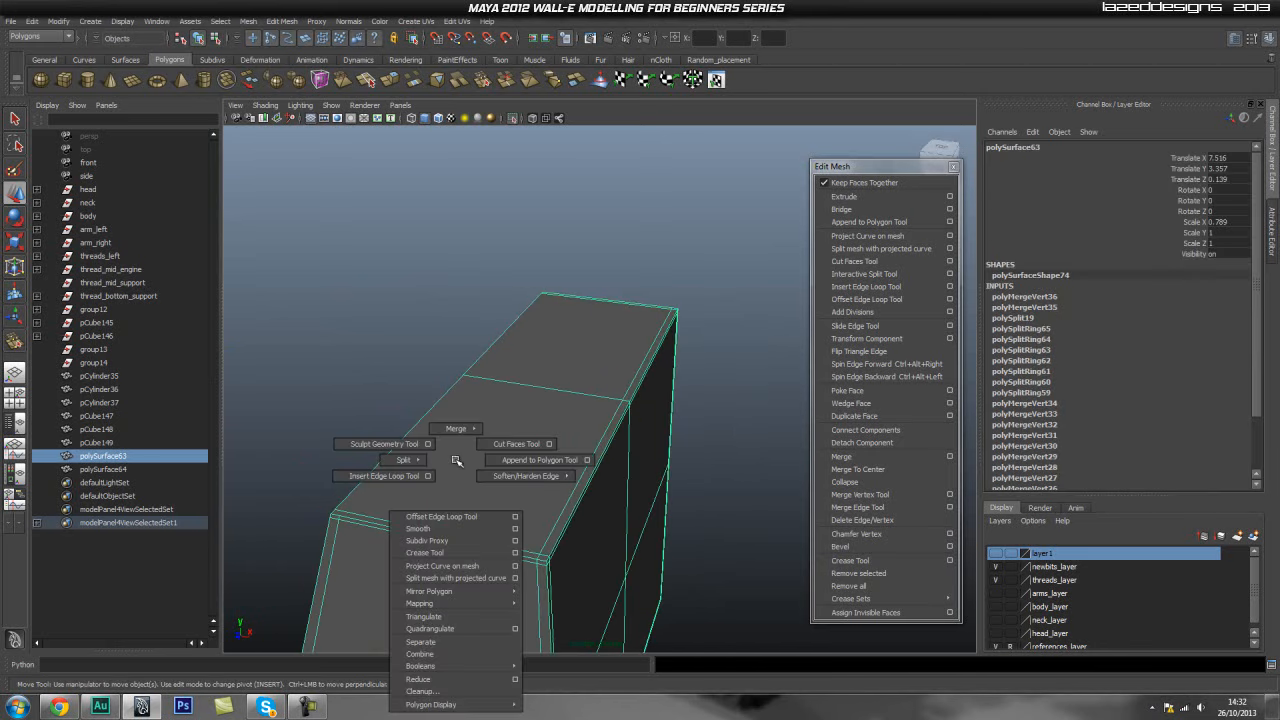
pyautogui.moveTo(400, 461)
pyautogui.click(474, 465)
pyautogui.keyDown('alt'); pyautogui.moveTo(474, 465); pyautogui.dragTo(492, 489); pyautogui.keyUp('alt')
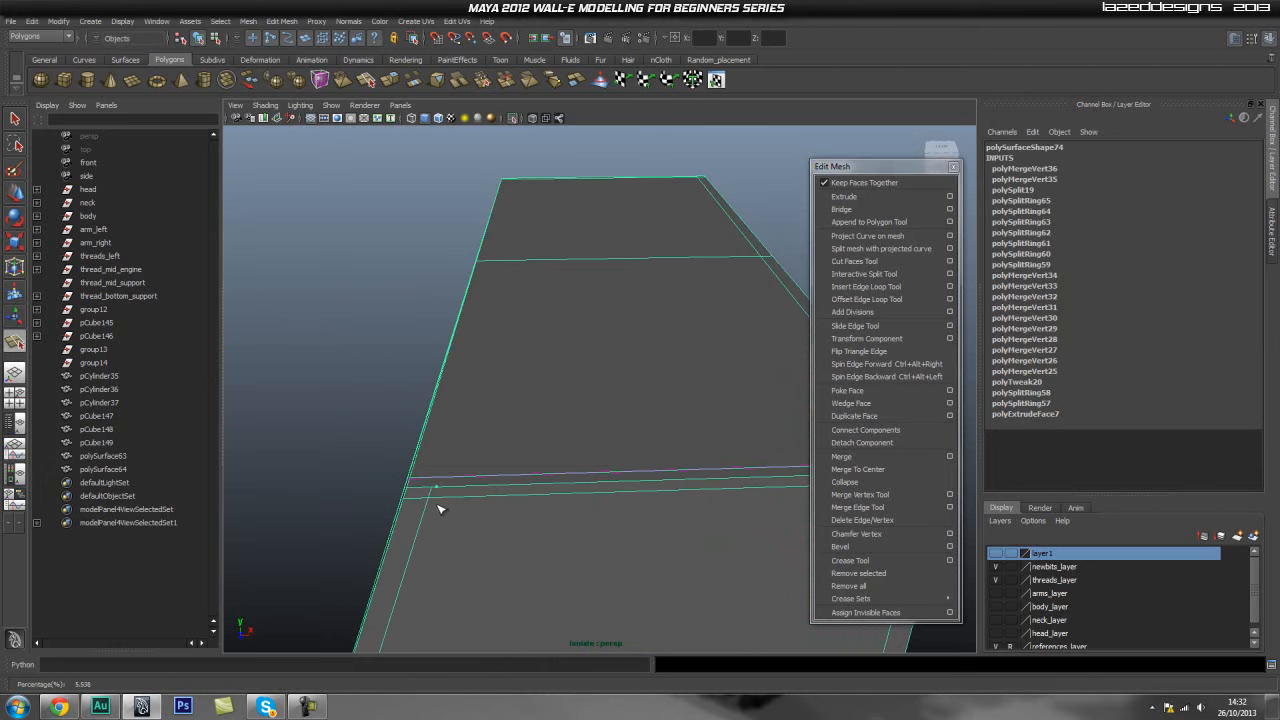
pyautogui.keyDown('alt'); pyautogui.moveTo(393, 348); pyautogui.dragTo(480, 371); pyautogui.keyUp('alt')
pyautogui.keyDown('alt'); pyautogui.moveTo(320, 400); pyautogui.dragTo(374, 411, button='right'); pyautogui.keyUp('alt')
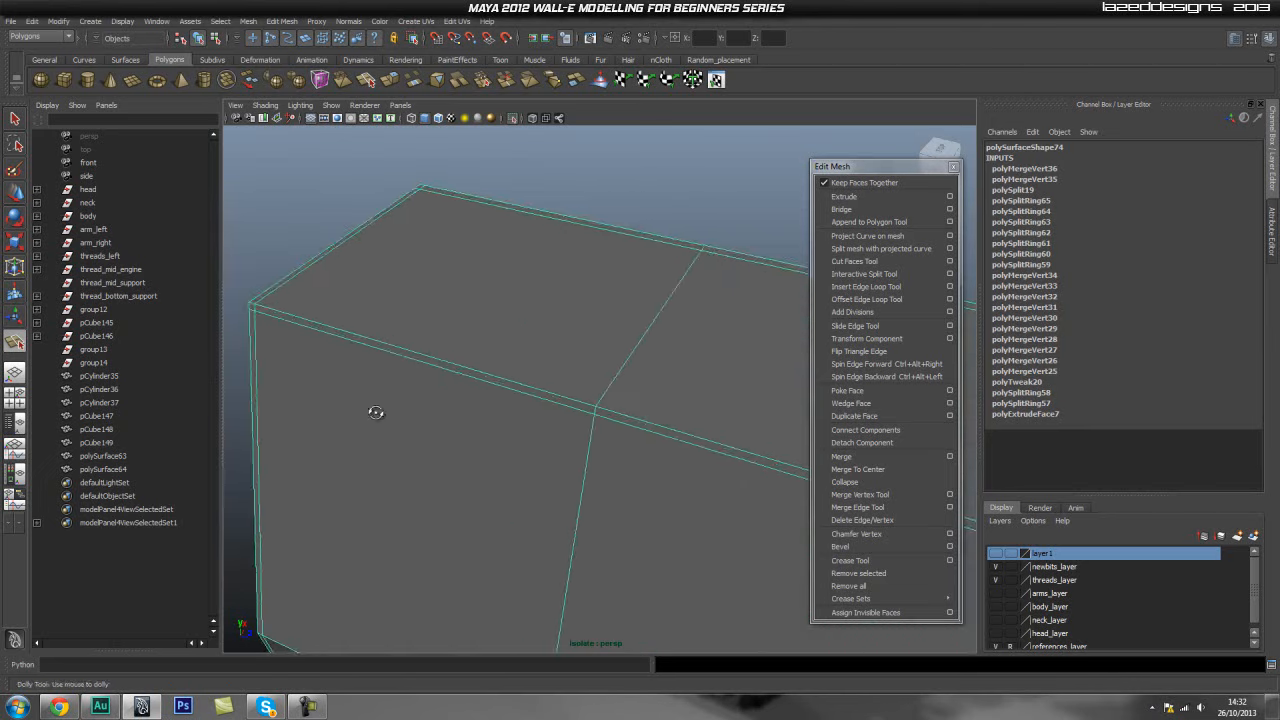
pyautogui.keyDown('alt'); pyautogui.moveTo(374, 411); pyautogui.dragTo(495, 408); pyautogui.keyUp('alt')
pyautogui.keyDown('alt'); pyautogui.moveTo(407, 436); pyautogui.dragTo(618, 408); pyautogui.keyUp('alt')
pyautogui.click(637, 429)
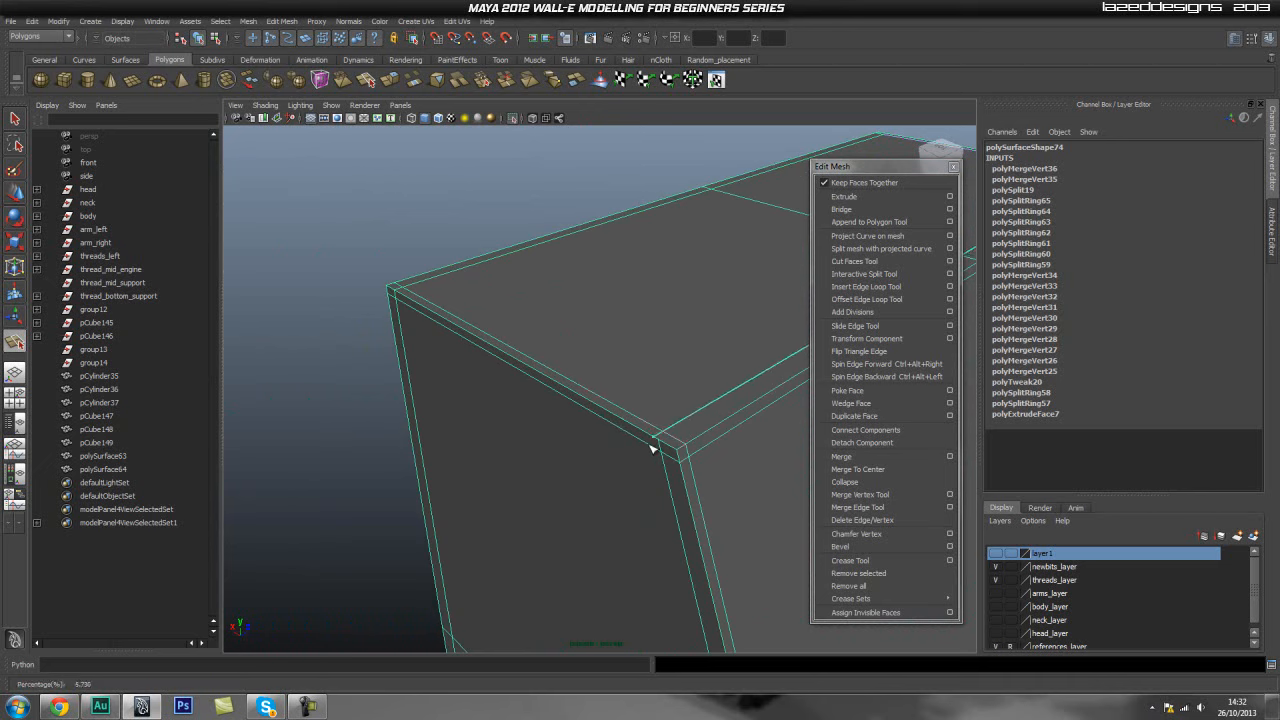
pyautogui.keyDown('alt'); pyautogui.moveTo(653, 449); pyautogui.dragTo(597, 457); pyautogui.keyUp('alt')
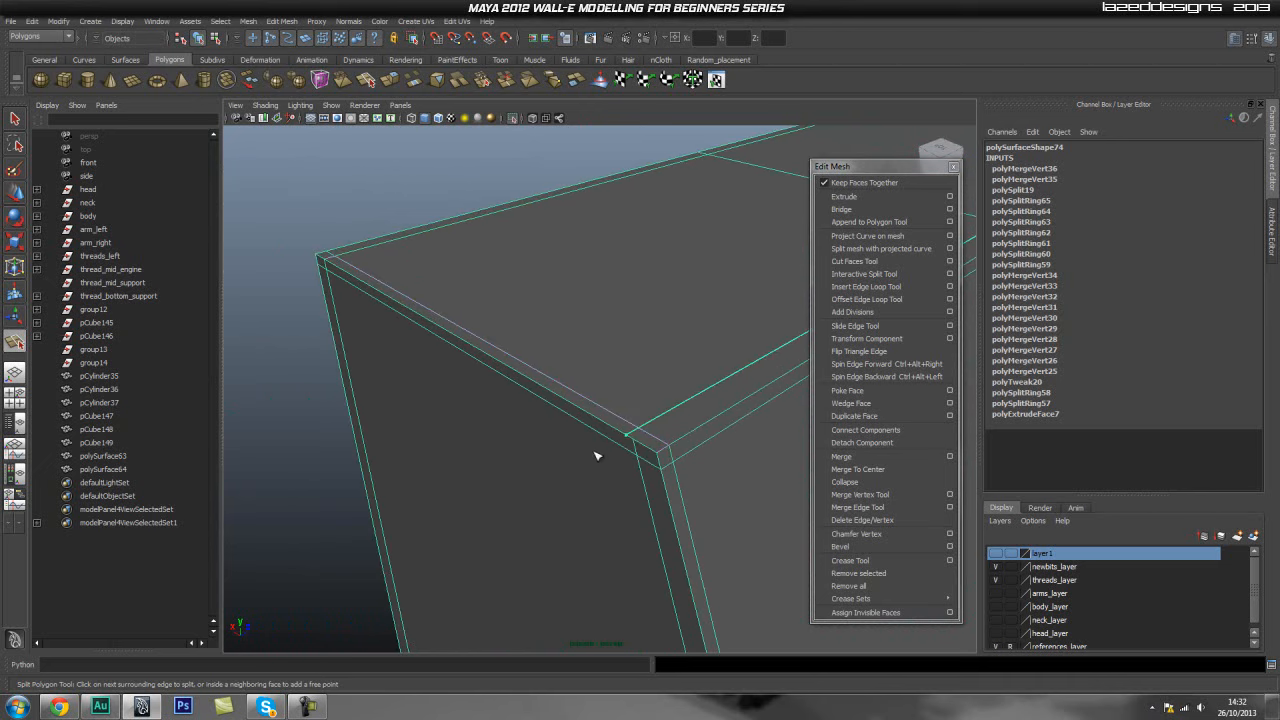
pyautogui.click(657, 455)
pyautogui.press('Return')
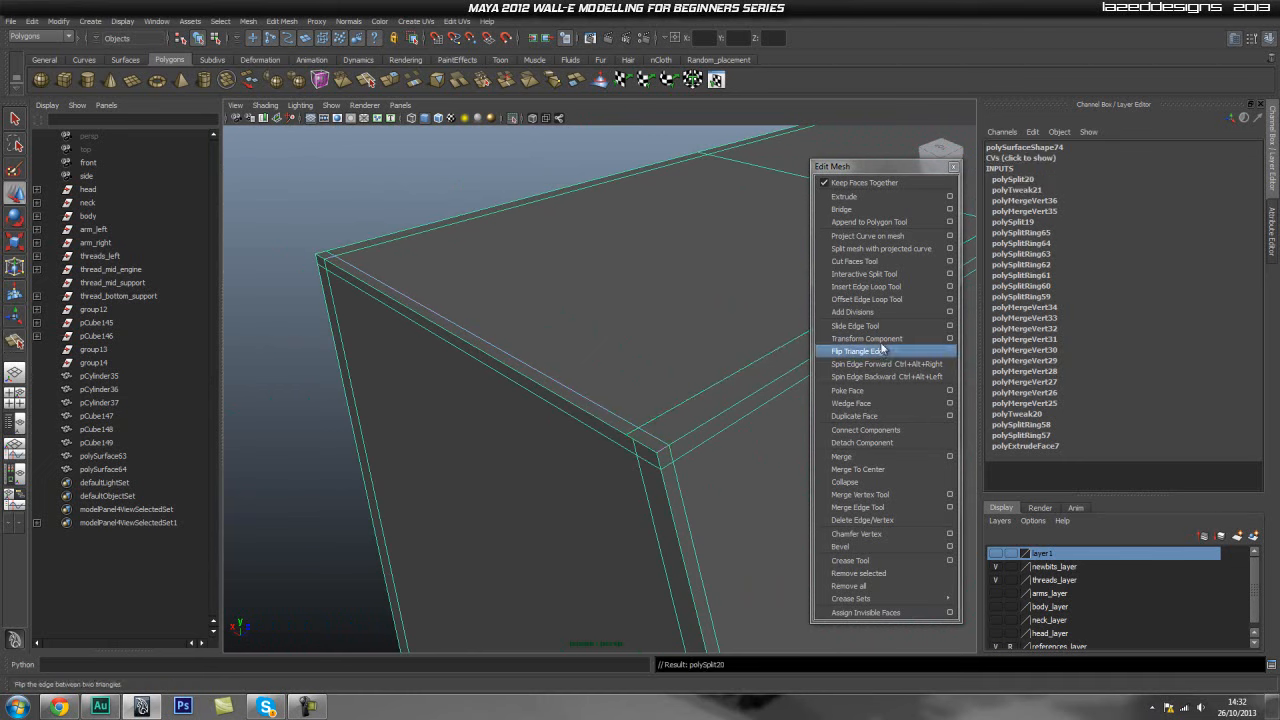
# - Merge the leftover vertices at the front corner with the Merge Vertex Tool and adjust a vertex
pyautogui.click(859, 494)
pyautogui.moveTo(629, 436); pyautogui.dragTo(637, 441)
pyautogui.keyDown('alt'); pyautogui.moveTo(769, 346); pyautogui.dragTo(626, 383, button='middle'); pyautogui.keyUp('alt')
pyautogui.keyDown('alt'); pyautogui.moveTo(626, 383); pyautogui.dragTo(720, 457); pyautogui.keyUp('alt')
pyautogui.keyDown('alt'); pyautogui.moveTo(720, 457); pyautogui.dragTo(461, 512, button='middle'); pyautogui.keyUp('alt')
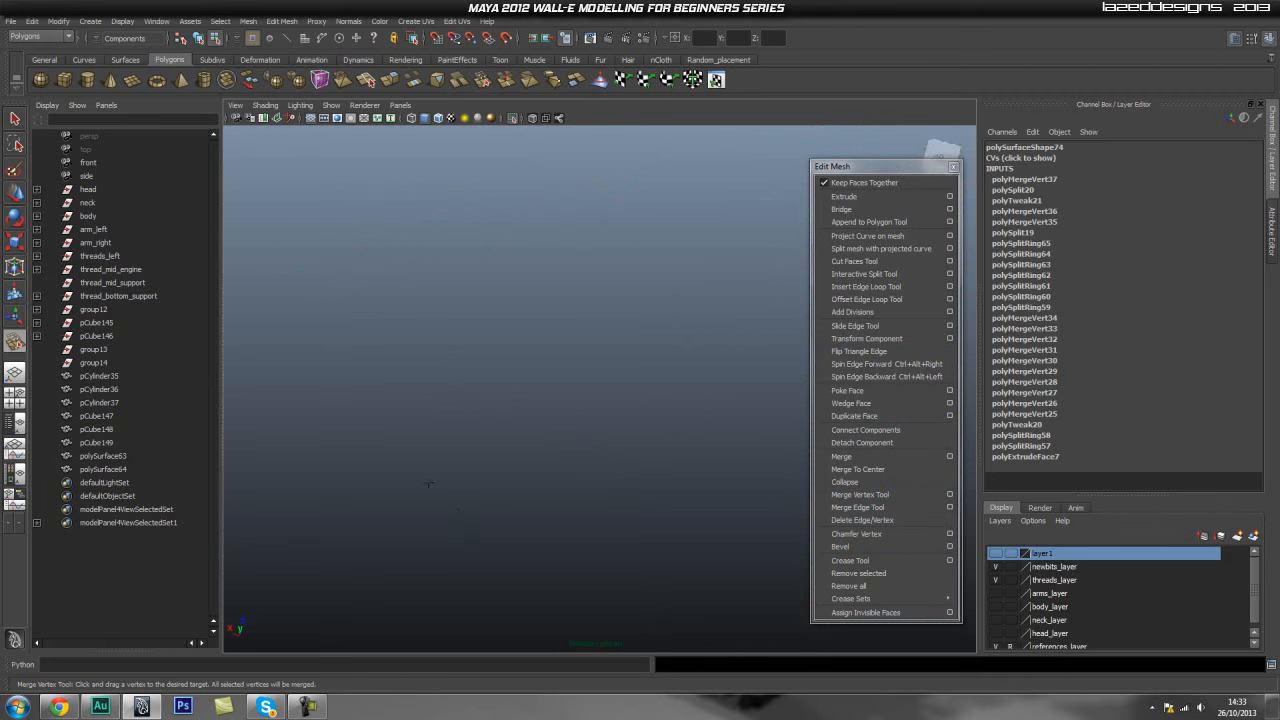
pyautogui.keyDown('alt'); pyautogui.moveTo(634, 329); pyautogui.dragTo(534, 400, button='middle'); pyautogui.keyUp('alt')
pyautogui.keyDown('alt'); pyautogui.moveTo(534, 400); pyautogui.dragTo(437, 406, button='right'); pyautogui.keyUp('alt')
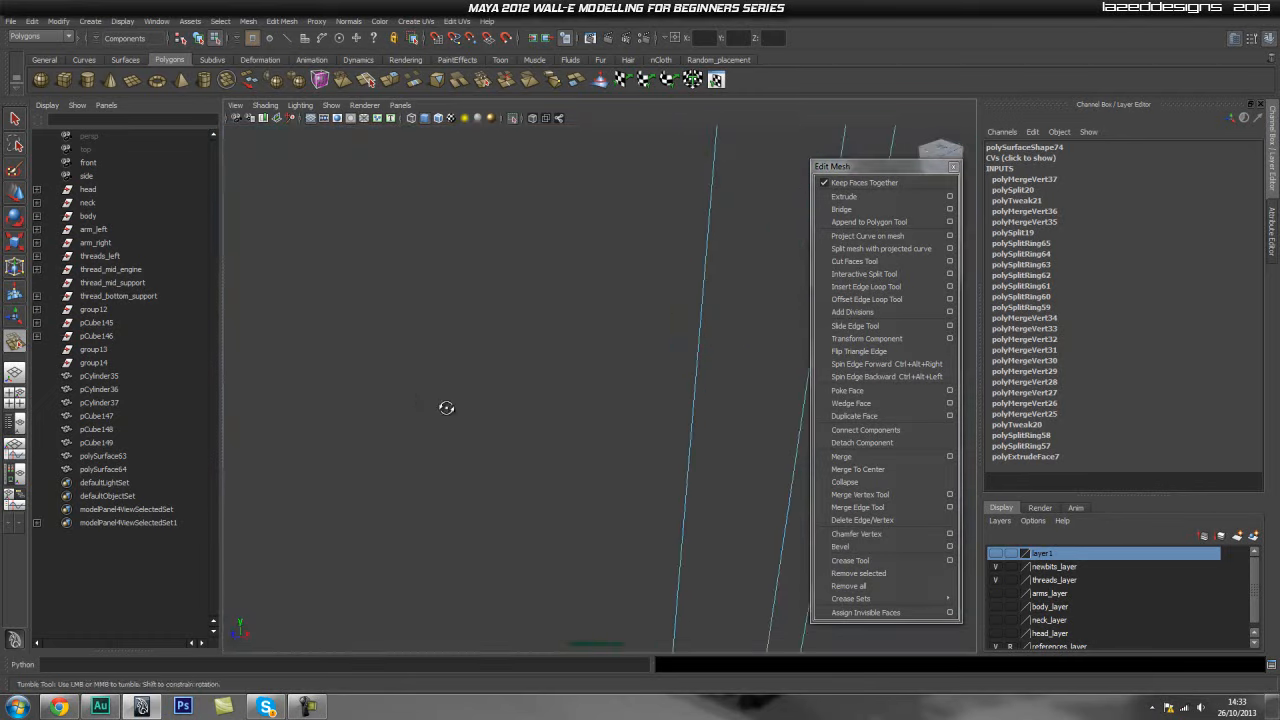
pyautogui.keyDown('alt'); pyautogui.moveTo(437, 406); pyautogui.dragTo(486, 417, button='middle'); pyautogui.keyUp('alt')
pyautogui.keyDown('alt'); pyautogui.moveTo(486, 417); pyautogui.dragTo(571, 420, button='right'); pyautogui.keyUp('alt')
pyautogui.keyDown('alt'); pyautogui.moveTo(571, 420); pyautogui.dragTo(464, 339, button='middle'); pyautogui.keyUp('alt')
pyautogui.keyDown('alt'); pyautogui.moveTo(464, 339); pyautogui.dragTo(545, 355); pyautogui.keyUp('alt')
pyautogui.keyDown('alt'); pyautogui.moveTo(545, 355); pyautogui.dragTo(592, 399, button='right'); pyautogui.keyUp('alt')
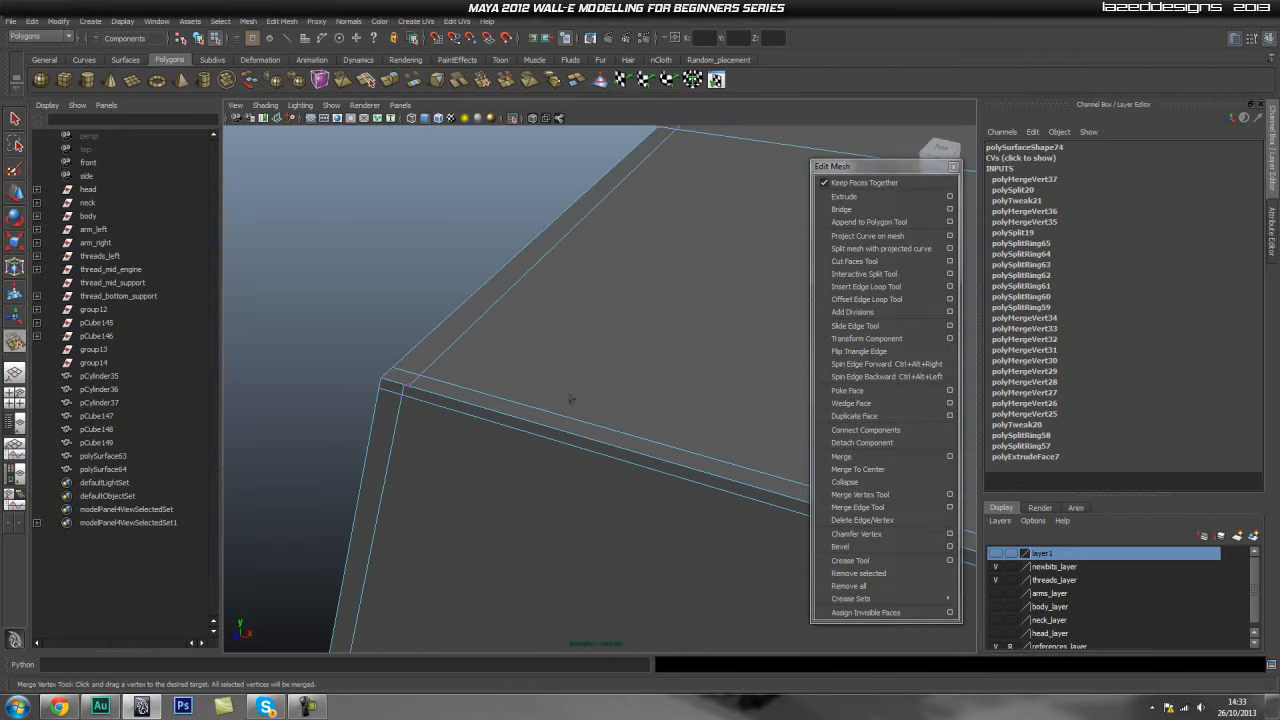
pyautogui.moveTo(406, 385); pyautogui.dragTo(403, 385)
pyautogui.press('q')
pyautogui.moveTo(430, 381); pyautogui.dragTo(404, 377, button='right')
pyautogui.keyDown('alt'); pyautogui.moveTo(664, 154); pyautogui.dragTo(556, 330, button='middle'); pyautogui.keyUp('alt')
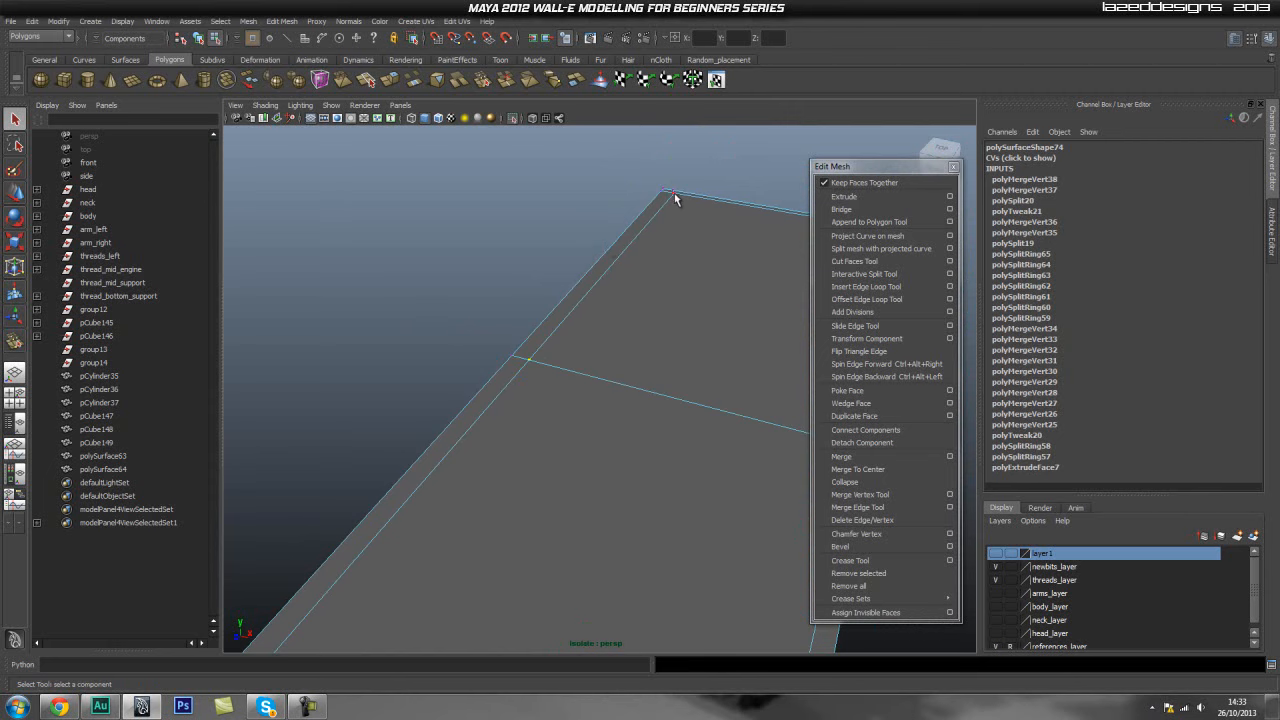
pyautogui.press('w')
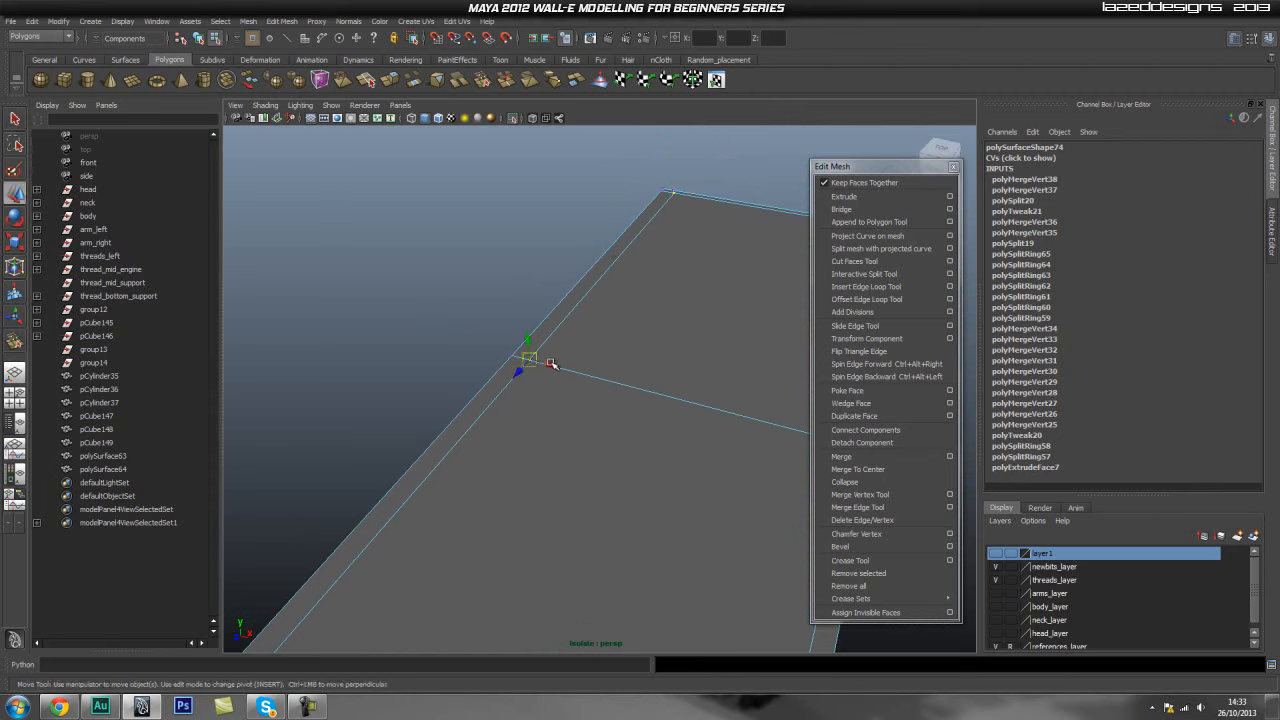
pyautogui.moveTo(673, 189); pyautogui.dragTo(672, 189)
pyautogui.click(724, 169)
pyautogui.keyDown('alt'); pyautogui.moveTo(440, 340); pyautogui.dragTo(290, 375, button='right'); pyautogui.keyUp('alt')
# - Inspect the panel in smooth mesh preview, then return to the normal display
pyautogui.keyDown('alt'); pyautogui.moveTo(575, 419); pyautogui.dragTo(610, 421); pyautogui.keyUp('alt')
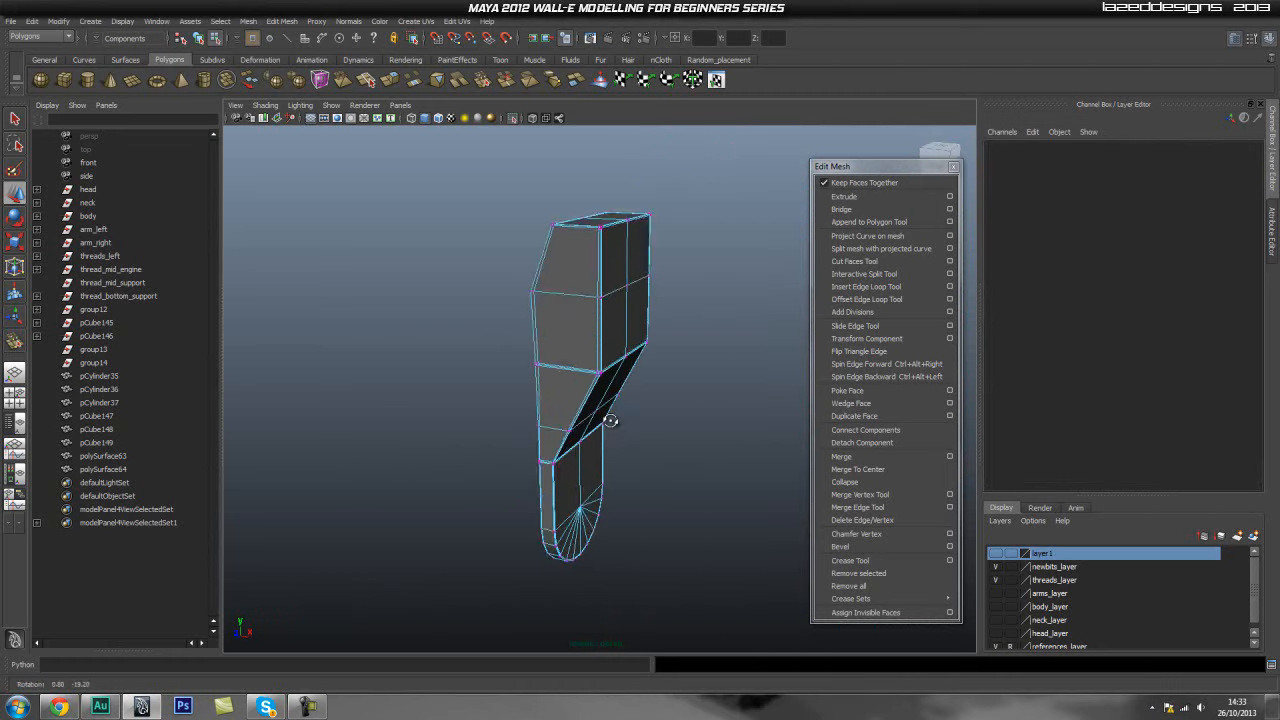
pyautogui.keyDown('alt'); pyautogui.moveTo(522, 314); pyautogui.dragTo(551, 337); pyautogui.keyUp('alt')
pyautogui.moveTo(551, 337); pyautogui.dragTo(534, 341, button='right')
pyautogui.press('3')
pyautogui.click(698, 451)
pyautogui.keyDown('alt'); pyautogui.moveTo(677, 477); pyautogui.dragTo(634, 343); pyautogui.keyUp('alt')
pyautogui.click(451, 456)
pyautogui.click(704, 388)
pyautogui.scroll(5, 556, 380)
pyautogui.scroll(-2, 578, 370)
pyautogui.click(623, 346)
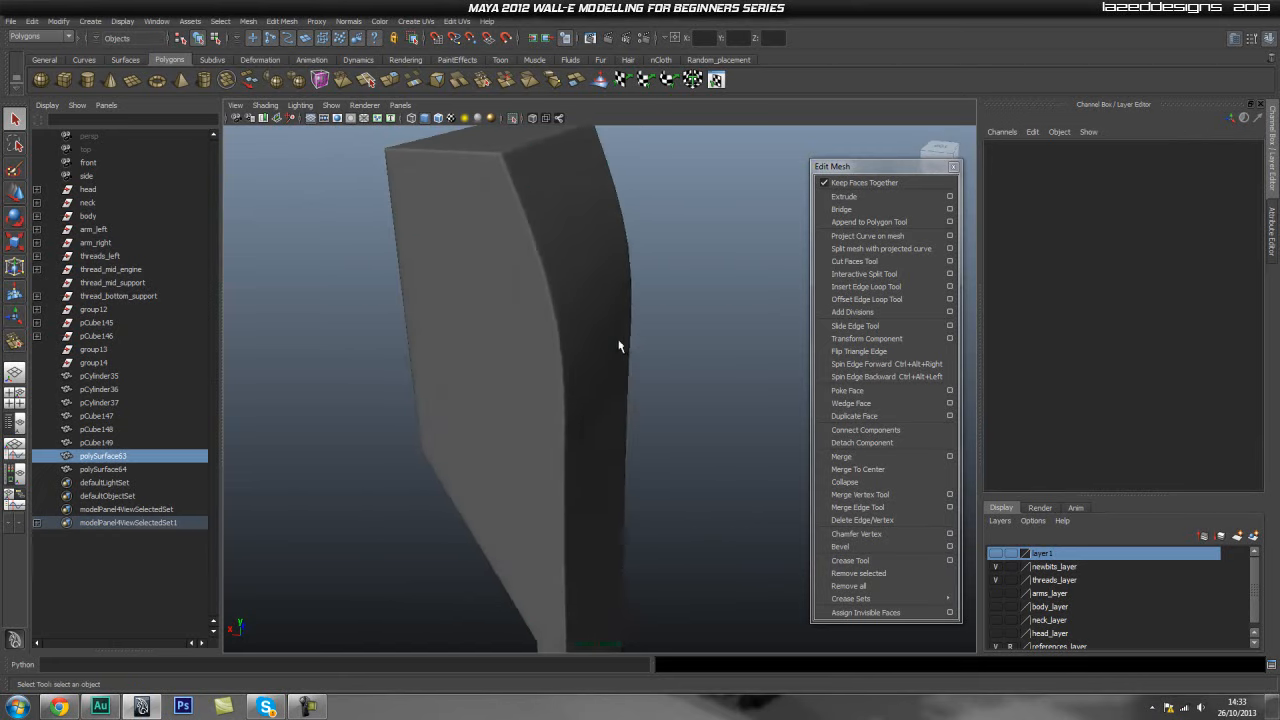
pyautogui.press('1')
pyautogui.keyDown('alt'); pyautogui.moveTo(475, 281); pyautogui.dragTo(492, 321, button='middle'); pyautogui.keyUp('alt')
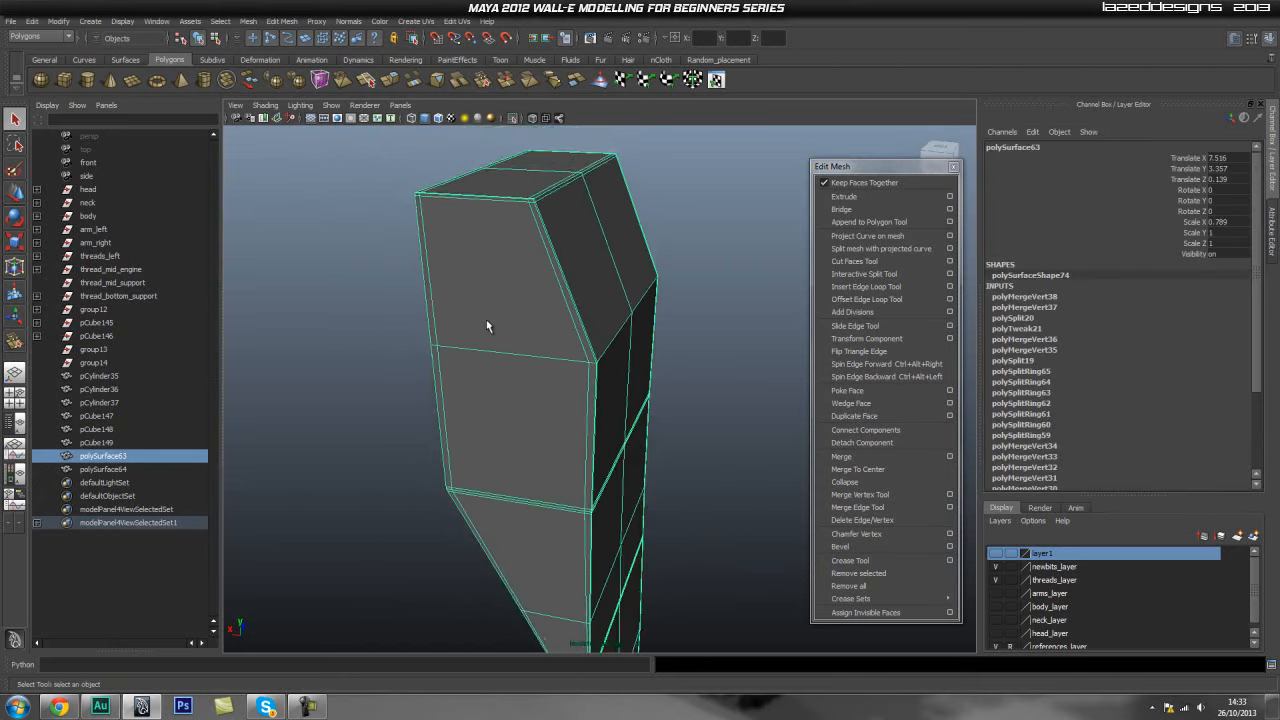
# - Insert an edge loop across the panel near its front corner with the Insert Edge Loop Tool
pyautogui.scroll(4, 600, 328)
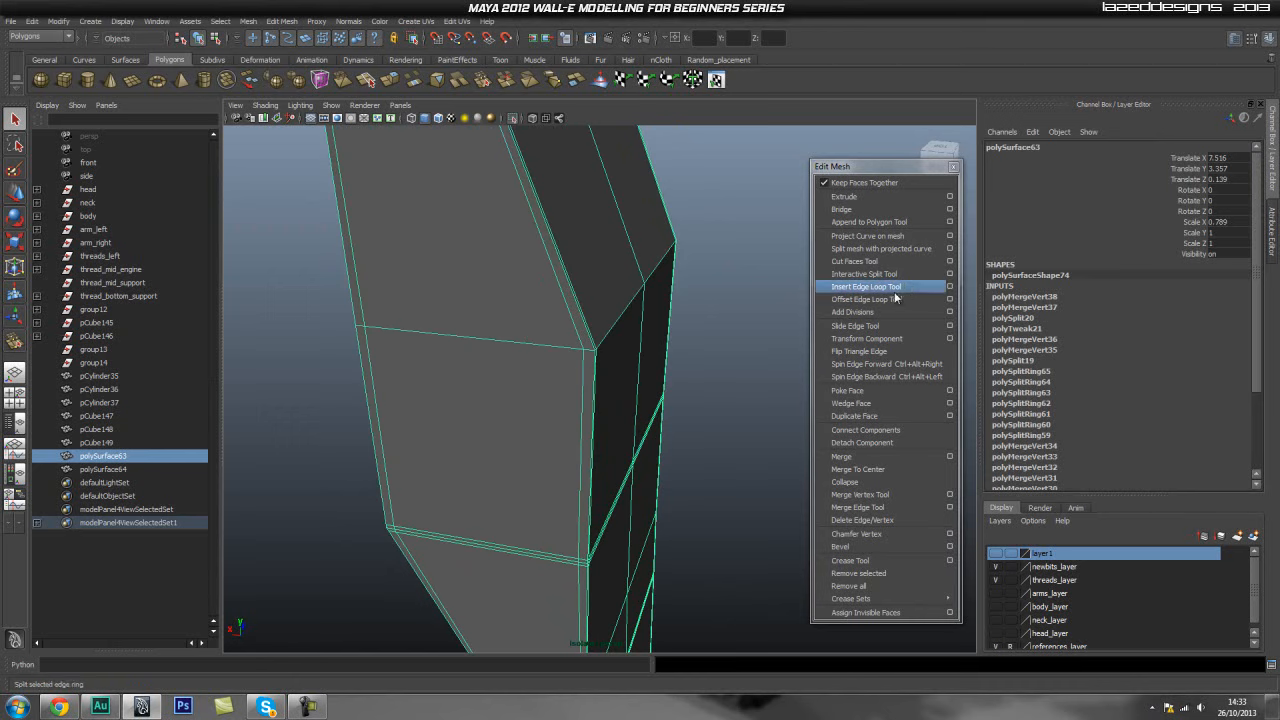
pyautogui.click(896, 287)
pyautogui.moveTo(597, 370); pyautogui.dragTo(595, 346)
pyautogui.press('q')
# - Orbit around the model to inspect the thread mid-support and the surrounding Wall-E parts
pyautogui.moveTo(557, 300); pyautogui.dragTo(624, 281, button='right')
pyautogui.click(716, 341)
pyautogui.keyDown('alt'); pyautogui.moveTo(716, 348); pyautogui.dragTo(660, 362); pyautogui.keyUp('alt')
pyautogui.click(577, 323)
pyautogui.click(666, 266)
pyautogui.click(514, 117)
pyautogui.keyDown('alt'); pyautogui.moveTo(660, 362); pyautogui.dragTo(636, 350, button='right'); pyautogui.keyUp('alt')
pyautogui.keyDown('alt'); pyautogui.moveTo(515, 335); pyautogui.dragTo(632, 345, button='right'); pyautogui.keyUp('alt')
pyautogui.keyDown('alt'); pyautogui.moveTo(606, 220); pyautogui.dragTo(594, 236); pyautogui.keyUp('alt')
pyautogui.keyDown('alt'); pyautogui.moveTo(517, 311); pyautogui.dragTo(580, 488); pyautogui.keyUp('alt')
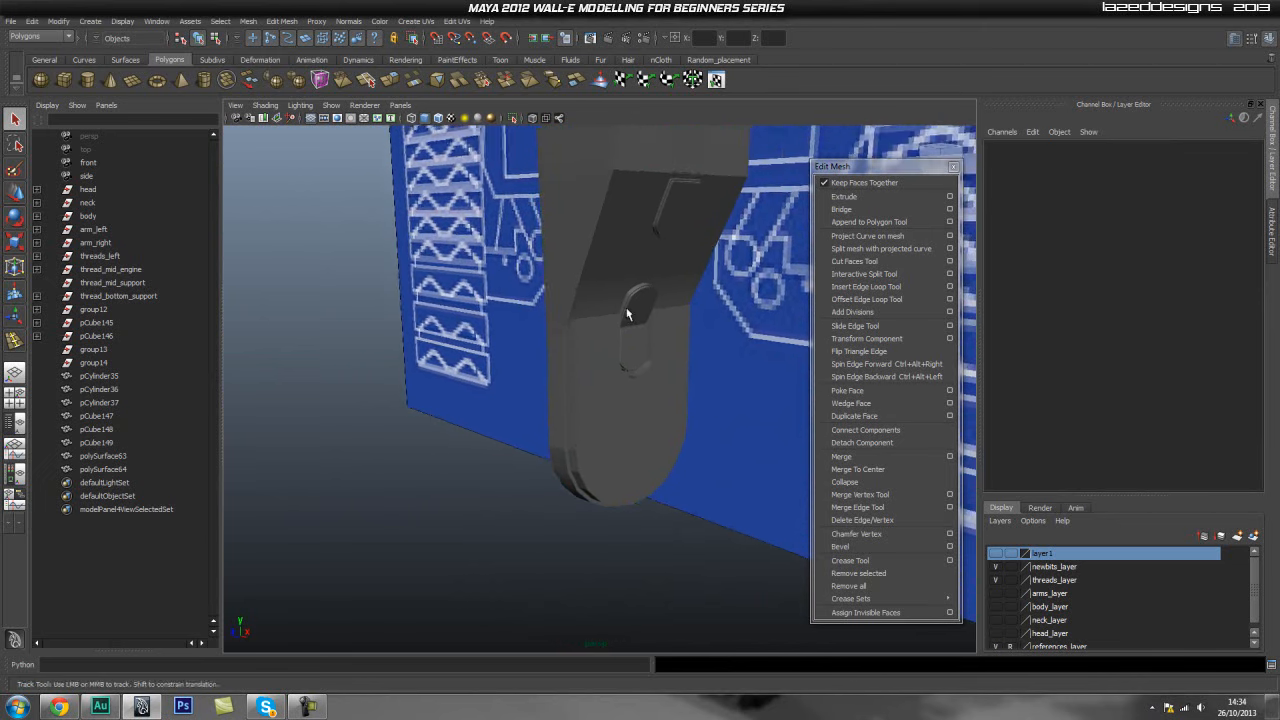
pyautogui.click(651, 300)
pyautogui.keyDown('alt'); pyautogui.moveTo(360, 337); pyautogui.dragTo(400, 390); pyautogui.keyUp('alt')
pyautogui.keyDown('alt'); pyautogui.moveTo(400, 390); pyautogui.dragTo(484, 319, button='right'); pyautogui.keyUp('alt')
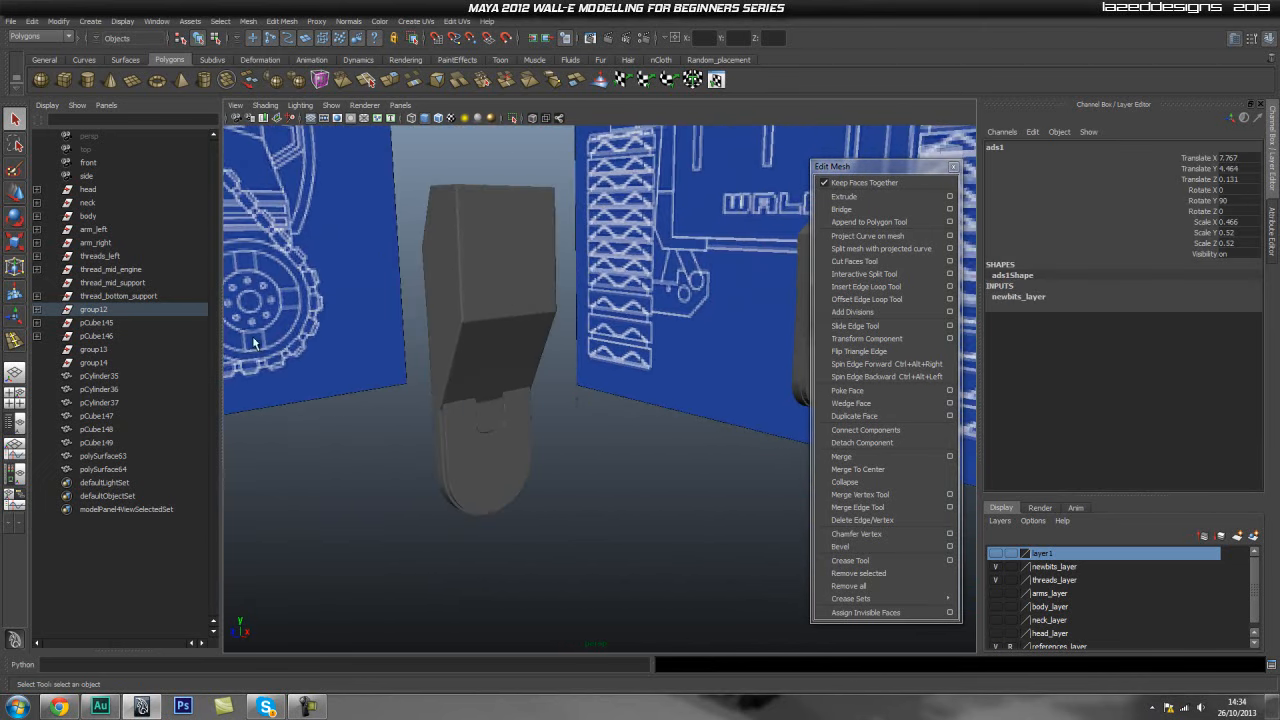
pyautogui.click(612, 371)
pyautogui.scroll(-1, 1087, 597)
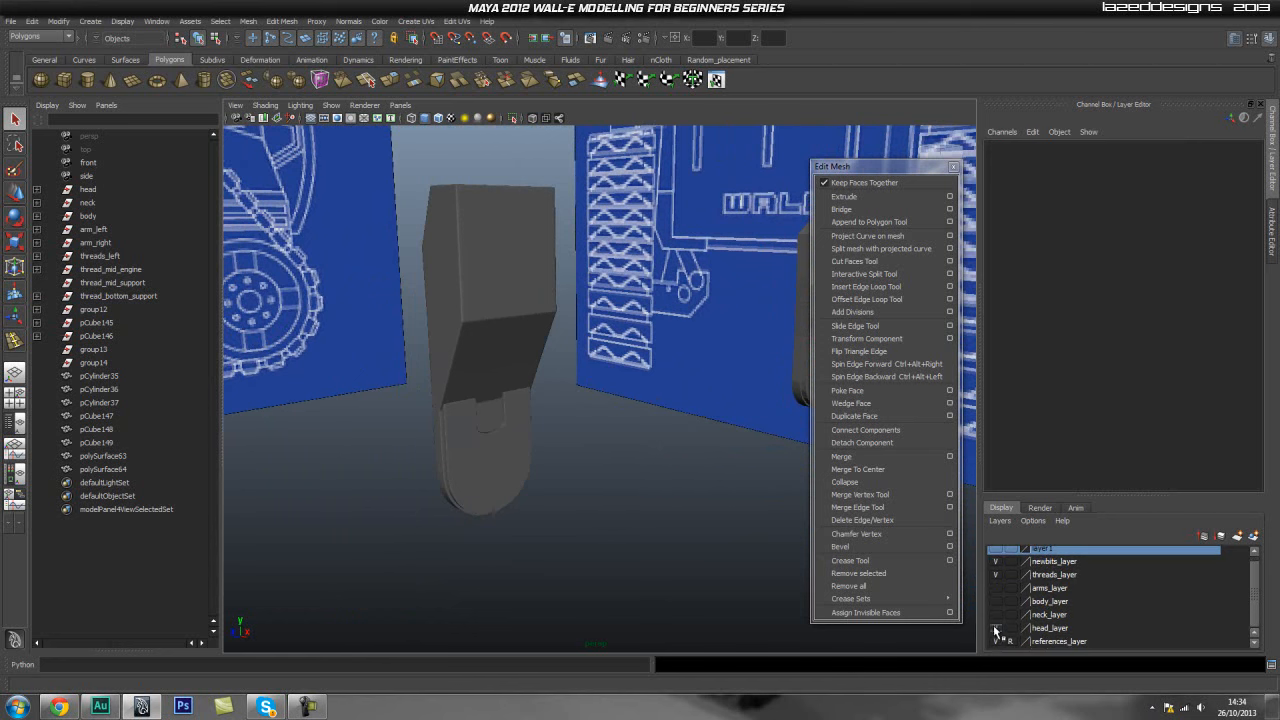
pyautogui.keyDown('alt'); pyautogui.moveTo(794, 459); pyautogui.dragTo(739, 306, button='right'); pyautogui.keyUp('alt')
pyautogui.keyDown('alt'); pyautogui.moveTo(739, 306); pyautogui.dragTo(755, 485, button='middle'); pyautogui.keyUp('alt')
pyautogui.keyDown('alt'); pyautogui.moveTo(620, 410); pyautogui.dragTo(586, 491); pyautogui.keyUp('alt')
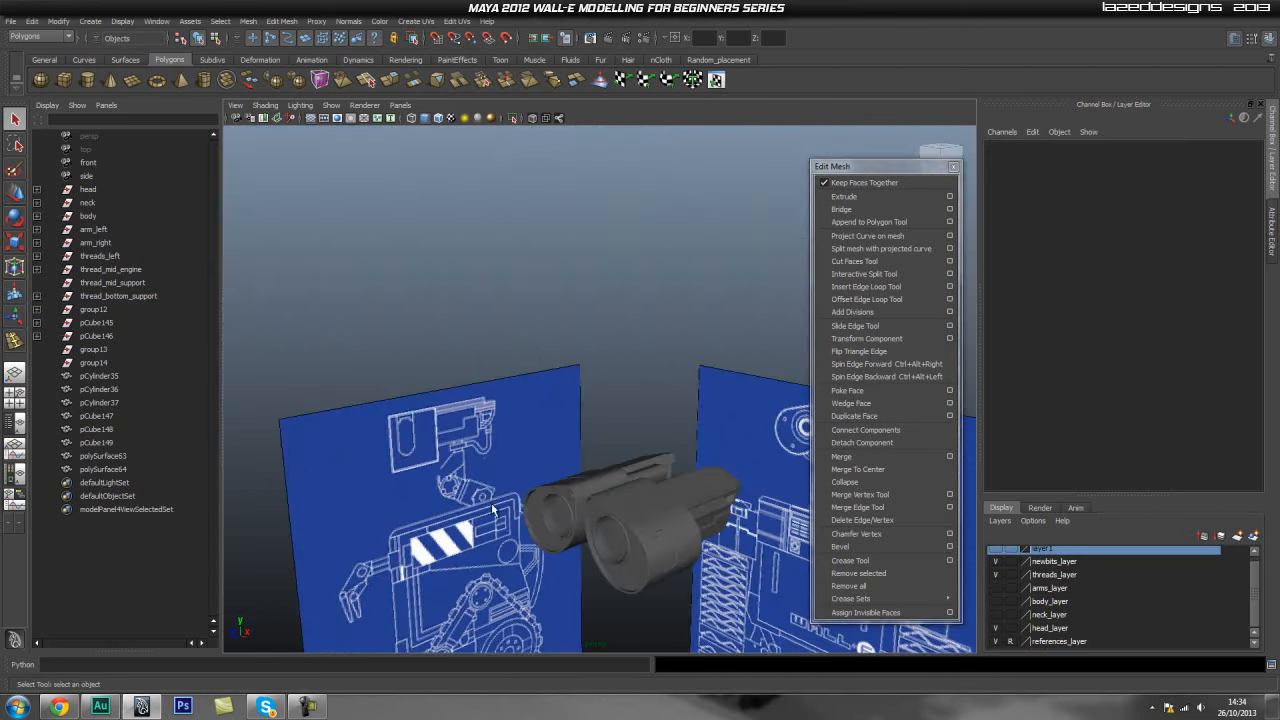
pyautogui.keyDown('alt'); pyautogui.moveTo(586, 491); pyautogui.dragTo(610, 450, button='right'); pyautogui.keyUp('alt')
pyautogui.keyDown('alt'); pyautogui.moveTo(600, 445); pyautogui.dragTo(581, 400, button='middle'); pyautogui.keyUp('alt')
pyautogui.keyDown('alt'); pyautogui.moveTo(580, 400); pyautogui.dragTo(686, 440); pyautogui.keyUp('alt')
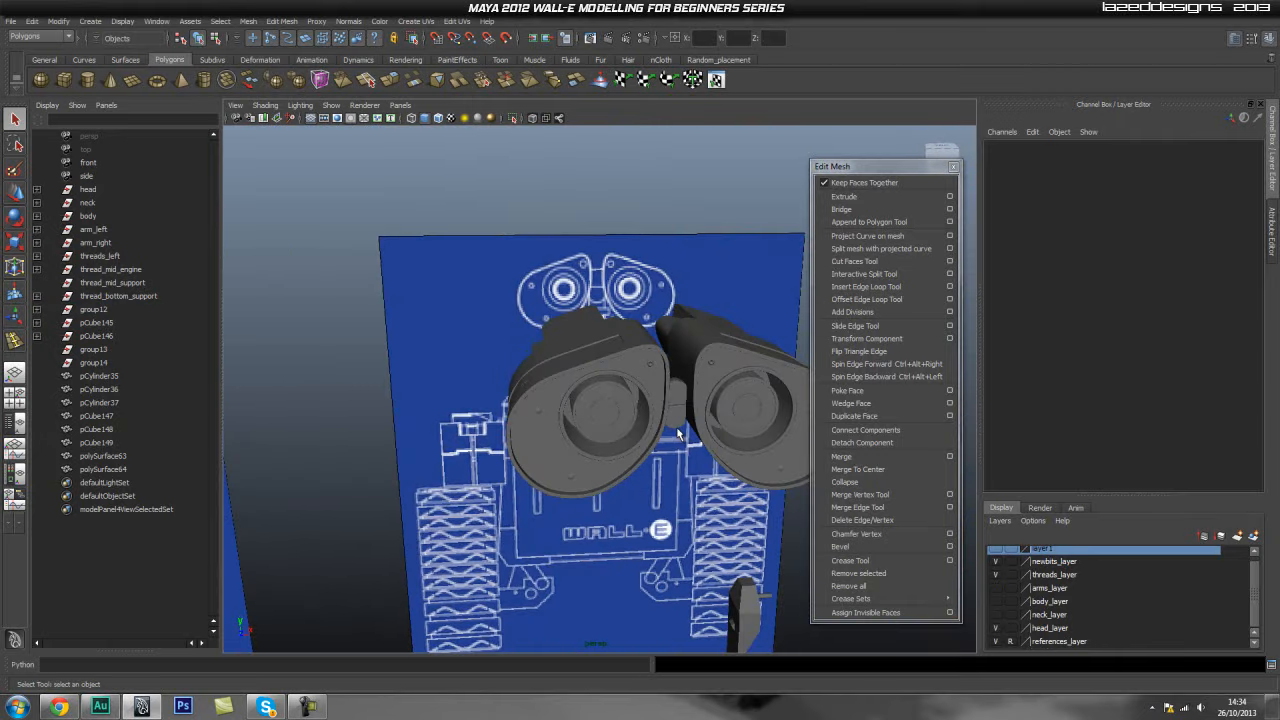
# - Frame the neck connector piece and the lower thread support to compare their details
pyautogui.click(678, 433)
pyautogui.press('f')
pyautogui.scroll(-2, 694, 451)
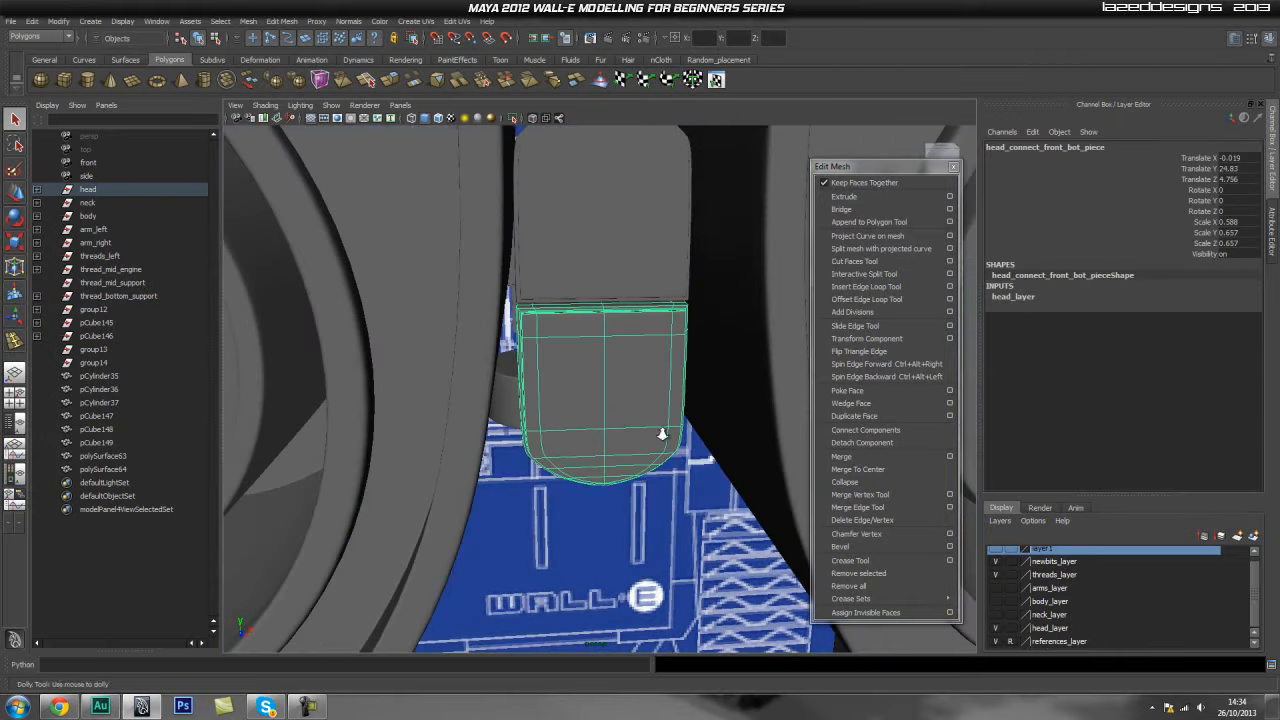
pyautogui.scroll(-4, 721, 428)
pyautogui.click(625, 544)
pyautogui.click(614, 434)
pyautogui.keyDown('alt'); pyautogui.moveTo(634, 509); pyautogui.dragTo(618, 394); pyautogui.keyUp('alt')
pyautogui.scroll(-3, 670, 502)
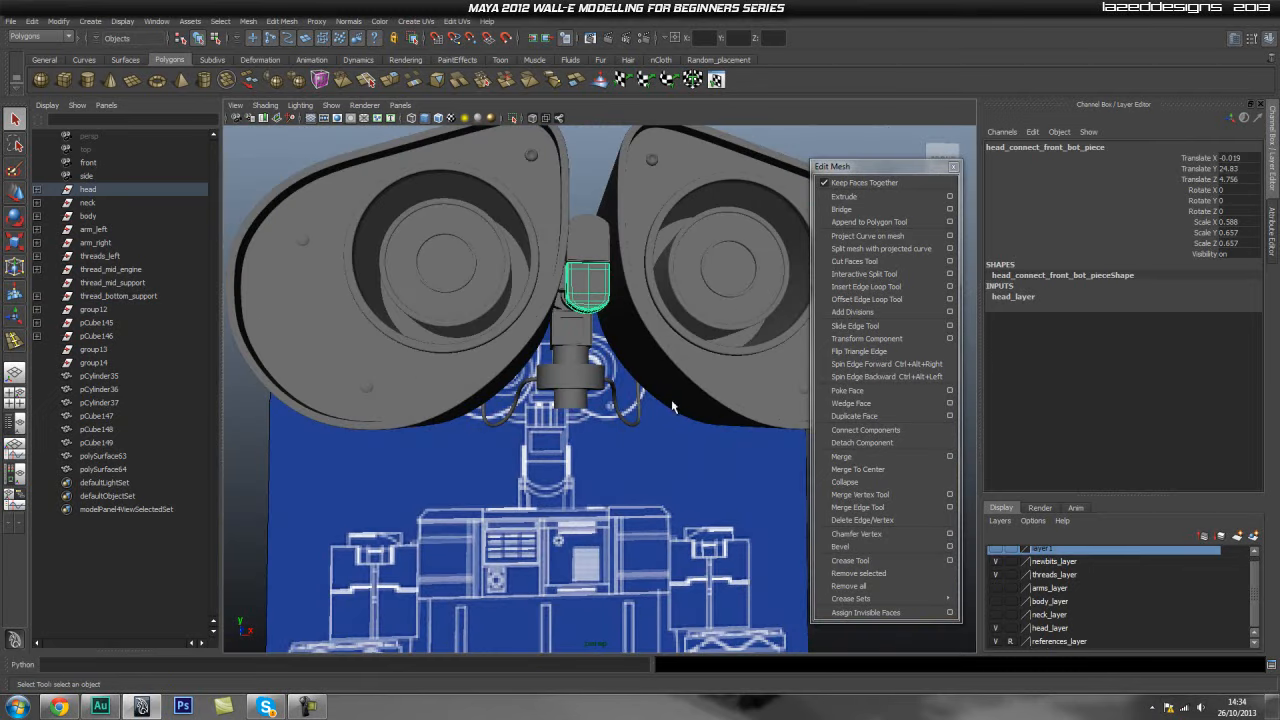
pyautogui.keyDown('alt'); pyautogui.moveTo(590, 508); pyautogui.dragTo(494, 462); pyautogui.keyUp('alt')
pyautogui.keyDown('alt'); pyautogui.moveTo(490, 470); pyautogui.dragTo(500, 250, button='middle'); pyautogui.keyUp('alt')
pyautogui.click(517, 406)
pyautogui.press('f')
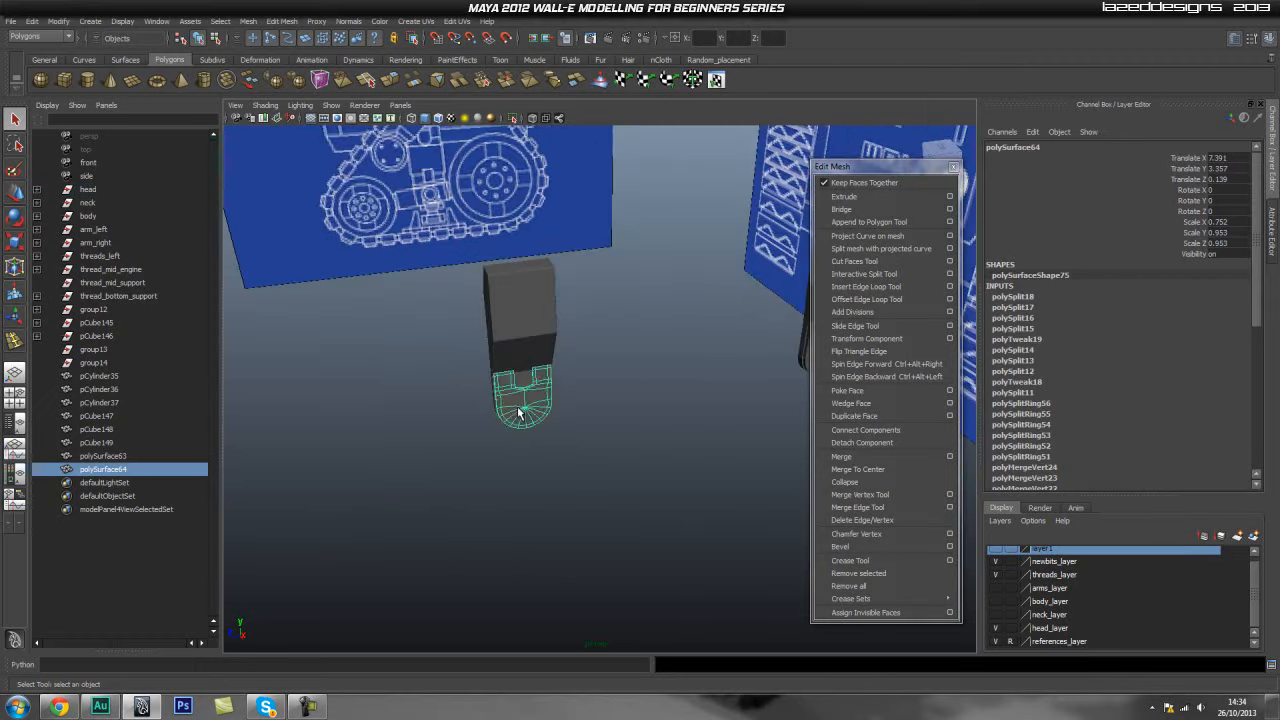
pyautogui.keyDown('alt'); pyautogui.moveTo(559, 487); pyautogui.dragTo(680, 380); pyautogui.keyUp('alt')
pyautogui.keyDown('alt'); pyautogui.moveTo(680, 380); pyautogui.dragTo(746, 384, button='right'); pyautogui.keyUp('alt')
pyautogui.keyDown('alt'); pyautogui.moveTo(746, 376); pyautogui.dragTo(650, 314); pyautogui.keyUp('alt')
# - Duplicate the small U-shaped bracket detail and move the copy into the recess on the lower support
pyautogui.click(647, 318)
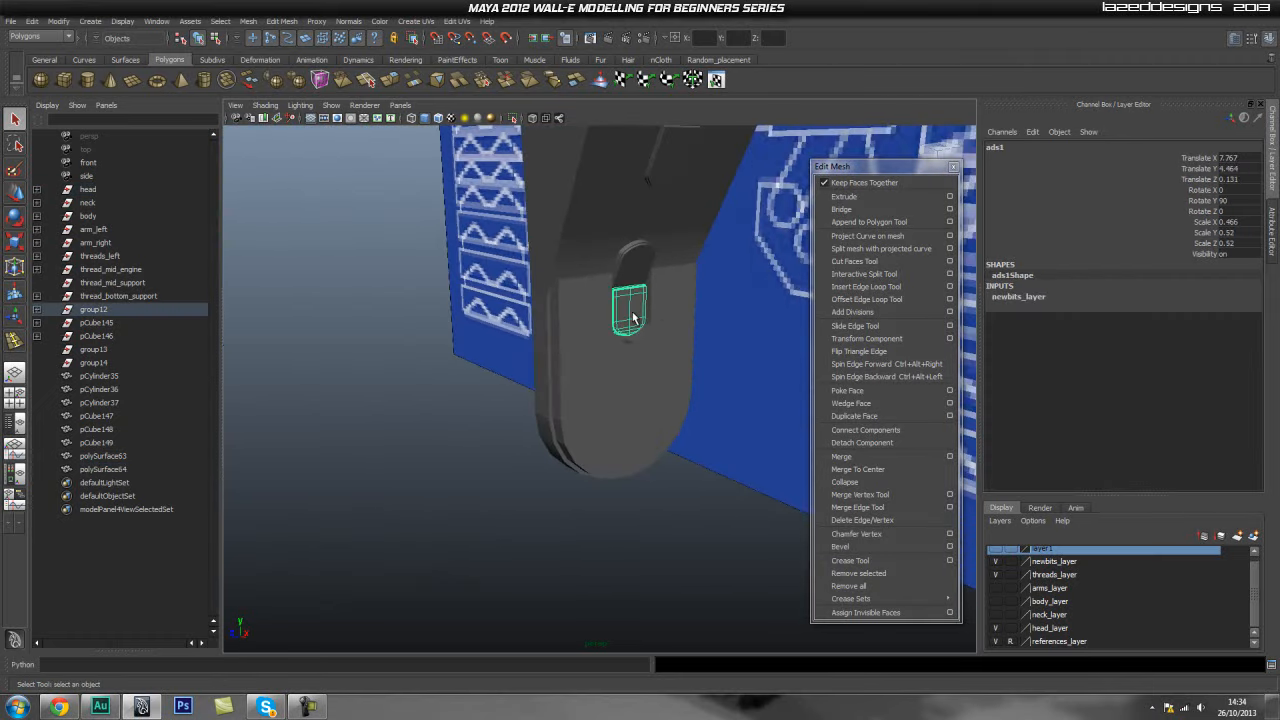
pyautogui.keyDown('alt'); pyautogui.moveTo(800, 420); pyautogui.dragTo(210, 449, button='right'); pyautogui.keyUp('alt')
pyautogui.hotkey('ctrl', 'd')
pyautogui.keyDown('alt'); pyautogui.moveTo(627, 442); pyautogui.dragTo(495, 443, button='right'); pyautogui.keyUp('alt')
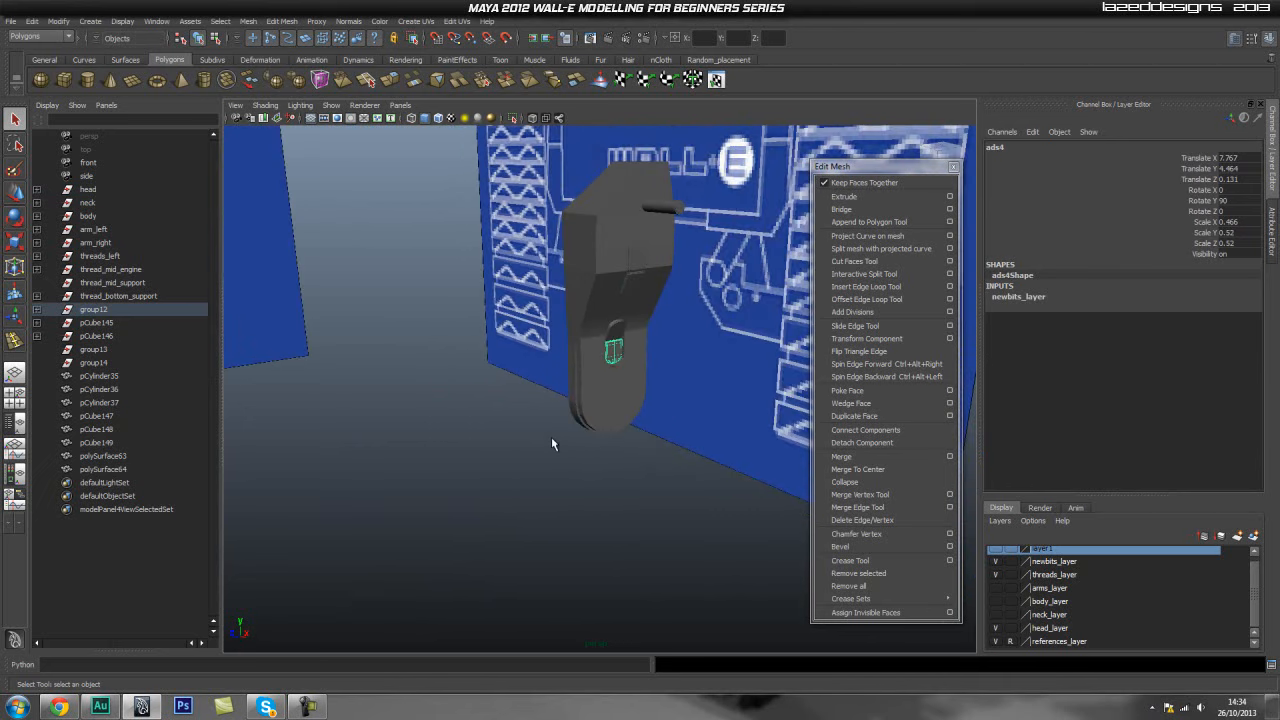
pyautogui.press('w')
pyautogui.moveTo(633, 342); pyautogui.dragTo(596, 353)
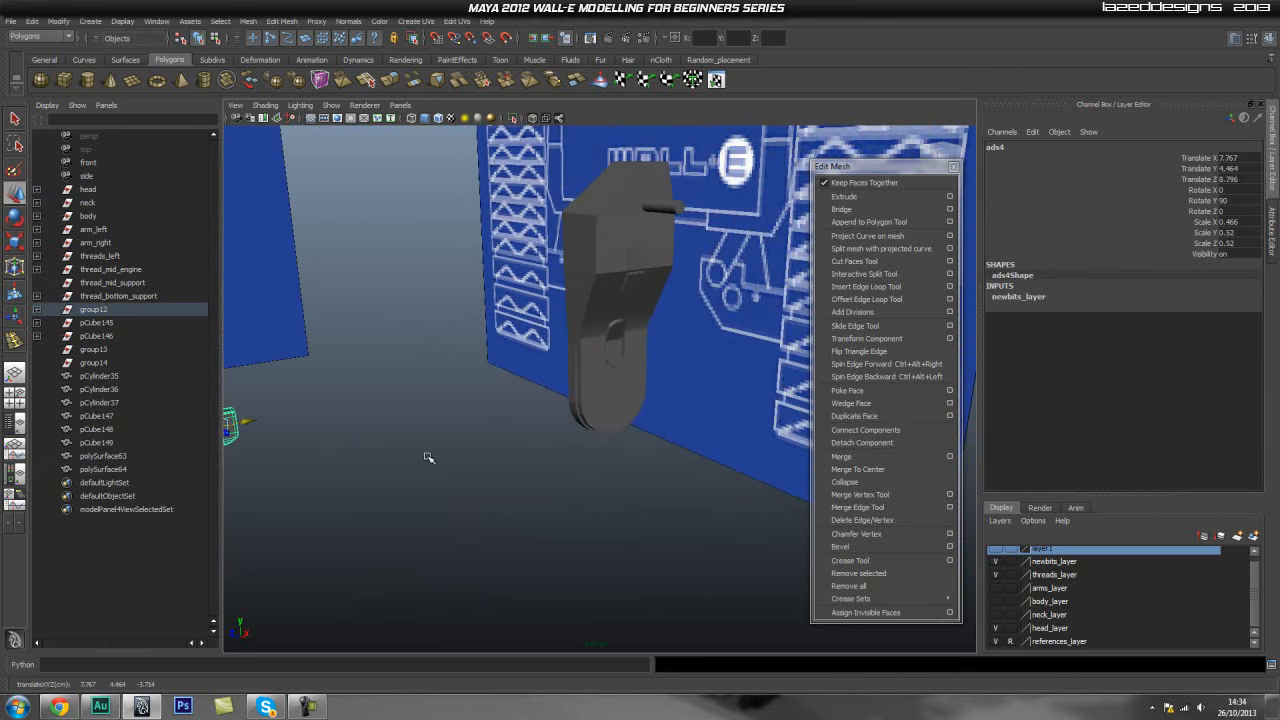
pyautogui.keyDown('alt'); pyautogui.moveTo(437, 472); pyautogui.dragTo(754, 363, button='middle'); pyautogui.keyUp('alt')
pyautogui.keyDown('alt'); pyautogui.moveTo(754, 363); pyautogui.dragTo(603, 414); pyautogui.keyUp('alt')
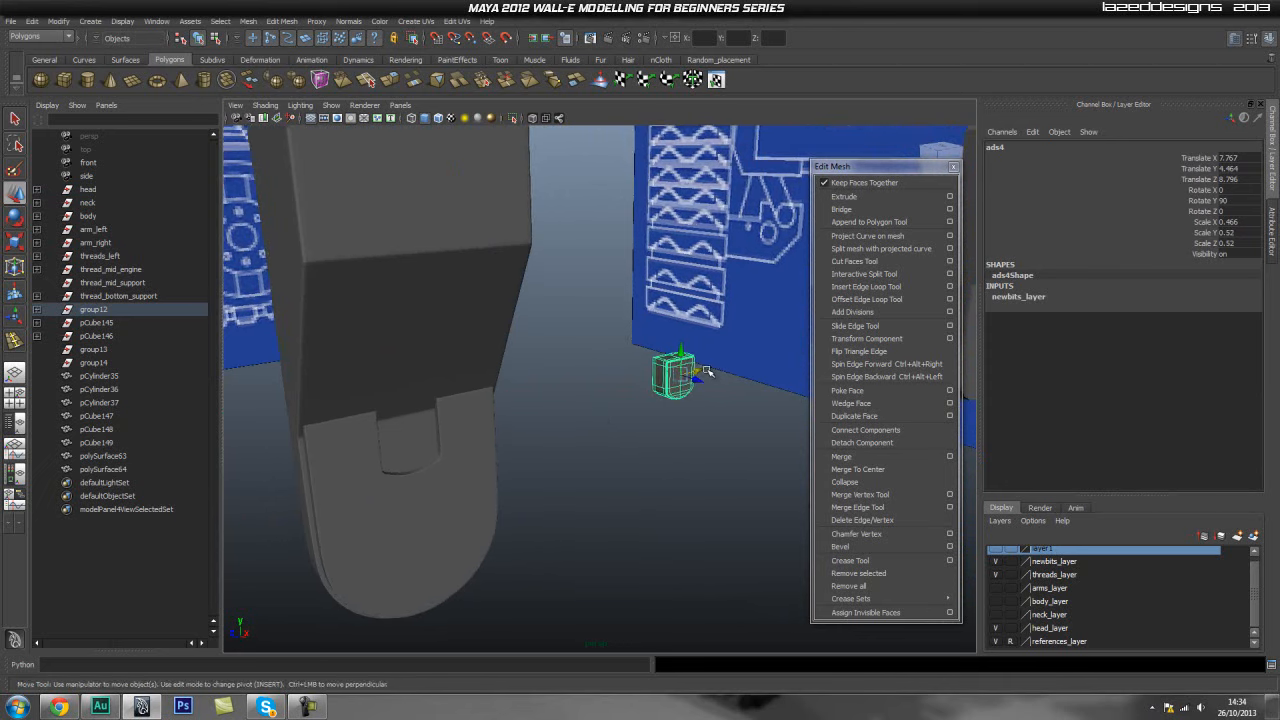
pyautogui.moveTo(700, 372); pyautogui.dragTo(440, 432)
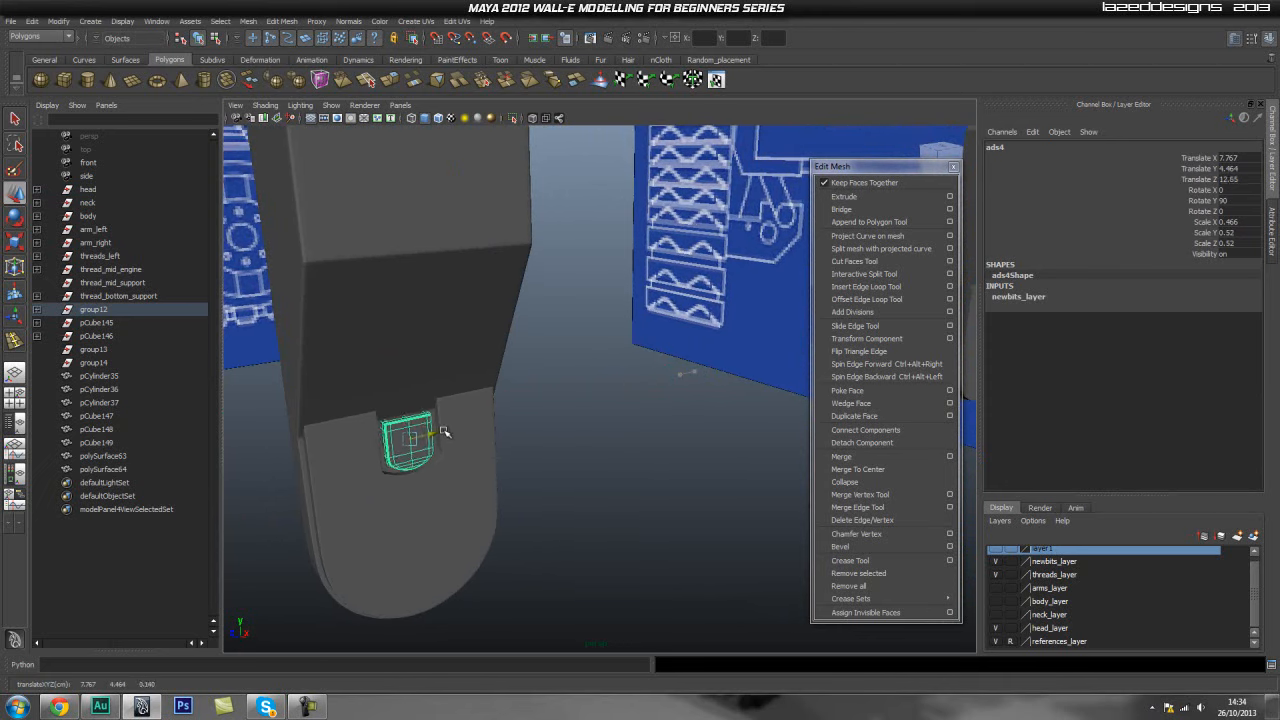
pyautogui.click(566, 431)
pyautogui.keyDown('alt'); pyautogui.moveTo(580, 480); pyautogui.dragTo(586, 434); pyautogui.keyUp('alt')
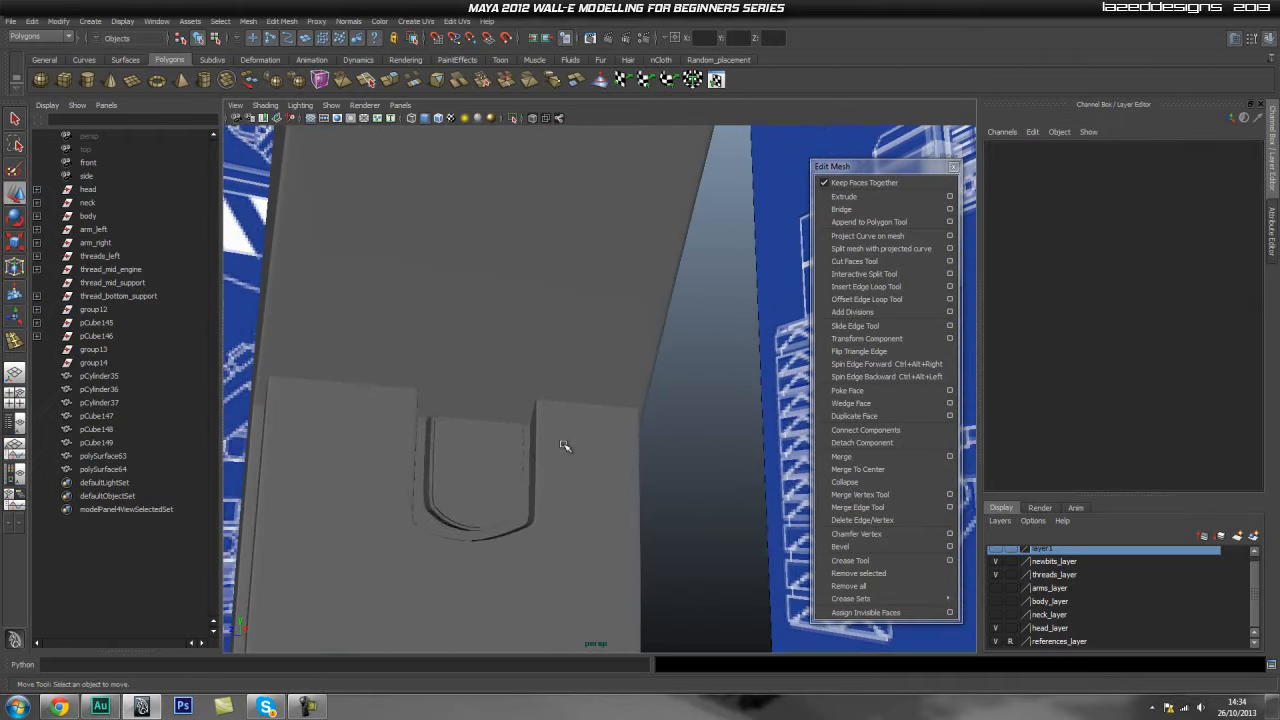
# - In side view, move the bracket copy up to the top edge of the support panel
pyautogui.click(520, 498)
pyautogui.moveTo(507, 468); pyautogui.dragTo(563, 466)
pyautogui.press('space')
pyautogui.scroll(-3, 570, 464)
pyautogui.moveTo(637, 449)
pyautogui.keyDown('alt'); pyautogui.mouseDown(button='middle')
pyautogui.moveTo(388, 467)
pyautogui.moveTo(171, 449)
pyautogui.moveTo(600, 431)
pyautogui.mouseUp(button='middle'); pyautogui.keyUp('alt')
pyautogui.scroll(5, 600, 431)
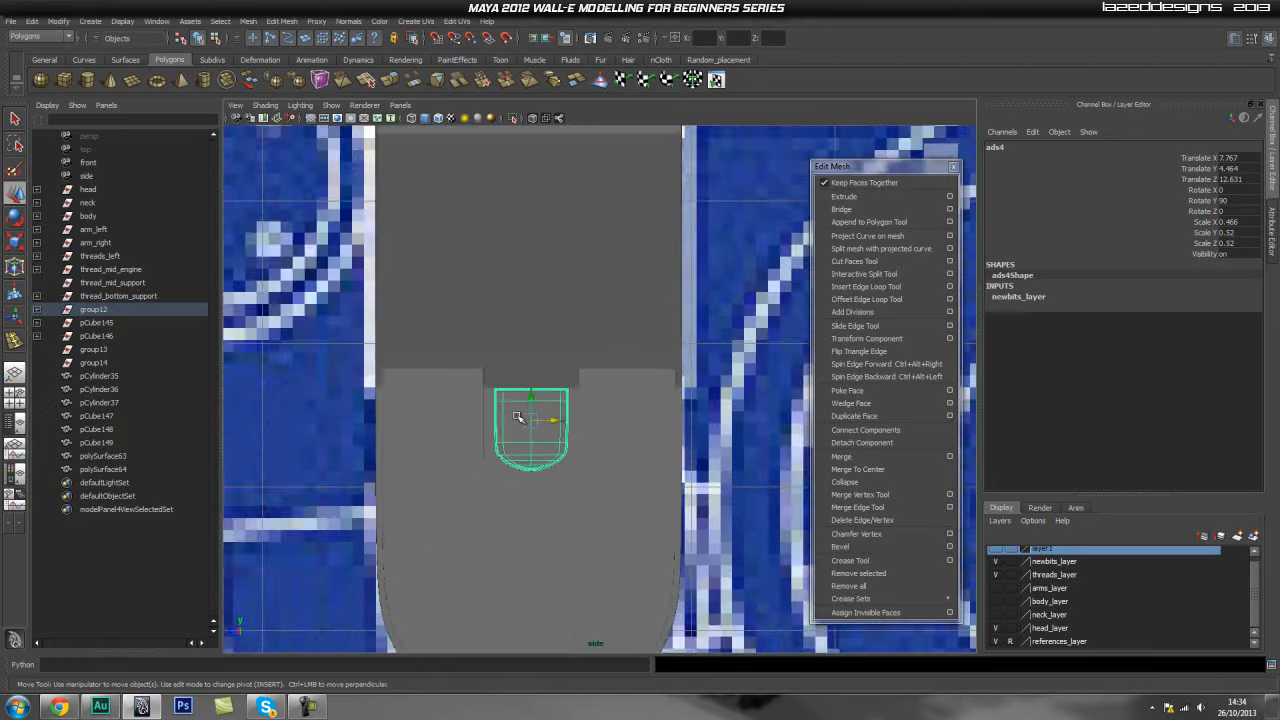
pyautogui.moveTo(517, 401); pyautogui.dragTo(575, 353)
pyautogui.press('e')
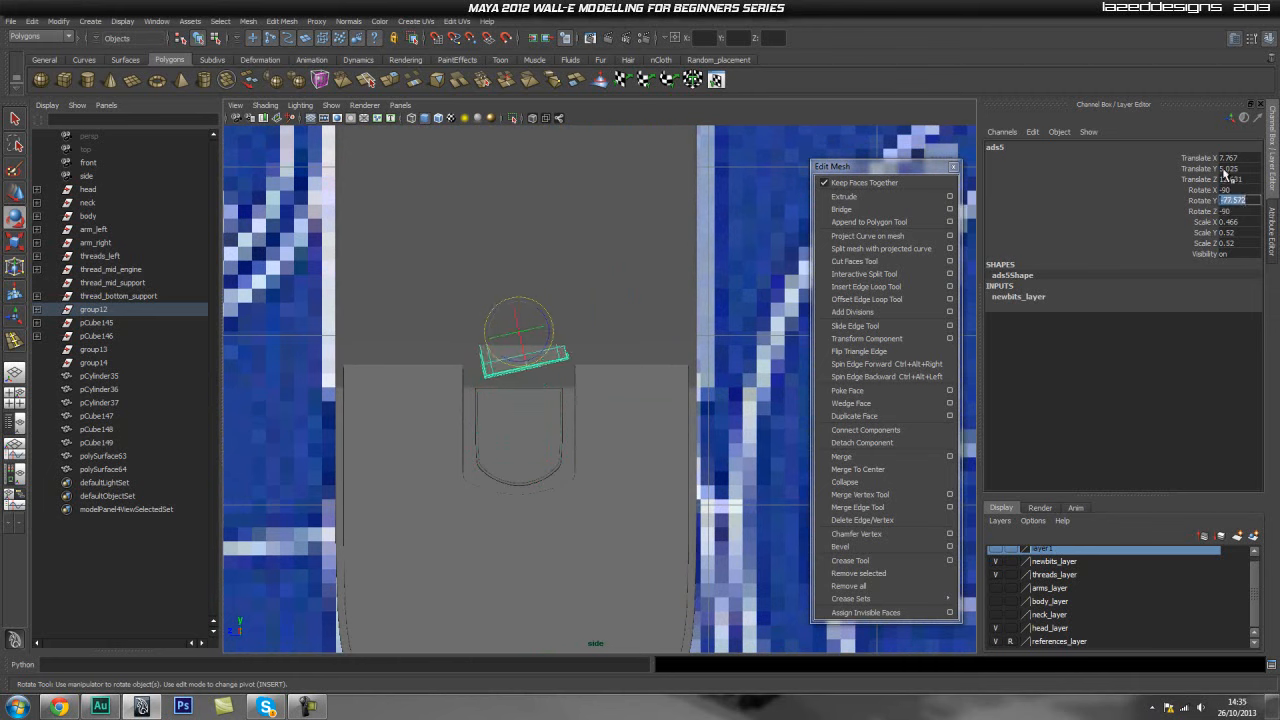
# - Rotate the bracket copy in front view so it lies along the panel's slanted edge
pyautogui.click(748, 321)
pyautogui.click(506, 359)
pyautogui.press('space')
pyautogui.moveTo(506, 360); pyautogui.dragTo(513, 387)
pyautogui.scroll(10, 499, 411)
pyautogui.keyDown('alt'); pyautogui.moveTo(523, 354); pyautogui.dragTo(560, 471, button='middle'); pyautogui.keyUp('alt')
pyautogui.moveTo(492, 234); pyautogui.dragTo(493, 236)
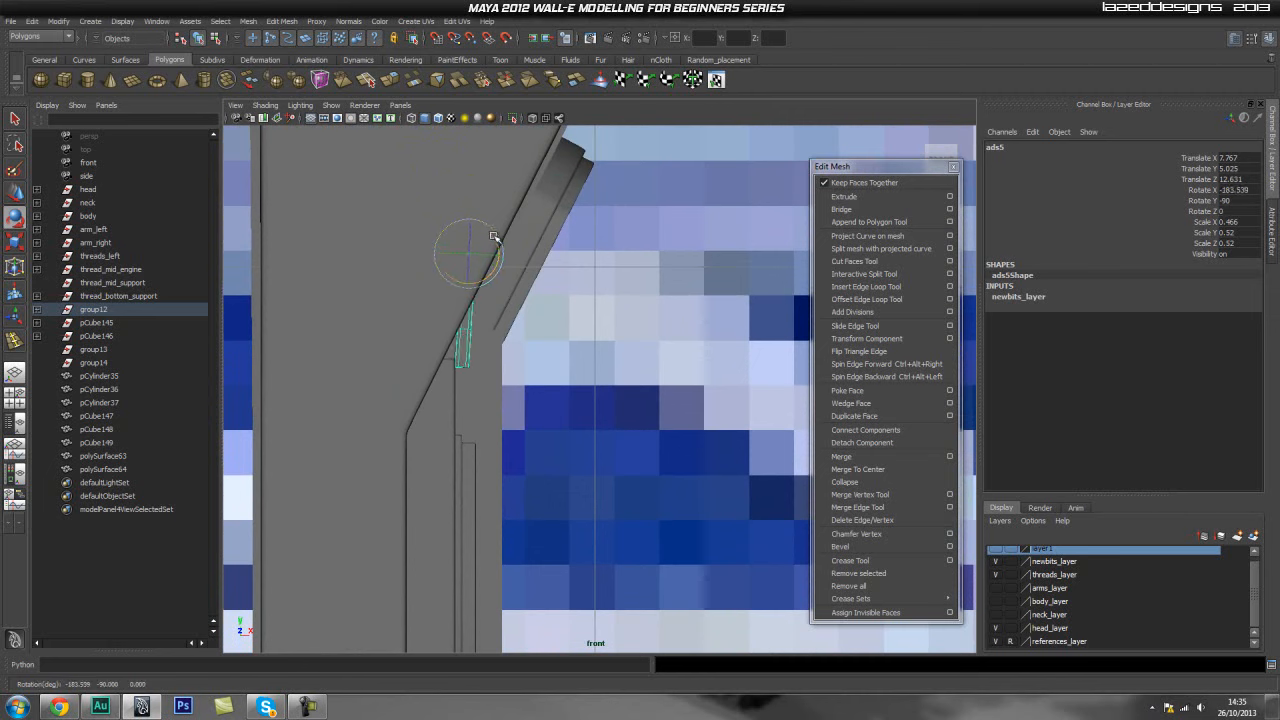
# - Move the bracket copy against the slanted edge and set its Rotate X to -207.5
pyautogui.press('w')
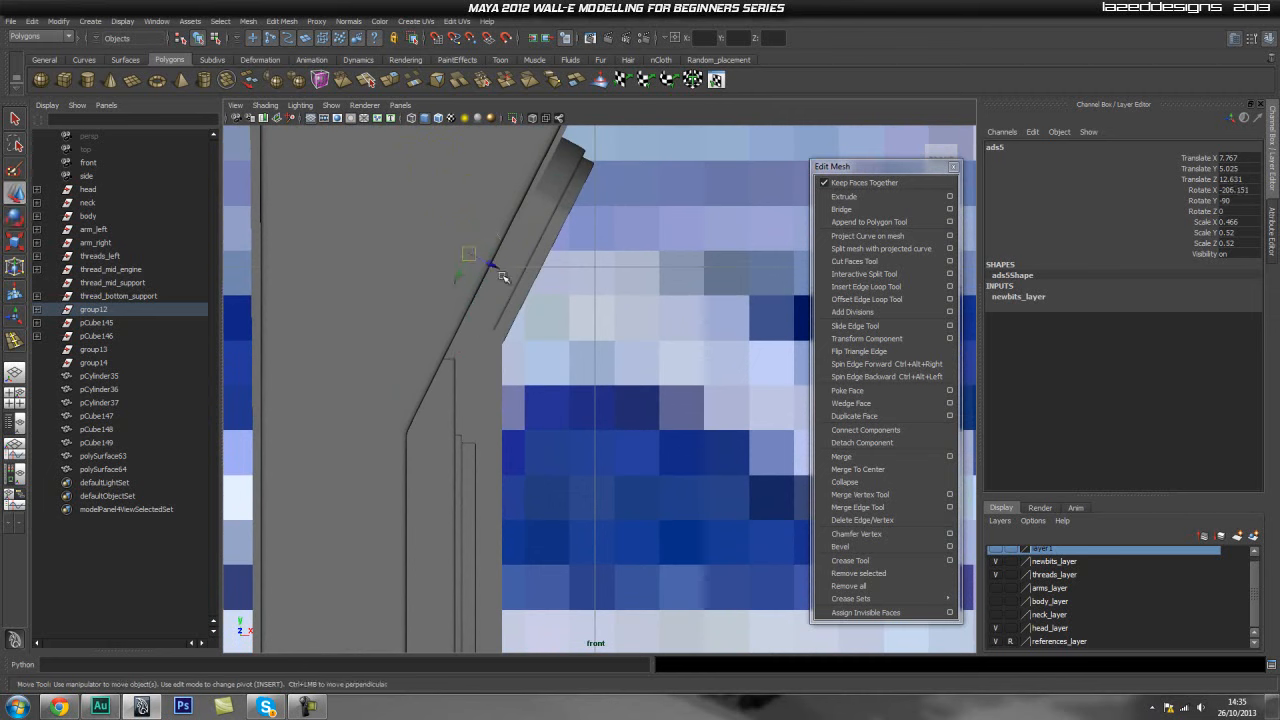
pyautogui.moveTo(491, 264); pyautogui.dragTo(521, 282, button='middle')
pyautogui.moveTo(521, 282); pyautogui.dragTo(525, 284)
pyautogui.keyDown('alt'); pyautogui.moveTo(581, 237); pyautogui.dragTo(584, 254, button='middle'); pyautogui.keyUp('alt')
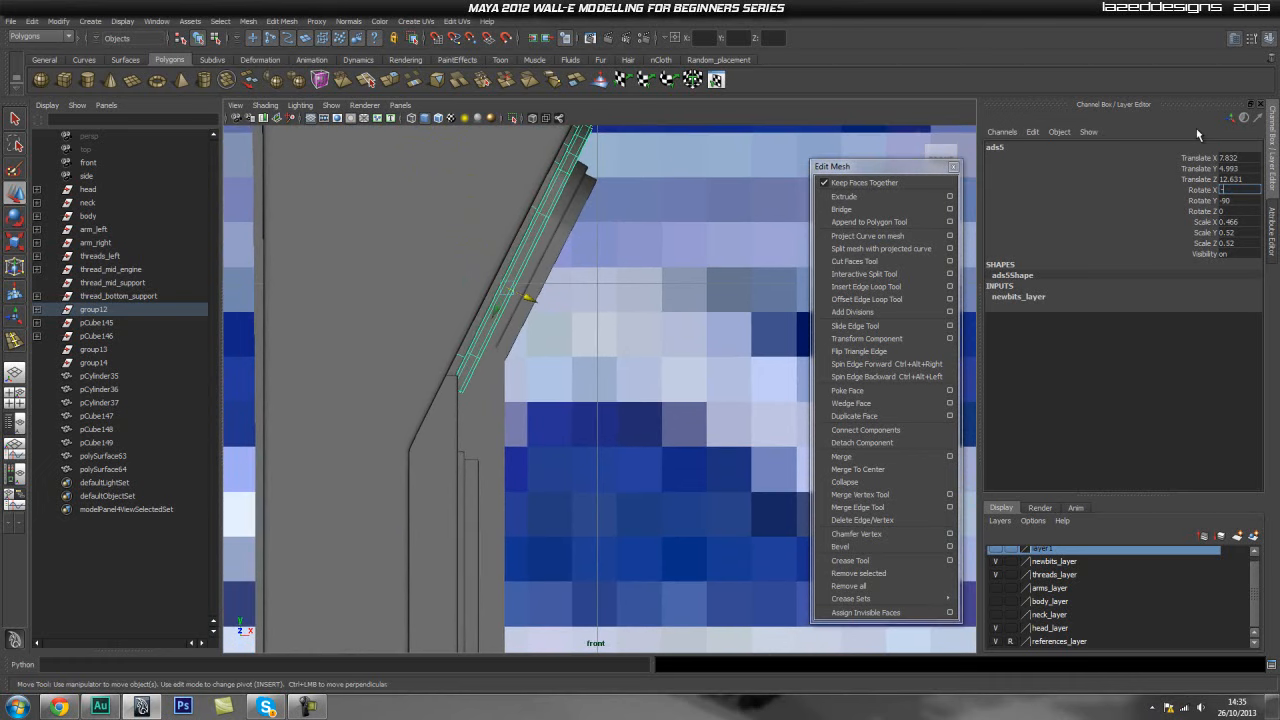
pyautogui.write('0')
pyautogui.press('Return')
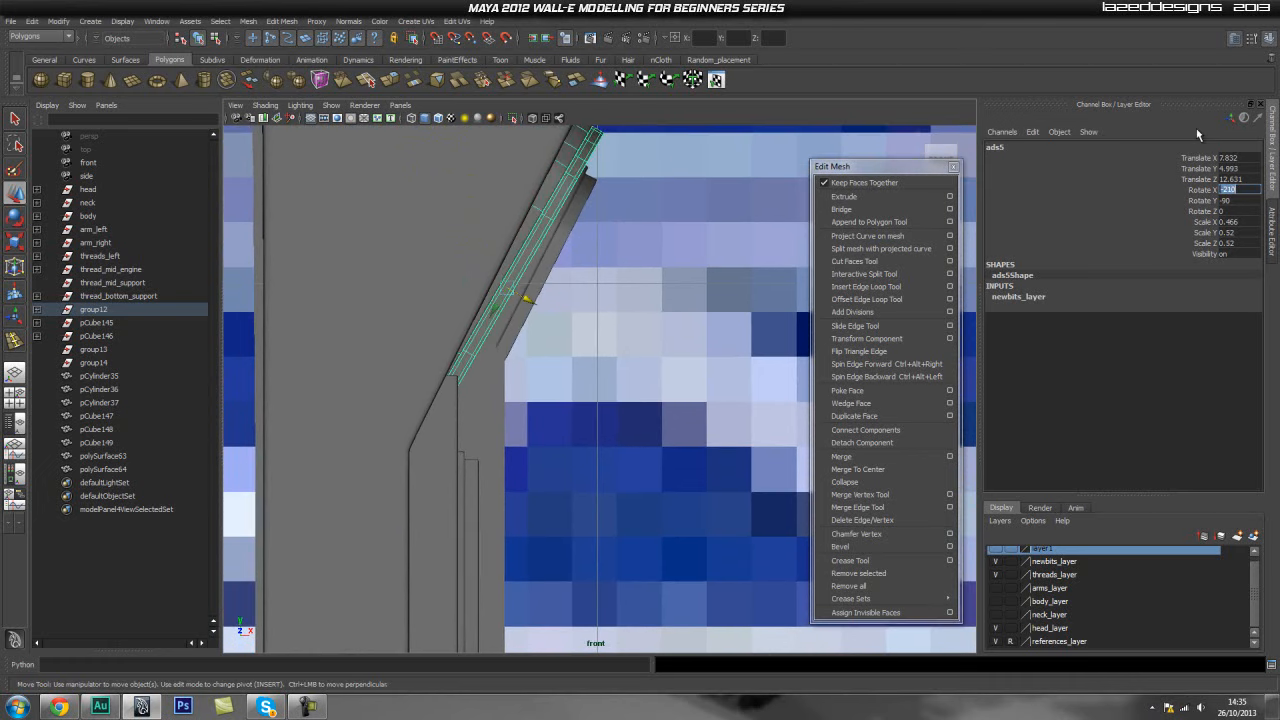
pyautogui.press('Return')
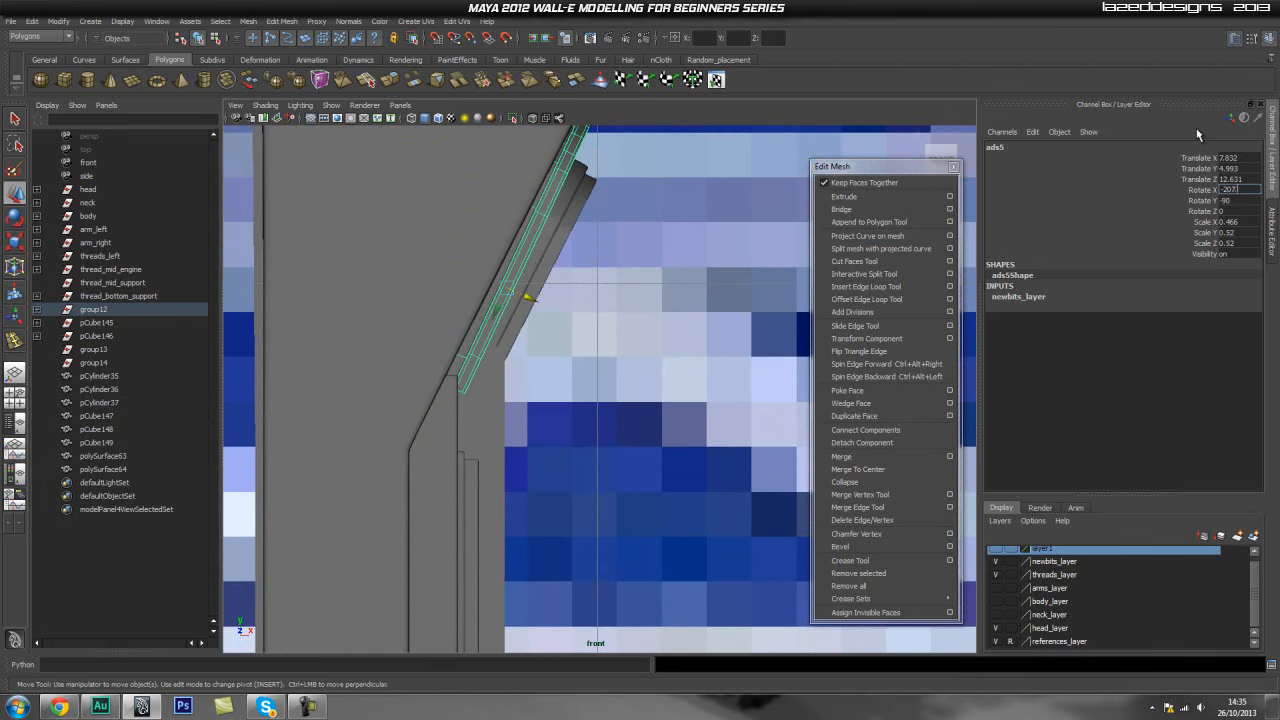
pyautogui.press('Return')
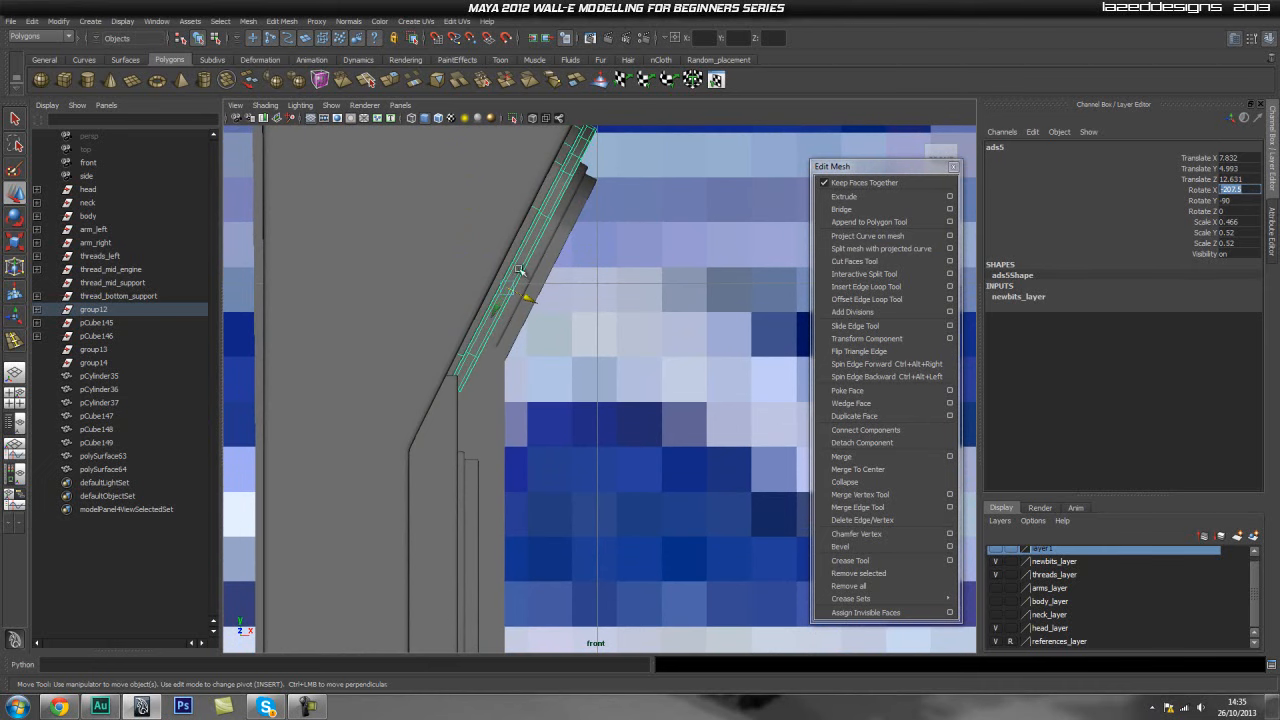
# - Nudge the tilted bracket into place on the panel's upper face in perspective view
pyautogui.click(629, 274)
pyautogui.keyDown('alt'); pyautogui.moveTo(595, 304); pyautogui.dragTo(613, 332, button='middle'); pyautogui.keyUp('alt')
pyautogui.press('space')
pyautogui.moveTo(566, 320); pyautogui.dragTo(505, 360)
pyautogui.click(484, 331)
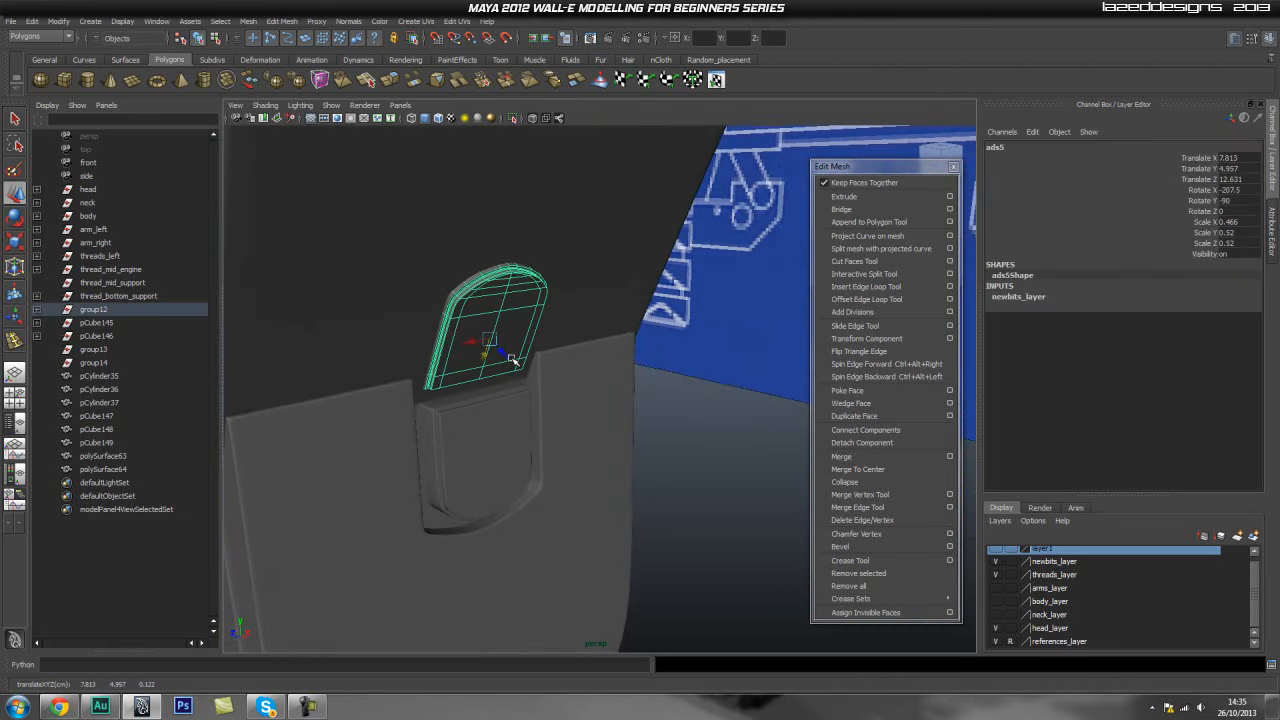
pyautogui.keyDown('shift'); pyautogui.click(496, 355); pyautogui.keyUp('shift')
pyautogui.keyDown('shift'); pyautogui.click(500, 363); pyautogui.keyUp('shift')
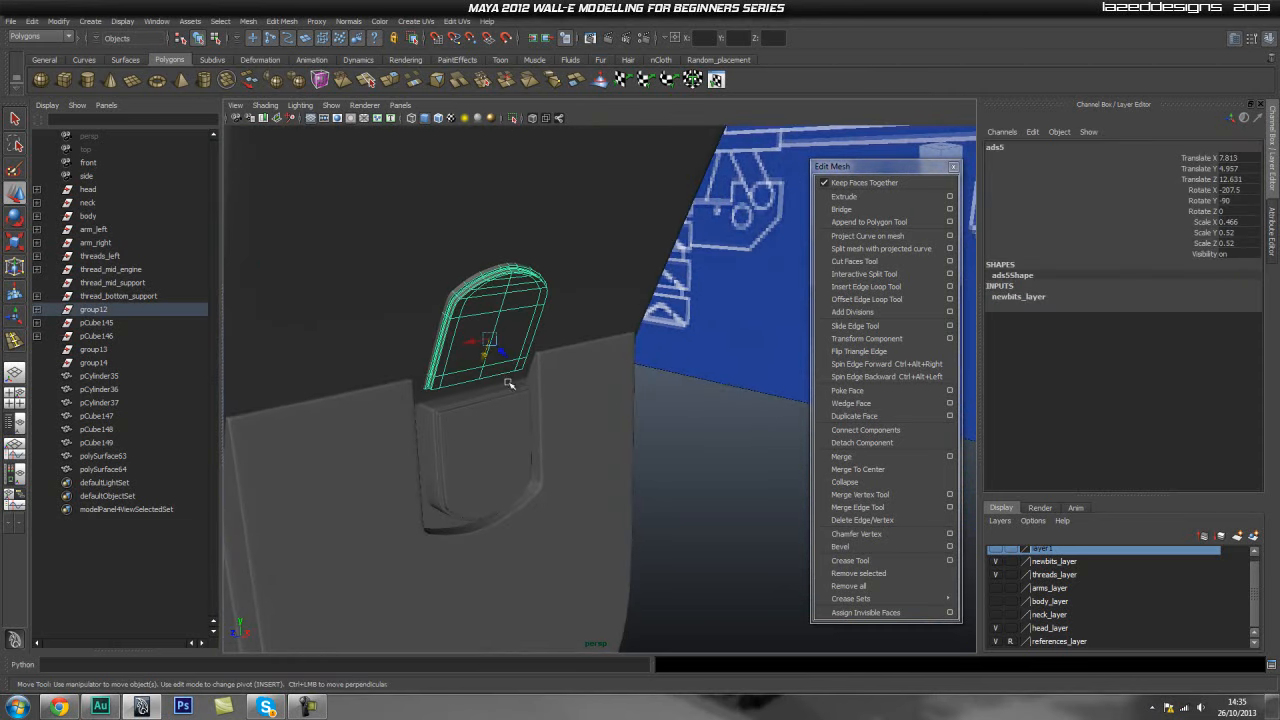
pyautogui.moveTo(503, 354); pyautogui.dragTo(512, 364)
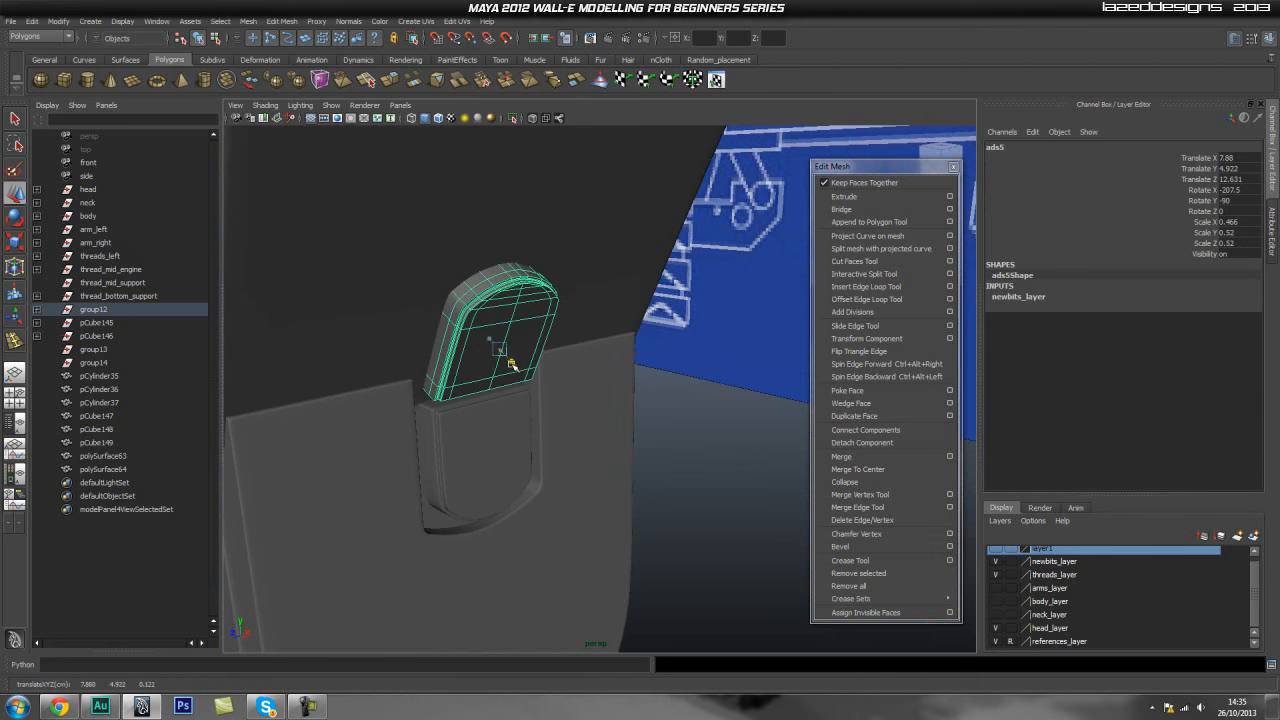
pyautogui.click(740, 362)
# - Orbit around the support to inspect how the placed bracket sits on the panel
pyautogui.keyDown('alt'); pyautogui.moveTo(690, 392); pyautogui.dragTo(604, 388); pyautogui.keyUp('alt')
pyautogui.keyDown('alt'); pyautogui.moveTo(796, 376); pyautogui.dragTo(700, 350, button='middle'); pyautogui.keyUp('alt')
pyautogui.keyDown('alt'); pyautogui.moveTo(411, 377); pyautogui.dragTo(480, 384, button='right'); pyautogui.keyUp('alt')
pyautogui.click(472, 350)
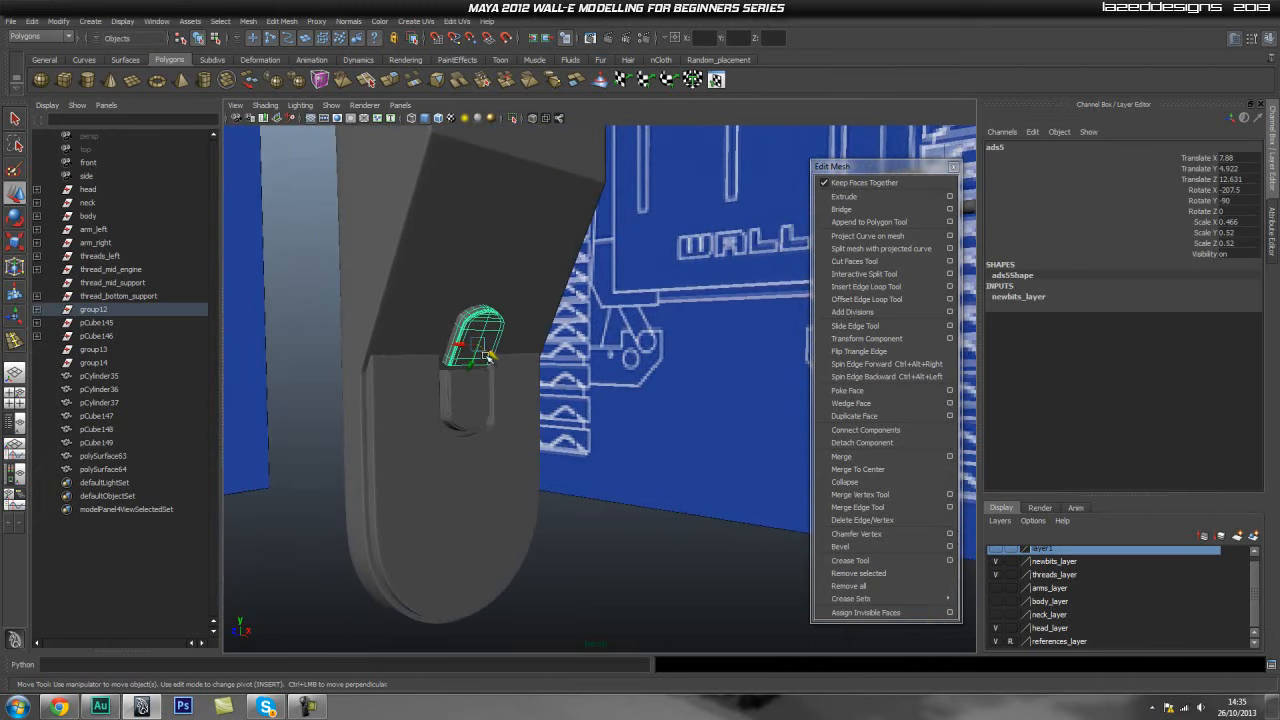
pyautogui.click(680, 354)
pyautogui.keyDown('alt'); pyautogui.moveTo(680, 354); pyautogui.dragTo(597, 364); pyautogui.keyUp('alt')
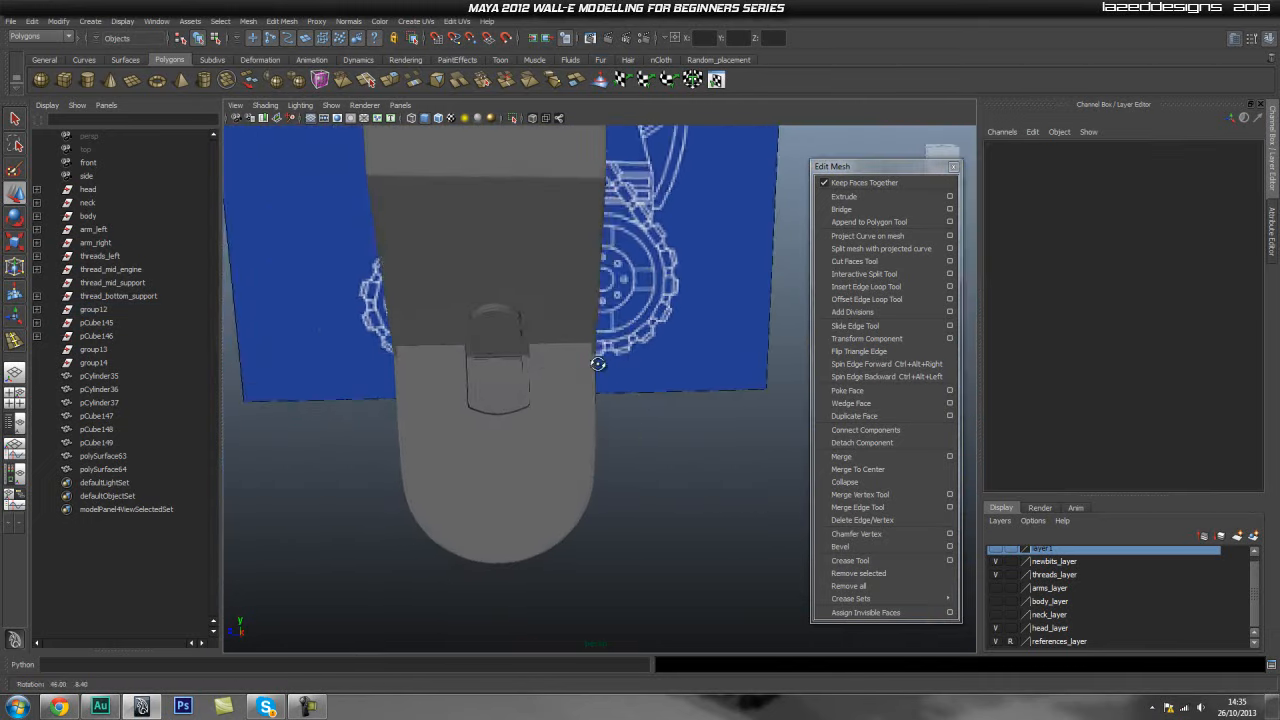
pyautogui.keyDown('alt'); pyautogui.moveTo(700, 352); pyautogui.dragTo(648, 343, button='right'); pyautogui.keyUp('alt')
pyautogui.keyDown('alt'); pyautogui.moveTo(648, 343); pyautogui.dragTo(712, 342); pyautogui.keyUp('alt')
pyautogui.keyDown('alt'); pyautogui.moveTo(620, 340); pyautogui.dragTo(388, 371, button='middle'); pyautogui.keyUp('alt')
pyautogui.keyDown('alt'); pyautogui.moveTo(678, 398); pyautogui.dragTo(760, 397, button='right'); pyautogui.keyUp('alt')
pyautogui.click(614, 365)
pyautogui.keyDown('alt'); pyautogui.moveTo(546, 400); pyautogui.dragTo(471, 389, button='right'); pyautogui.keyUp('alt')
pyautogui.keyDown('alt'); pyautogui.moveTo(471, 389); pyautogui.dragTo(629, 397, button='middle'); pyautogui.keyUp('alt')
pyautogui.keyDown('alt'); pyautogui.moveTo(440, 410); pyautogui.dragTo(517, 417); pyautogui.keyUp('alt')
pyautogui.keyDown('alt'); pyautogui.moveTo(517, 417); pyautogui.dragTo(530, 392, button='middle'); pyautogui.keyUp('alt')
pyautogui.click(534, 424)
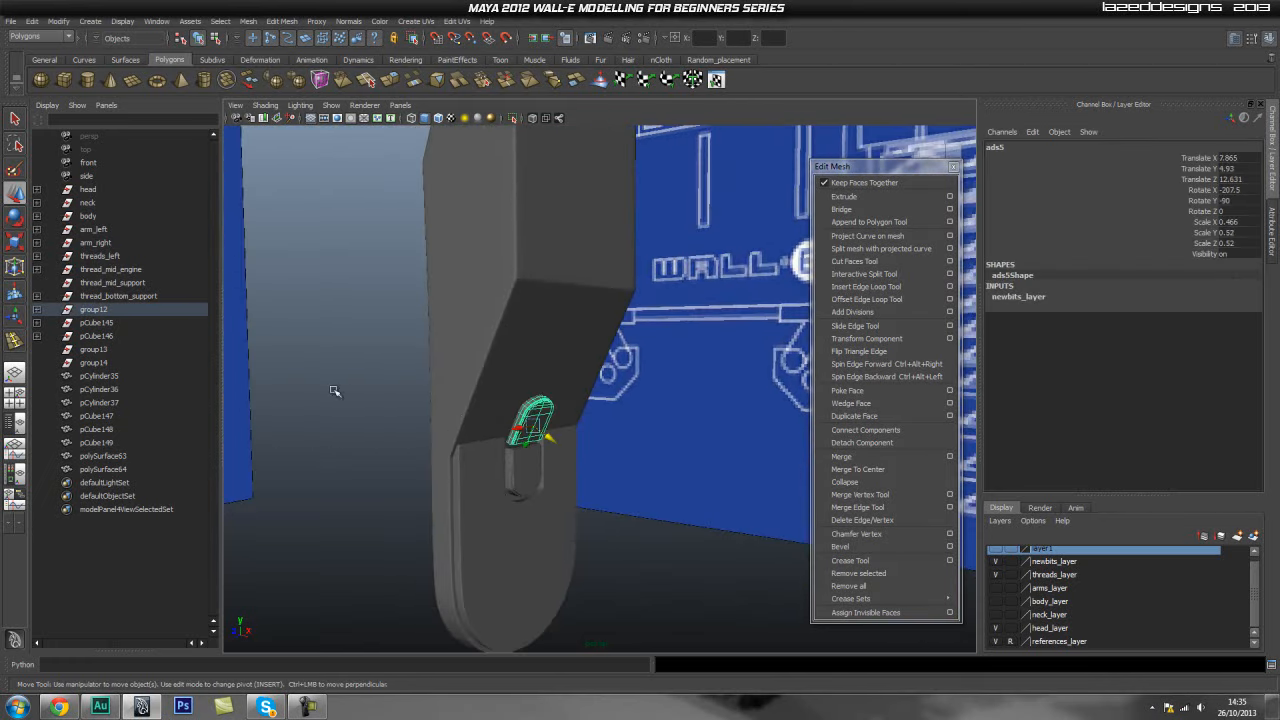
# - Duplicate the bracket again and move the new copy higher up onto the slanted face
pyautogui.keyDown('alt'); pyautogui.moveTo(395, 418); pyautogui.dragTo(504, 375, button='right'); pyautogui.keyUp('alt')
pyautogui.hotkey('ctrl', 'd')
pyautogui.moveTo(495, 464); pyautogui.dragTo(552, 313)
pyautogui.press('r')
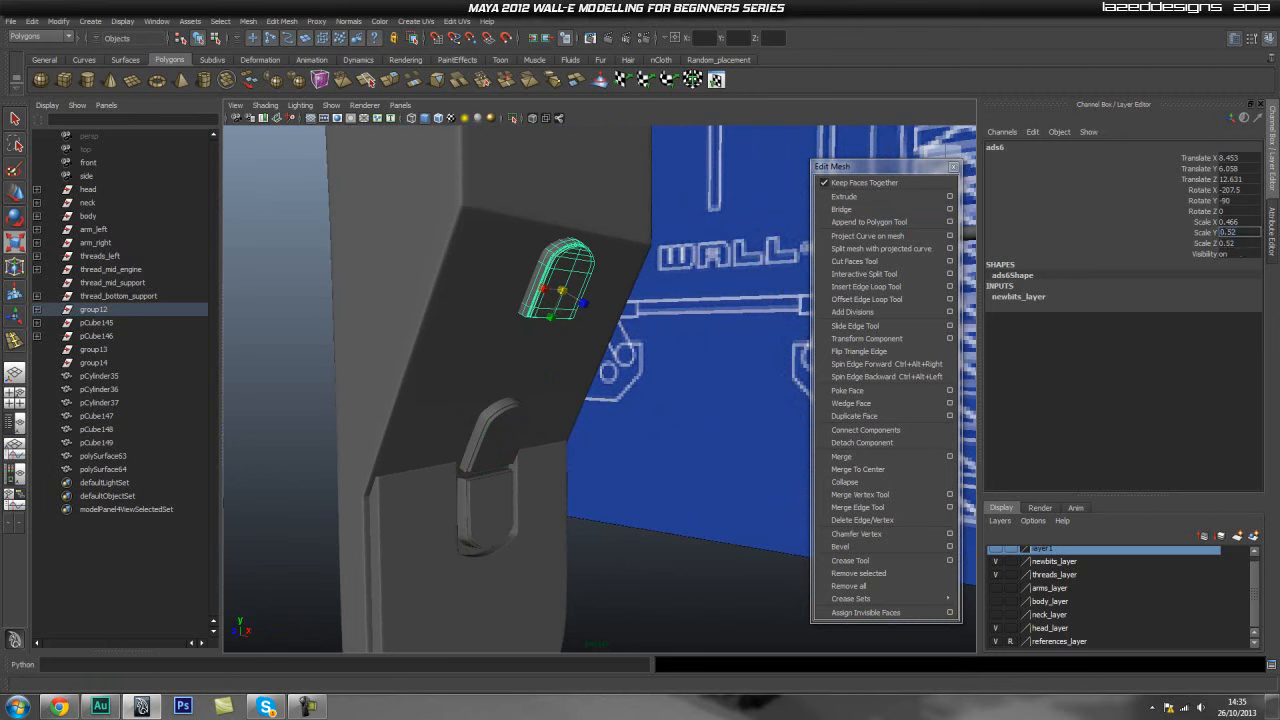
pyautogui.press('Return')
pyautogui.click(704, 402)
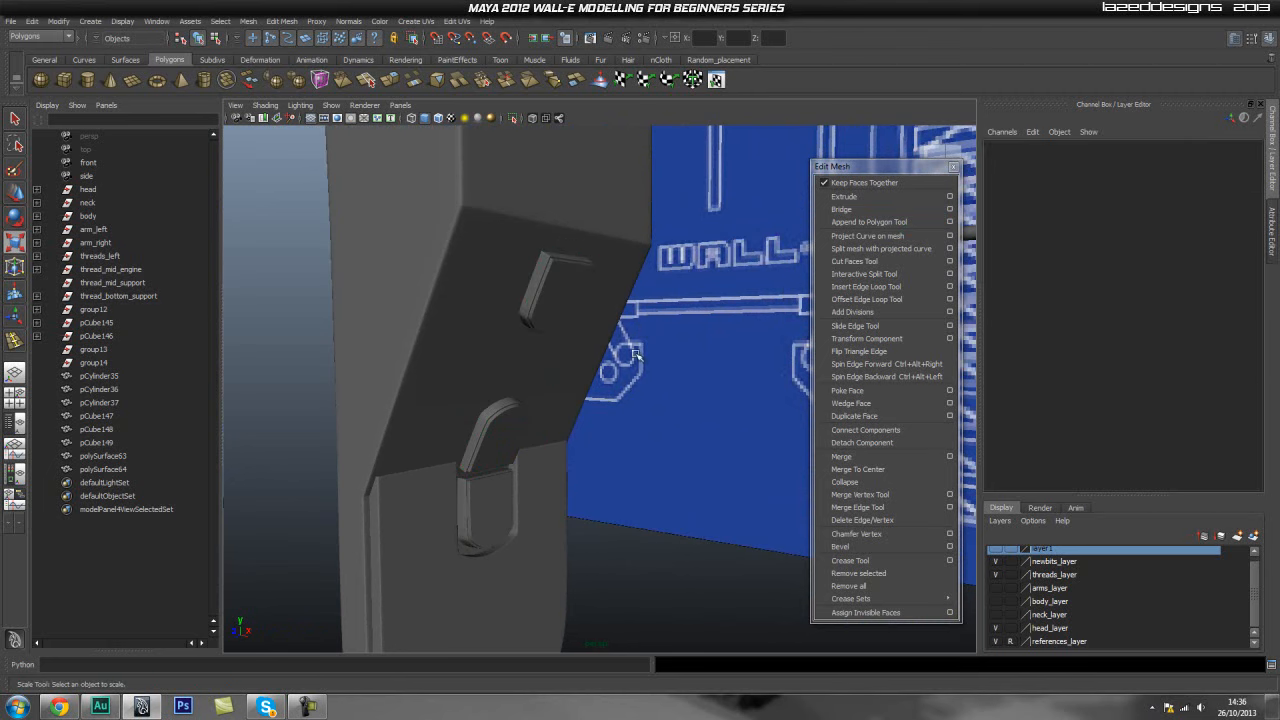
# - Move the second bracket copy down into the slanted upper face of the support
pyautogui.click(577, 294)
pyautogui.press('w')
pyautogui.moveTo(571, 265)
pyautogui.mouseDown()
pyautogui.moveTo(582, 244)
pyautogui.moveTo(554, 260)
pyautogui.mouseUp()
pyautogui.click(716, 298)
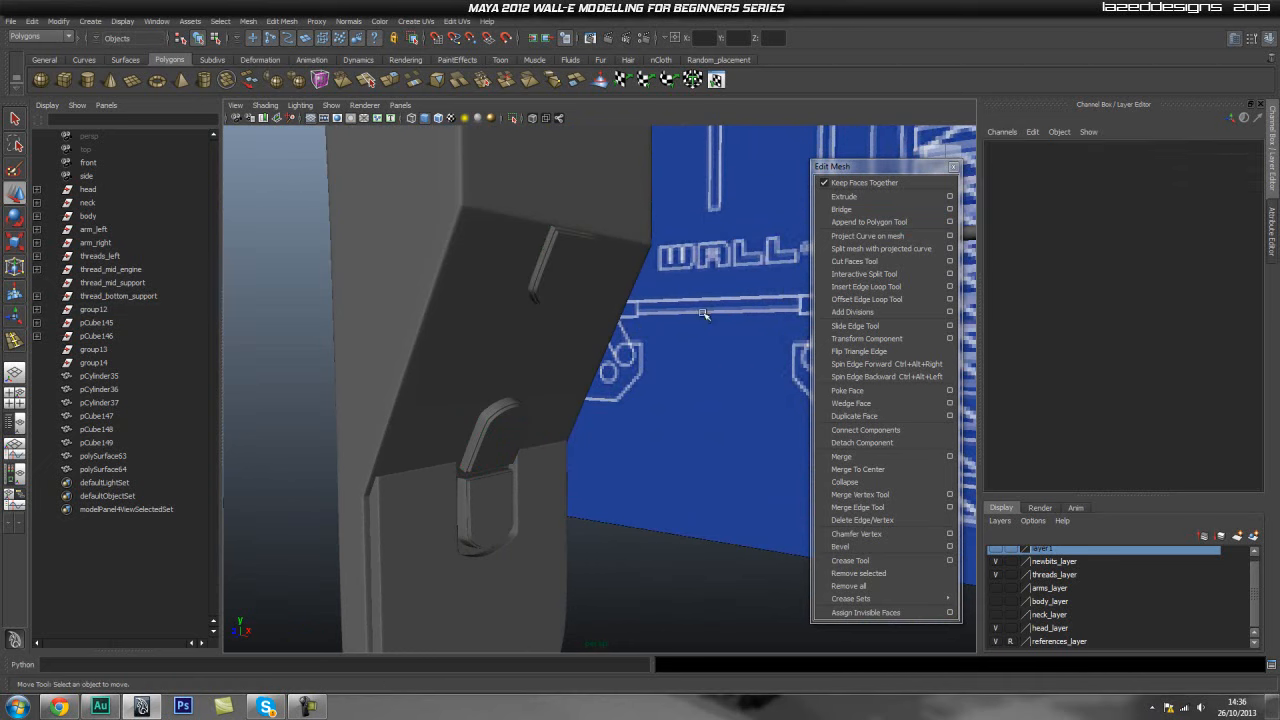
# - Position another bracket copy near the top of the support's upper face
pyautogui.click(490, 515)
pyautogui.moveTo(491, 405); pyautogui.dragTo(611, 208)
pyautogui.keyDown('alt'); pyautogui.moveTo(666, 205); pyautogui.dragTo(684, 283, button='middle'); pyautogui.keyUp('alt')
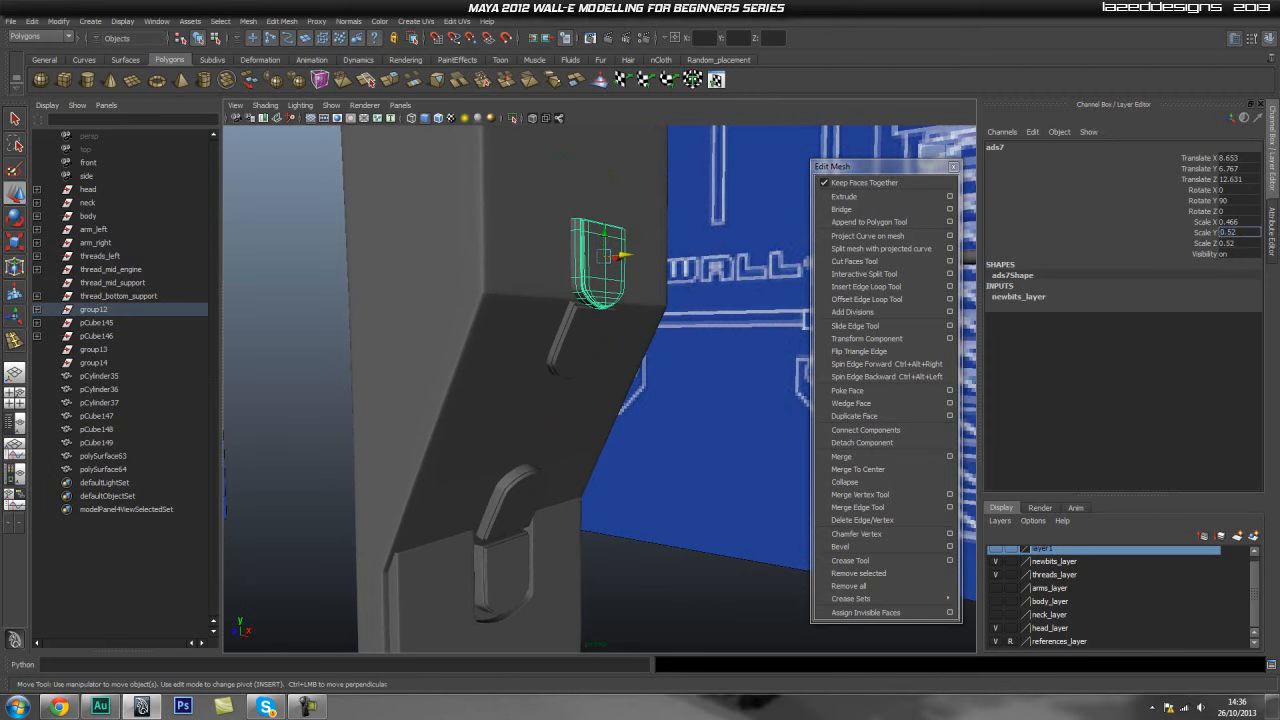
pyautogui.press('Return')
pyautogui.click(692, 304)
pyautogui.click(612, 284)
pyautogui.keyDown('alt'); pyautogui.moveTo(491, 260); pyautogui.dragTo(700, 202, button='right'); pyautogui.keyUp('alt')
pyautogui.keyDown('alt'); pyautogui.moveTo(700, 202); pyautogui.dragTo(706, 272, button='middle'); pyautogui.keyUp('alt')
pyautogui.moveTo(608, 308)
pyautogui.mouseDown()
pyautogui.moveTo(606, 324)
pyautogui.moveTo(588, 298)
pyautogui.mouseUp()
# - Orbit around the thread support to review the added brackets, then select the panel mesh
pyautogui.click(694, 426)
pyautogui.keyDown('alt'); pyautogui.moveTo(694, 426); pyautogui.dragTo(667, 447); pyautogui.keyUp('alt')
pyautogui.moveTo(667, 447)
pyautogui.keyDown('alt'); pyautogui.mouseDown(button='middle')
pyautogui.moveTo(354, 430)
pyautogui.moveTo(351, 411)
pyautogui.moveTo(651, 446)
pyautogui.mouseUp(button='middle'); pyautogui.keyUp('alt')
pyautogui.keyDown('alt'); pyautogui.moveTo(550, 408); pyautogui.dragTo(460, 420, button='middle'); pyautogui.keyUp('alt')
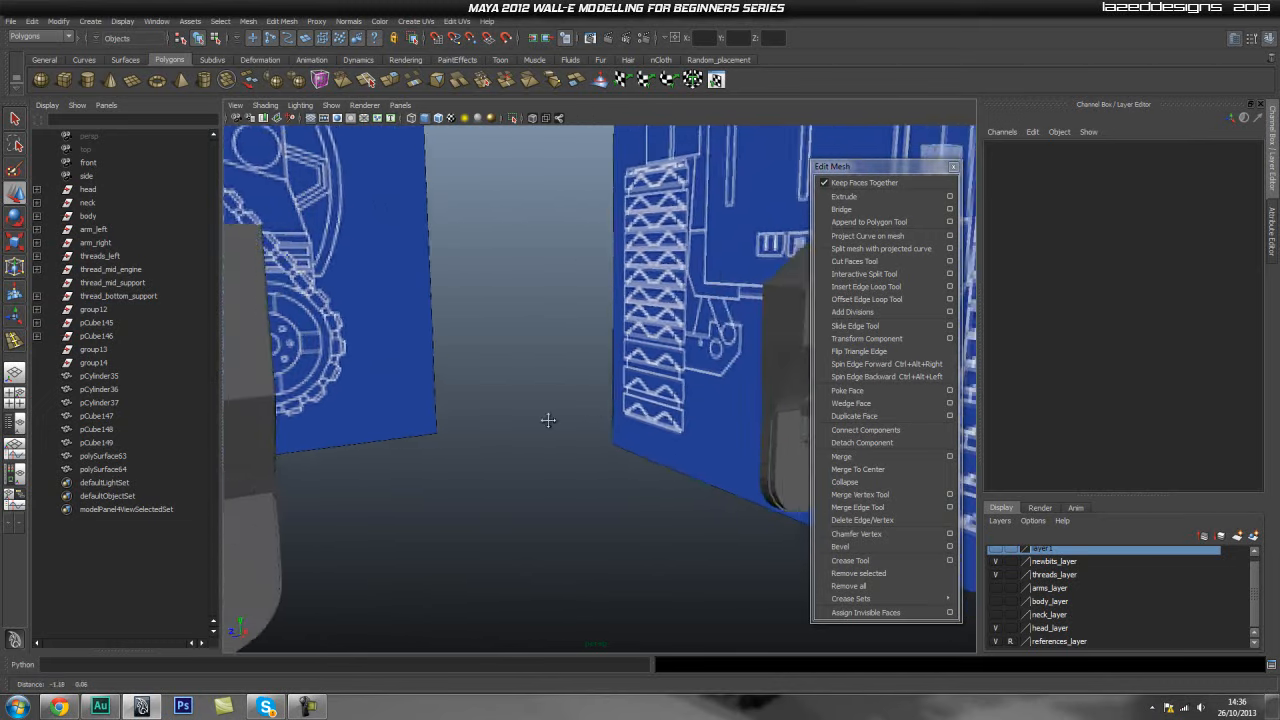
pyautogui.keyDown('alt'); pyautogui.moveTo(460, 420); pyautogui.dragTo(494, 366, button='right'); pyautogui.keyUp('alt')
pyautogui.keyDown('alt'); pyautogui.moveTo(494, 366); pyautogui.dragTo(734, 409); pyautogui.keyUp('alt')
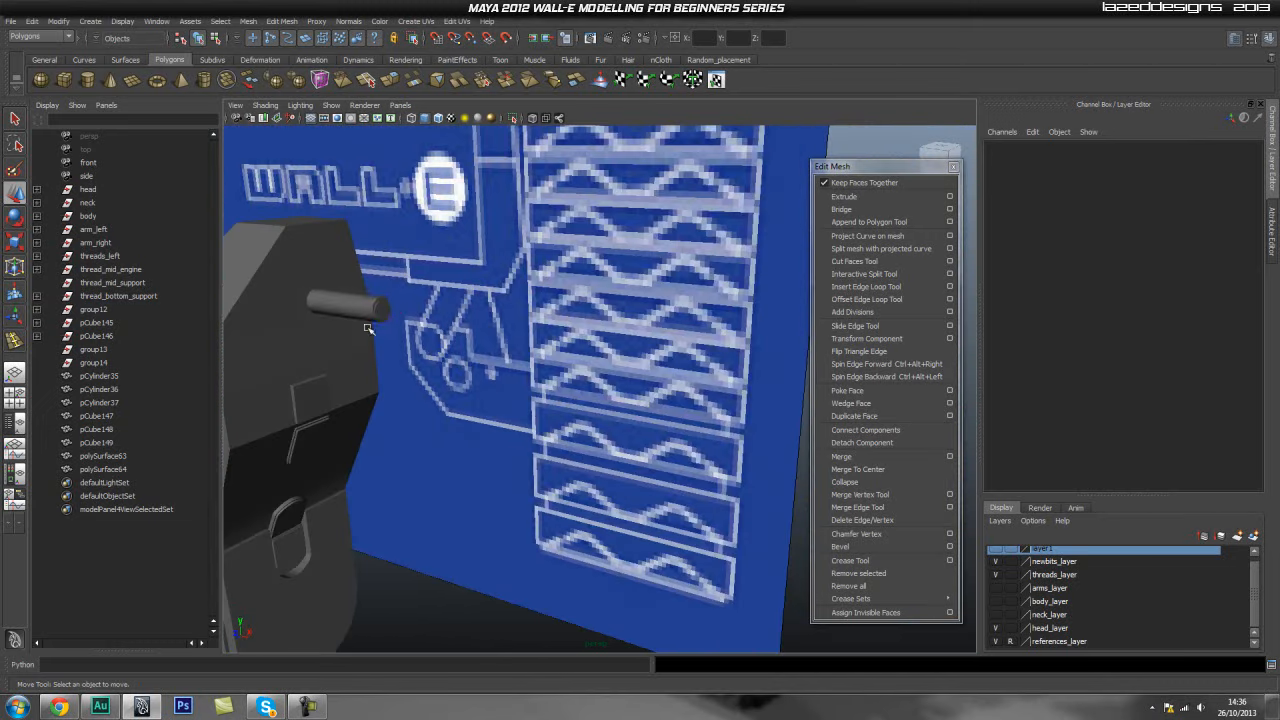
pyautogui.click(371, 310)
pyautogui.keyDown('alt'); pyautogui.moveTo(734, 409); pyautogui.dragTo(558, 425, button='right'); pyautogui.keyUp('alt')
pyautogui.keyDown('alt'); pyautogui.moveTo(558, 425); pyautogui.dragTo(465, 322); pyautogui.keyUp('alt')
pyautogui.keyDown('alt'); pyautogui.moveTo(730, 432); pyautogui.dragTo(585, 382, button='middle'); pyautogui.keyUp('alt')
pyautogui.click(669, 240)
pyautogui.moveTo(659, 240); pyautogui.dragTo(714, 586)
pyautogui.click(677, 530)
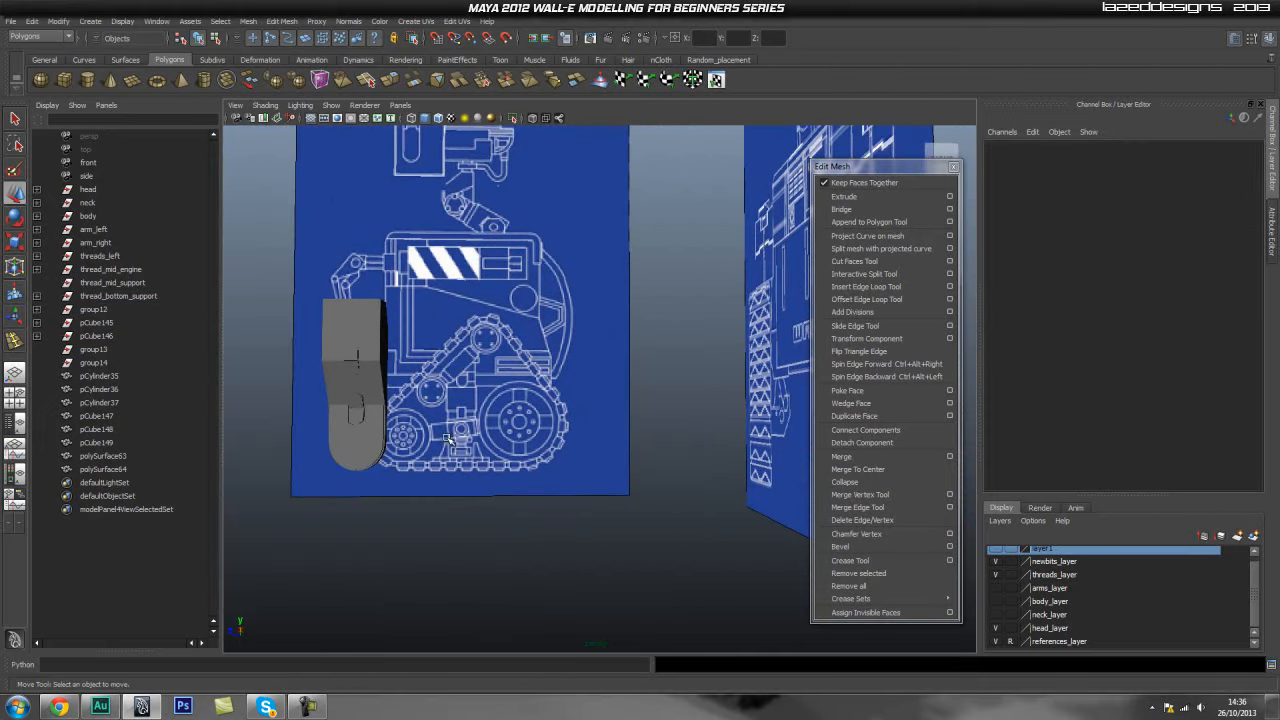
pyautogui.keyDown('alt'); pyautogui.moveTo(566, 410); pyautogui.dragTo(620, 406, button='middle'); pyautogui.keyUp('alt')
pyautogui.click(492, 362)
pyautogui.scroll(1, 1007, 589)
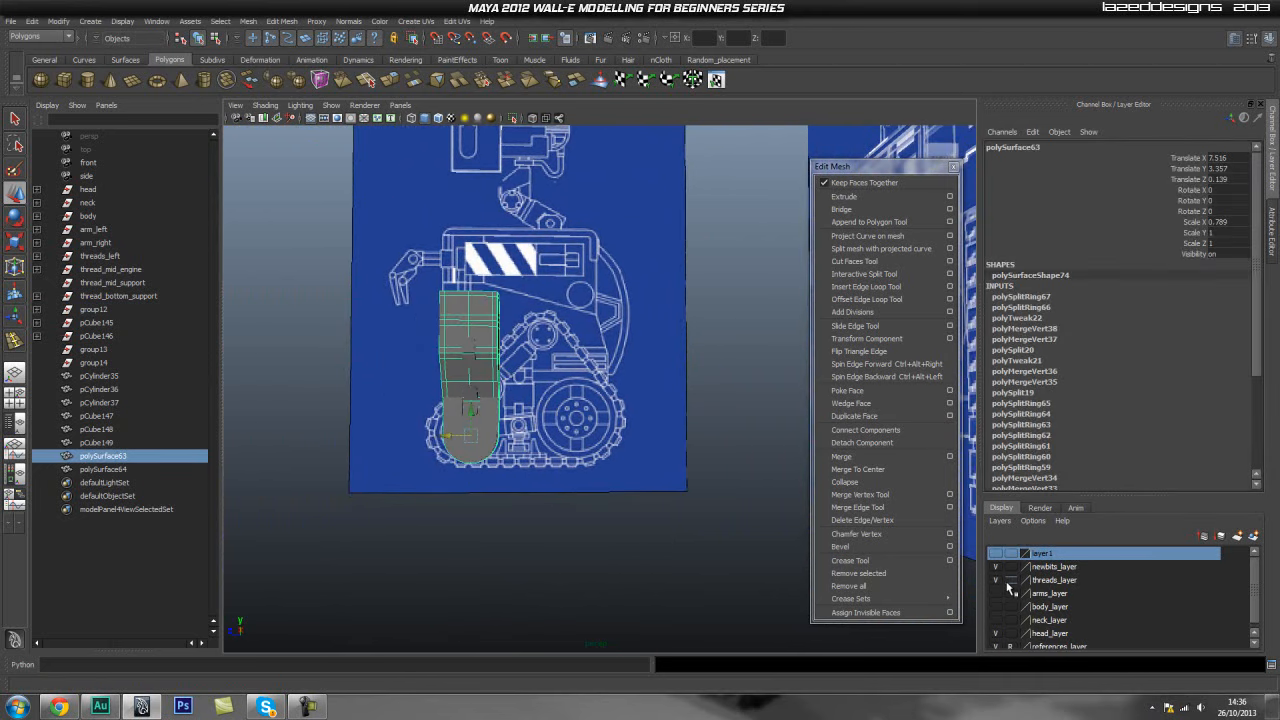
# - Duplicate the mid-support joint cylinder and move the copy up onto the slanted support arm
pyautogui.click(998, 554)
pyautogui.keyDown('alt'); pyautogui.moveTo(500, 530); pyautogui.dragTo(608, 573, button='middle'); pyautogui.keyUp('alt')
pyautogui.keyDown('alt'); pyautogui.moveTo(492, 530); pyautogui.dragTo(585, 525, button='right'); pyautogui.keyUp('alt')
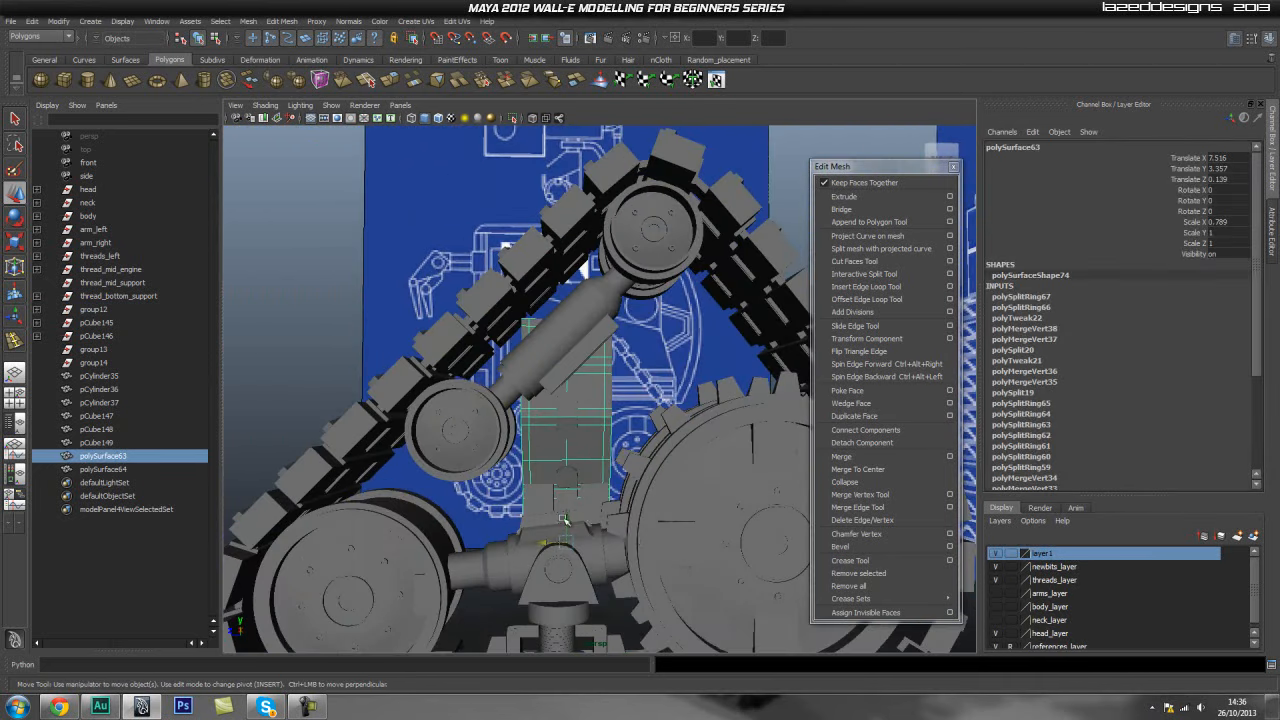
pyautogui.keyDown('alt'); pyautogui.moveTo(569, 505); pyautogui.dragTo(549, 417, button='middle'); pyautogui.keyUp('alt')
pyautogui.keyDown('alt'); pyautogui.moveTo(549, 417); pyautogui.dragTo(534, 499, button='right'); pyautogui.keyUp('alt')
pyautogui.click(485, 595)
pyautogui.keyDown('alt'); pyautogui.moveTo(514, 542); pyautogui.dragTo(503, 478, button='middle'); pyautogui.keyUp('alt')
pyautogui.keyDown('alt'); pyautogui.moveTo(519, 525); pyautogui.dragTo(580, 517); pyautogui.keyUp('alt')
pyautogui.keyDown('alt'); pyautogui.moveTo(570, 515); pyautogui.dragTo(464, 491, button='right'); pyautogui.keyUp('alt')
pyautogui.keyDown('alt'); pyautogui.moveTo(472, 500); pyautogui.dragTo(528, 565, button='middle'); pyautogui.keyUp('alt')
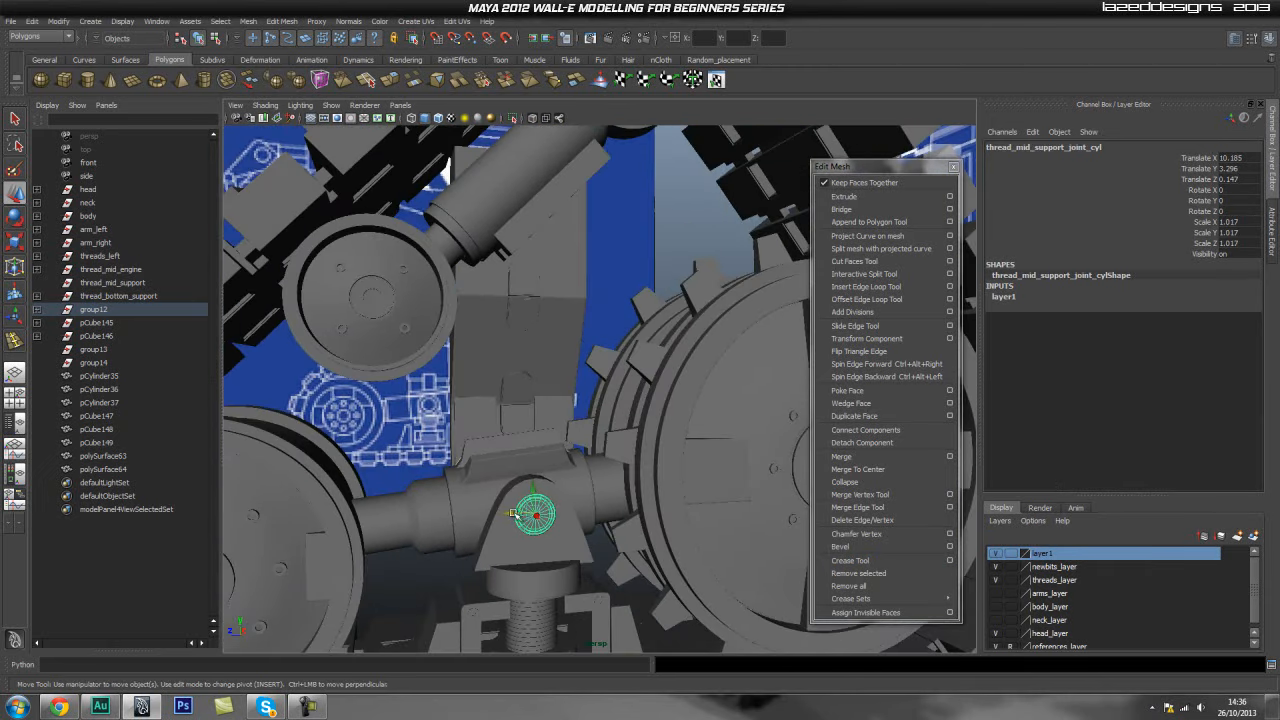
pyautogui.hotkey('ctrl', 'd')
pyautogui.moveTo(533, 488); pyautogui.dragTo(550, 229)
pyautogui.keyDown('alt'); pyautogui.moveTo(588, 290); pyautogui.dragTo(580, 397, button='middle'); pyautogui.keyUp('alt')
# - Align the duplicated cylinder with the centre line of the support arm in the side view
pyautogui.press('space')
pyautogui.moveTo(562, 363); pyautogui.dragTo(612, 365)
pyautogui.keyDown('alt'); pyautogui.moveTo(582, 336); pyautogui.dragTo(470, 305, button='right'); pyautogui.keyUp('alt')
pyautogui.keyDown('alt'); pyautogui.moveTo(475, 305); pyautogui.dragTo(470, 490, button='middle'); pyautogui.keyUp('alt')
pyautogui.keyDown('alt'); pyautogui.moveTo(440, 485); pyautogui.dragTo(495, 505, button='right'); pyautogui.keyUp('alt')
pyautogui.keyDown('alt'); pyautogui.moveTo(490, 505); pyautogui.dragTo(488, 402, button='middle'); pyautogui.keyUp('alt')
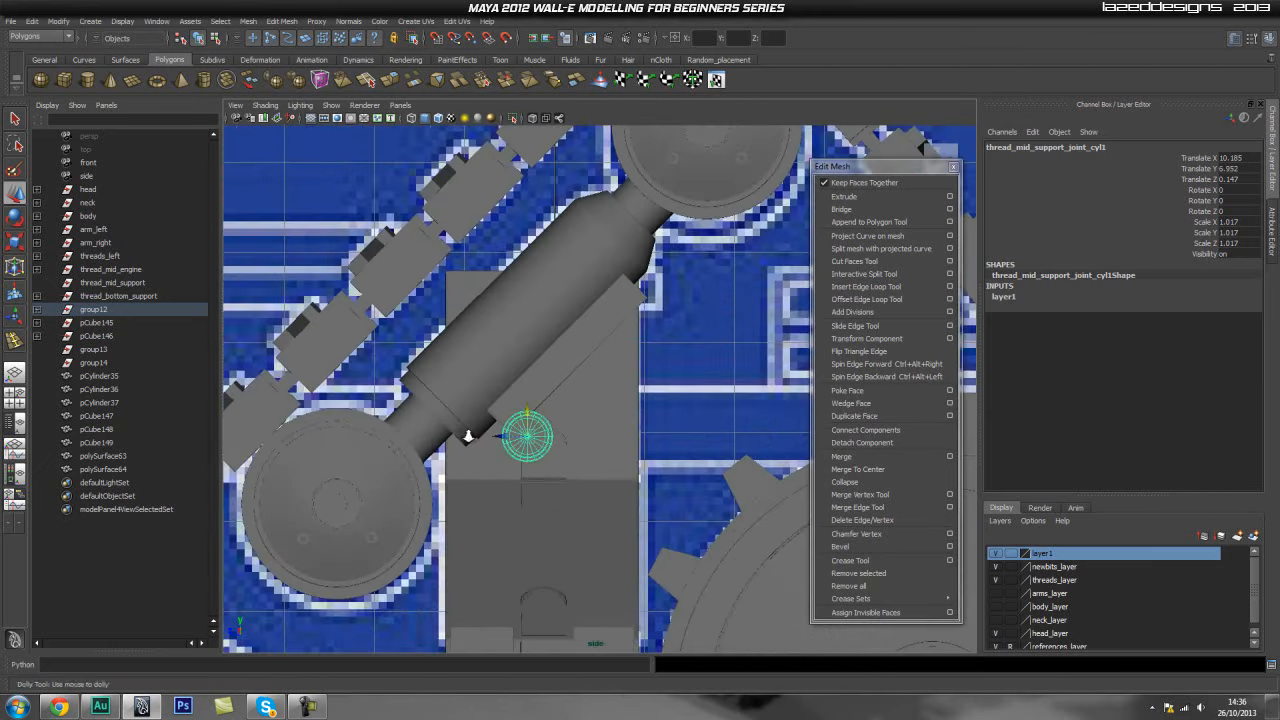
pyautogui.keyDown('alt'); pyautogui.moveTo(475, 400); pyautogui.dragTo(500, 407, button='right'); pyautogui.keyUp('alt')
pyautogui.moveTo(508, 432); pyautogui.dragTo(520, 352)
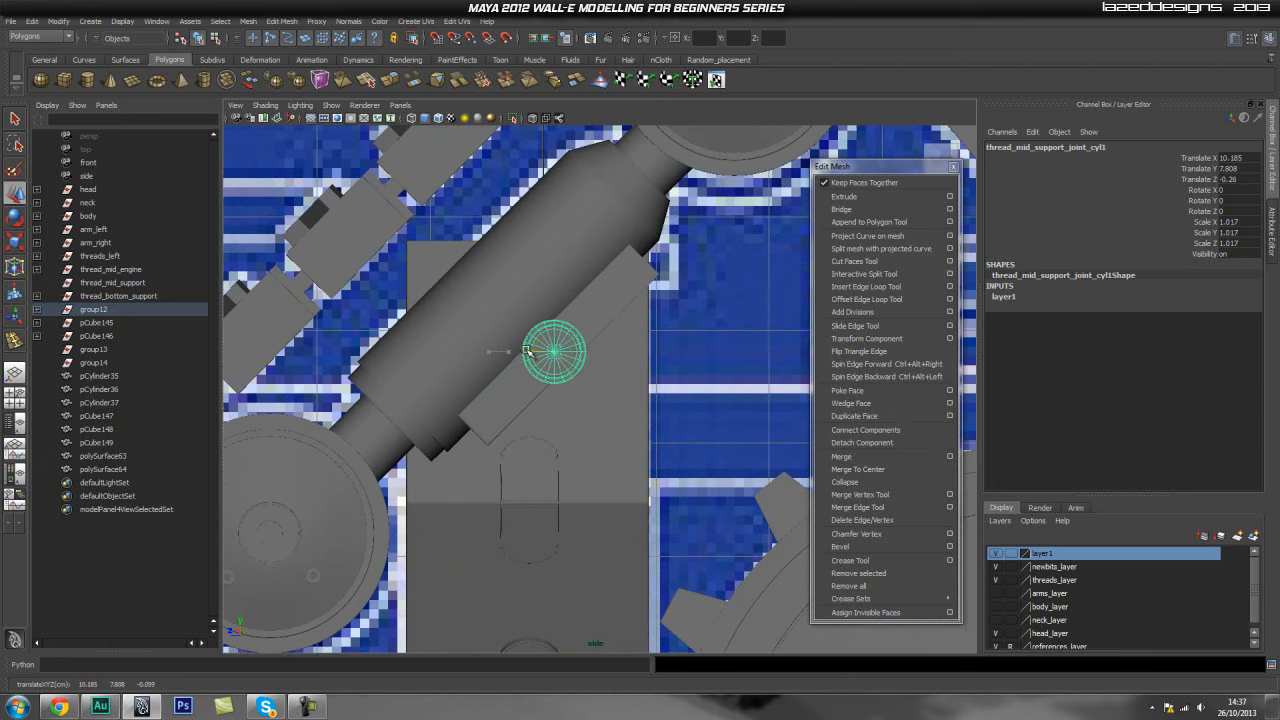
# - Scale the duplicated cylinder down to about 0.586 and move it inward along X
pyautogui.press('r')
pyautogui.moveTo(552, 352); pyautogui.dragTo(530, 374)
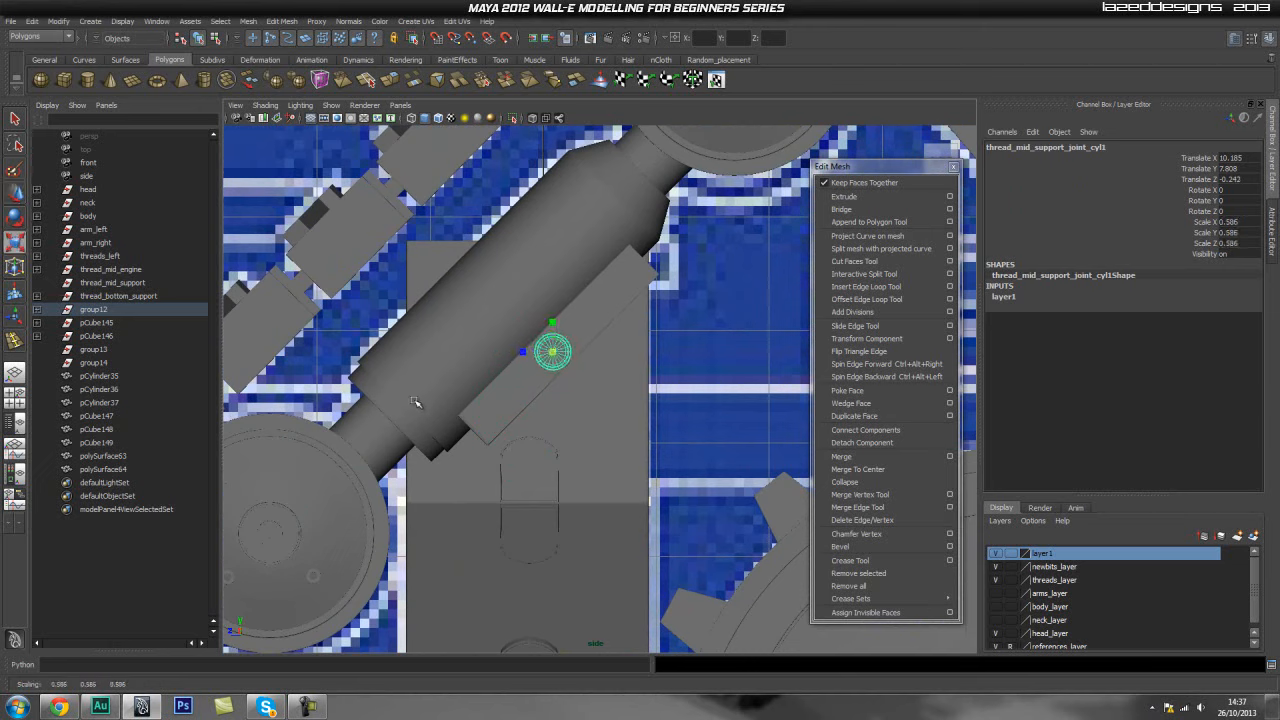
pyautogui.press('w')
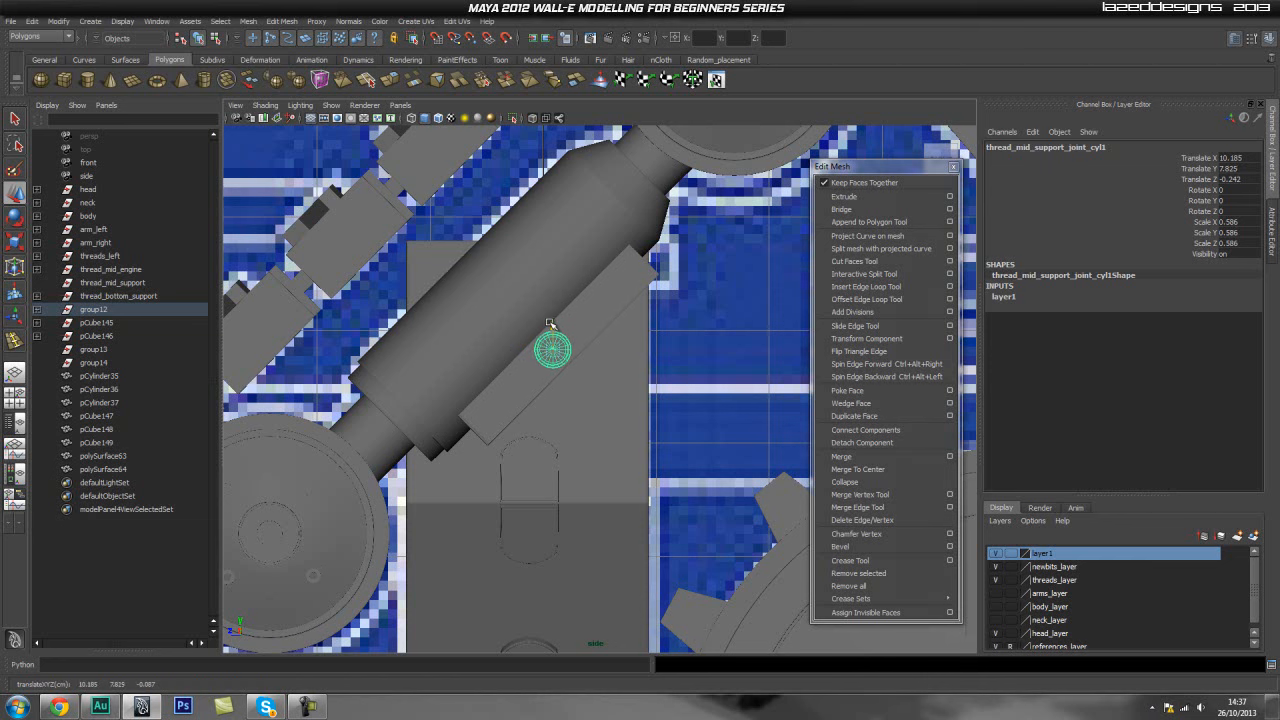
pyautogui.click(720, 354)
pyautogui.press('space')
pyautogui.moveTo(605, 367); pyautogui.dragTo(608, 335)
pyautogui.keyDown('alt'); pyautogui.moveTo(722, 379); pyautogui.dragTo(323, 340); pyautogui.keyUp('alt')
pyautogui.click(468, 340)
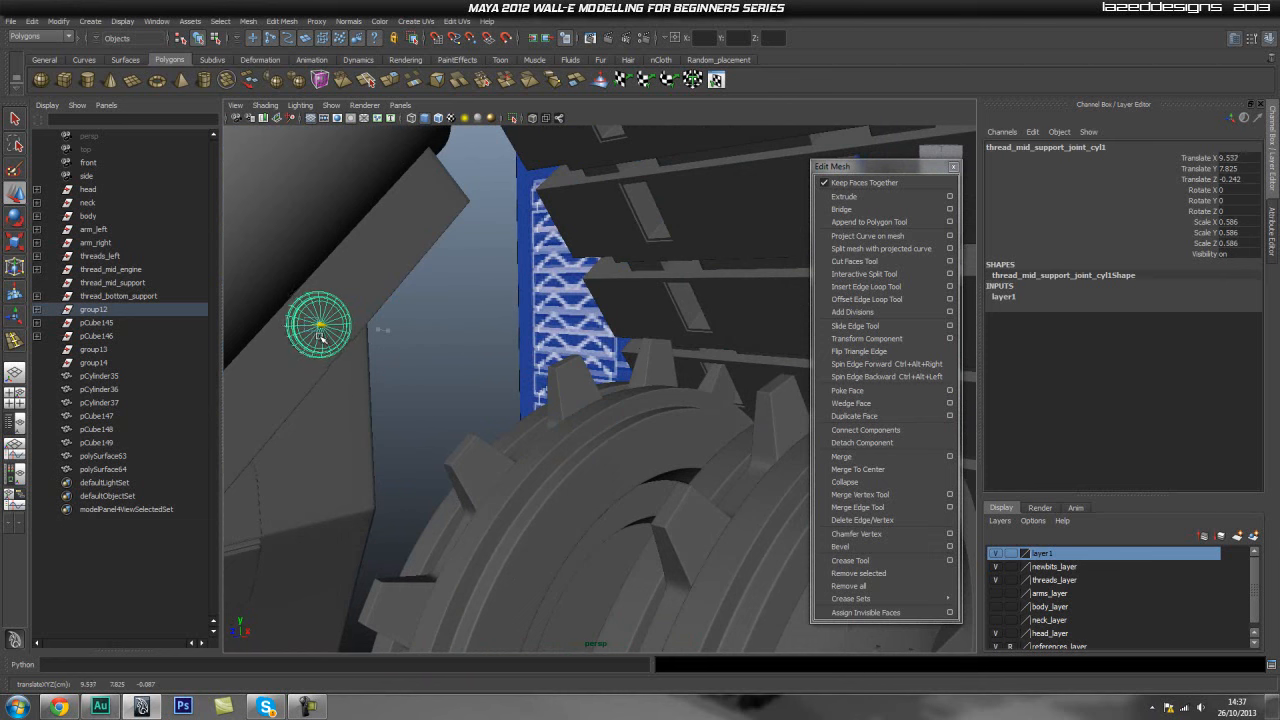
pyautogui.click(323, 336)
pyautogui.keyDown('alt'); pyautogui.moveTo(323, 336); pyautogui.dragTo(469, 431, button='right'); pyautogui.keyUp('alt')
pyautogui.keyDown('alt'); pyautogui.moveTo(469, 431); pyautogui.dragTo(615, 464); pyautogui.keyUp('alt')
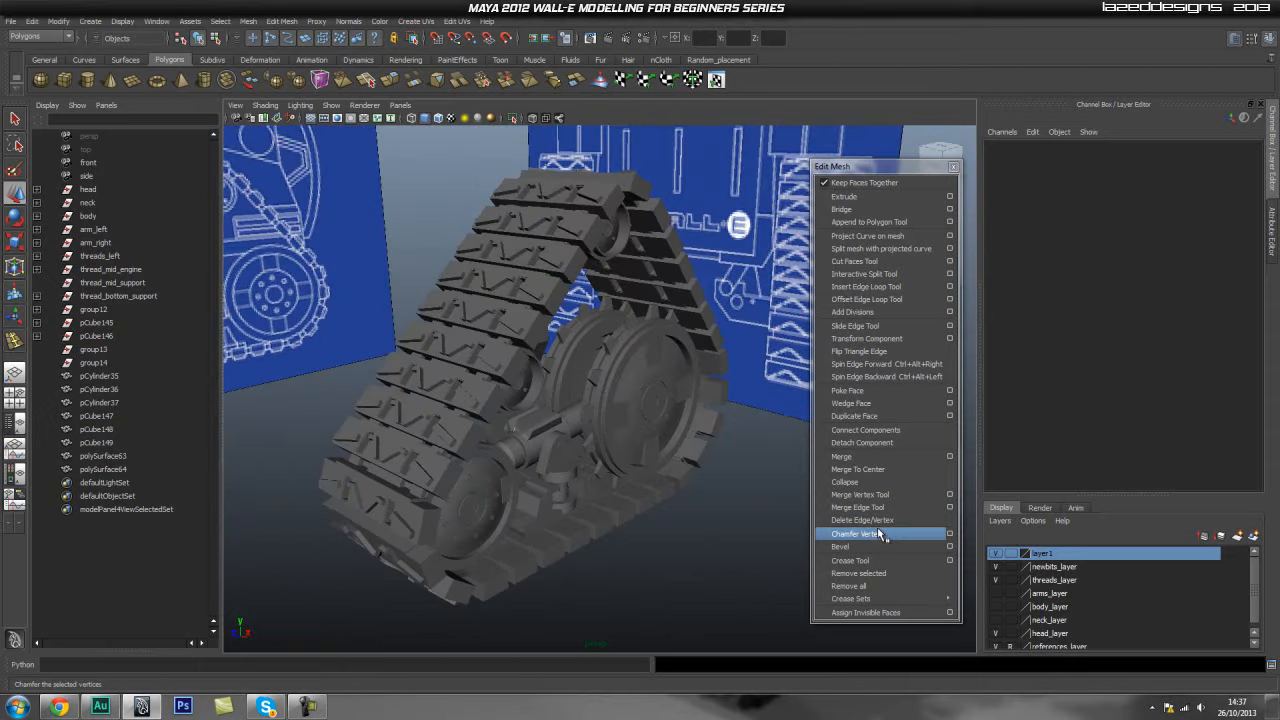
# - Make the body layer visible again
pyautogui.scroll(-1, 1060, 593)
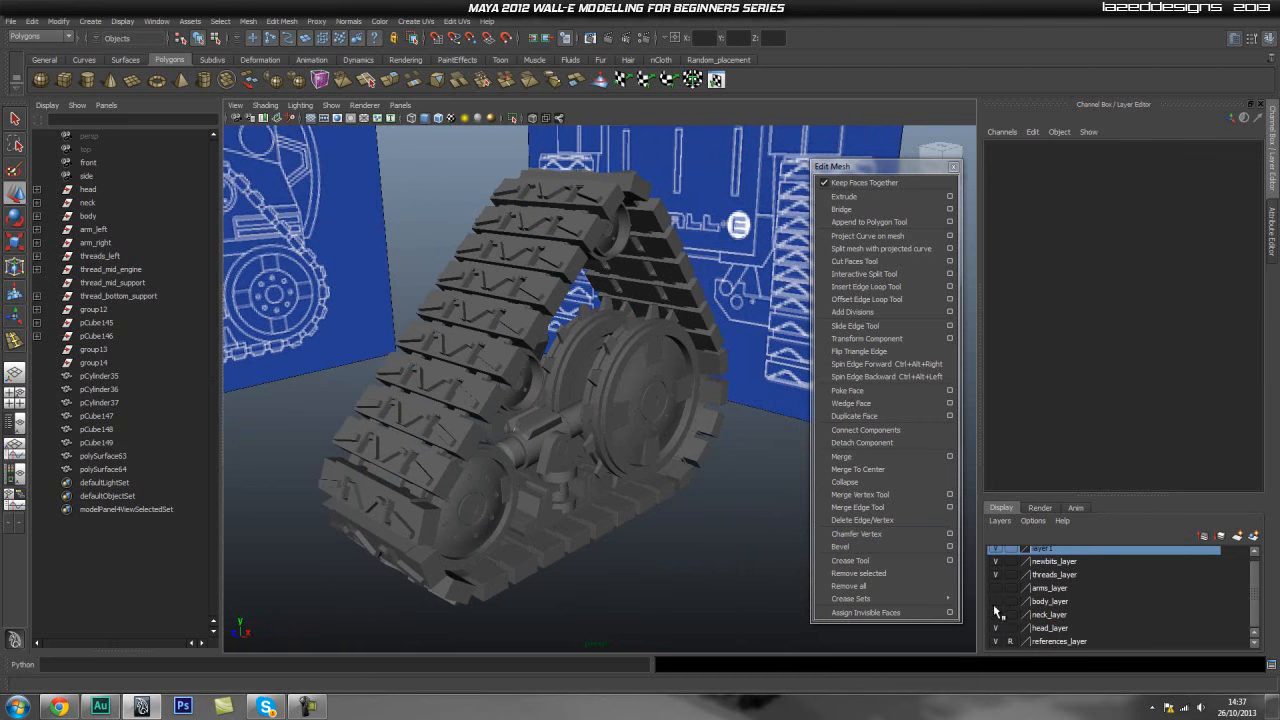
pyautogui.click(995, 601)
pyautogui.keyDown('alt'); pyautogui.moveTo(708, 472); pyautogui.dragTo(613, 446); pyautogui.keyUp('alt')
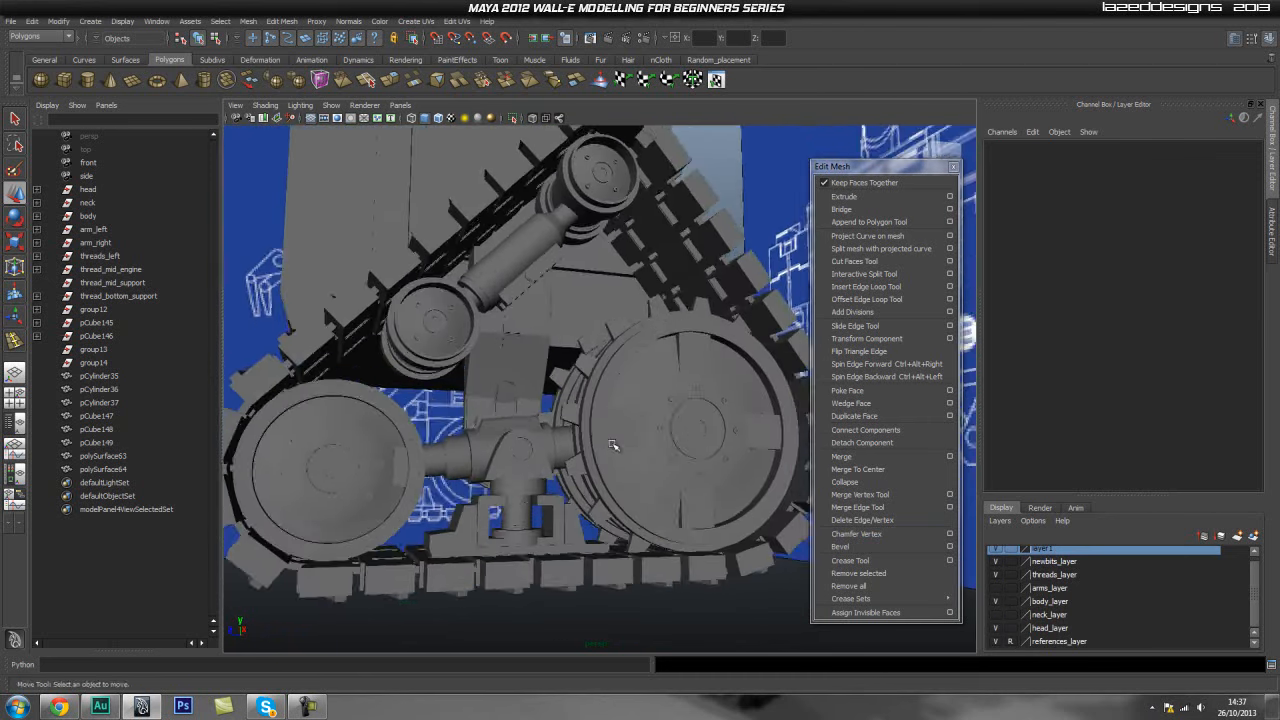
pyautogui.keyDown('alt'); pyautogui.moveTo(613, 445); pyautogui.dragTo(630, 490, button='middle'); pyautogui.keyUp('alt')
# - Select the loose outliner objects one by one to identify which parts they are
pyautogui.click(118, 469)
pyautogui.click(122, 457)
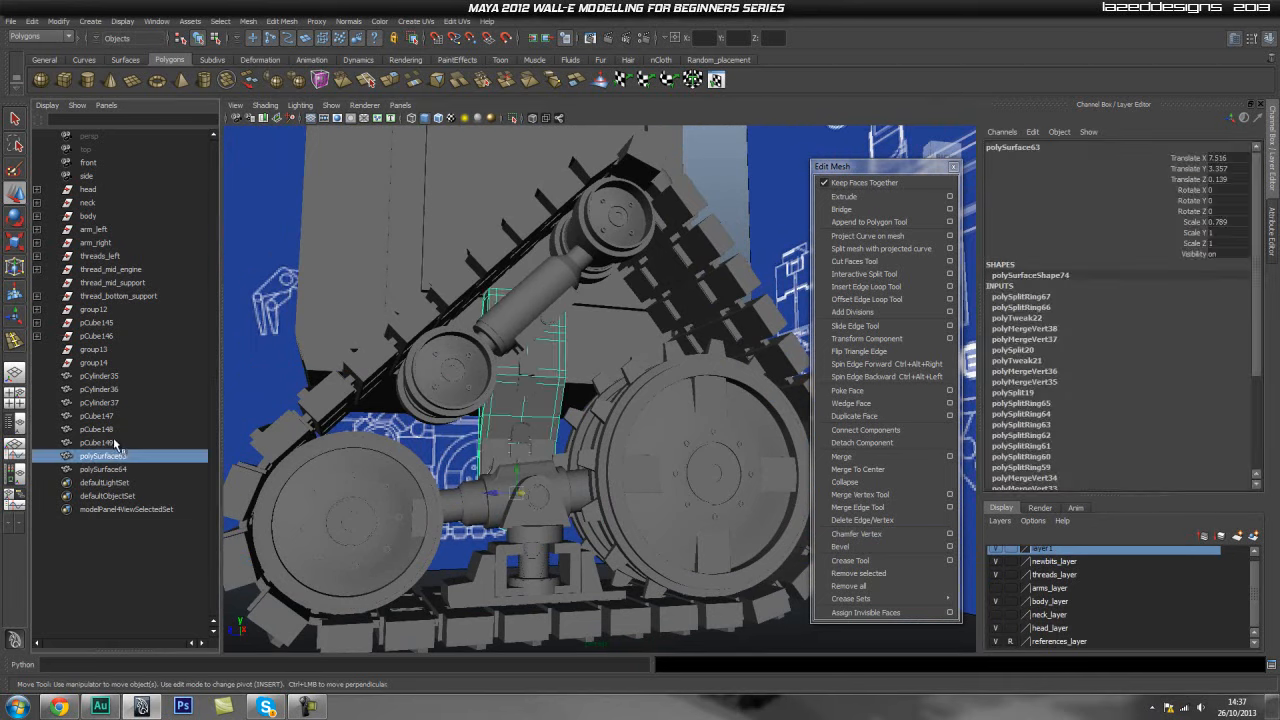
pyautogui.click(115, 442)
pyautogui.click(112, 429)
pyautogui.click(111, 415)
pyautogui.click(110, 389)
pyautogui.click(109, 376)
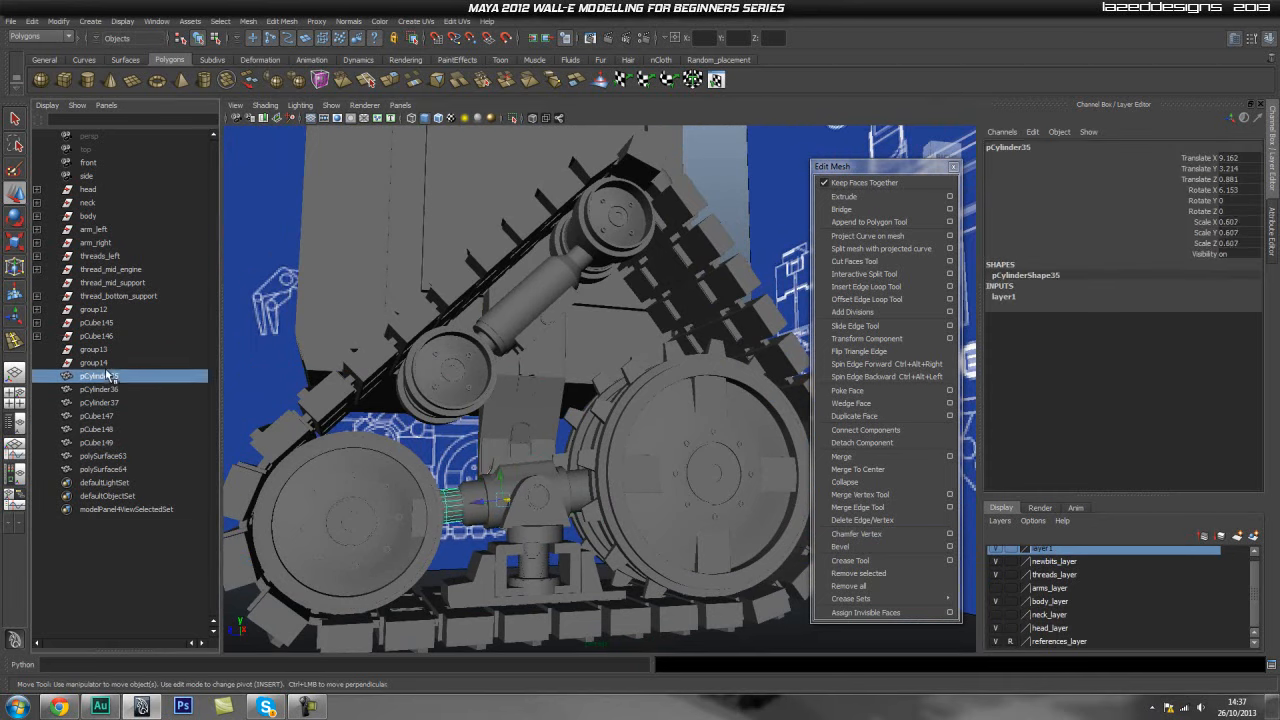
pyautogui.click(109, 363)
pyautogui.keyDown('alt'); pyautogui.moveTo(251, 412); pyautogui.dragTo(270, 432); pyautogui.keyUp('alt')
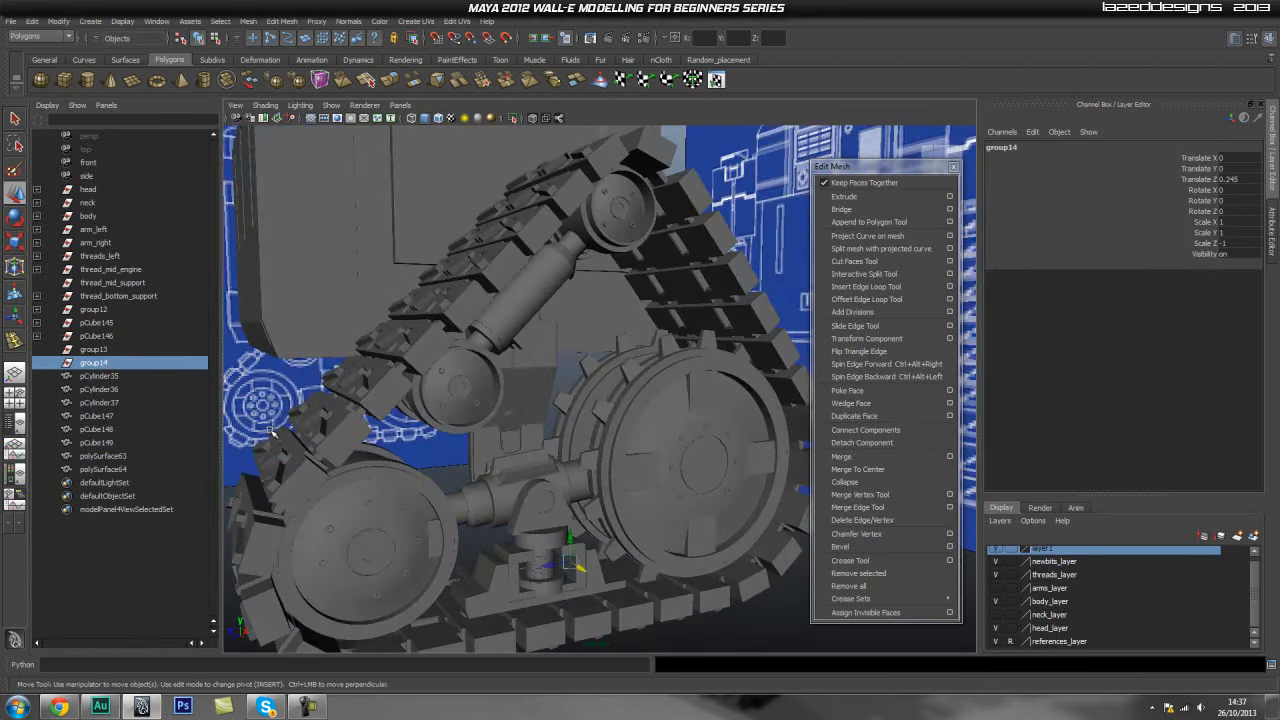
# - Delete the unused group14, group13, pCube146 and pCube145 objects
pyautogui.press('Delete')
pyautogui.click(113, 354)
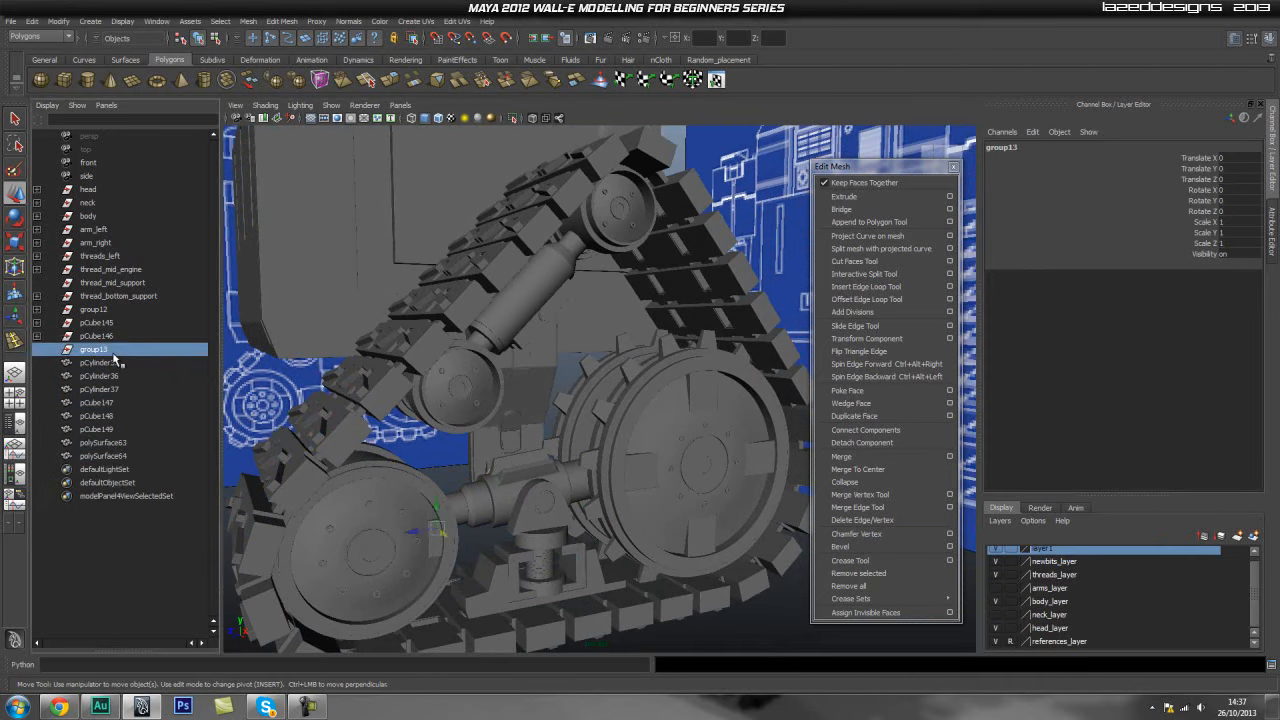
pyautogui.press('Delete')
pyautogui.click(100, 340)
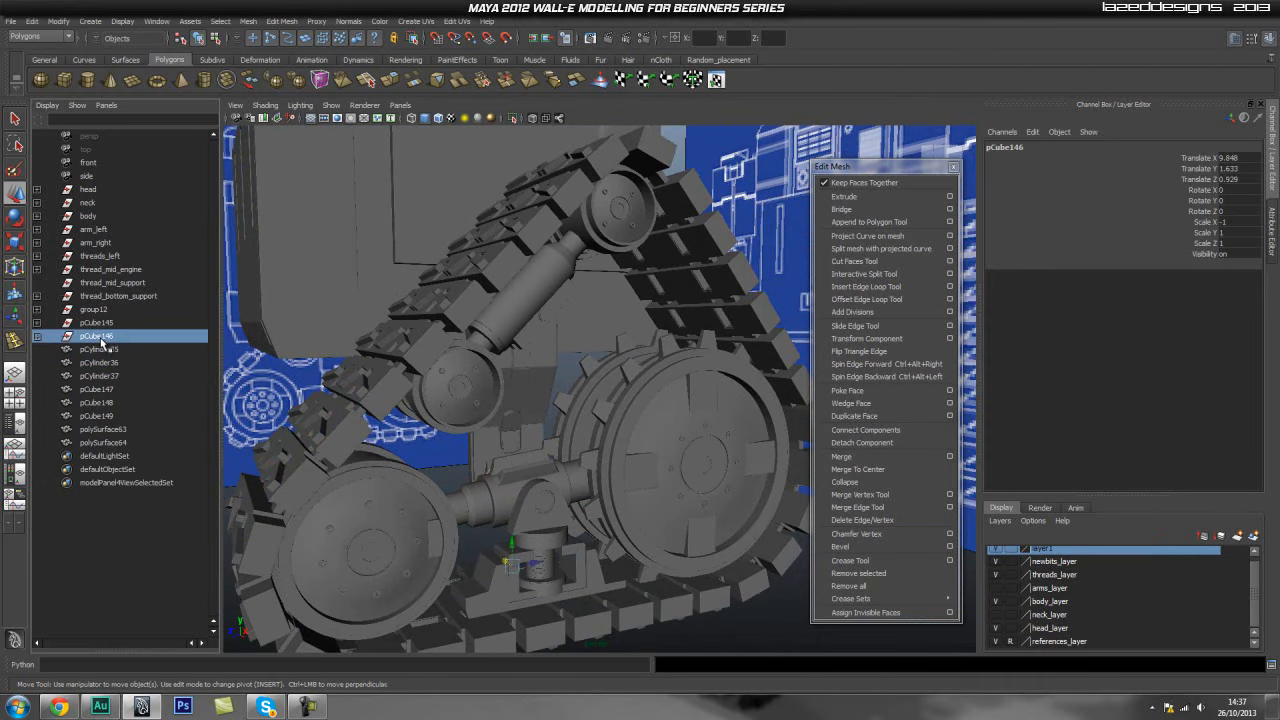
pyautogui.press('Delete')
pyautogui.click(100, 323)
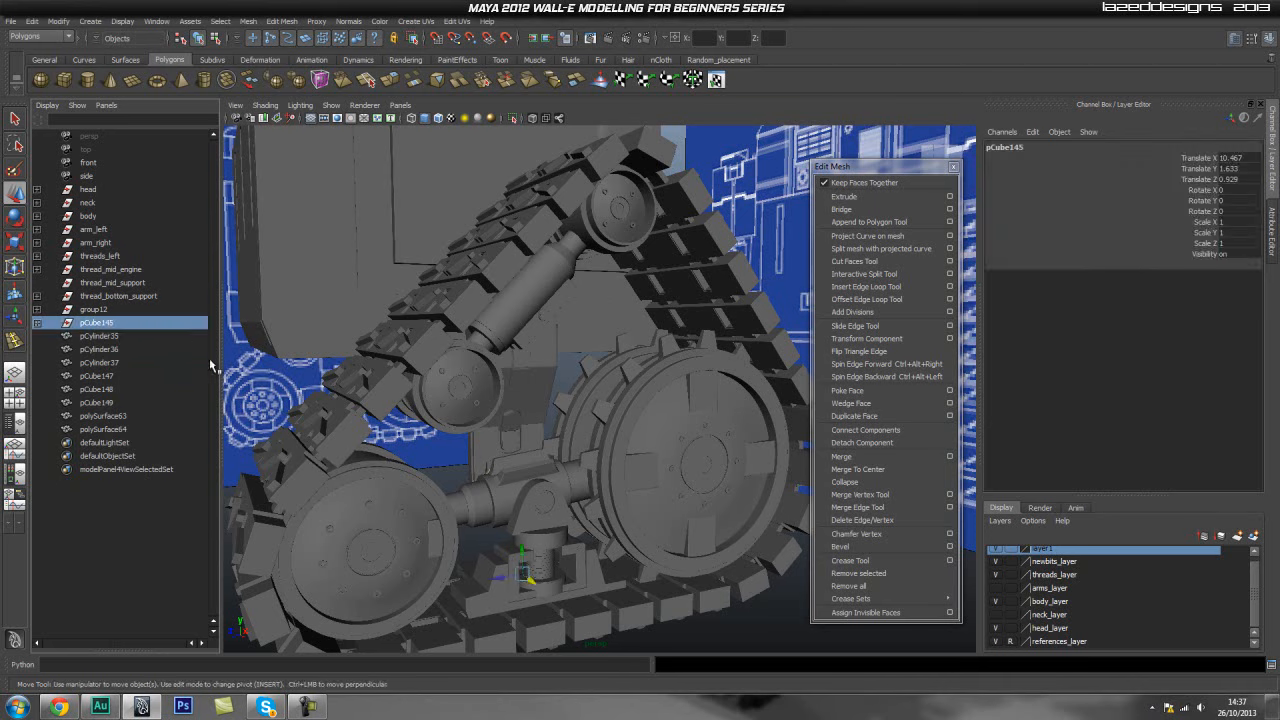
pyautogui.keyDown('alt'); pyautogui.moveTo(510, 621); pyautogui.dragTo(651, 603, button='right'); pyautogui.keyUp('alt')
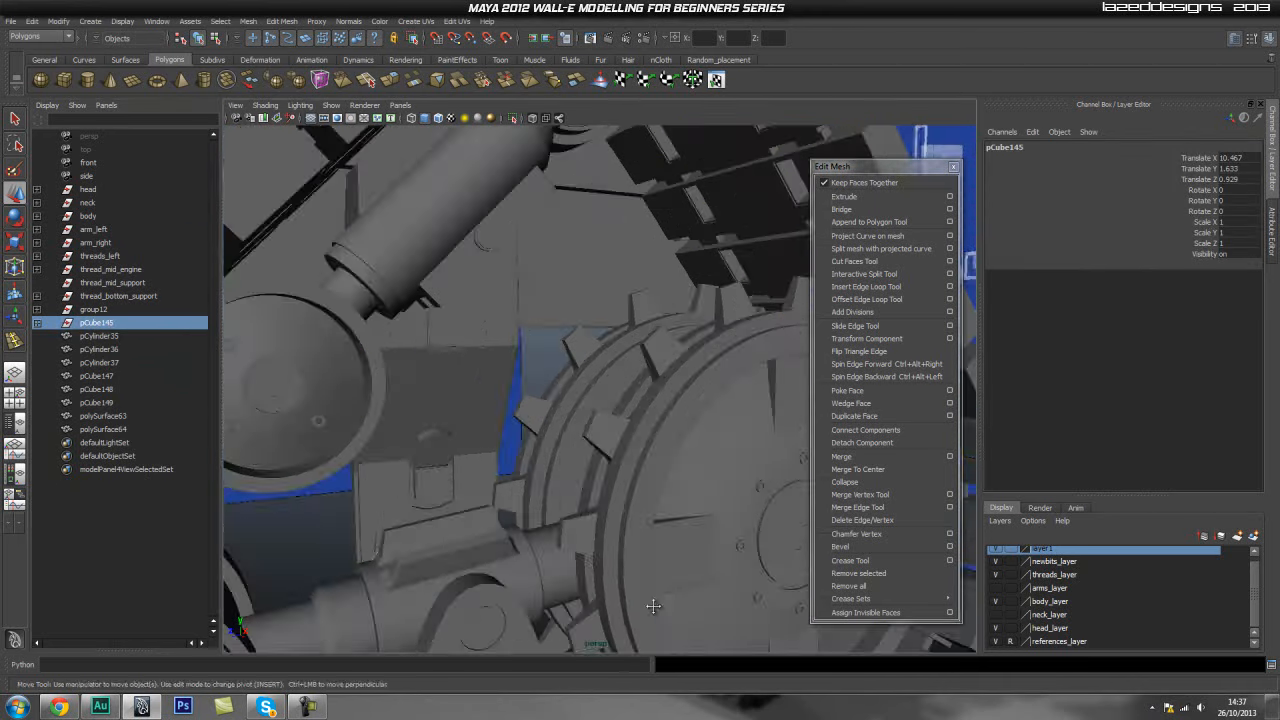
pyautogui.keyDown('alt'); pyautogui.moveTo(651, 603); pyautogui.dragTo(537, 277, button='middle'); pyautogui.keyUp('alt')
pyautogui.keyDown('alt'); pyautogui.moveTo(537, 277); pyautogui.dragTo(443, 294); pyautogui.keyUp('alt')
pyautogui.keyDown('alt'); pyautogui.moveTo(443, 294); pyautogui.dragTo(520, 331, button='right'); pyautogui.keyUp('alt')
pyautogui.press('Delete')
# - Try to unparent group12
pyautogui.click(95, 311)
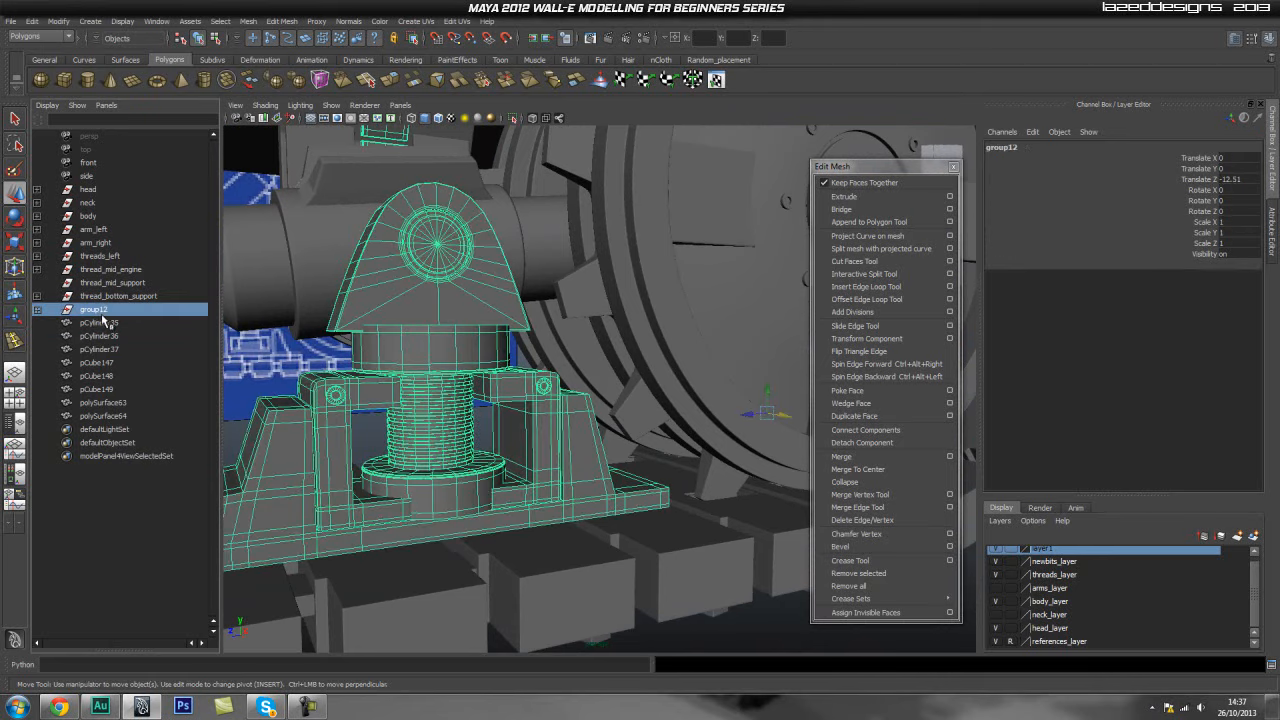
pyautogui.keyDown('alt'); pyautogui.moveTo(486, 372); pyautogui.dragTo(411, 326, button='right'); pyautogui.keyUp('alt')
pyautogui.keyDown('alt'); pyautogui.moveTo(411, 326); pyautogui.dragTo(432, 412, button='middle'); pyautogui.keyUp('alt')
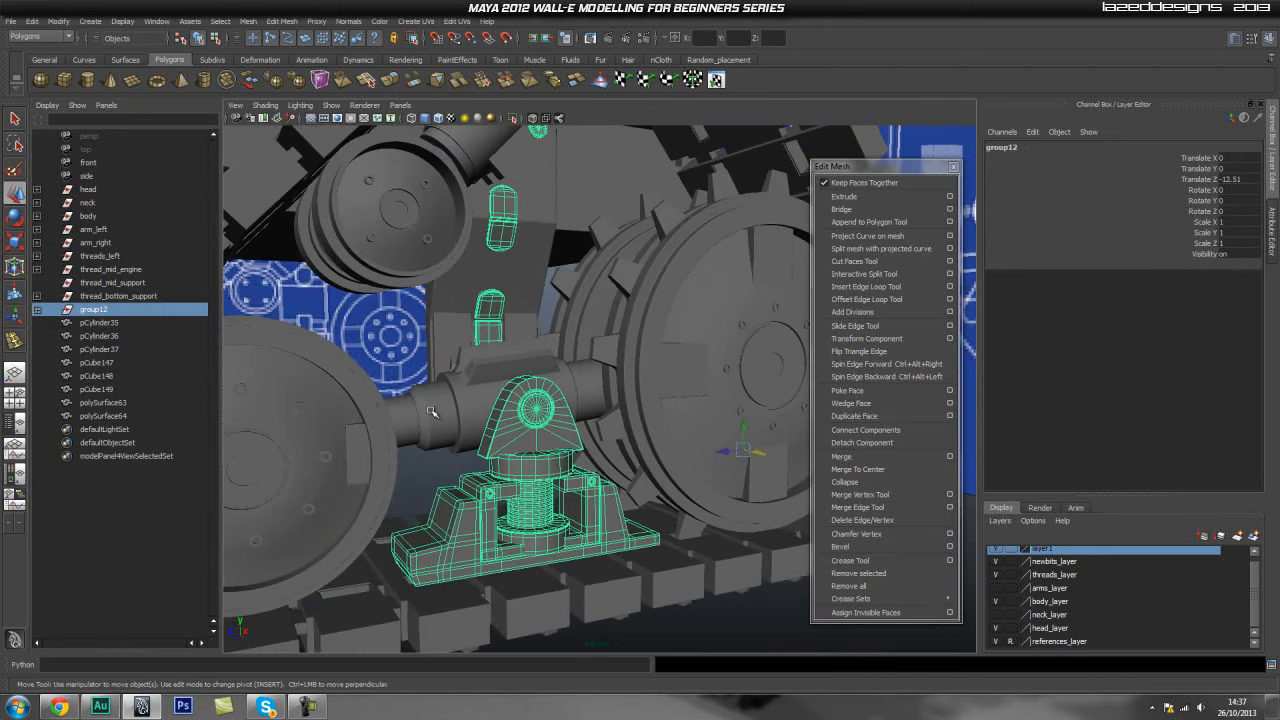
pyautogui.hotkey('shift', 'p')
# - Unparent objects ads4 through ads7 from group15 inside group12
pyautogui.click(37, 310)
pyautogui.click(108, 325)
pyautogui.click(108, 337)
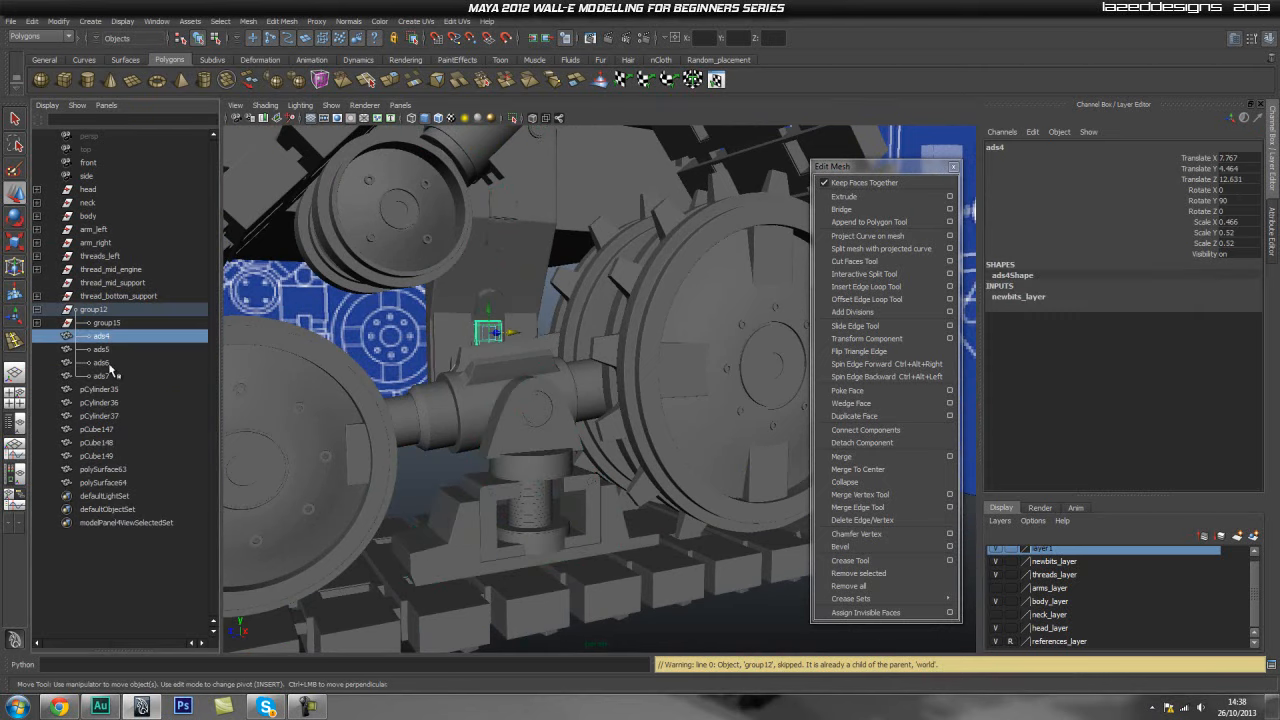
pyautogui.keyDown('shift'); pyautogui.click(106, 379); pyautogui.keyUp('shift')
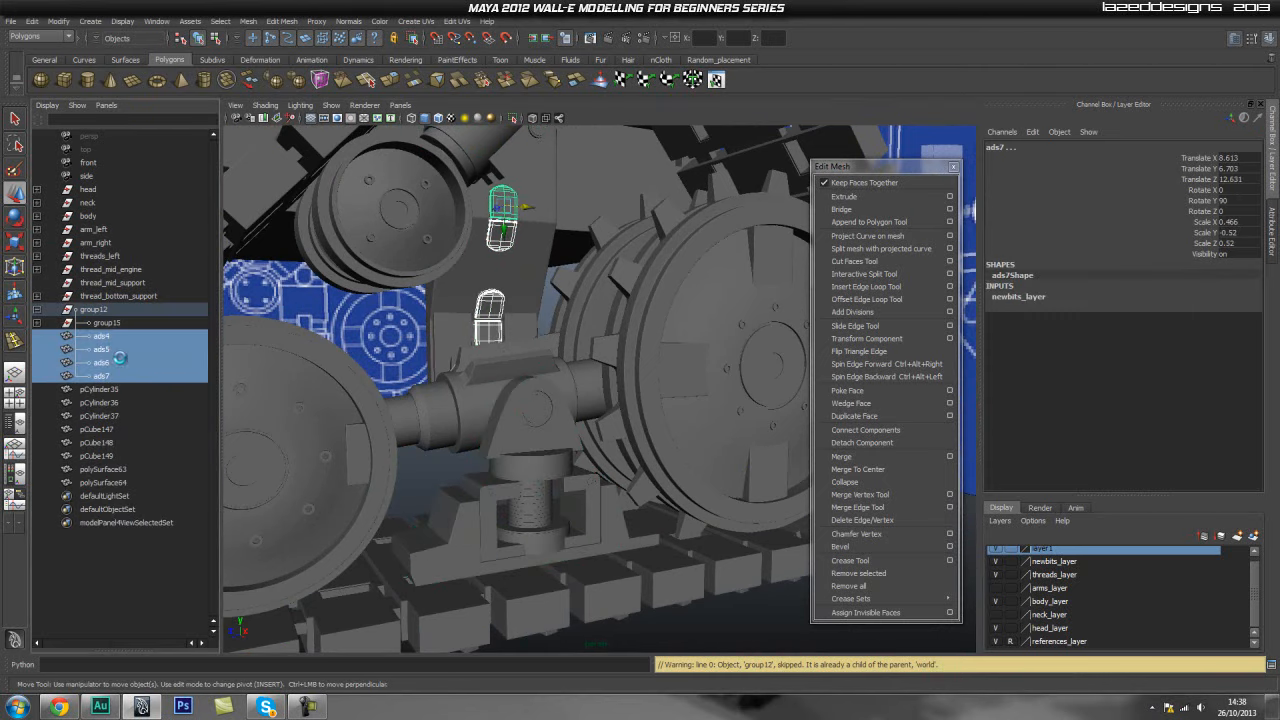
pyautogui.hotkey('shift', 'p')
# - Unparent thread_bottom_support1 through thread_mid_support_joint_cyl1 from group15
pyautogui.click(101, 322)
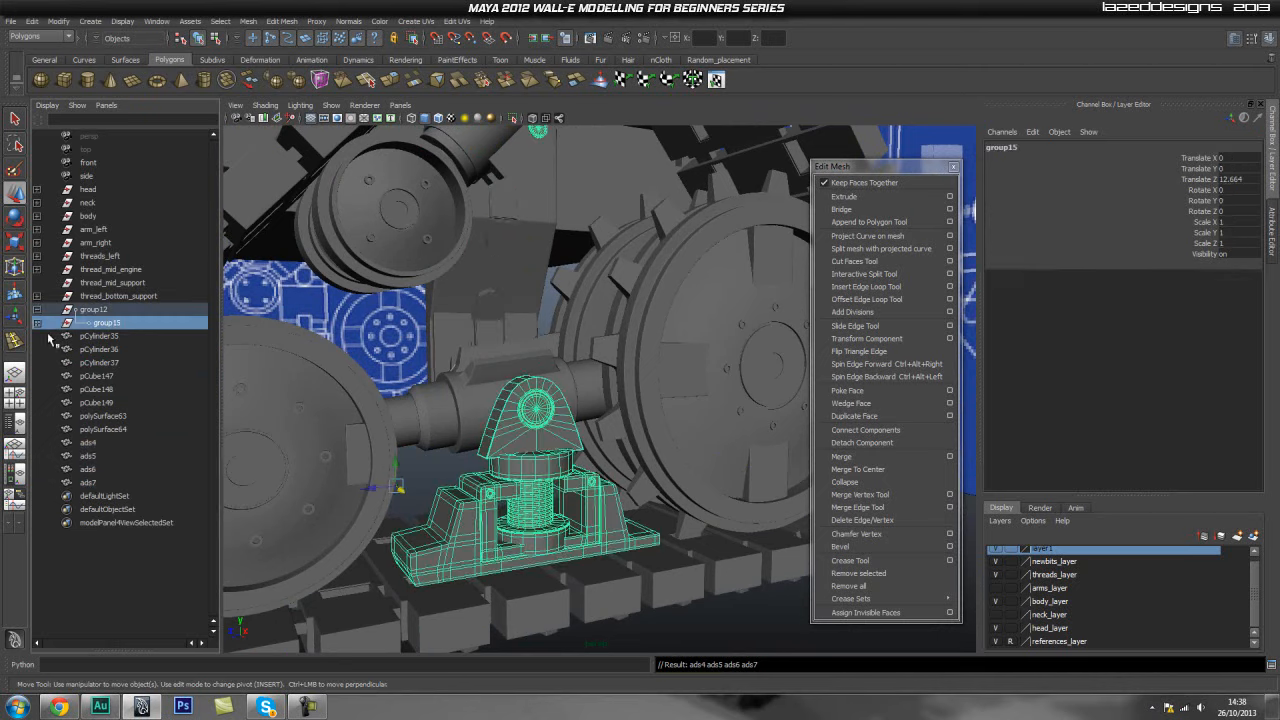
pyautogui.click(37, 323)
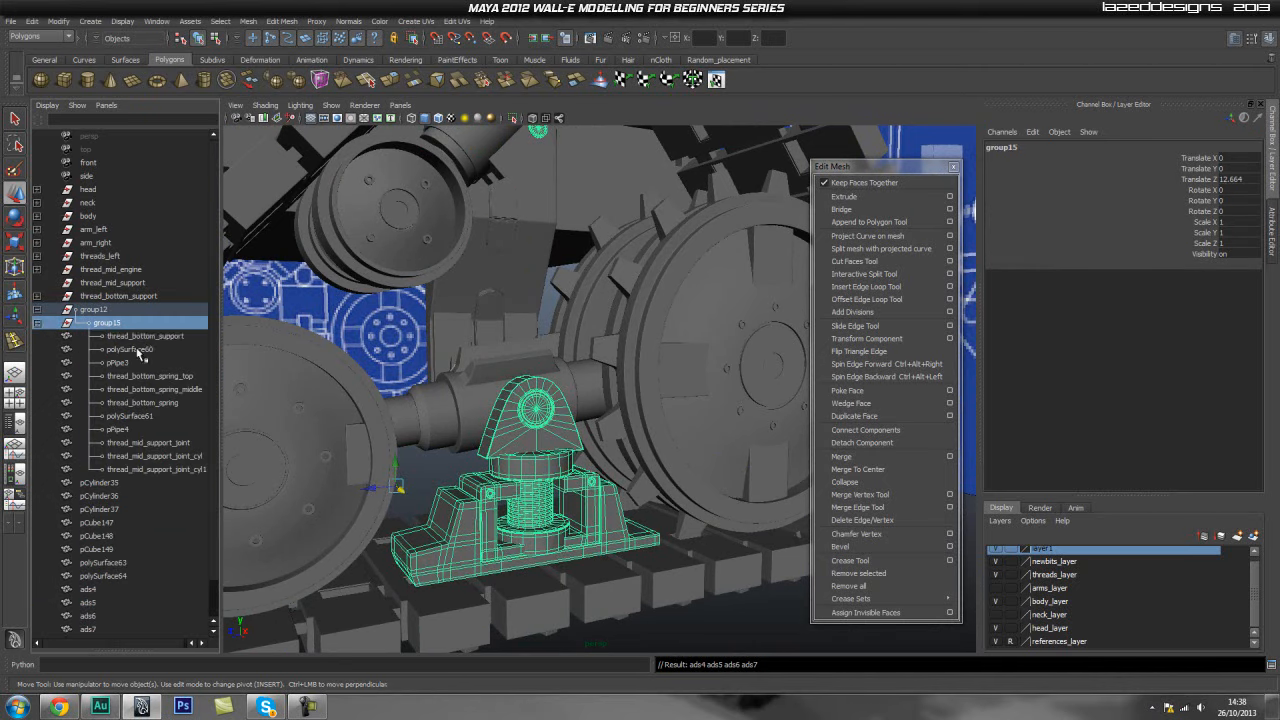
pyautogui.click(143, 336)
pyautogui.keyDown('shift'); pyautogui.click(155, 469); pyautogui.keyUp('shift')
pyautogui.hotkey('shift', 'p')
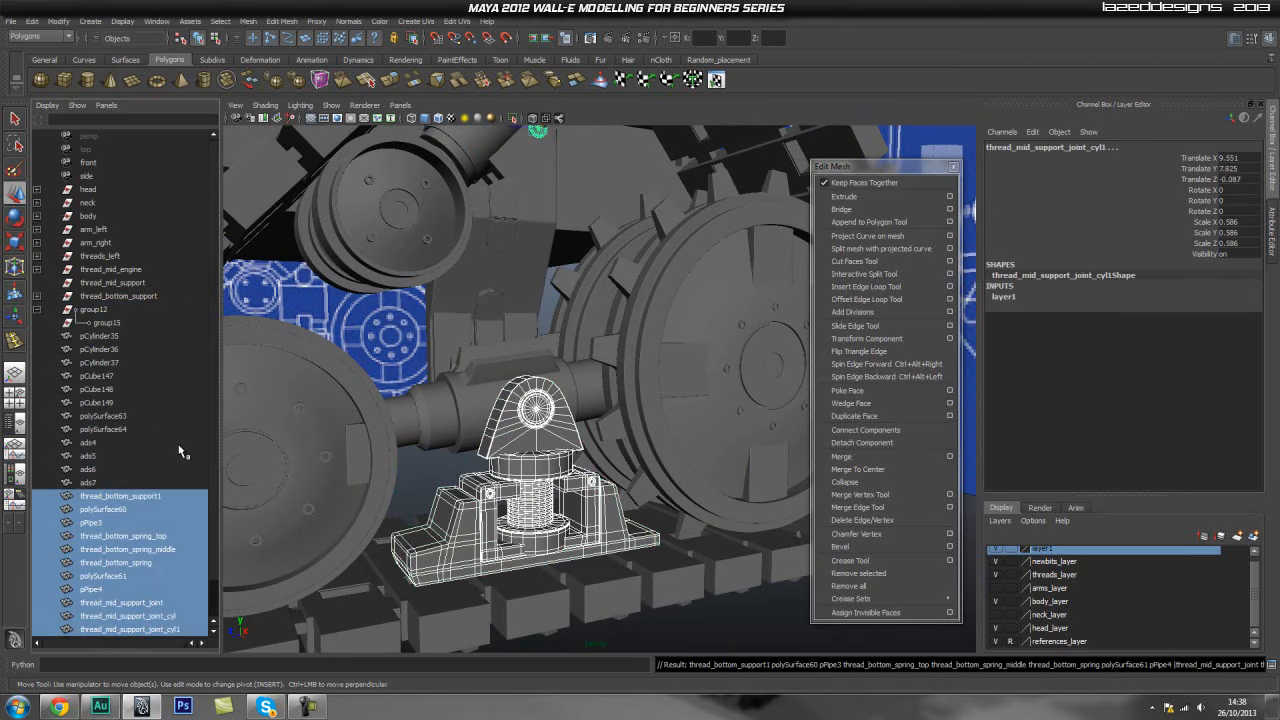
# - Delete the emptied group15 and group12
pyautogui.click(106, 324)
pyautogui.click(105, 313)
pyautogui.press('Delete')
# - Delete the old thread_mid_support and thread_bottom_support groups
pyautogui.click(106, 297)
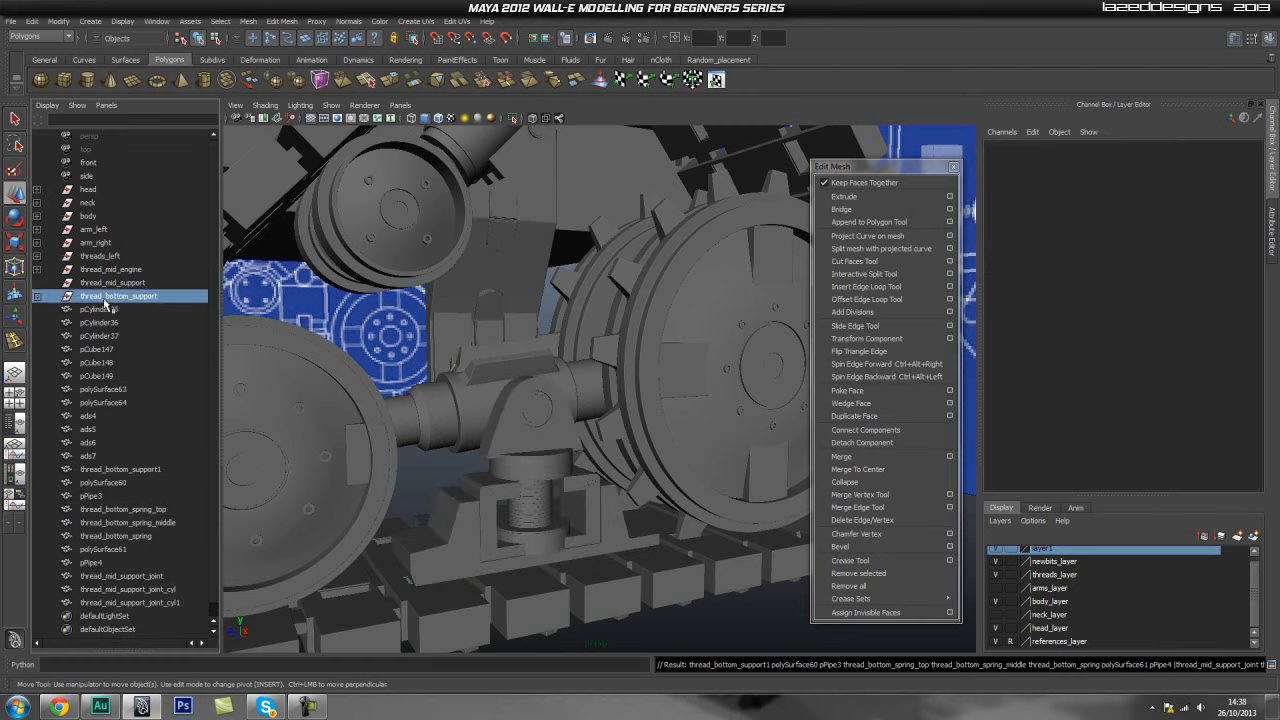
pyautogui.click(112, 283)
pyautogui.press('Delete')
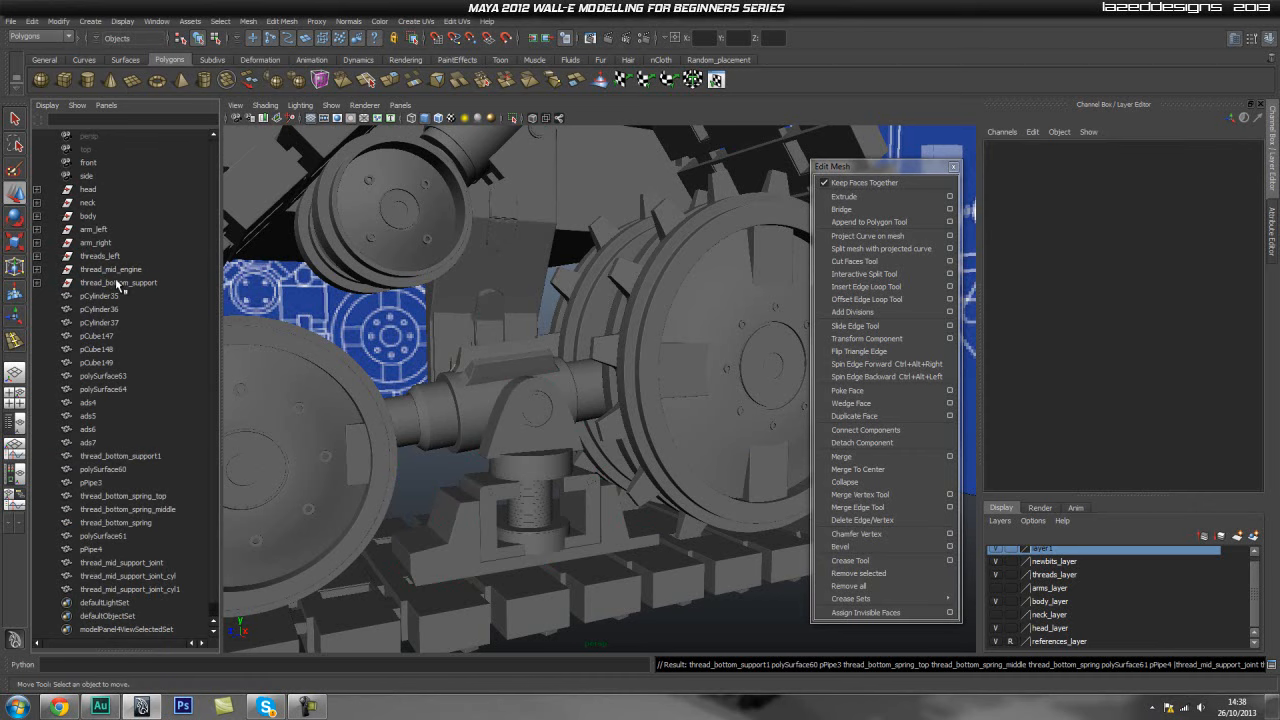
pyautogui.click(118, 283)
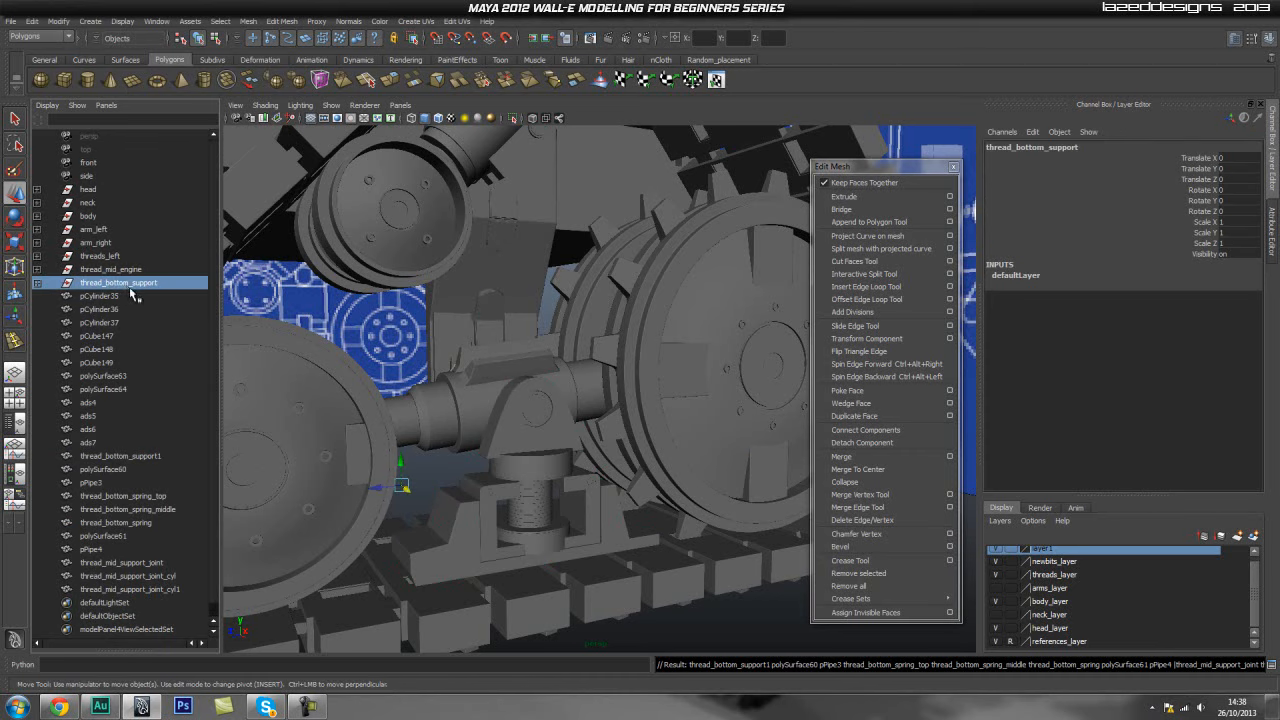
pyautogui.click(37, 283)
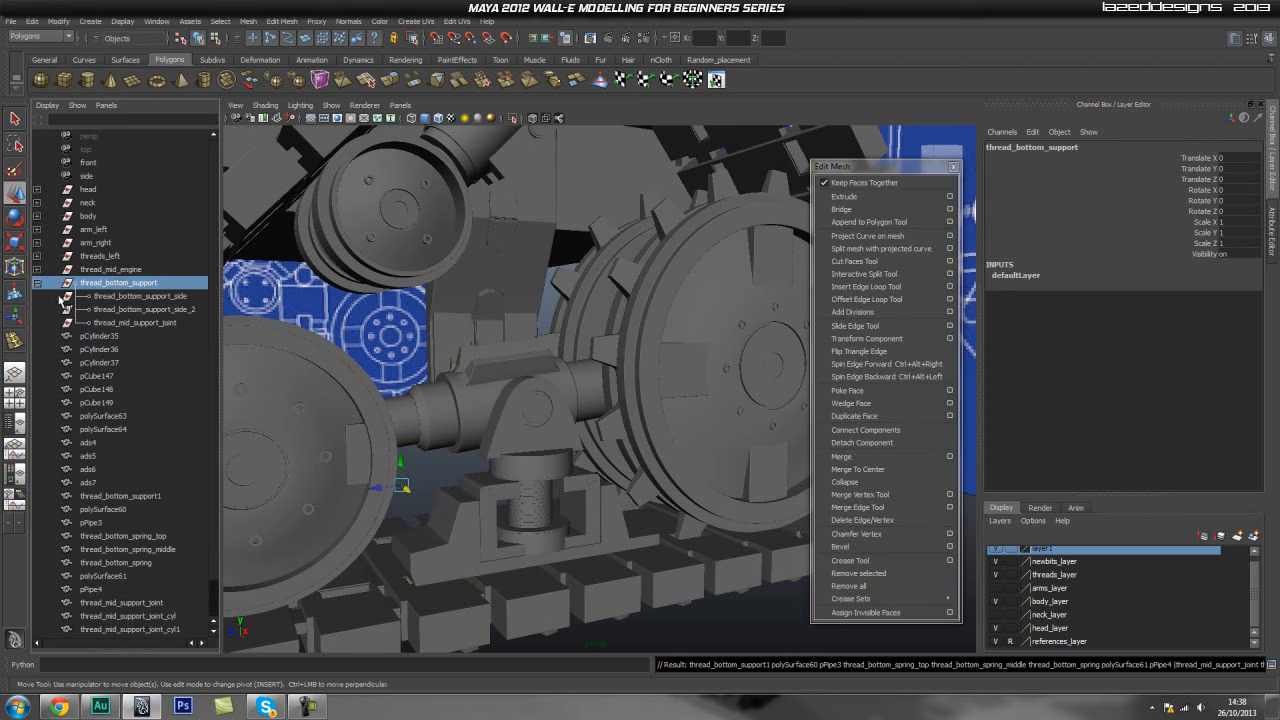
pyautogui.press('Delete')
# - Expand thread_mid_engine and delete the object nested inside it
pyautogui.click(105, 273)
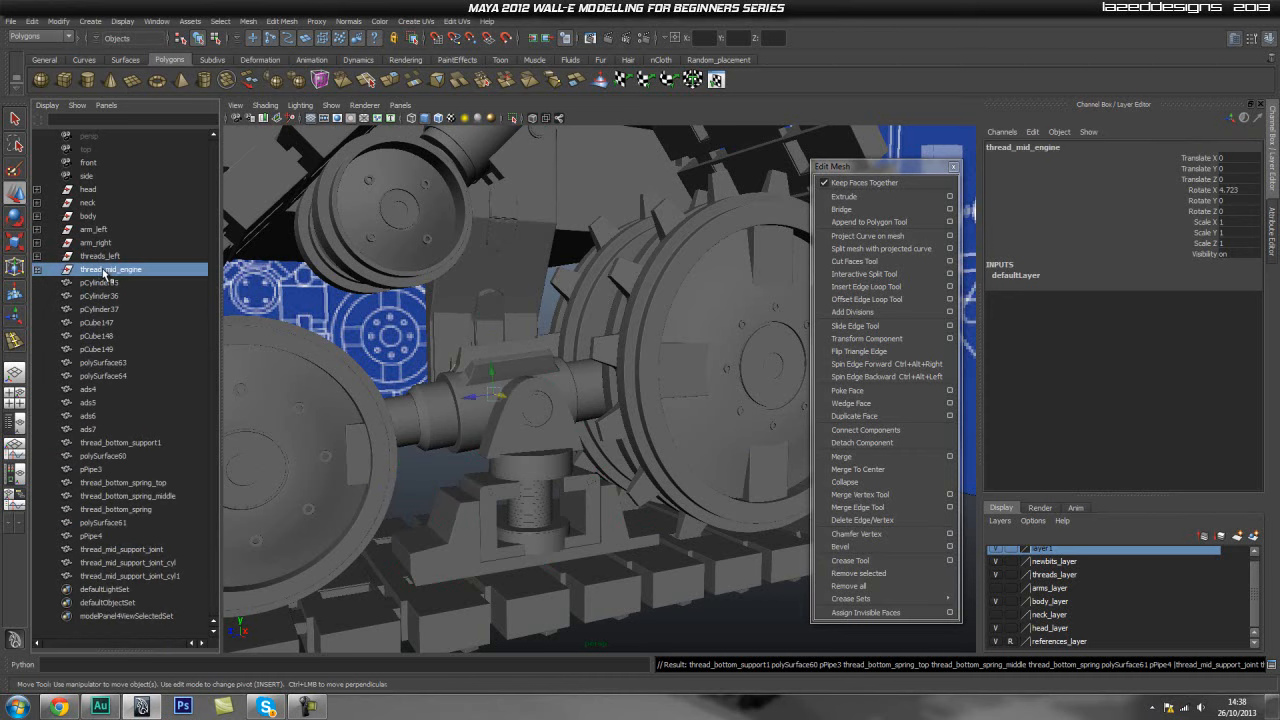
pyautogui.click(38, 273)
pyautogui.keyDown('shift'); pyautogui.click(85, 282); pyautogui.keyUp('shift')
pyautogui.press('Delete')
# - Select threads_left, arm_right and arm_left in turn to inspect them
pyautogui.click(99, 257)
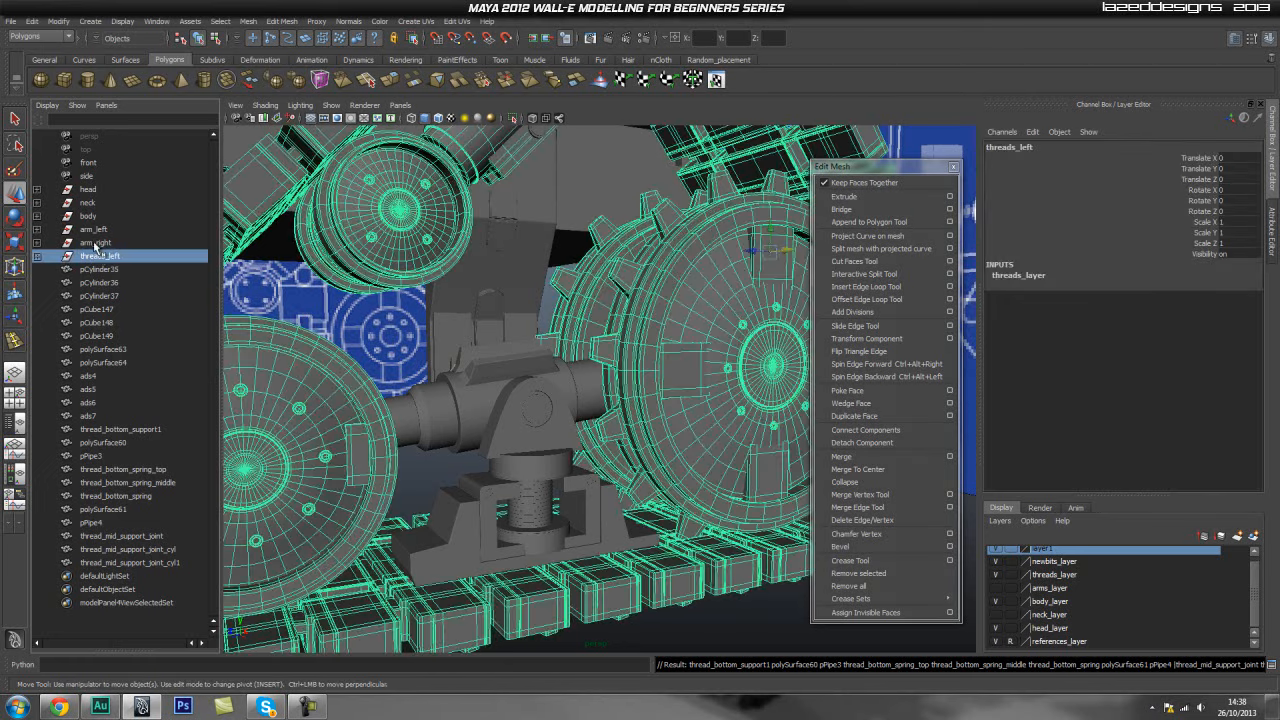
pyautogui.click(95, 243)
pyautogui.click(99, 230)
pyautogui.click(99, 256)
pyautogui.keyDown('alt'); pyautogui.moveTo(541, 524); pyautogui.dragTo(390, 453); pyautogui.keyUp('alt')
# - Rename the duplicated joint cylinder thread_mid_support_joint_cyl1 as thread_screw_top
pyautogui.click(144, 563)
pyautogui.keyDown('alt'); pyautogui.moveTo(455, 425); pyautogui.dragTo(508, 460); pyautogui.keyUp('alt')
pyautogui.keyDown('alt'); pyautogui.moveTo(508, 460); pyautogui.dragTo(505, 523, button='middle'); pyautogui.keyUp('alt')
pyautogui.doubleClick(141, 563)
pyautogui.write('thread_scre')
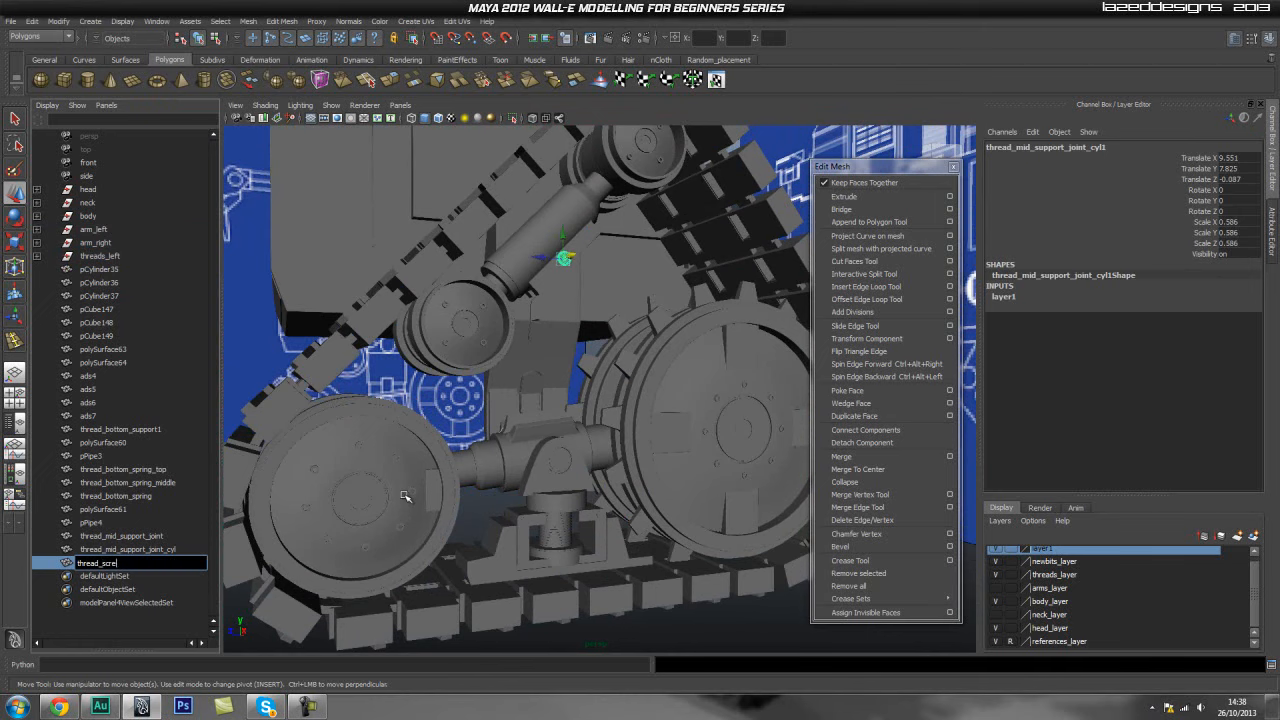
pyautogui.press('Return')
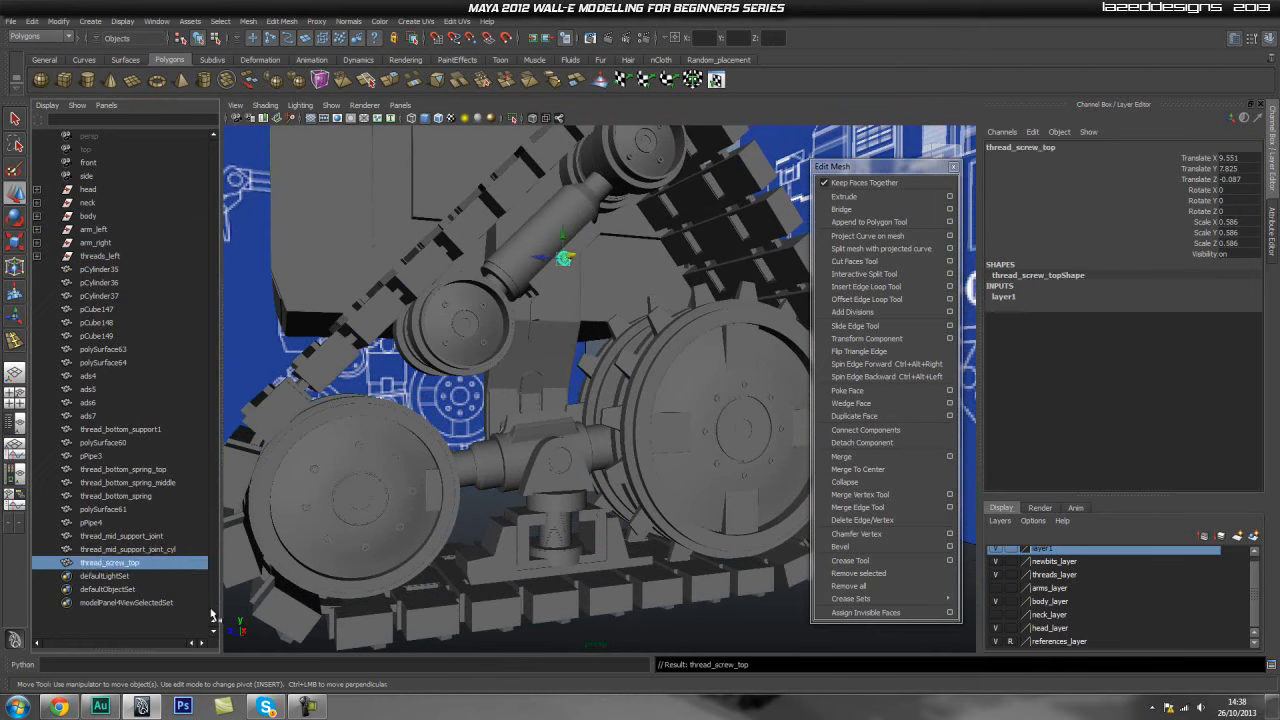
# - Rename the pipe object pPipe4 as thread_screw_support_bottom_1 in the outliner
pyautogui.click(148, 550)
pyautogui.click(151, 538)
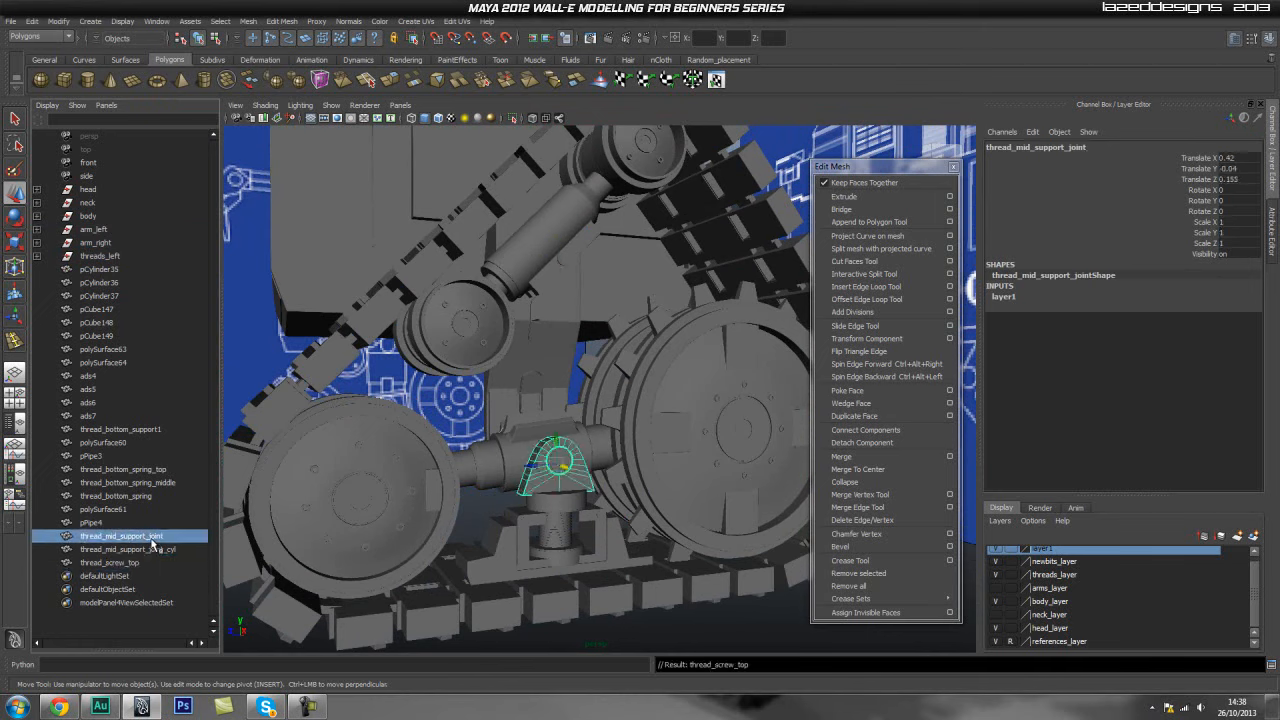
pyautogui.click(153, 526)
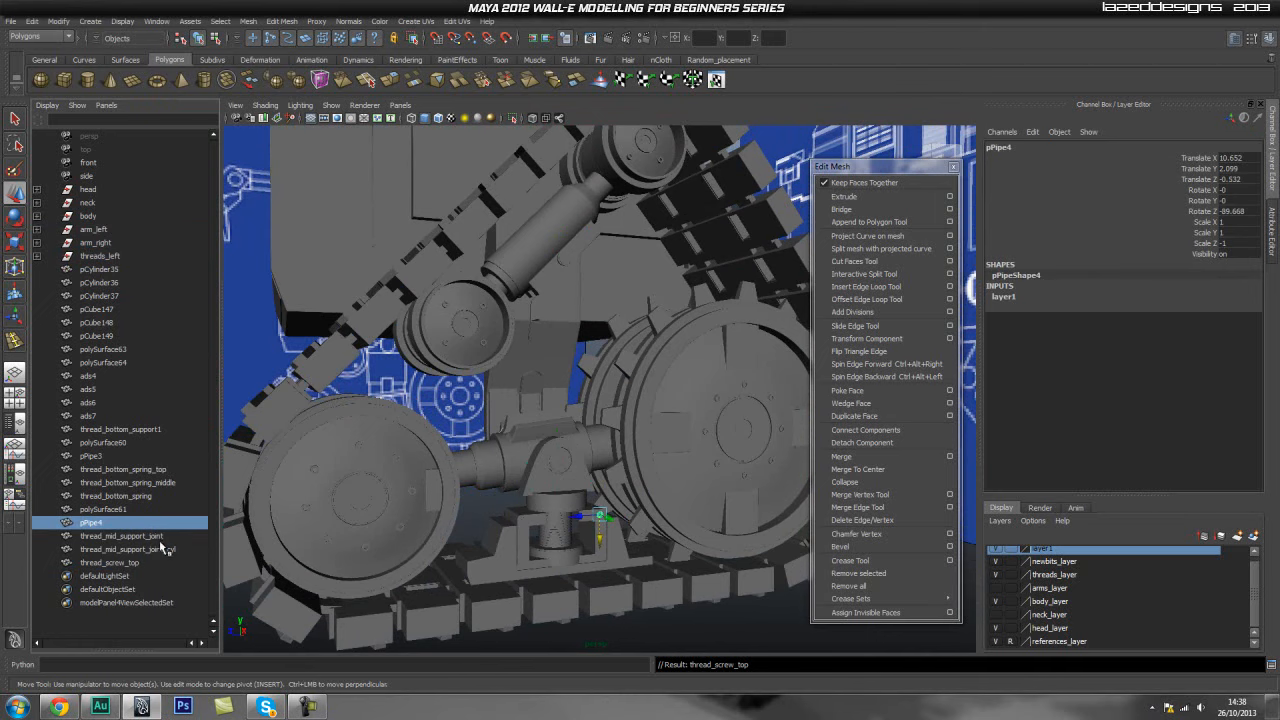
pyautogui.doubleClick(104, 524)
pyautogui.write('thread_screw_support_bot')
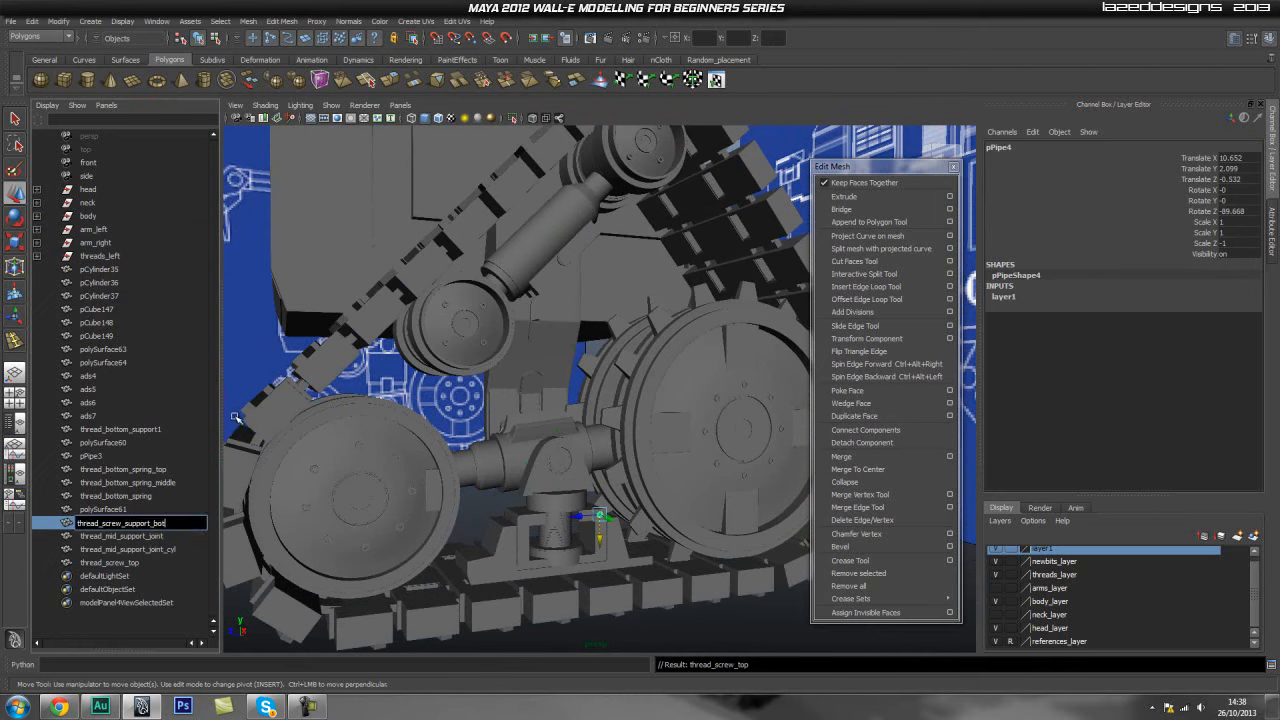
pyautogui.write('1')
pyautogui.hotkey('ctrl', 'a')
pyautogui.hotkey('ctrl', 'c')
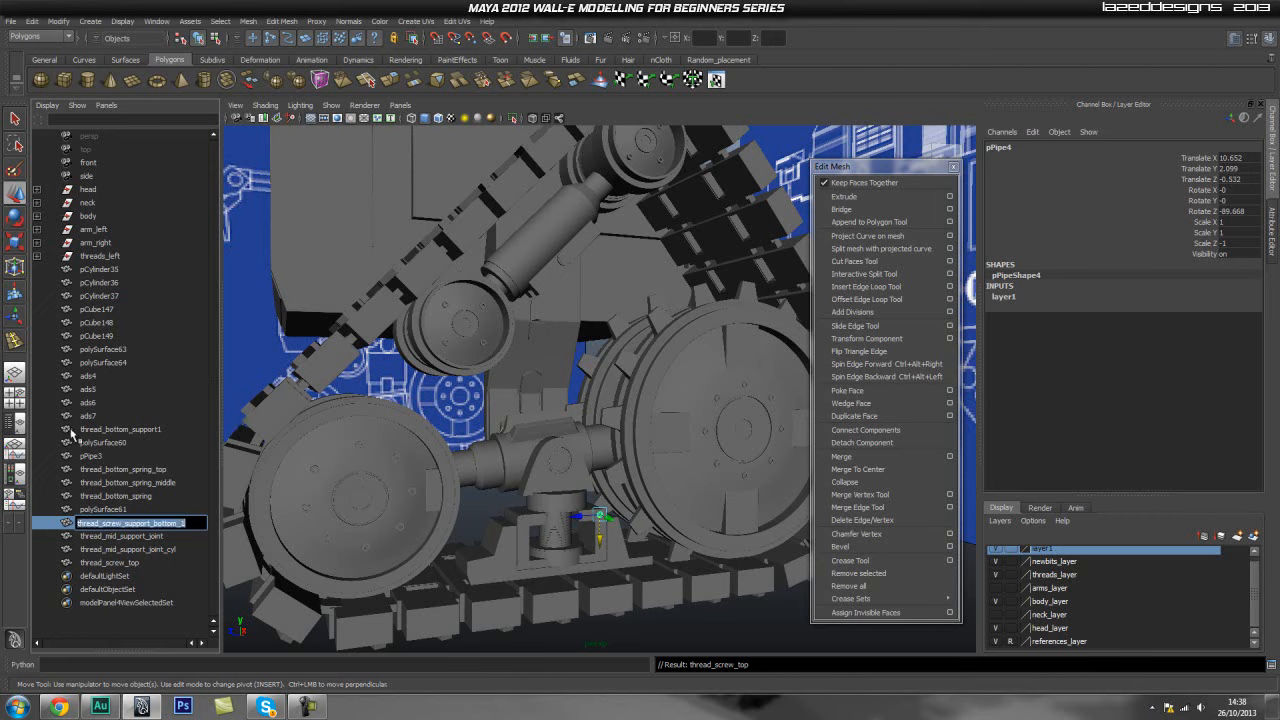
pyautogui.press('Return')
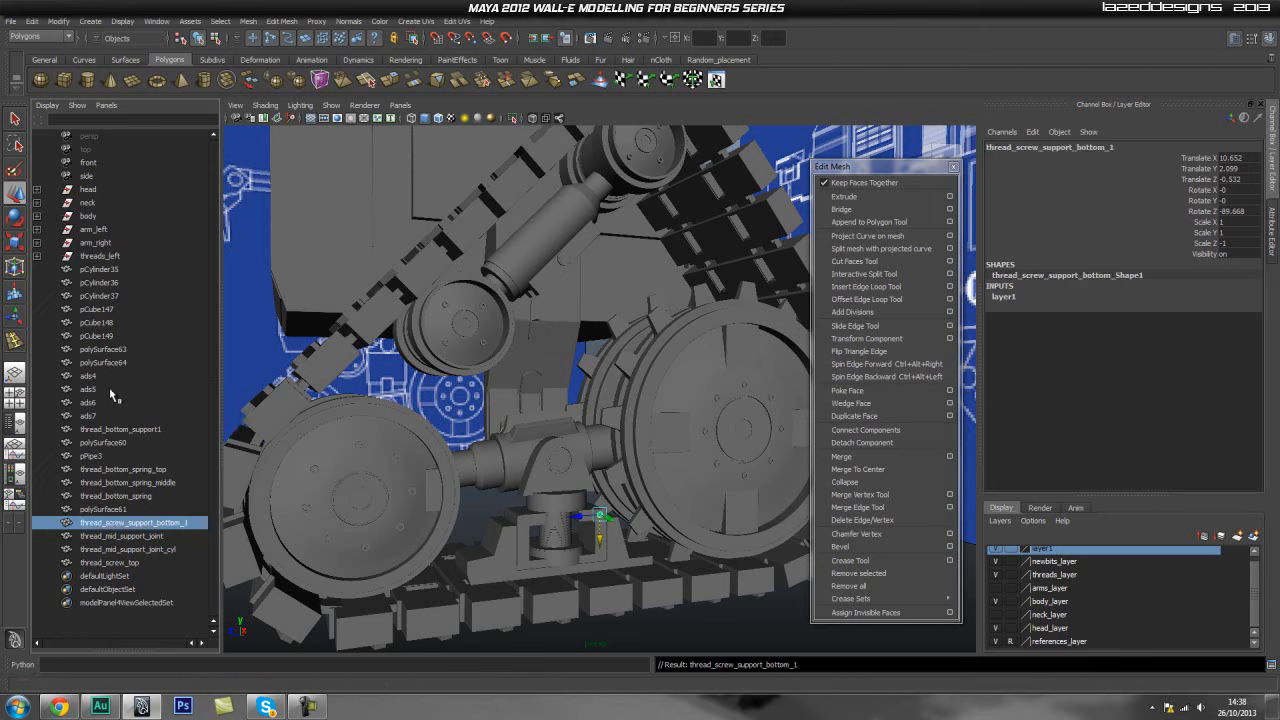
# - Rename the pipe object pPipe3 as thread_screw_support_bottom_2 by pasting the copied name
pyautogui.click(162, 510)
pyautogui.doubleClick(162, 509)
pyautogui.click(112, 483)
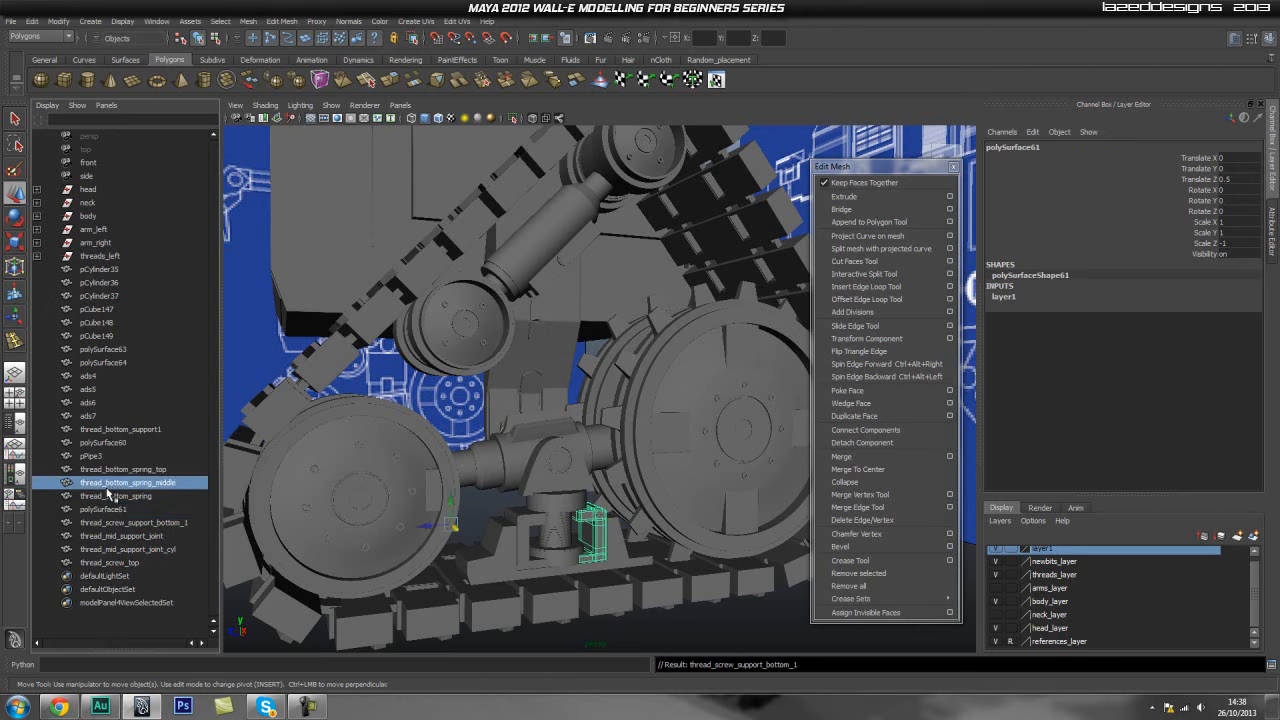
pyautogui.click(120, 470)
pyautogui.click(110, 456)
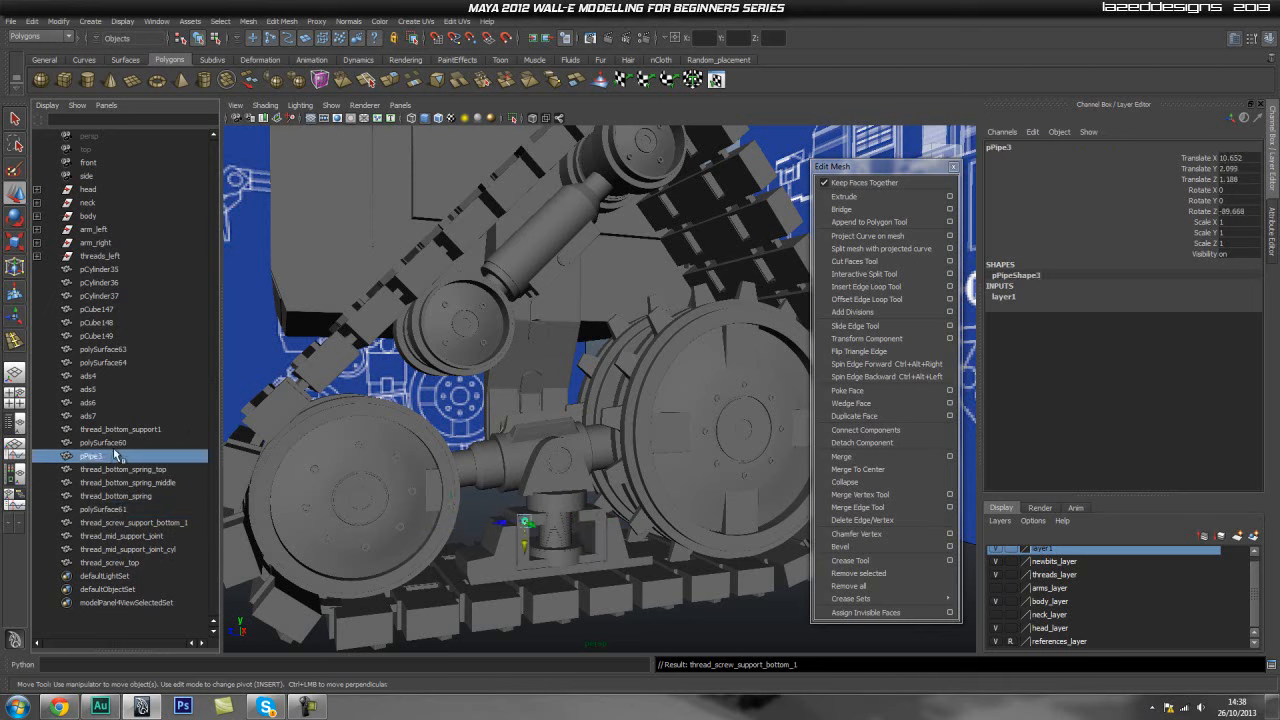
pyautogui.doubleClick(110, 457)
pyautogui.hotkey('ctrl', 'v')
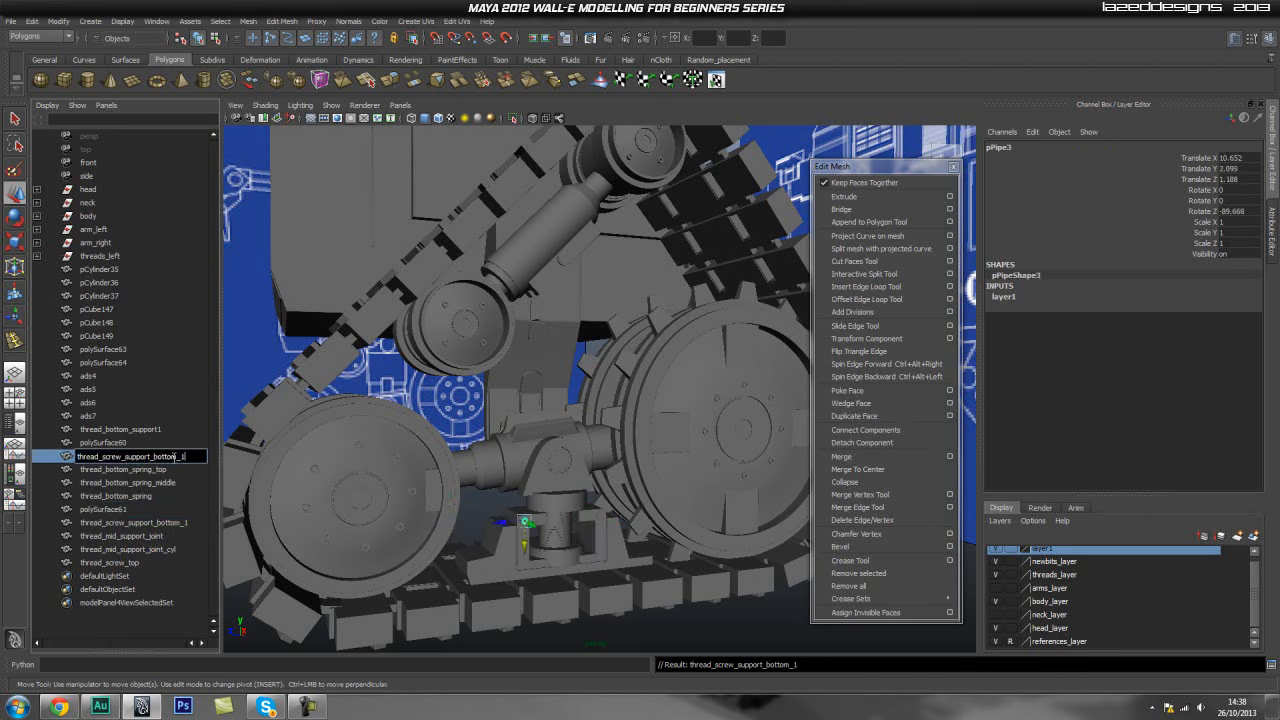
pyautogui.press('Return')
# - Rename polySurface61 as thread_support_bottom_side_1
pyautogui.click(120, 509)
pyautogui.doubleClick(118, 509)
pyautogui.write('thread_support_bottom')
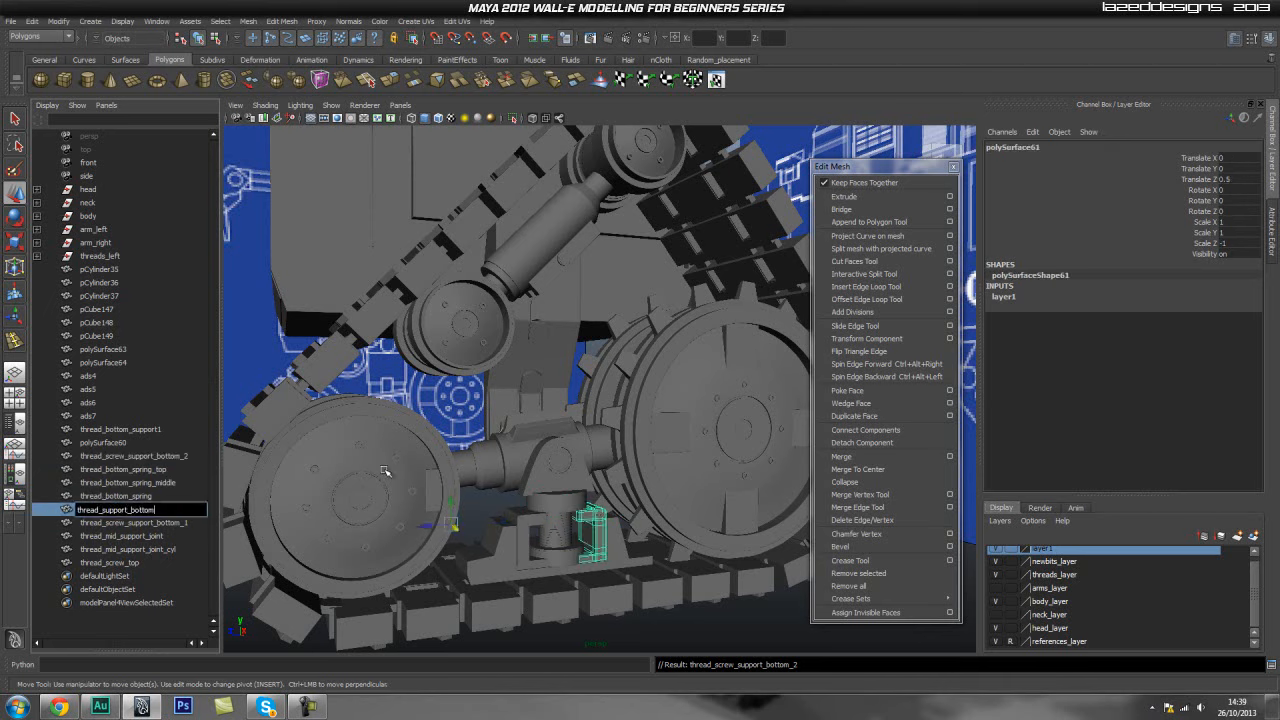
pyautogui.write('_side_1')
pyautogui.press('Return')
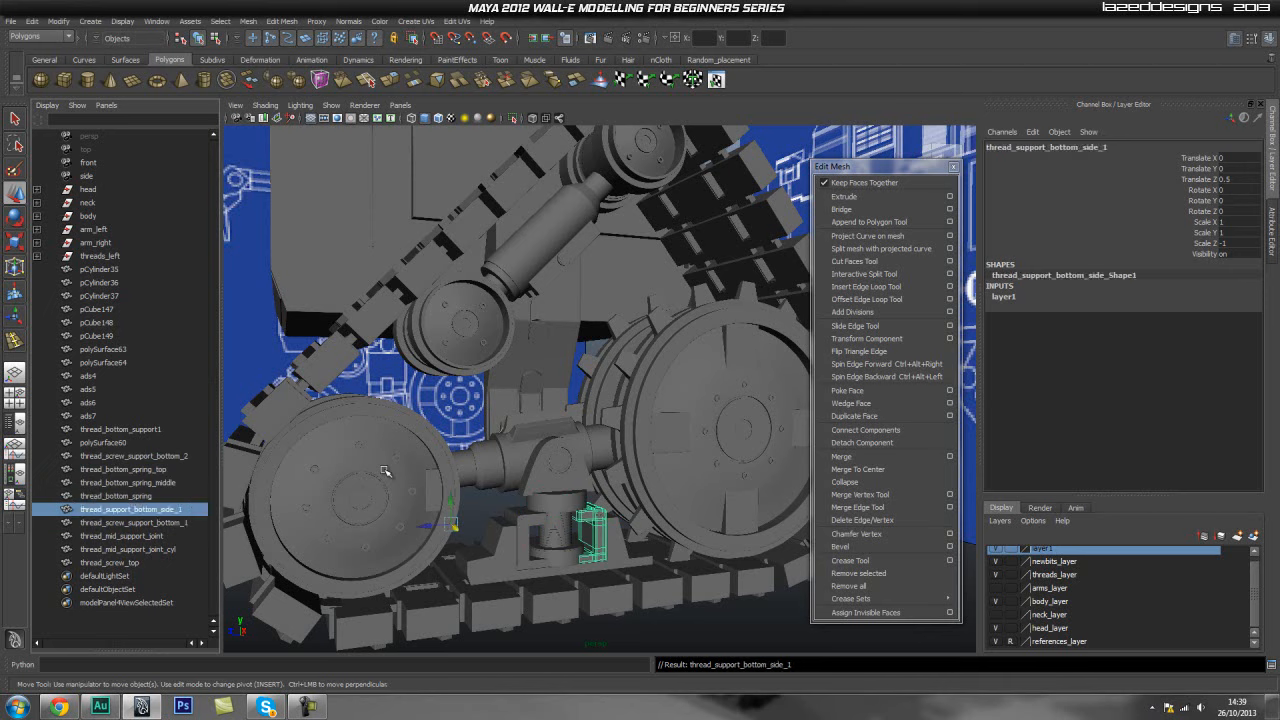
# - Rename thread_bottom_spring as thread_bottom_susp_bot
pyautogui.click(142, 496)
pyautogui.doubleClick(142, 497)
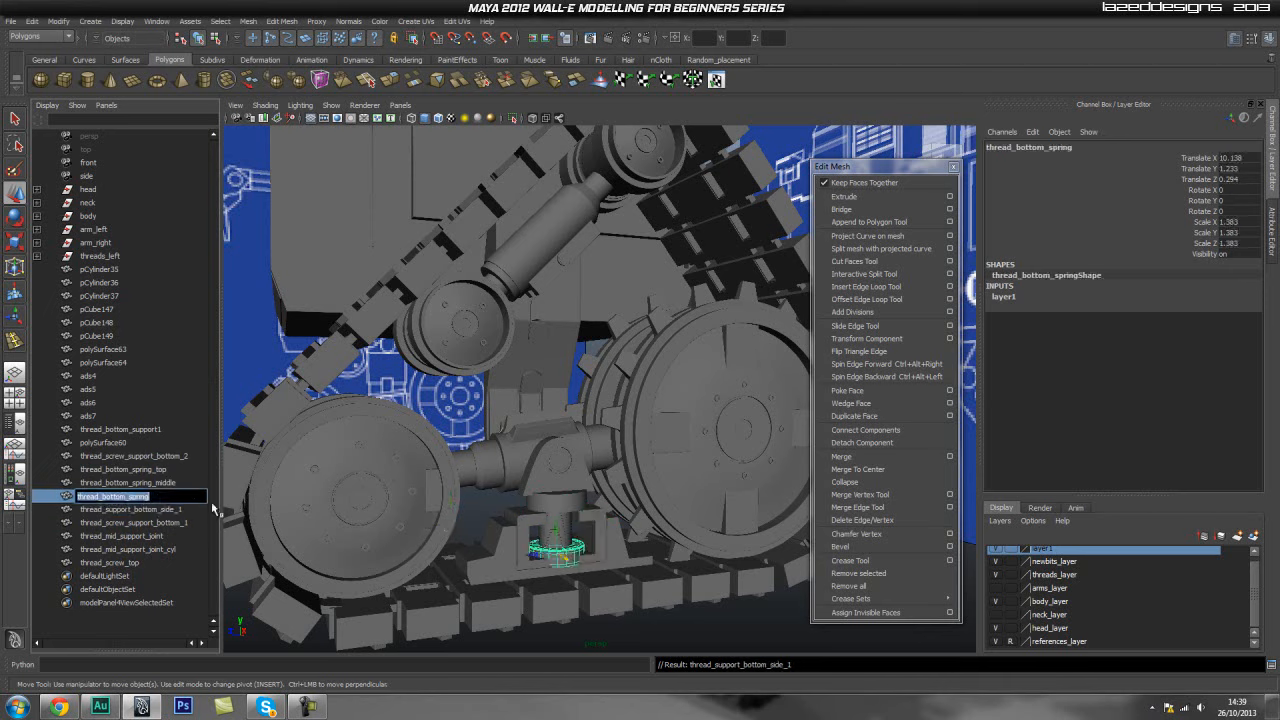
pyautogui.write('t')
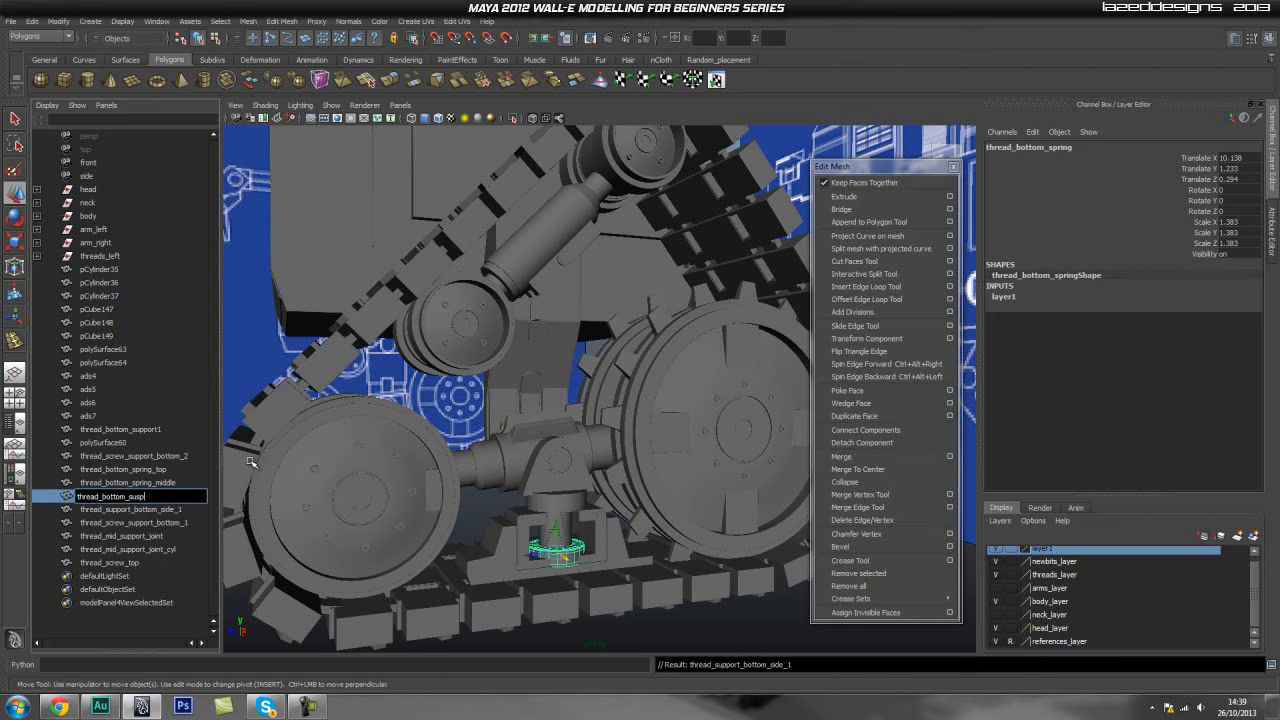
pyautogui.write('hread_bottom_susp_bot')
pyautogui.press('Return')
# - Start renaming thread_bottom_spring_middle with a new thread name
pyautogui.click(148, 483)
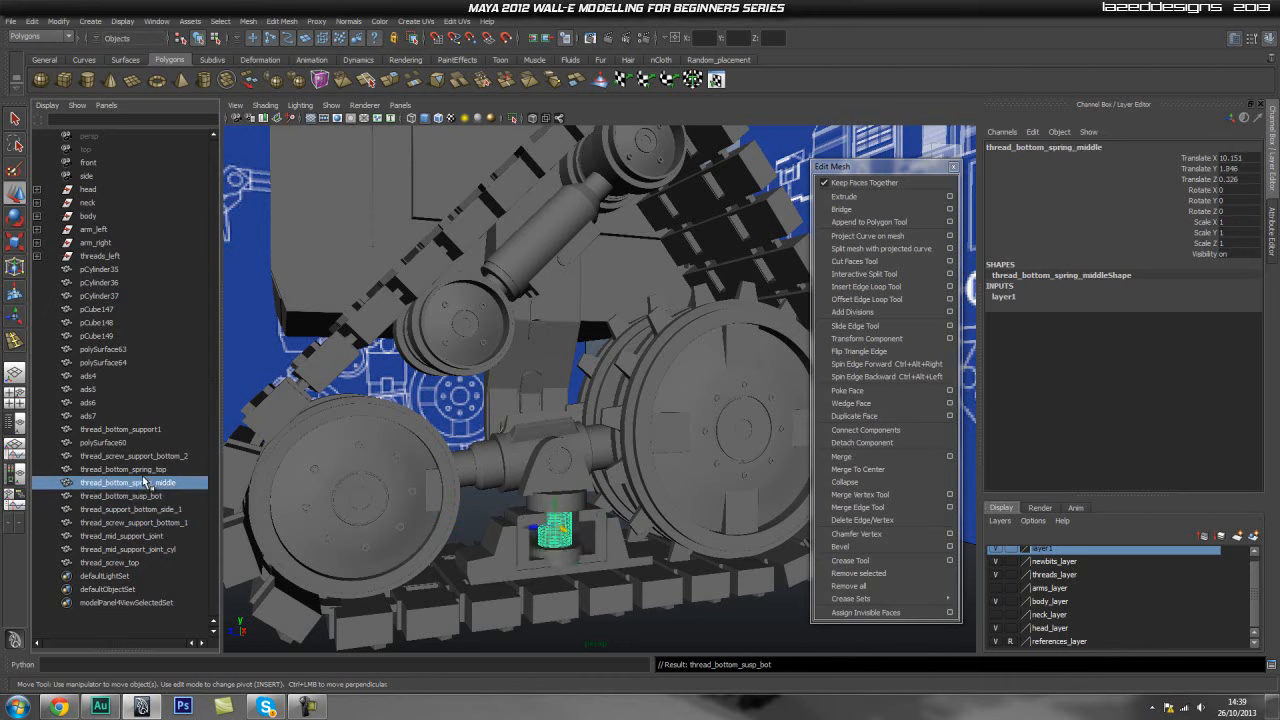
pyautogui.doubleClick(145, 483)
pyautogui.write('thread_bottom_susp_cyl')
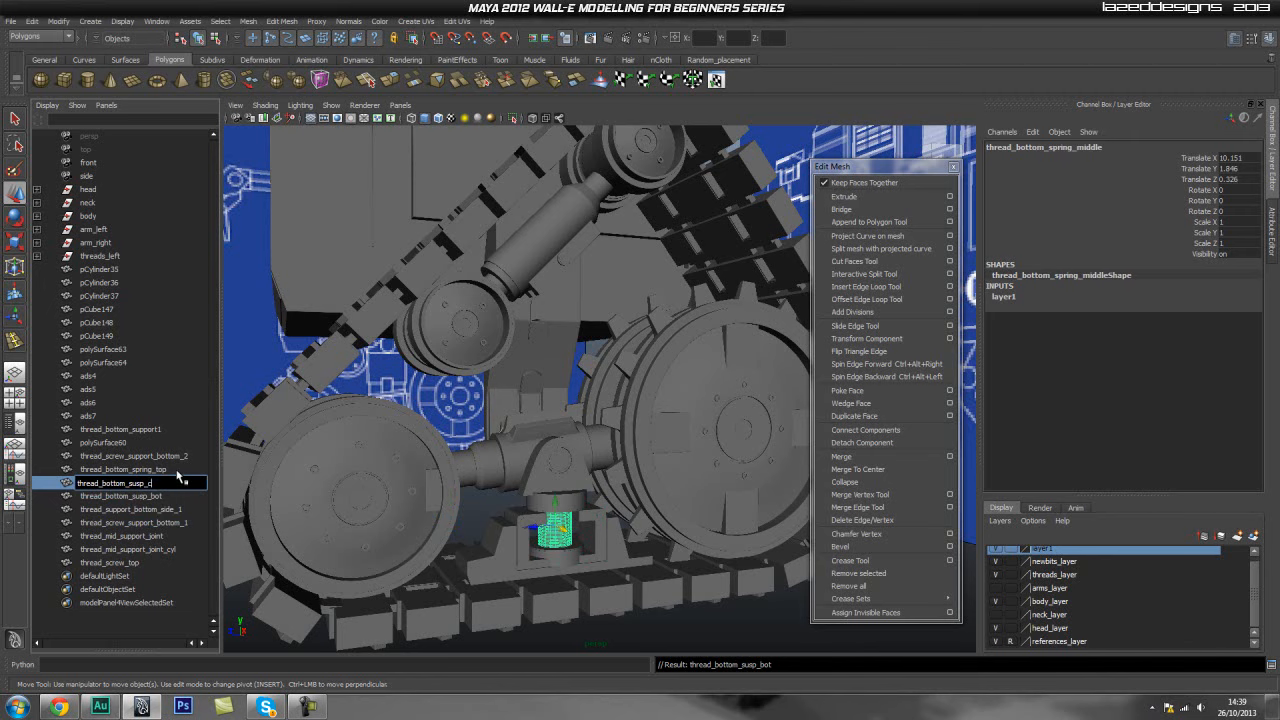
# - Finish renaming the spring middle object as thread_bottom_susp_cyl
pyautogui.press('Return')
pyautogui.click(148, 469)
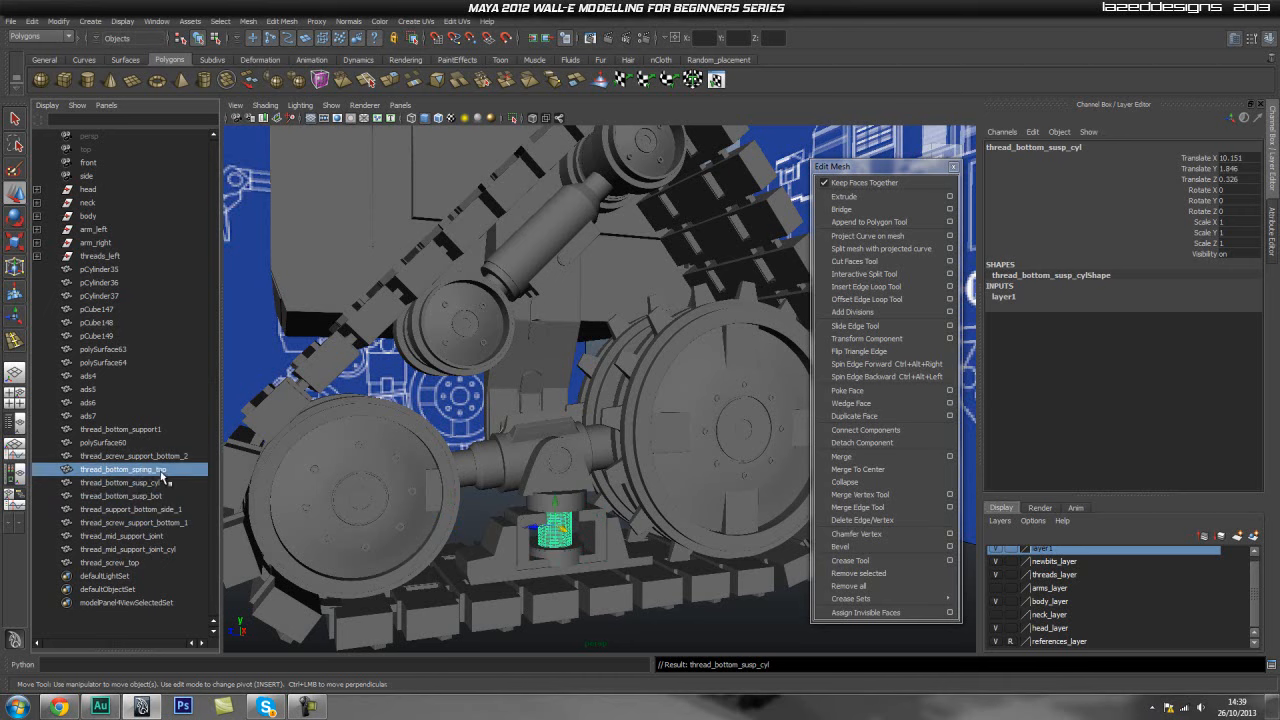
pyautogui.doubleClick(145, 470)
pyautogui.write('th')
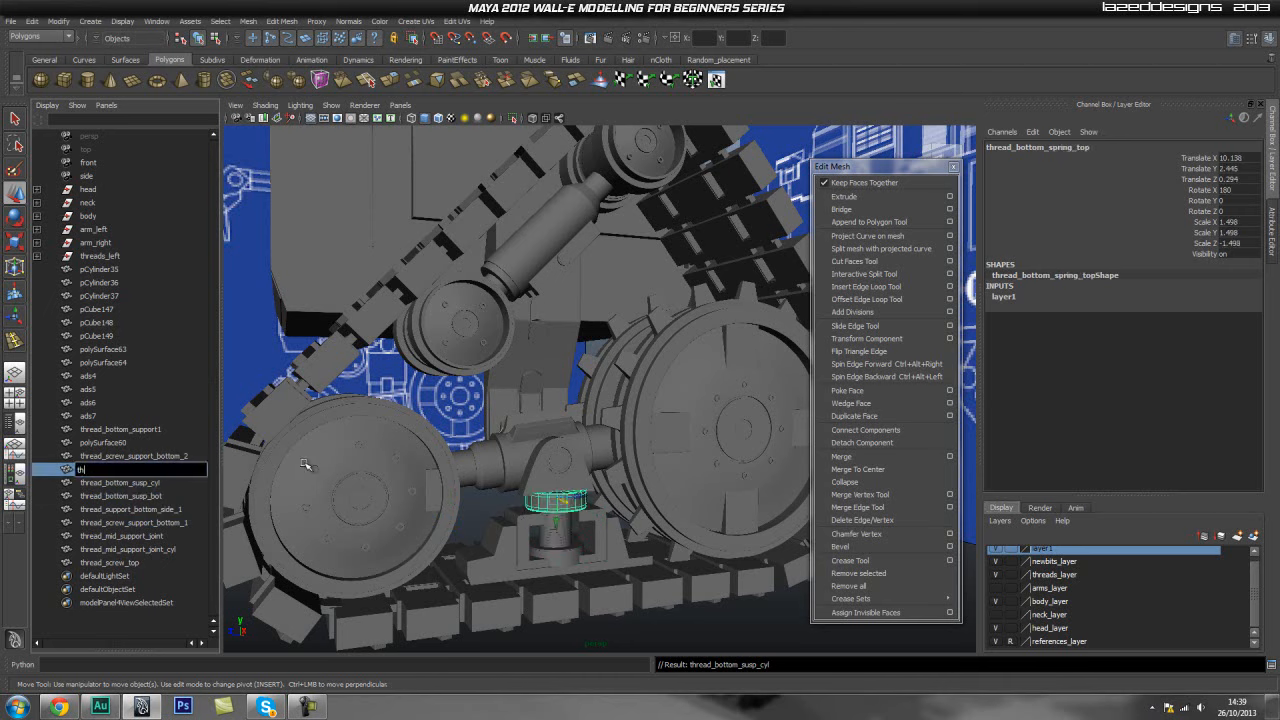
pyautogui.press('Return')
pyautogui.hotkey('ctrl', 'z')
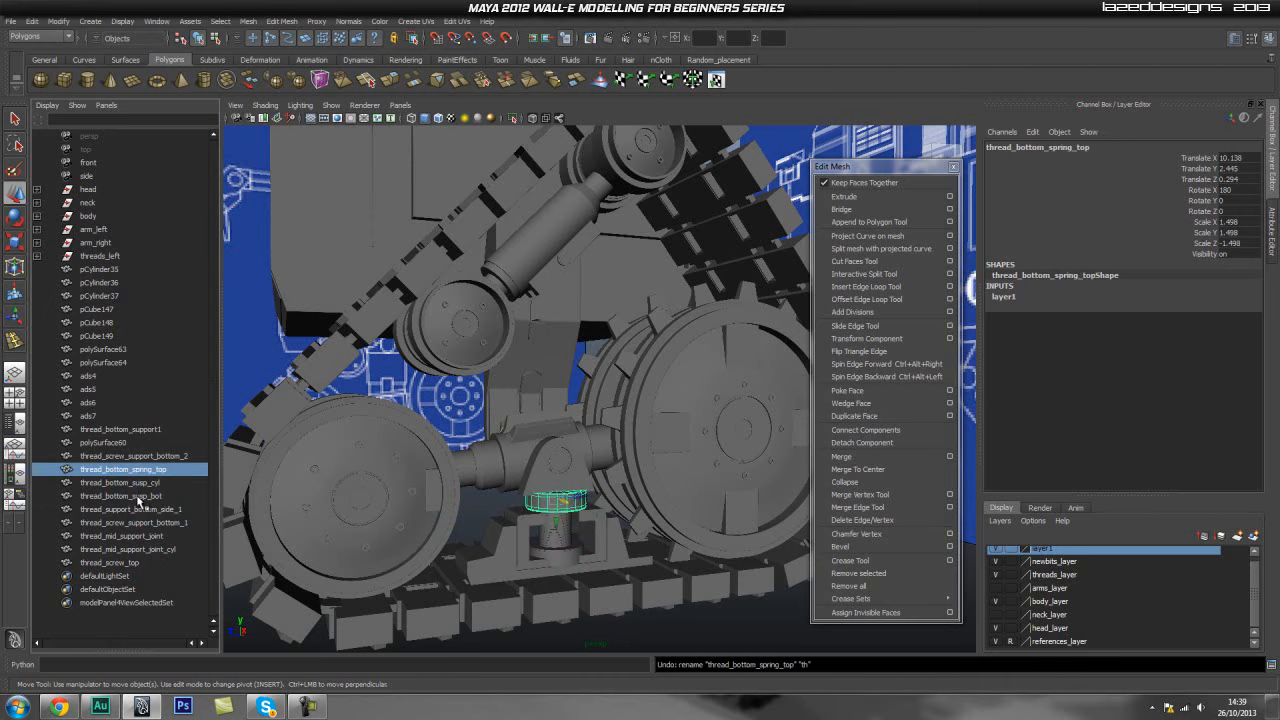
# - Rename polySurface60 as thread_bottom_support_side_2
pyautogui.click(141, 457)
pyautogui.click(137, 442)
pyautogui.doubleClick(137, 442)
pyautogui.write('thread_bottom_support_sid')
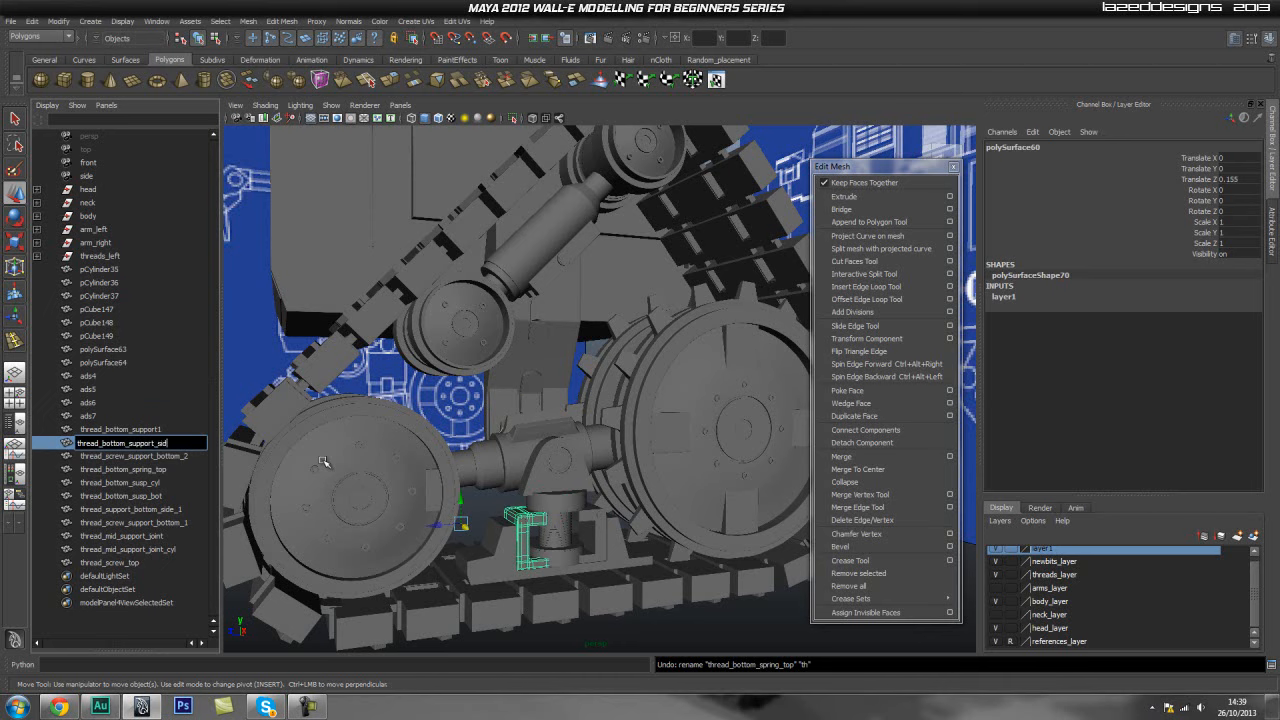
pyautogui.write('e_2')
pyautogui.press('Return')
pyautogui.click(116, 429)
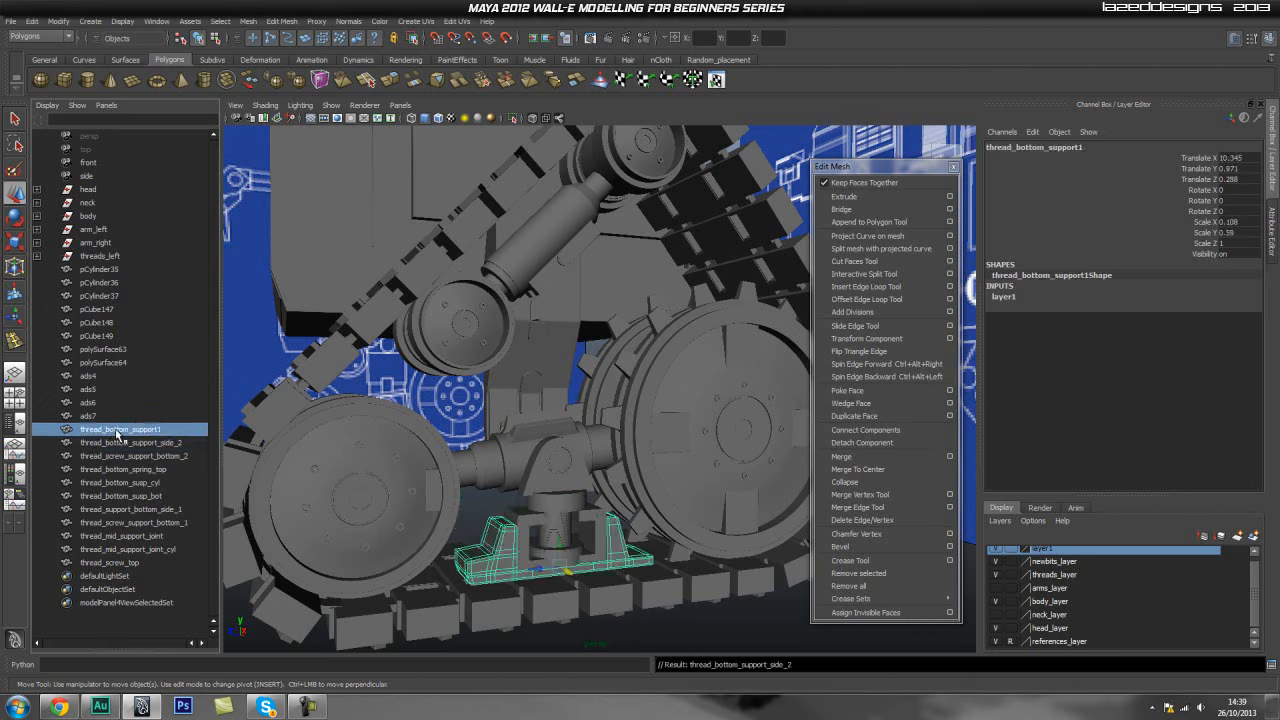
pyautogui.doubleClick(116, 429)
pyautogui.write('th')
pyautogui.press('Return')
pyautogui.click(128, 400)
pyautogui.hotkey('ctrl', 'z')
pyautogui.hotkey('ctrl', 'z')
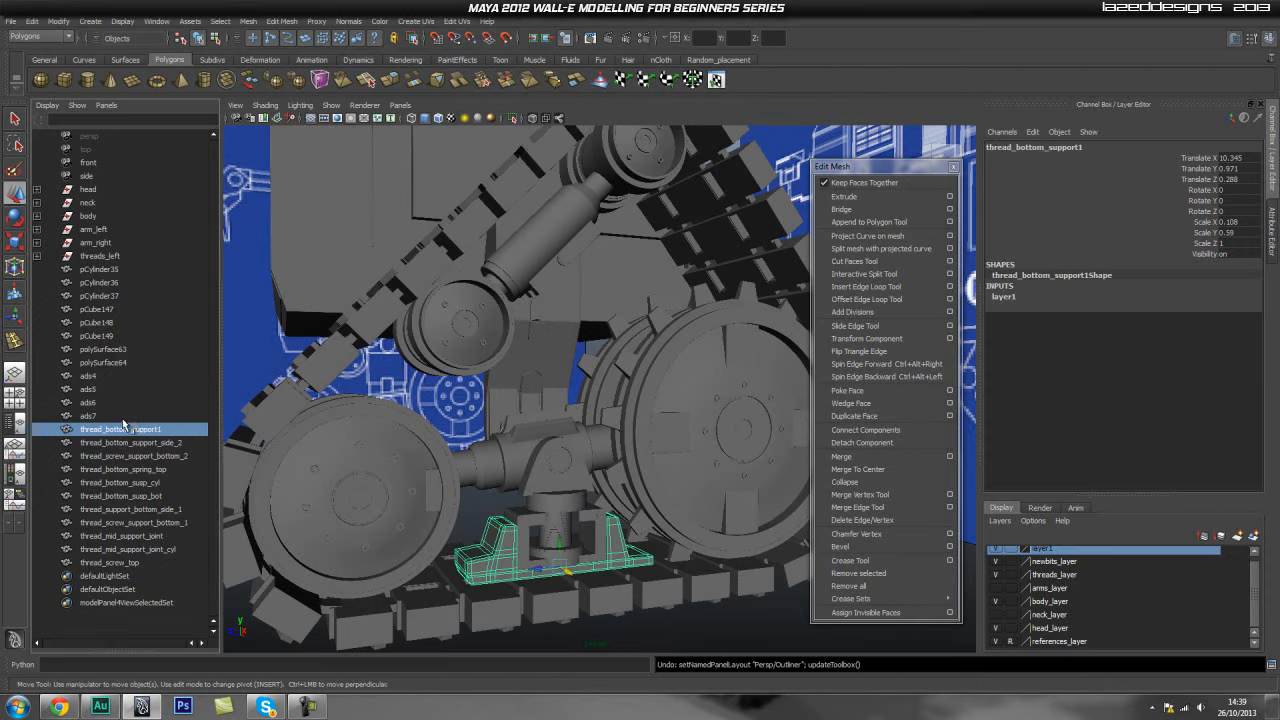
# - Rename ads7 as thread_main_support_ads and copy that name
pyautogui.click(116, 416)
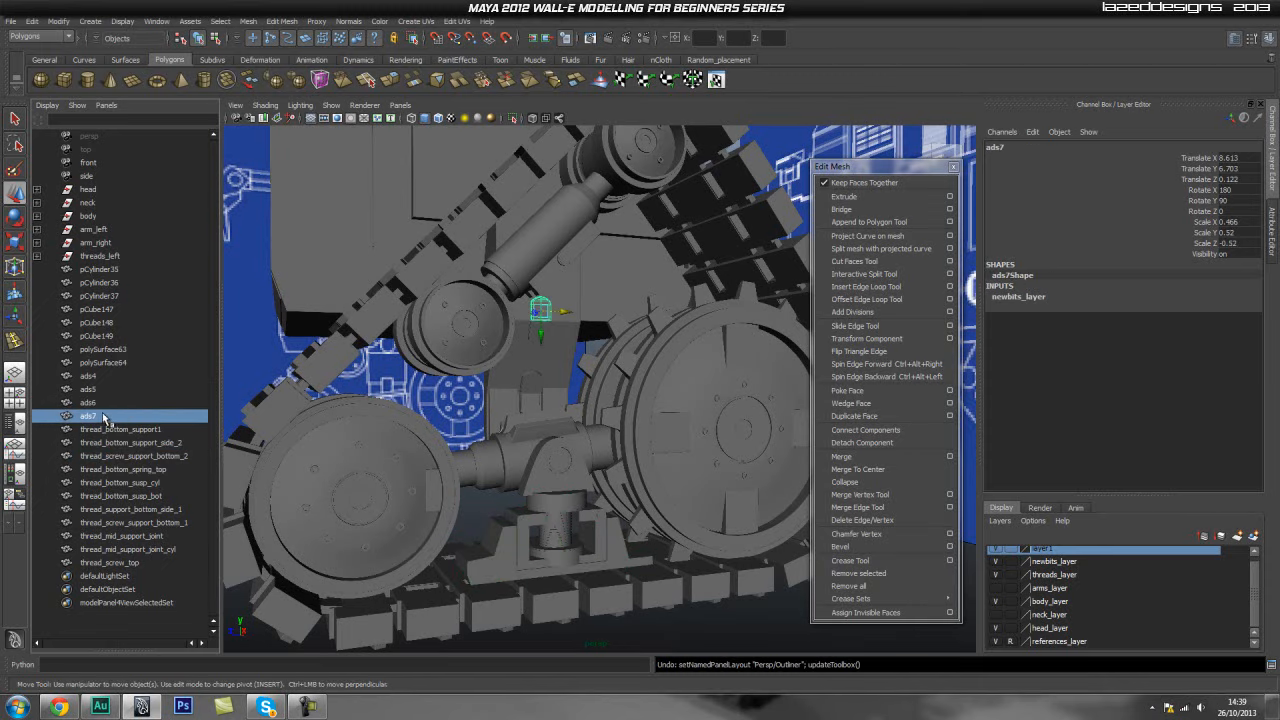
pyautogui.click(100, 390)
pyautogui.click(90, 376)
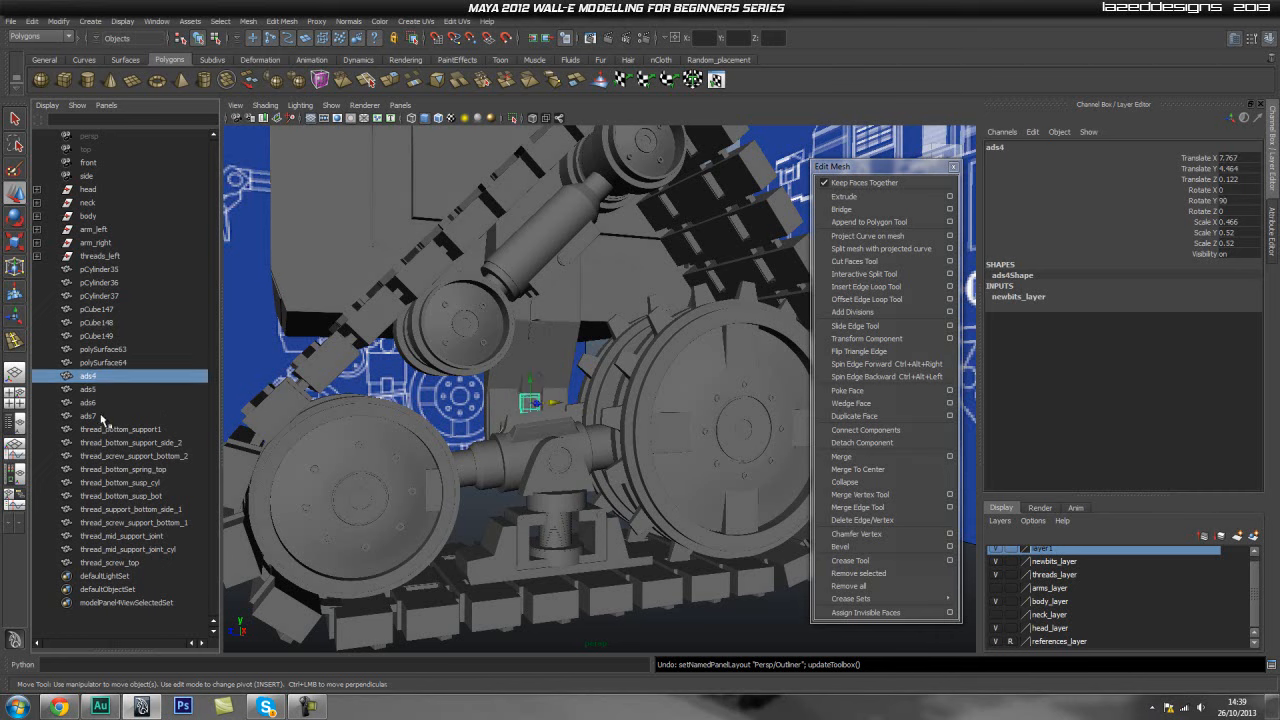
pyautogui.doubleClick(102, 418)
pyautogui.write('thread_')
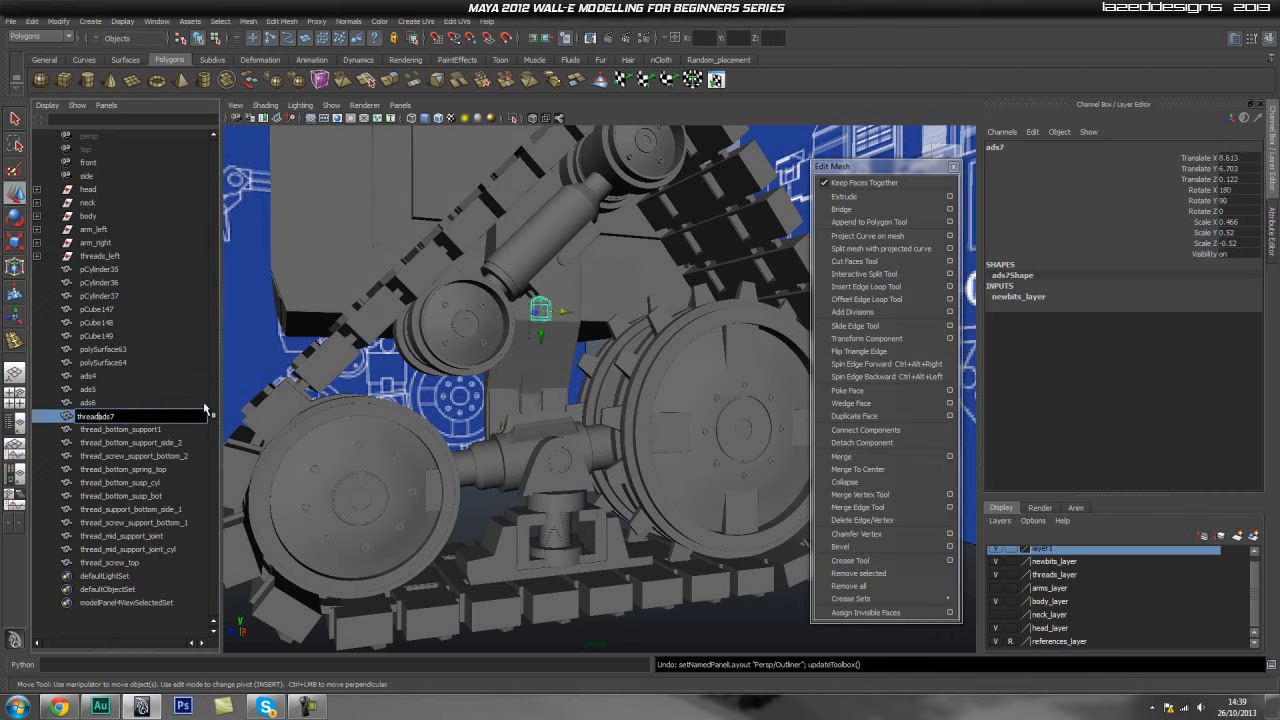
pyautogui.write('main_support')
pyautogui.press('BackSpace')
pyautogui.write('_')
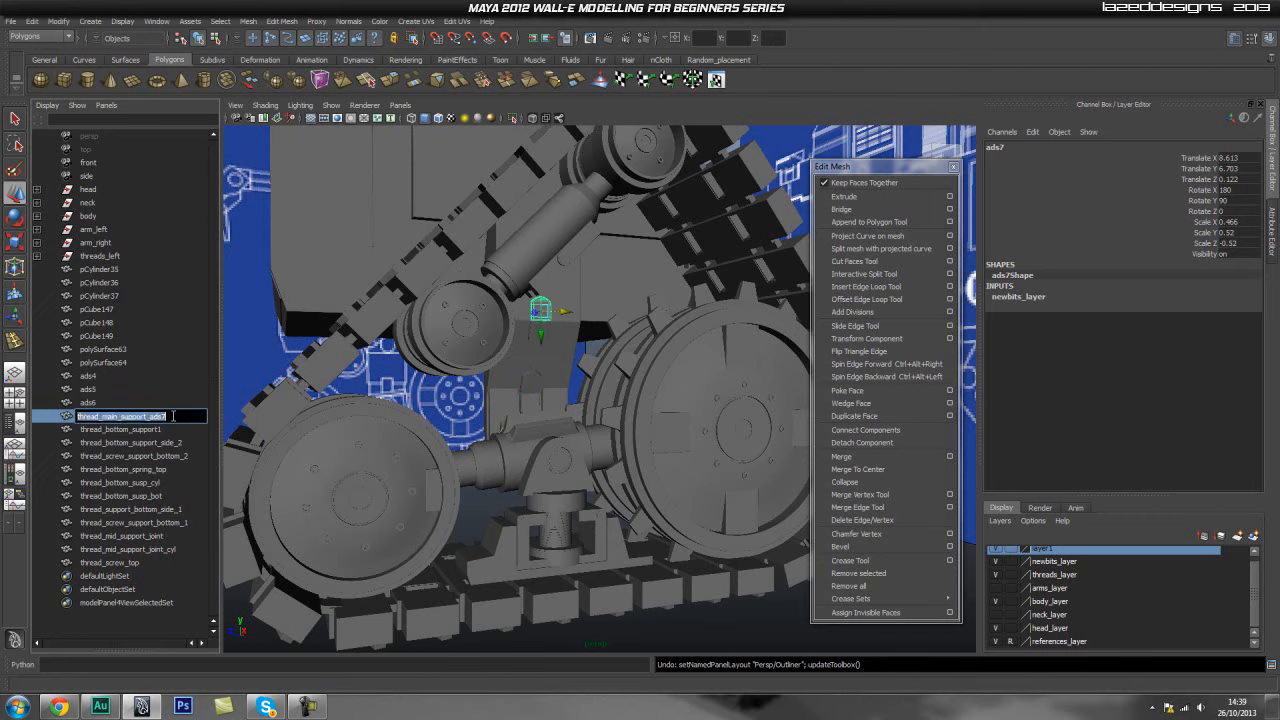
pyautogui.hotkey('ctrl', 'a')
pyautogui.hotkey('ctrl', 'c')
pyautogui.press('End')
pyautogui.write('7')
# - Paste the copied name onto ads6, ads5 and ads4, adding 3 to the last one
pyautogui.doubleClick(124, 402)
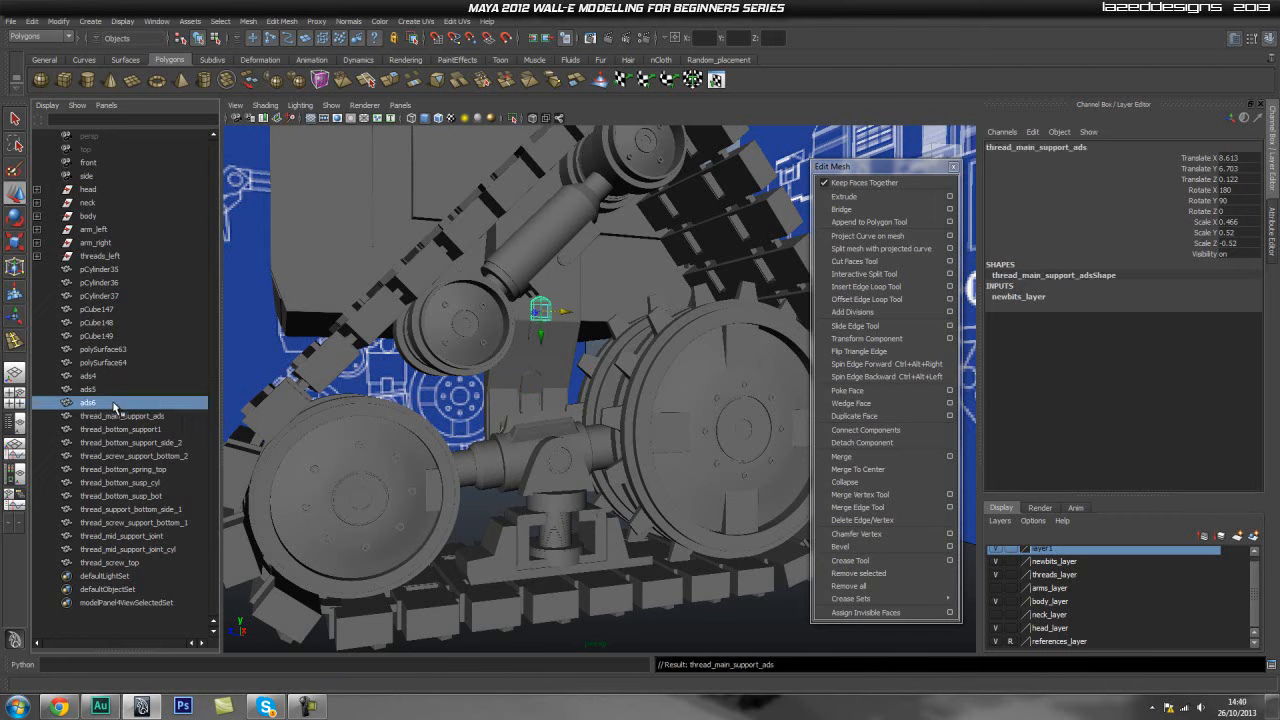
pyautogui.hotkey('ctrl', 'v')
pyautogui.click(115, 390)
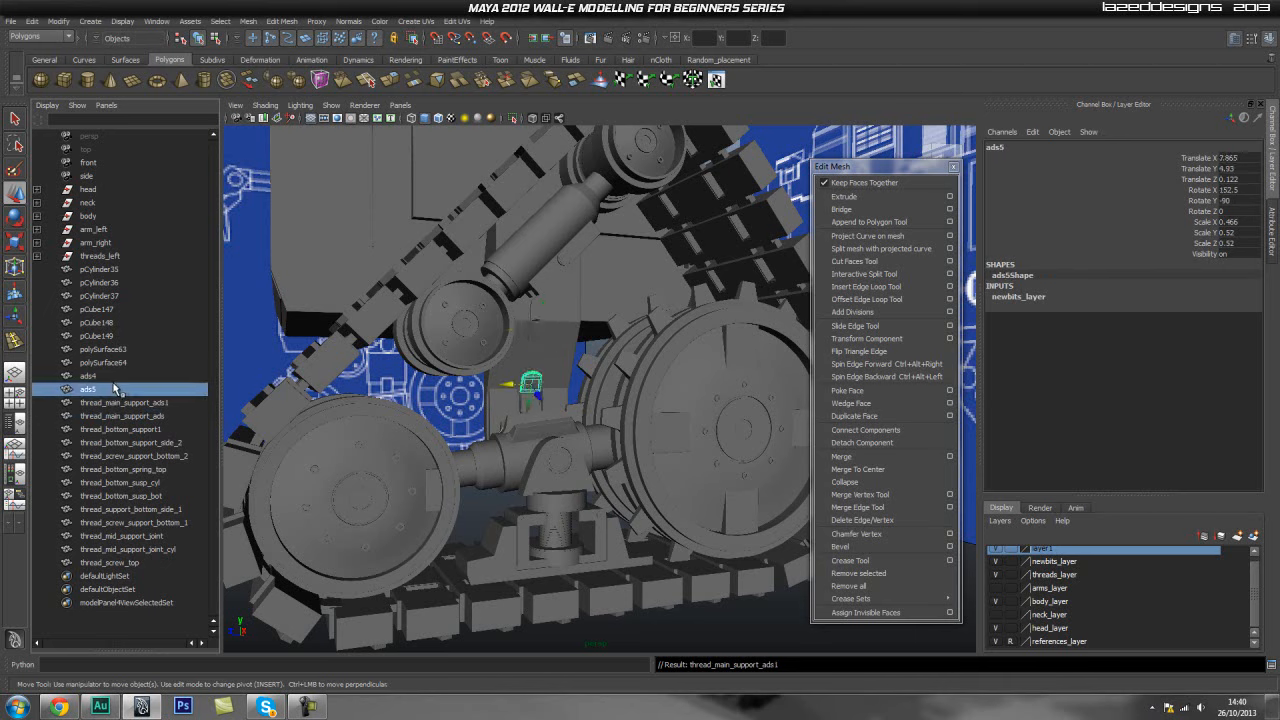
pyautogui.doubleClick(115, 390)
pyautogui.hotkey('ctrl', 'v')
pyautogui.click(120, 376)
pyautogui.doubleClick(120, 376)
pyautogui.hotkey('ctrl', 'v')
pyautogui.write('3')
pyautogui.press('Return')
# - Rename polySurface64 as thread_main_support_shield
pyautogui.click(190, 363)
pyautogui.doubleClick(190, 363)
pyautogui.write('th')
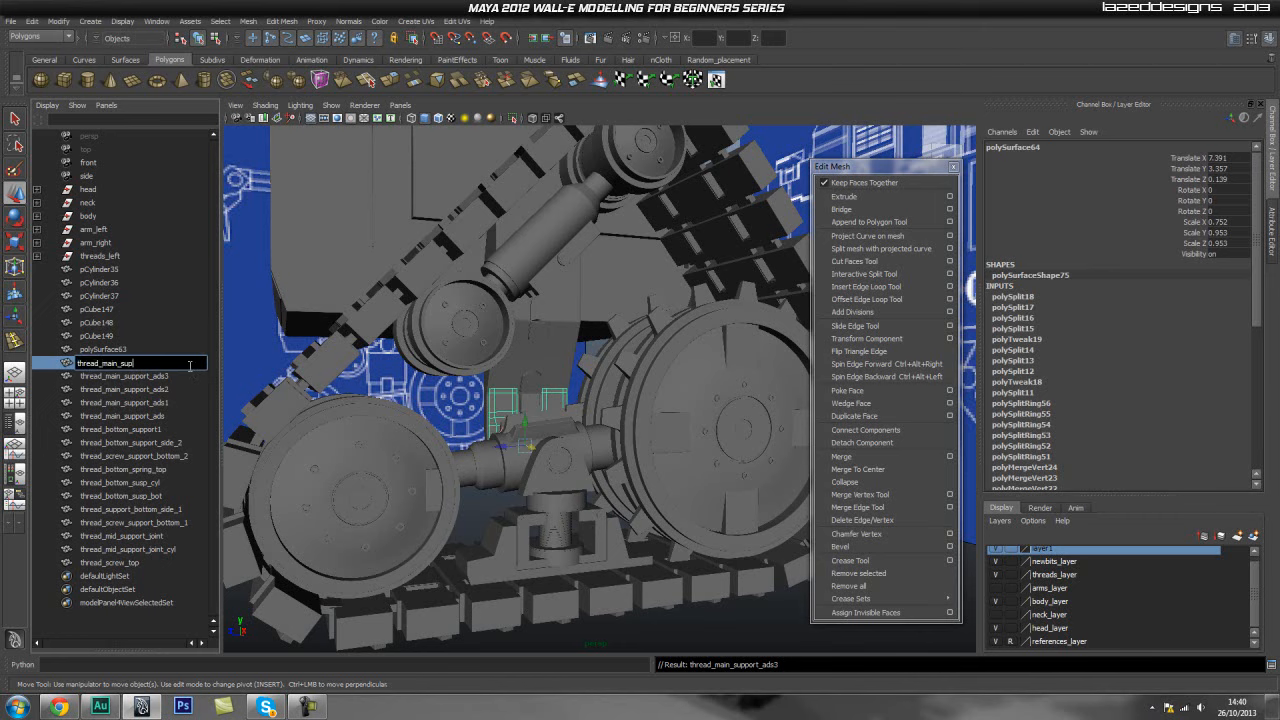
pyautogui.write('read_main_support_shield')
pyautogui.press('Return')
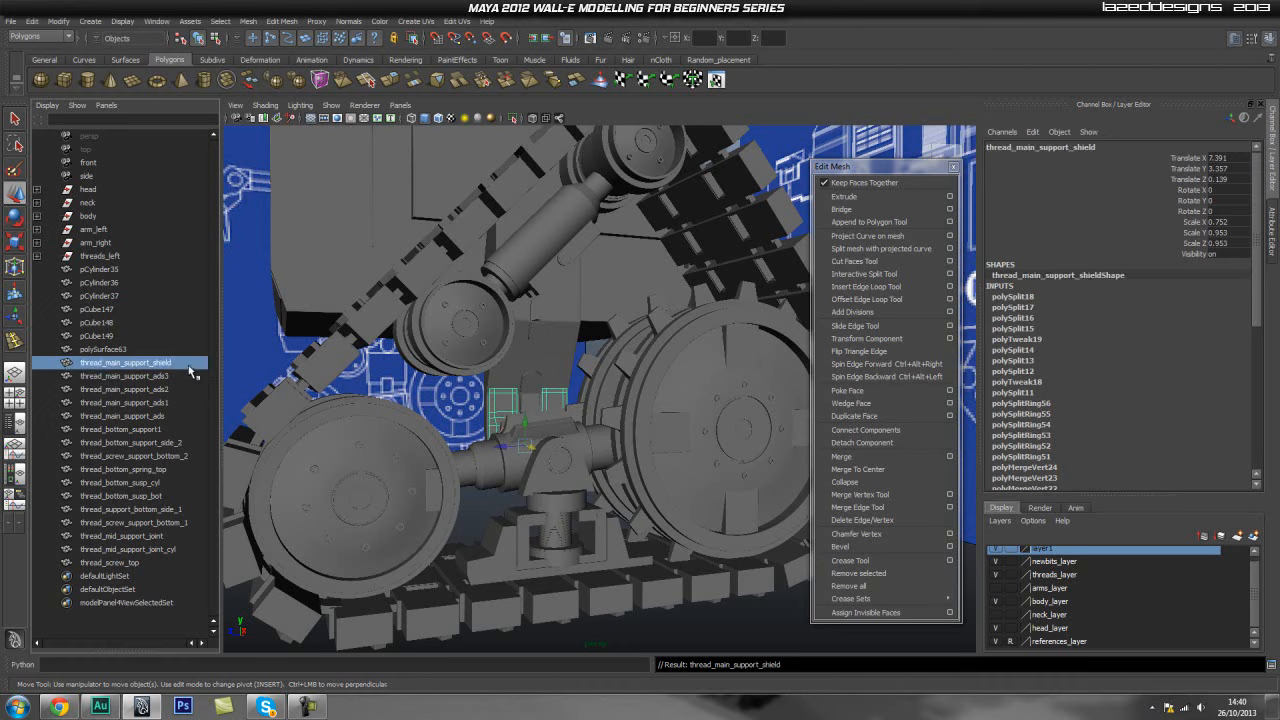
# - Rename polySurface63 as thread_main_support_tower
pyautogui.click(94, 349)
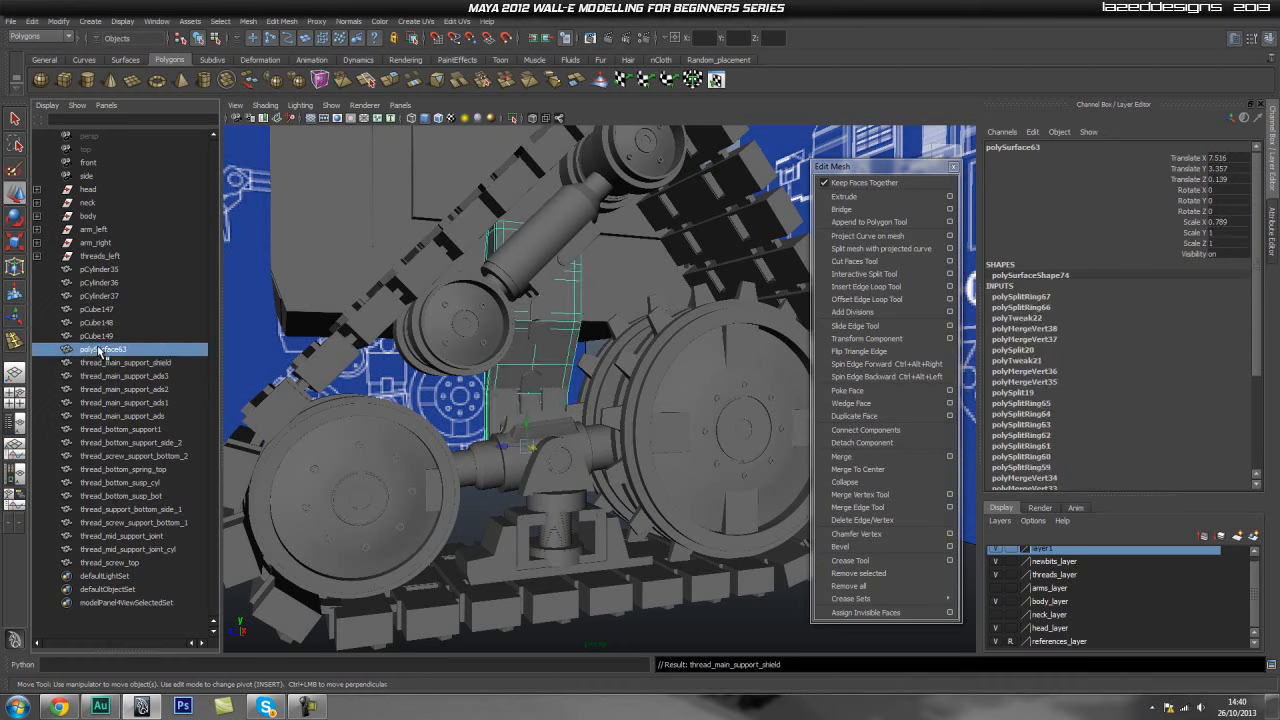
pyautogui.doubleClick(94, 349)
pyautogui.write('thread_main_')
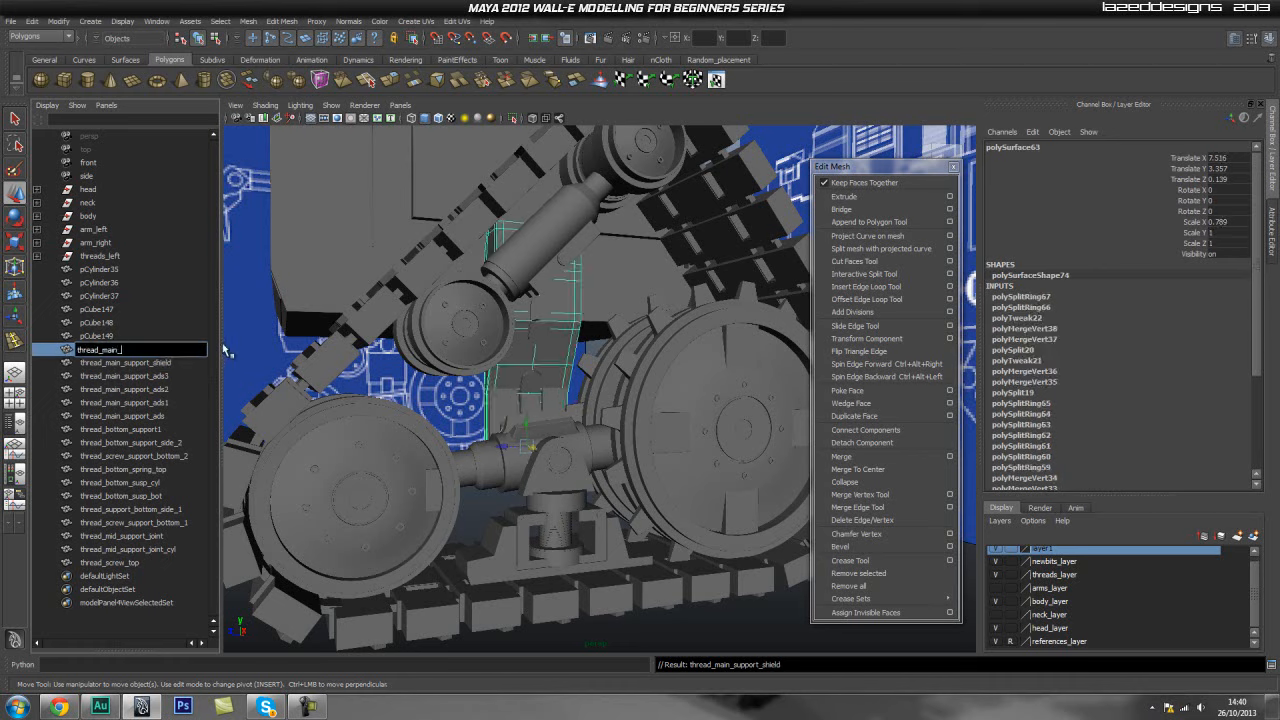
pyautogui.write('support_tower')
pyautogui.press('Return')
# - Rename pCube149 as thread_cyl_spikes and paste the same name onto pCube148 and pCube147
pyautogui.click(106, 337)
pyautogui.keyDown('alt'); pyautogui.moveTo(485, 342); pyautogui.dragTo(528, 440); pyautogui.keyUp('alt')
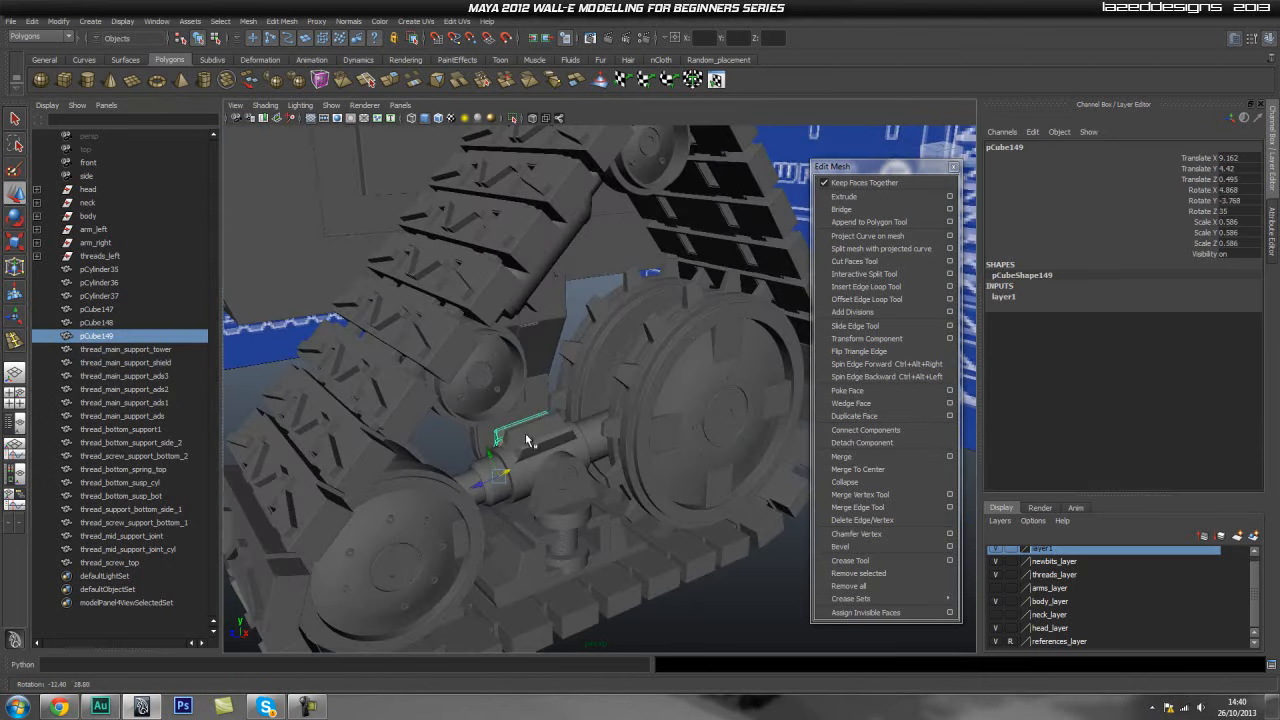
pyautogui.doubleClick(128, 337)
pyautogui.write('thread_cyl_spikes')
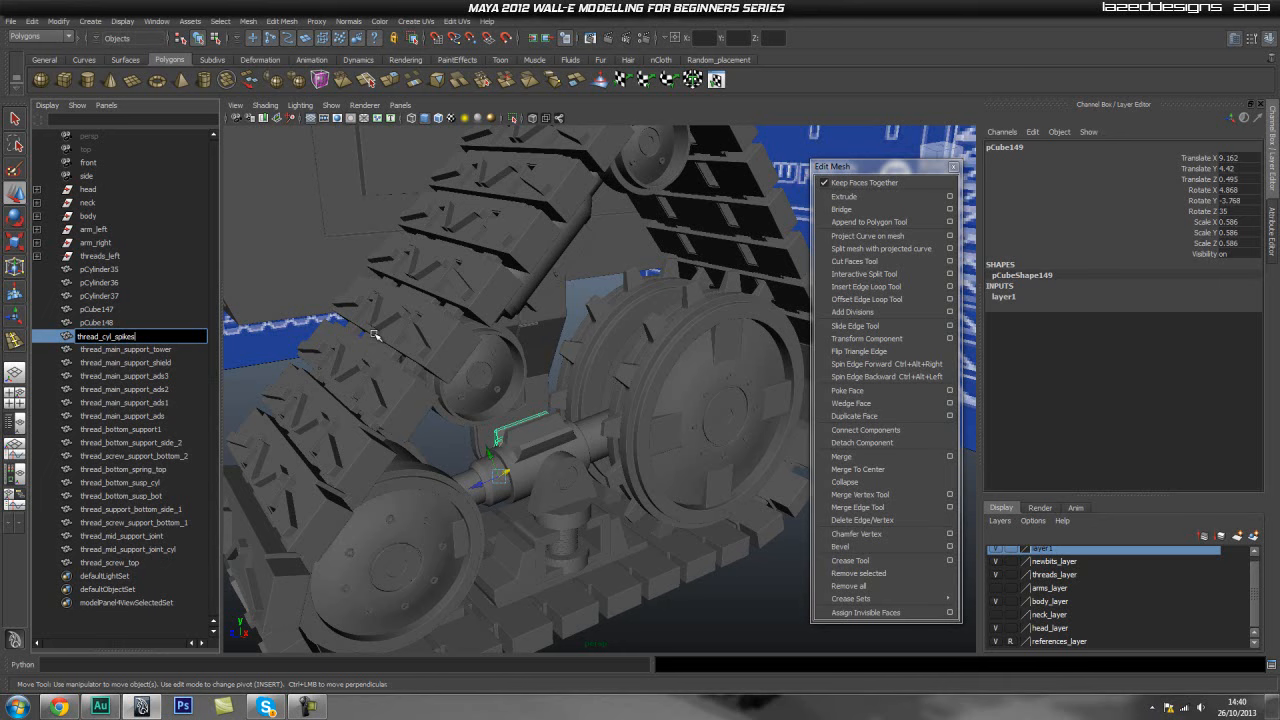
pyautogui.press('Return')
pyautogui.doubleClick(128, 323)
pyautogui.write('thread_cyl_spikes')
pyautogui.doubleClick(126, 311)
pyautogui.write('thread_cyl_spikes')
# - Rename pCylinder37 as thread_cyl_big
pyautogui.click(122, 294)
pyautogui.doubleClick(122, 294)
pyautogui.write('th')
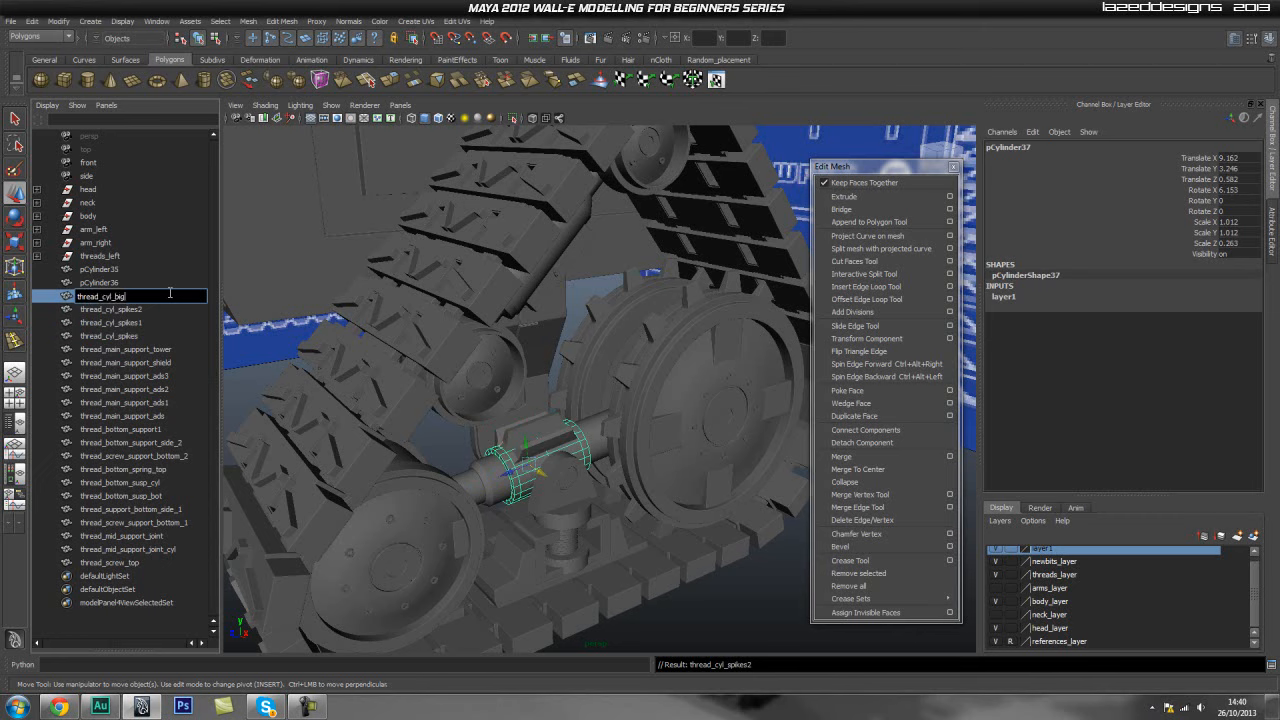
pyautogui.press('Return')
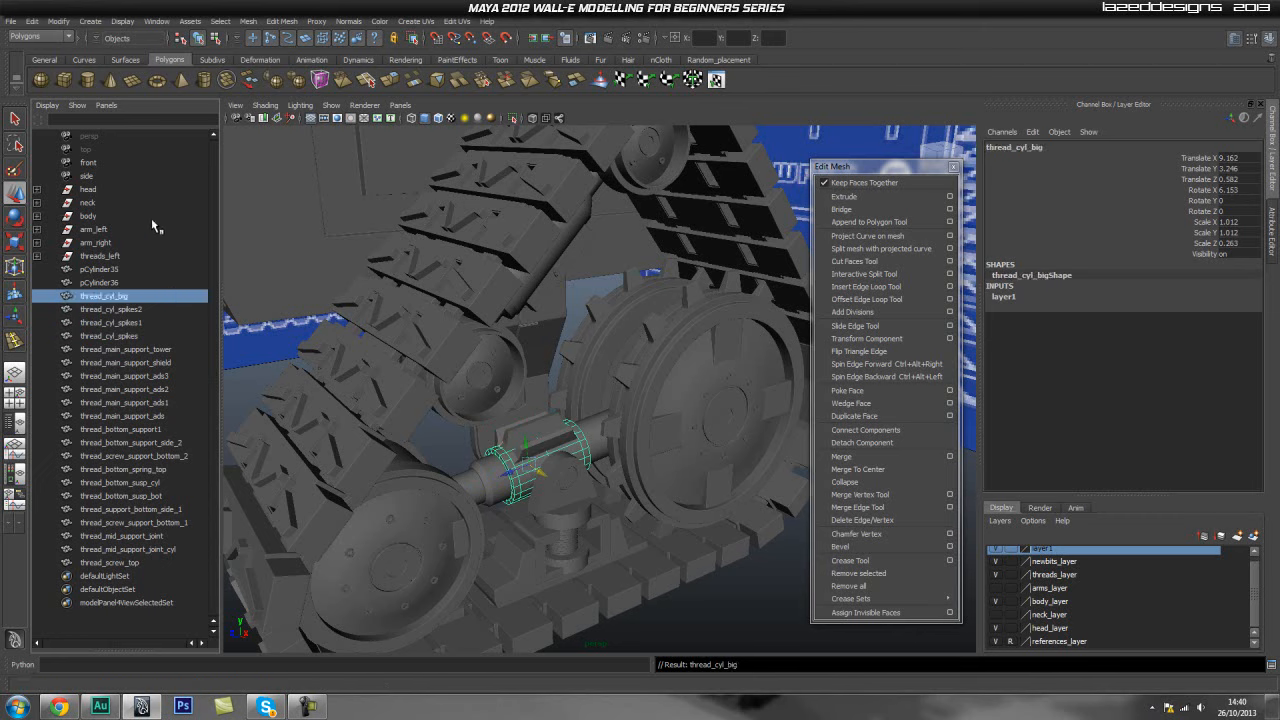
# - Rename pCylinder36 as thread_cyl_medium
pyautogui.doubleClick(120, 283)
pyautogui.write('thread')
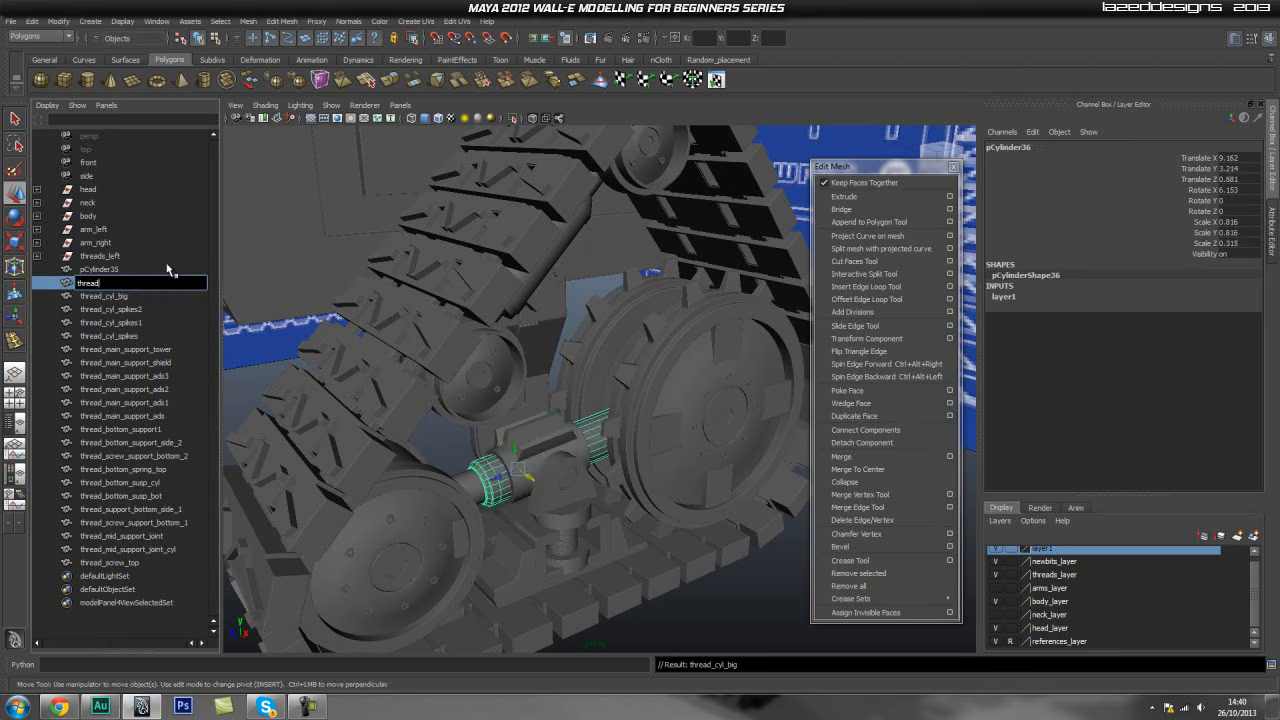
pyautogui.write('_cyl_medium')
pyautogui.press('Return')
# - Rename pCylinder35 as thread_cyl_small
pyautogui.doubleClick(193, 266)
pyautogui.write('thread_cyl_sma')
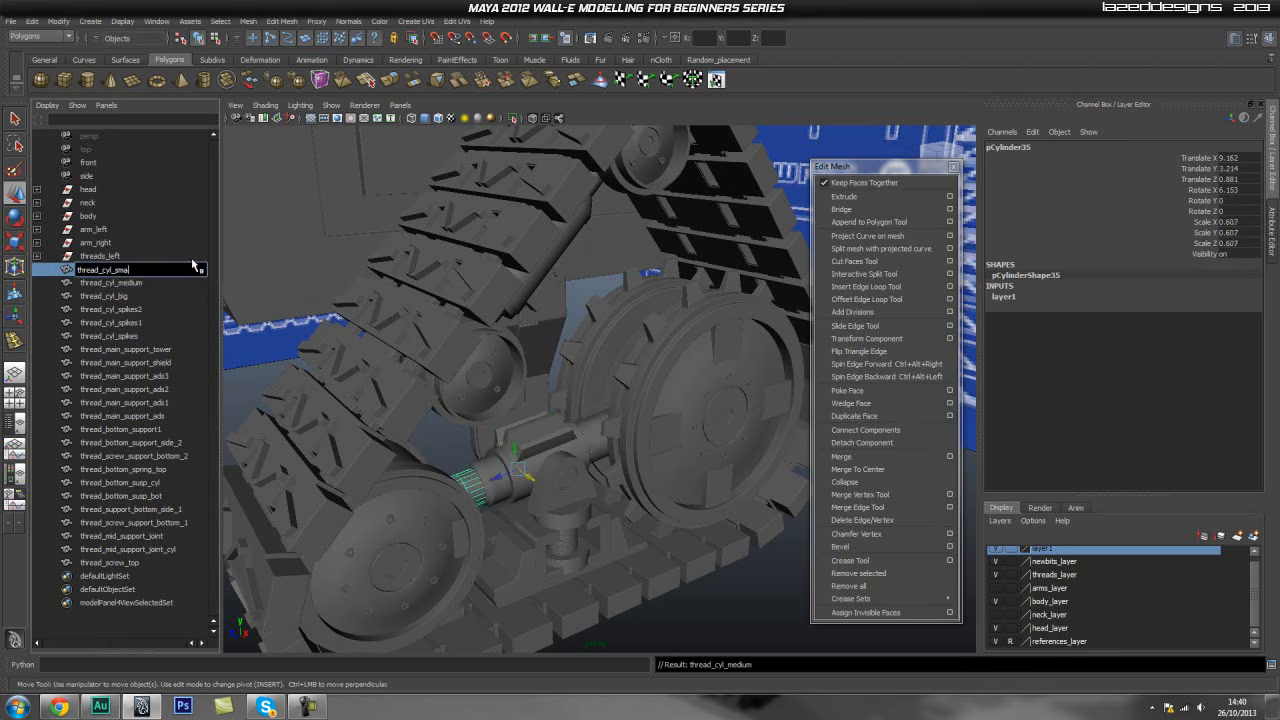
pyautogui.press('Return')
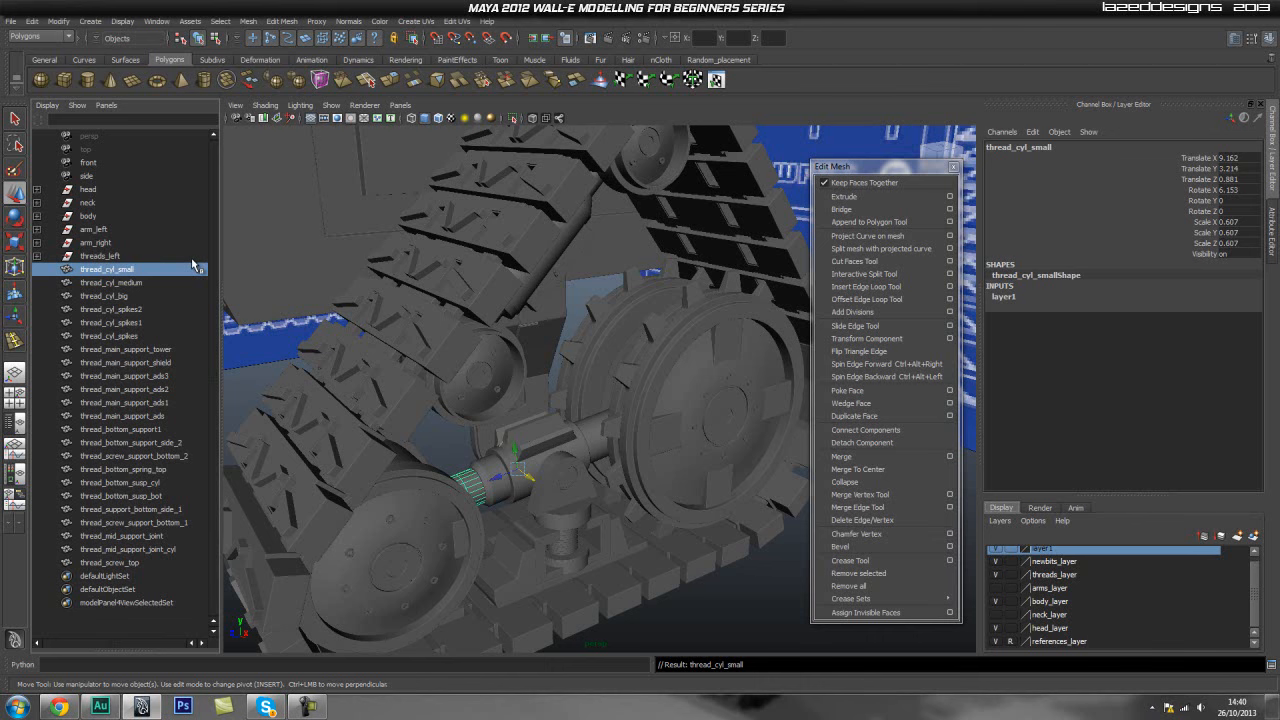
# - Group all the renamed thread support parts and name the group thread_main_support
pyautogui.keyDown('shift'); pyautogui.click(139, 563); pyautogui.keyUp('shift')
pyautogui.keyDown('alt'); pyautogui.moveTo(638, 522); pyautogui.dragTo(598, 480); pyautogui.keyUp('alt')
pyautogui.hotkey('ctrl', 'g')
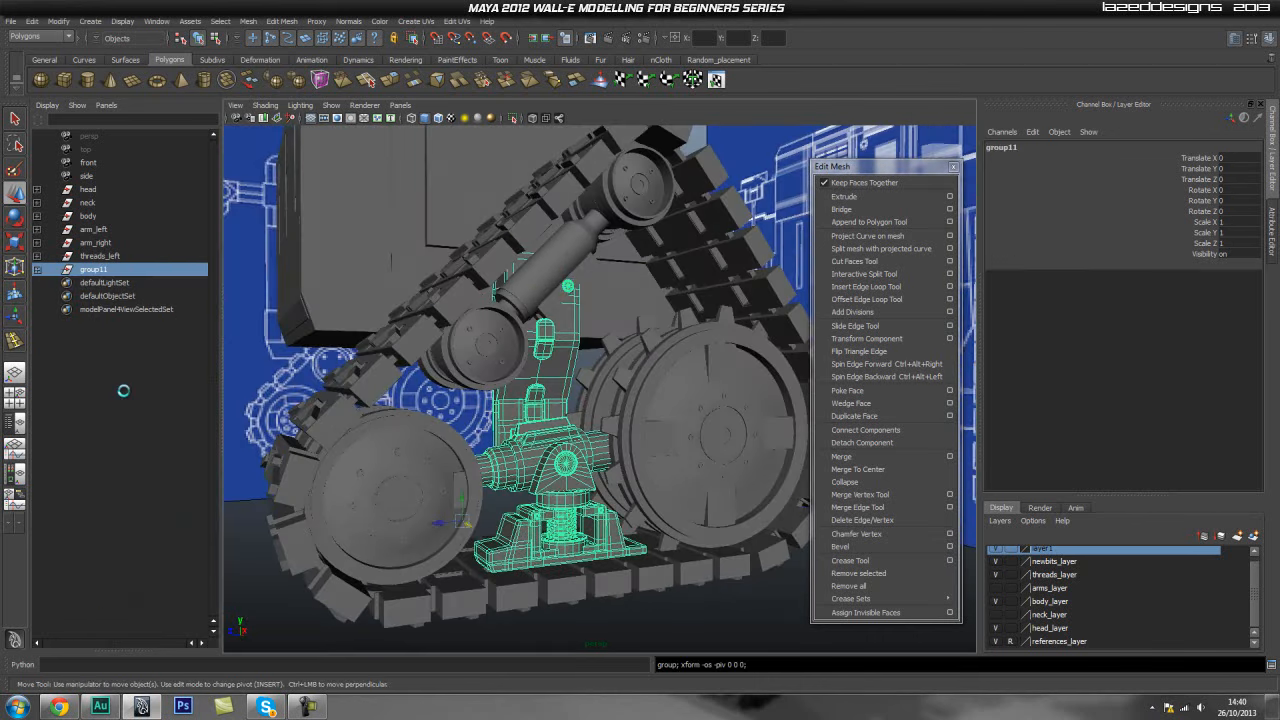
pyautogui.doubleClick(95, 270)
pyautogui.write('thread_m')
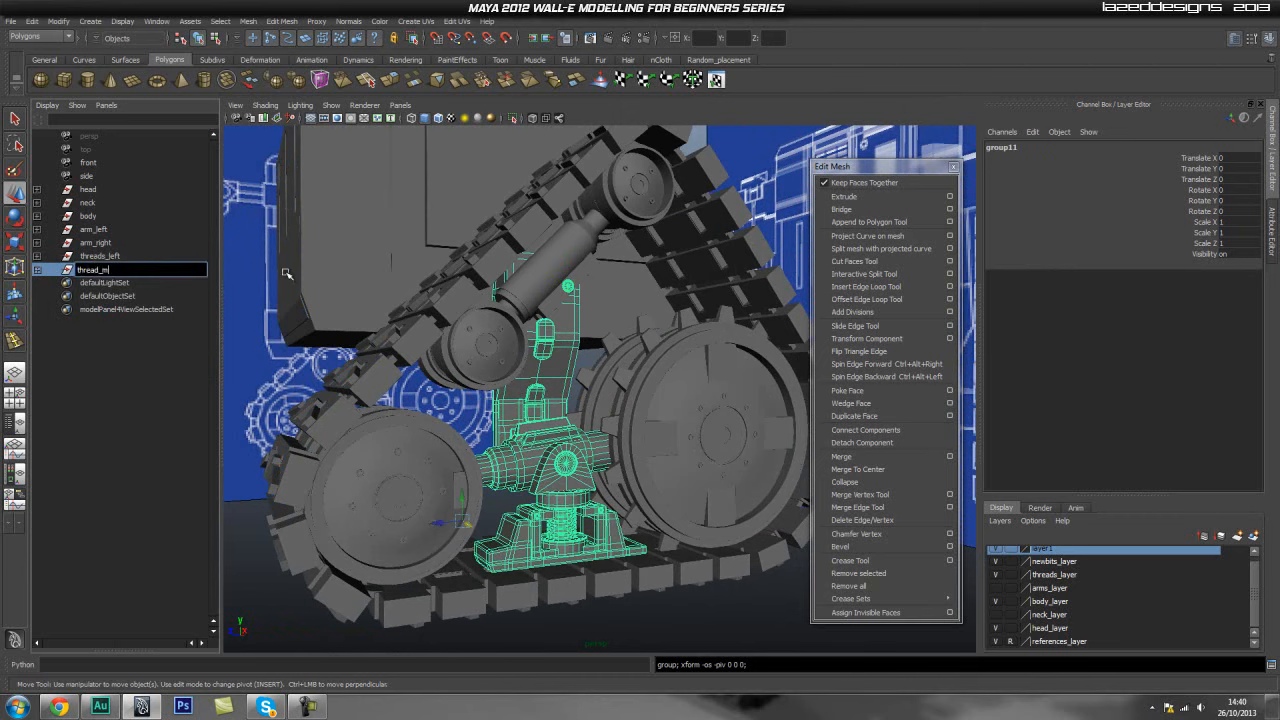
pyautogui.write('ain_support')
pyautogui.press('Return')
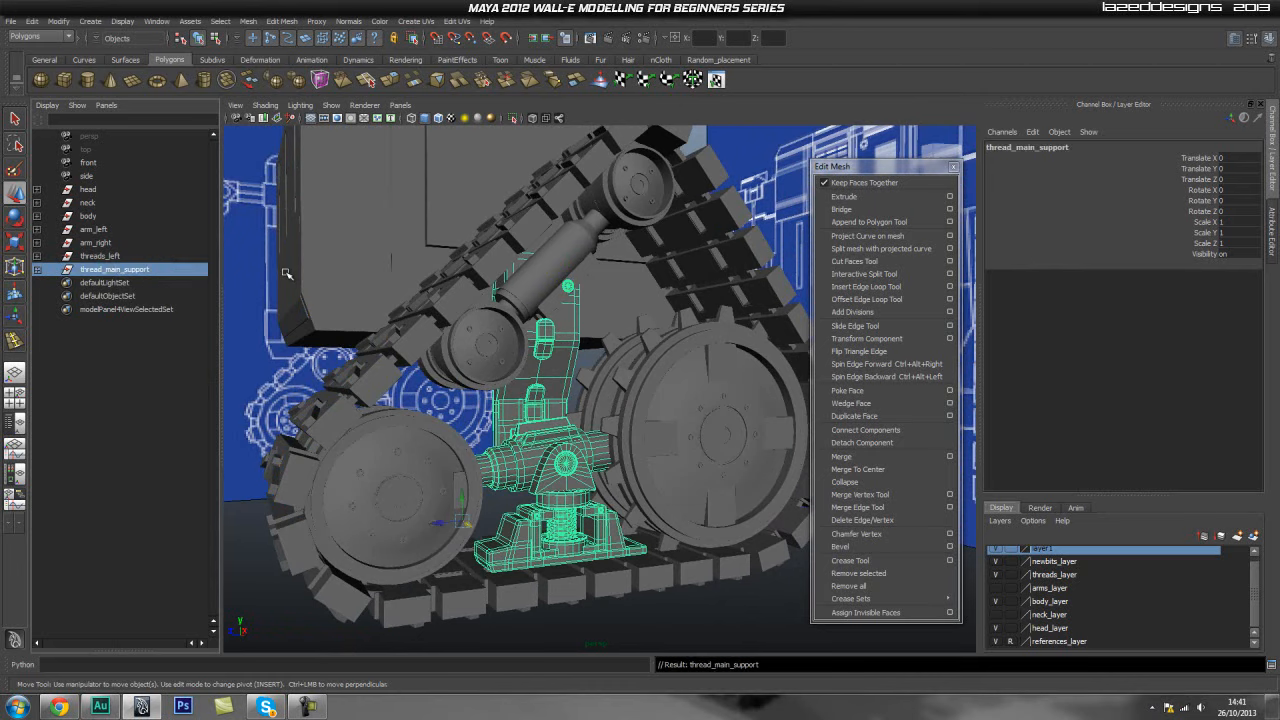
# - Group threads_left with thread_main_support and name the new group thread_left
pyautogui.keyDown('ctrl'); pyautogui.click(100, 256); pyautogui.keyUp('ctrl')
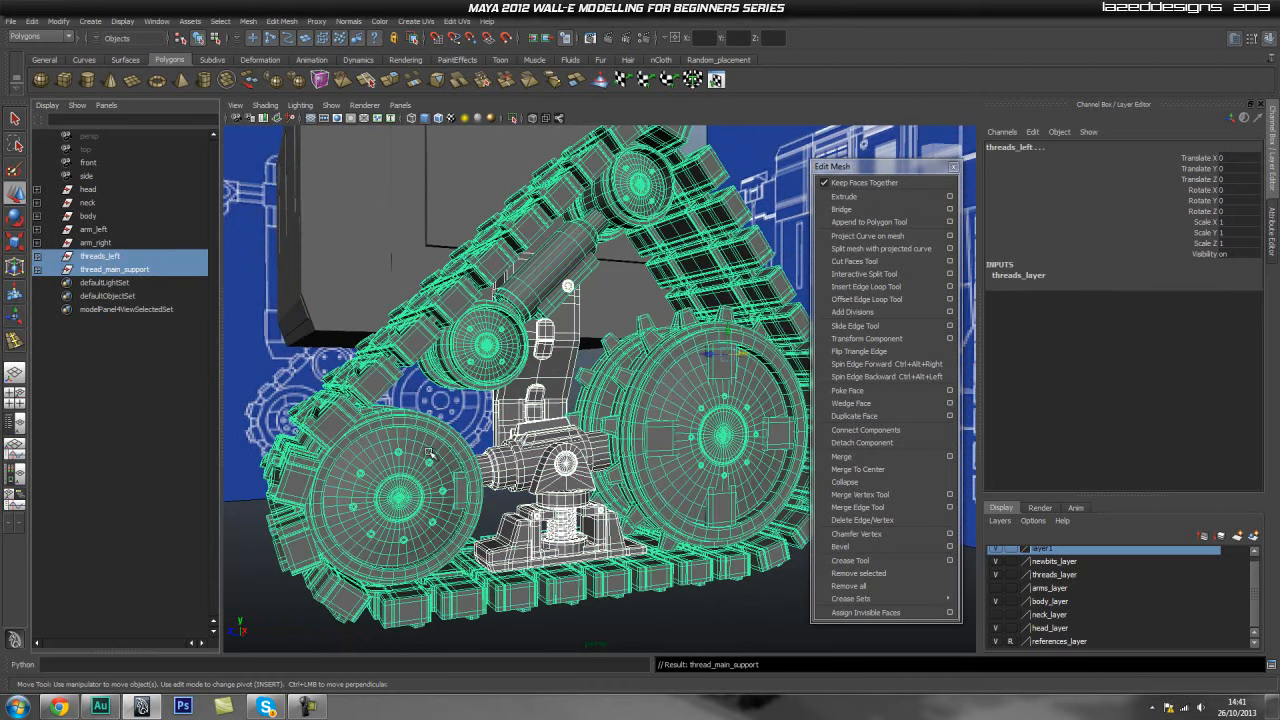
pyautogui.hotkey('ctrl', 'g')
pyautogui.doubleClick(97, 259)
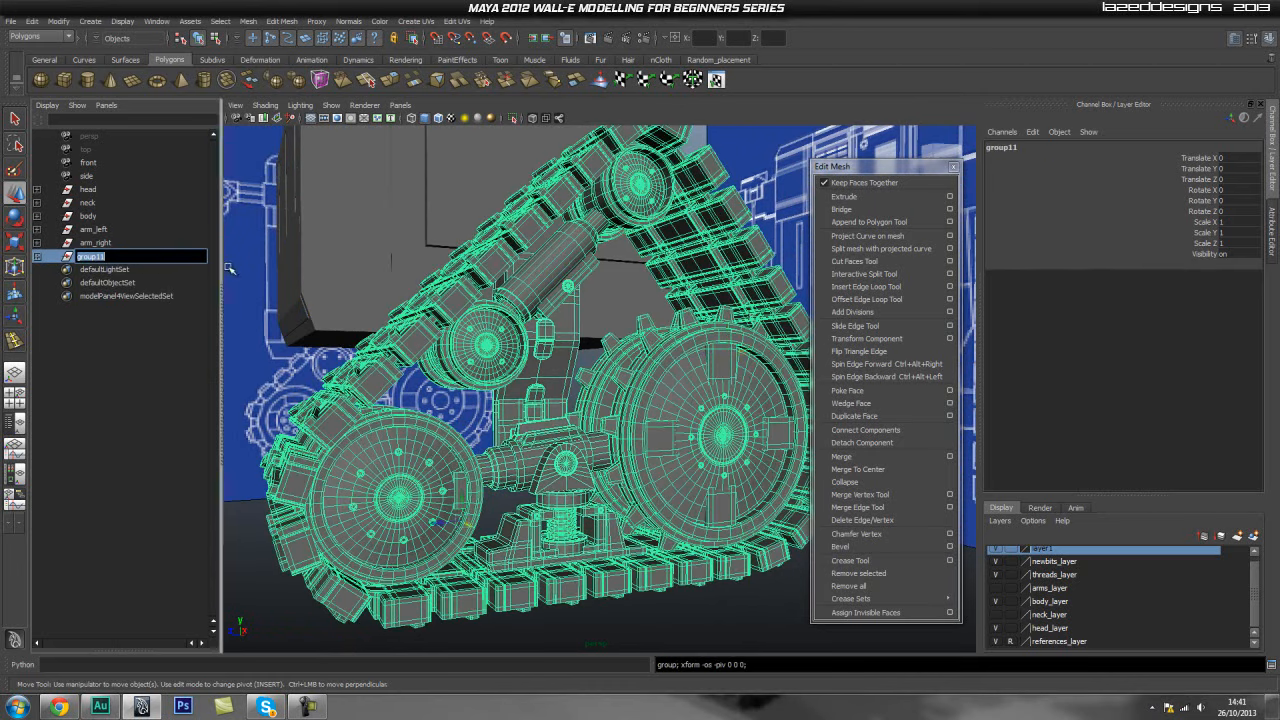
pyautogui.write('Thr')
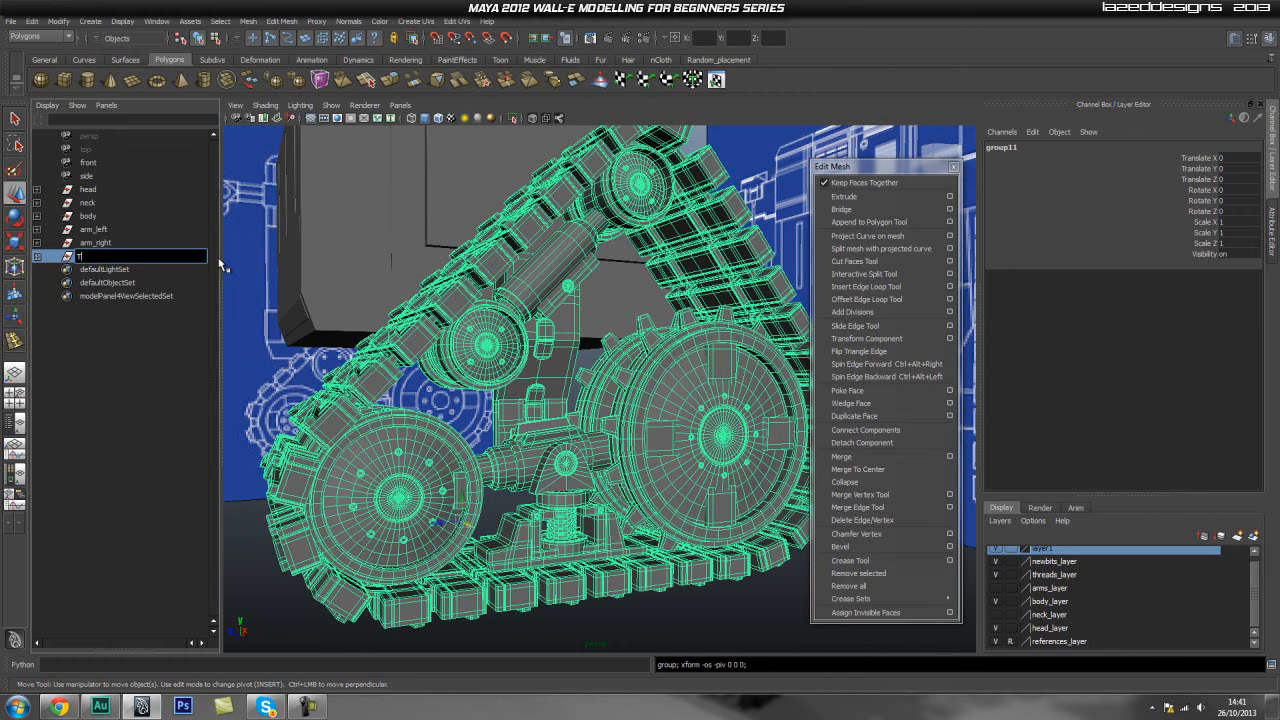
pyautogui.write('ead_left')
pyautogui.press('Return')
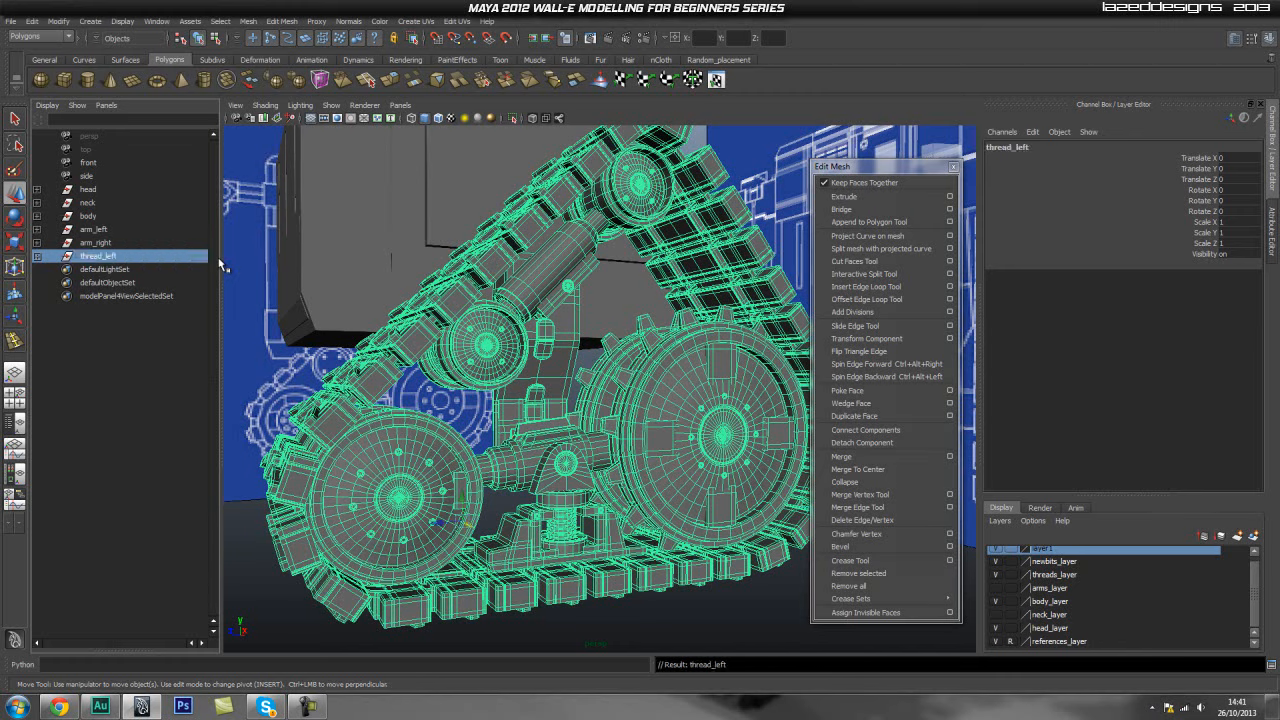
# - Orbit around the left thread assembly to inspect it from below and behind
pyautogui.keyDown('alt'); pyautogui.moveTo(428, 440); pyautogui.dragTo(560, 434); pyautogui.keyUp('alt')
pyautogui.scroll(-3, 535, 445)
pyautogui.scroll(4, 520, 438)
pyautogui.keyDown('alt'); pyautogui.moveTo(501, 441); pyautogui.dragTo(533, 422, button='middle'); pyautogui.keyUp('alt')
pyautogui.keyDown('alt'); pyautogui.moveTo(533, 422); pyautogui.dragTo(591, 399); pyautogui.keyUp('alt')
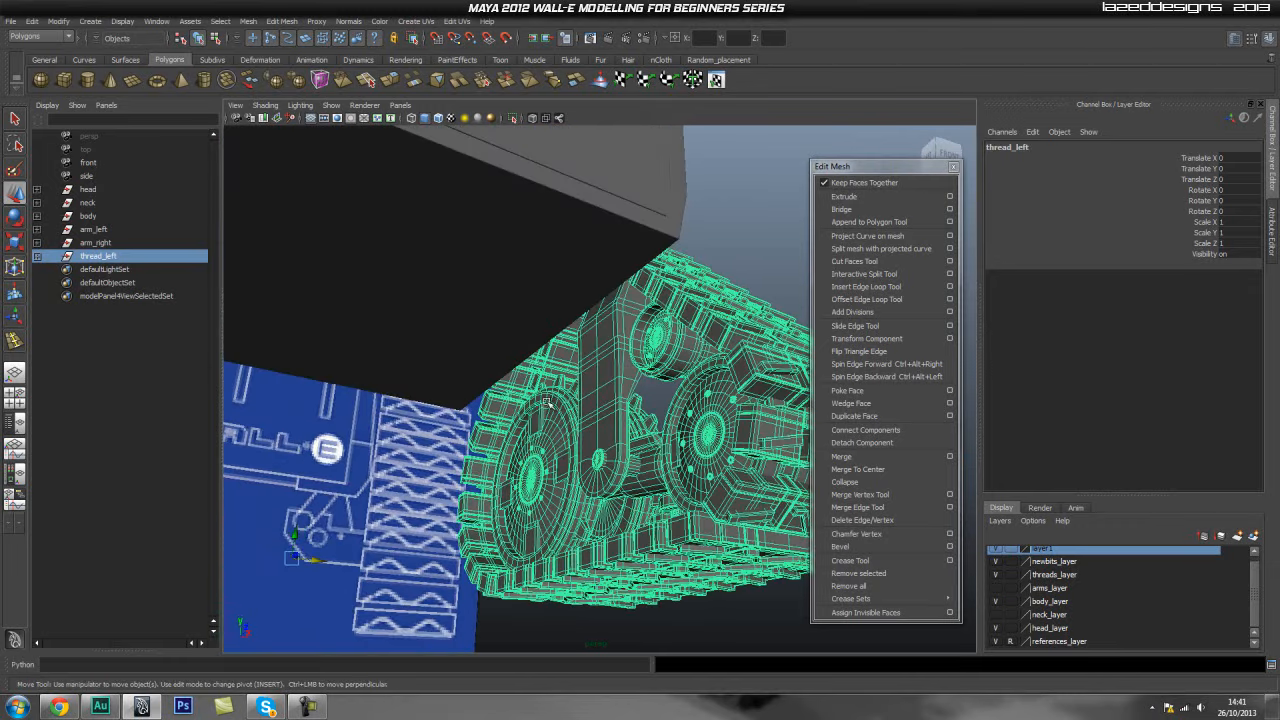
pyautogui.scroll(-3, 765, 420)
pyautogui.keyDown('alt'); pyautogui.moveTo(765, 420); pyautogui.dragTo(668, 430); pyautogui.keyUp('alt')
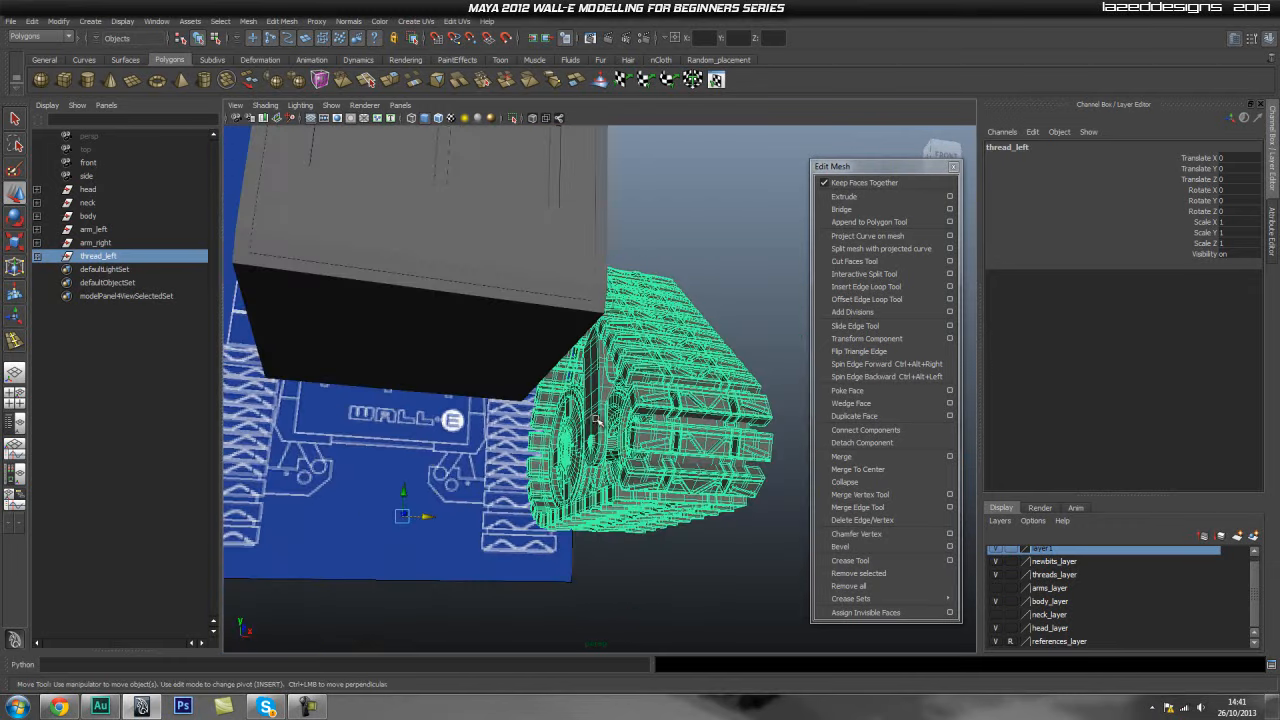
pyautogui.click(758, 296)
pyautogui.keyDown('alt'); pyautogui.moveTo(710, 326); pyautogui.dragTo(542, 454); pyautogui.keyUp('alt')
pyautogui.scroll(4, 560, 432)
# - Inspect how the body's bottom and the thread support fit together from several angles
pyautogui.click(605, 451)
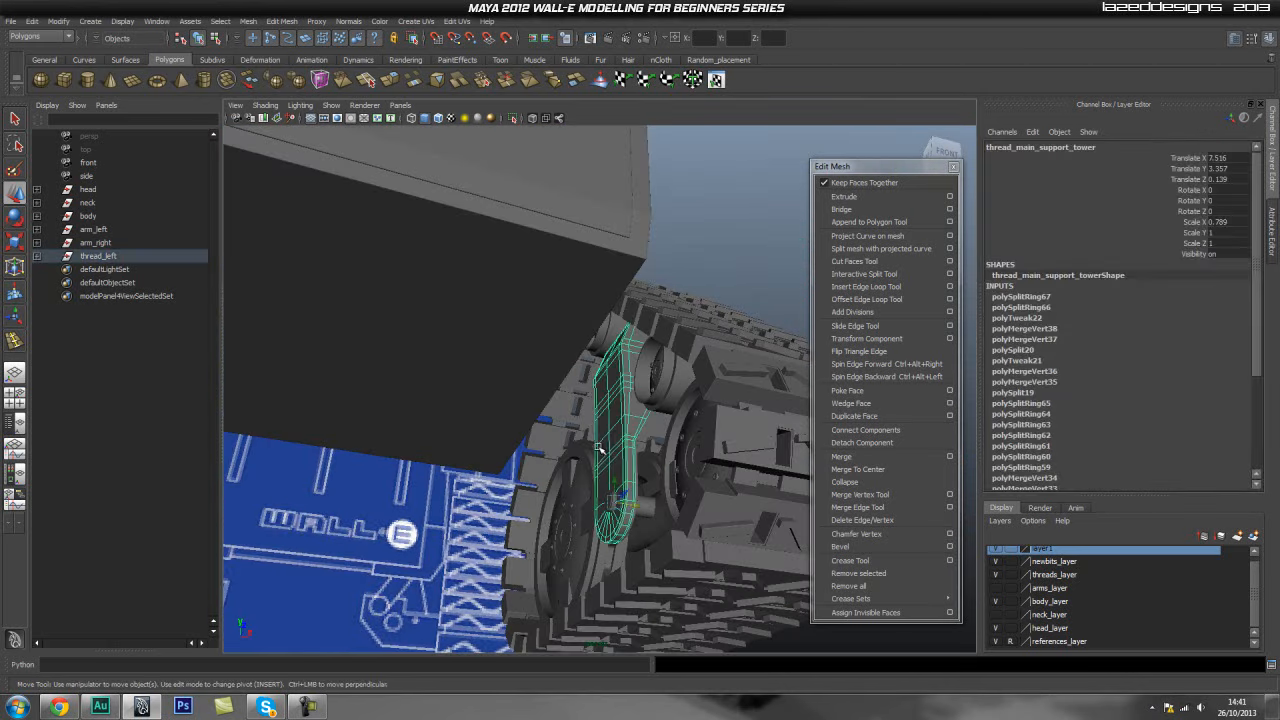
pyautogui.click(437, 357)
pyautogui.keyDown('alt'); pyautogui.moveTo(437, 357); pyautogui.dragTo(610, 270); pyautogui.keyUp('alt')
pyautogui.keyDown('alt'); pyautogui.moveTo(610, 270); pyautogui.dragTo(572, 376, button='middle'); pyautogui.keyUp('alt')
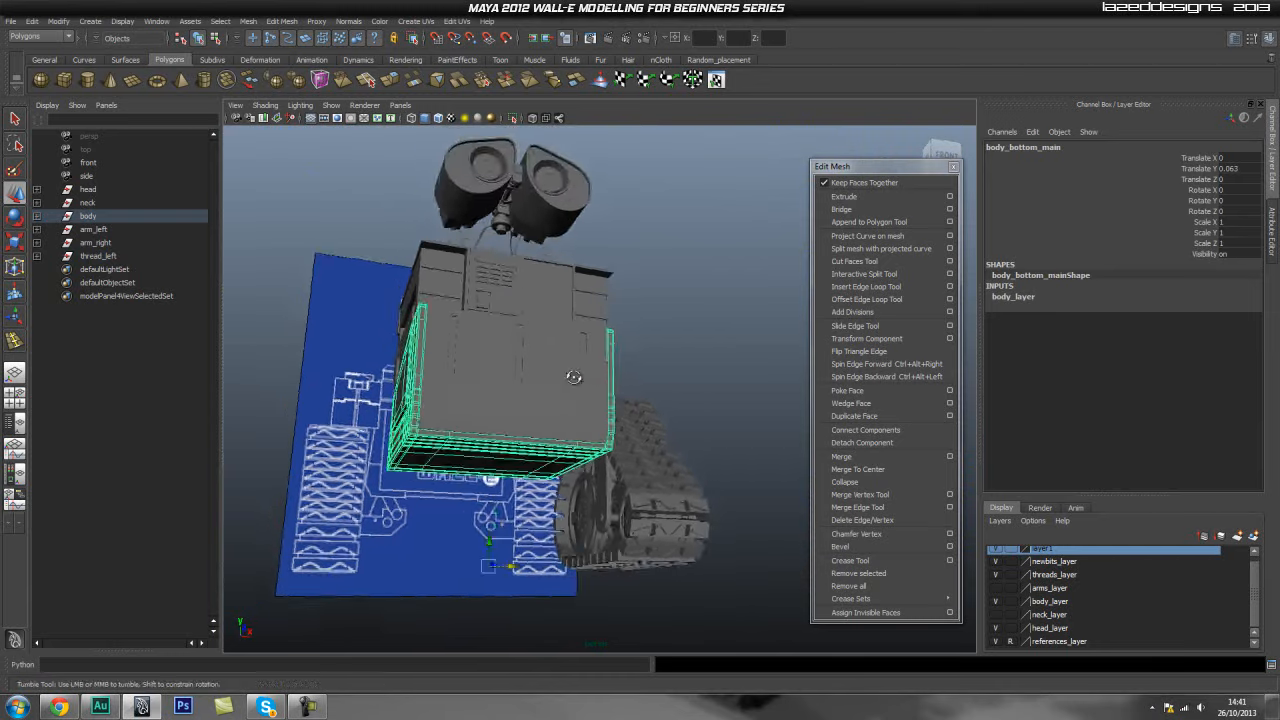
pyautogui.keyDown('alt'); pyautogui.moveTo(572, 376); pyautogui.dragTo(475, 496); pyautogui.keyUp('alt')
pyautogui.keyDown('alt'); pyautogui.moveTo(475, 496); pyautogui.dragTo(538, 565, button='right'); pyautogui.keyUp('alt')
pyautogui.keyDown('alt'); pyautogui.moveTo(538, 565); pyautogui.dragTo(547, 418, button='middle'); pyautogui.keyUp('alt')
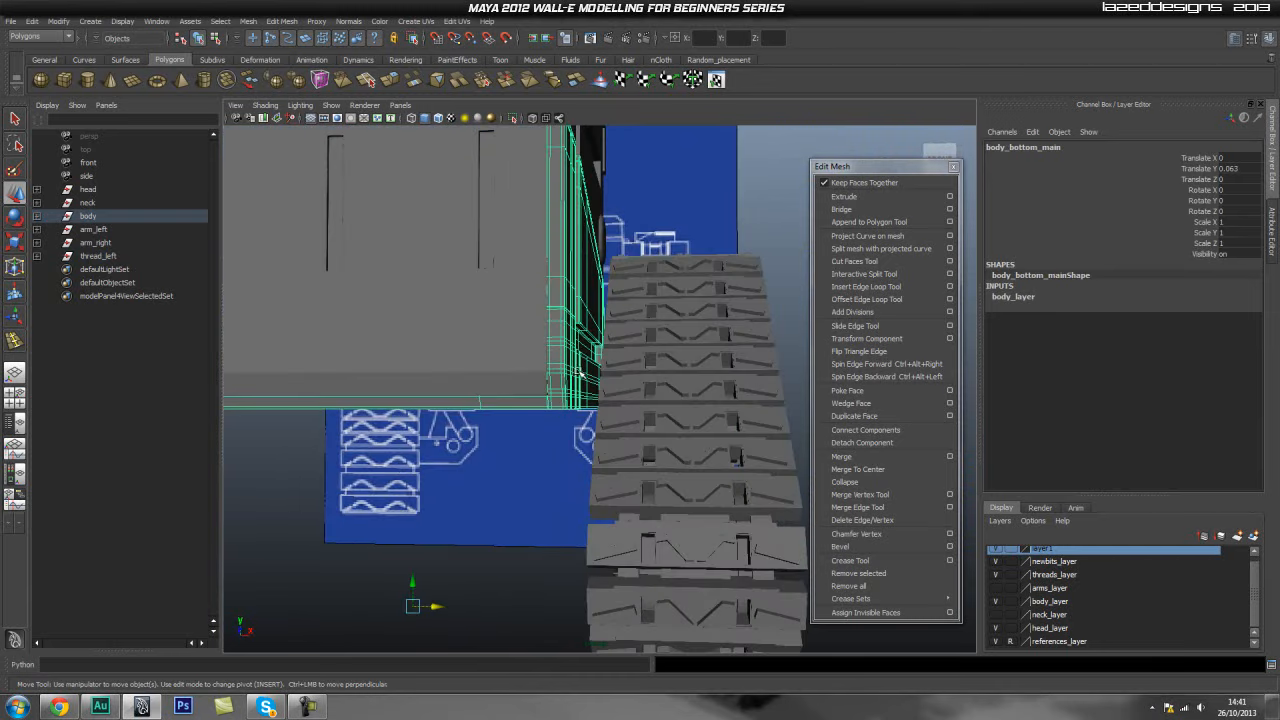
pyautogui.keyDown('alt'); pyautogui.moveTo(442, 439); pyautogui.dragTo(535, 443, button='middle'); pyautogui.keyUp('alt')
pyautogui.keyDown('alt'); pyautogui.moveTo(535, 443); pyautogui.dragTo(711, 434); pyautogui.keyUp('alt')
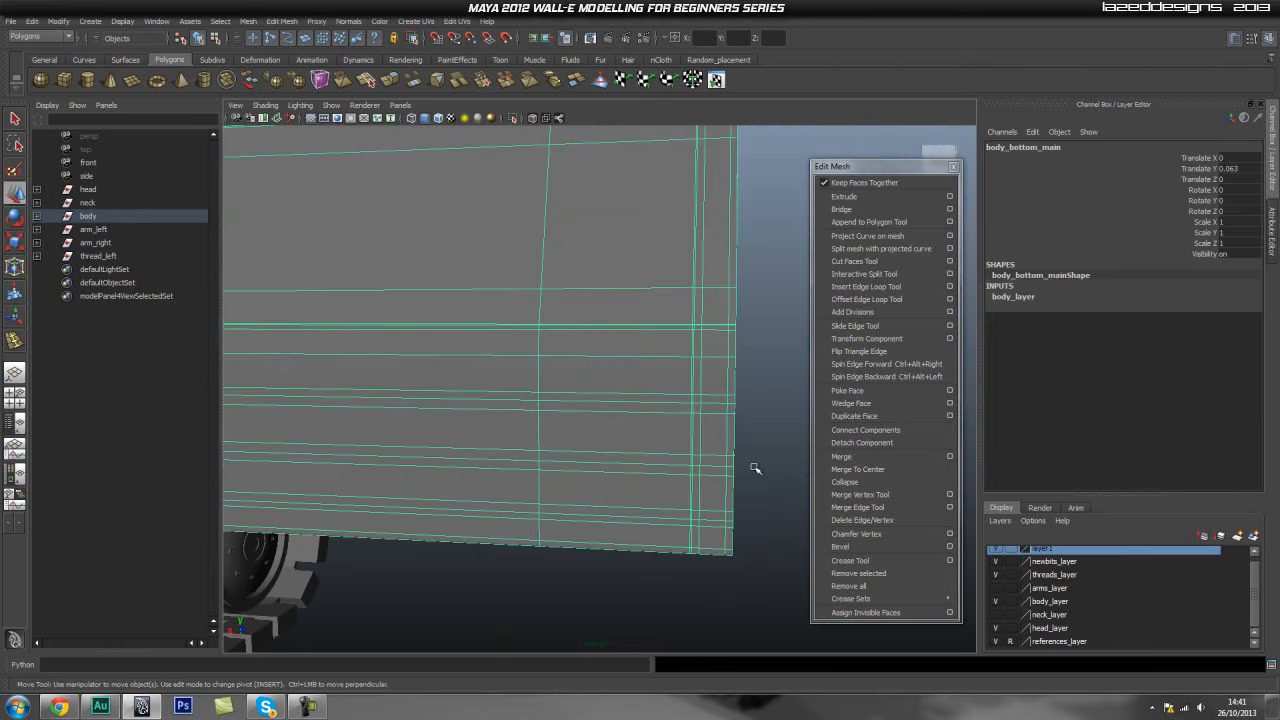
pyautogui.keyDown('alt'); pyautogui.moveTo(677, 514); pyautogui.dragTo(548, 458); pyautogui.keyUp('alt')
pyautogui.keyDown('alt'); pyautogui.moveTo(548, 458); pyautogui.dragTo(738, 405, button='right'); pyautogui.keyUp('alt')
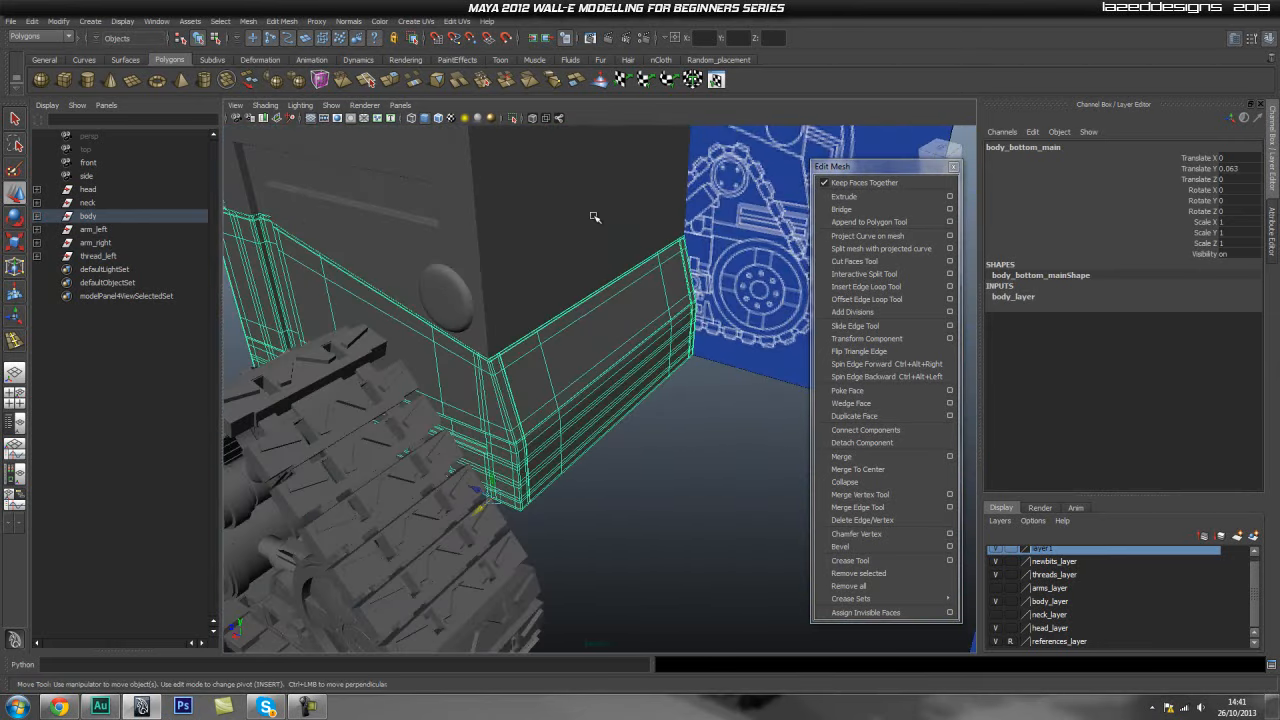
pyautogui.keyDown('alt'); pyautogui.moveTo(463, 391); pyautogui.dragTo(340, 400, button='right'); pyautogui.keyUp('alt')
pyautogui.keyDown('alt'); pyautogui.moveTo(340, 400); pyautogui.dragTo(640, 376); pyautogui.keyUp('alt')
pyautogui.keyDown('alt'); pyautogui.moveTo(540, 380); pyautogui.dragTo(410, 388, button='right'); pyautogui.keyUp('alt')
pyautogui.keyDown('alt'); pyautogui.moveTo(586, 390); pyautogui.dragTo(523, 406); pyautogui.keyUp('alt')
pyautogui.keyDown('alt'); pyautogui.moveTo(435, 410); pyautogui.dragTo(517, 417, button='right'); pyautogui.keyUp('alt')
pyautogui.moveTo(517, 417)
pyautogui.keyDown('alt'); pyautogui.mouseDown()
pyautogui.moveTo(531, 434)
pyautogui.moveTo(614, 437)
pyautogui.moveTo(606, 418)
pyautogui.moveTo(423, 403)
pyautogui.moveTo(573, 387)
pyautogui.moveTo(513, 438)
pyautogui.mouseUp(); pyautogui.keyUp('alt')
pyautogui.keyDown('alt'); pyautogui.moveTo(513, 438); pyautogui.dragTo(471, 441, button='right'); pyautogui.keyUp('alt')
pyautogui.keyDown('alt'); pyautogui.moveTo(566, 421); pyautogui.dragTo(583, 327); pyautogui.keyUp('alt')
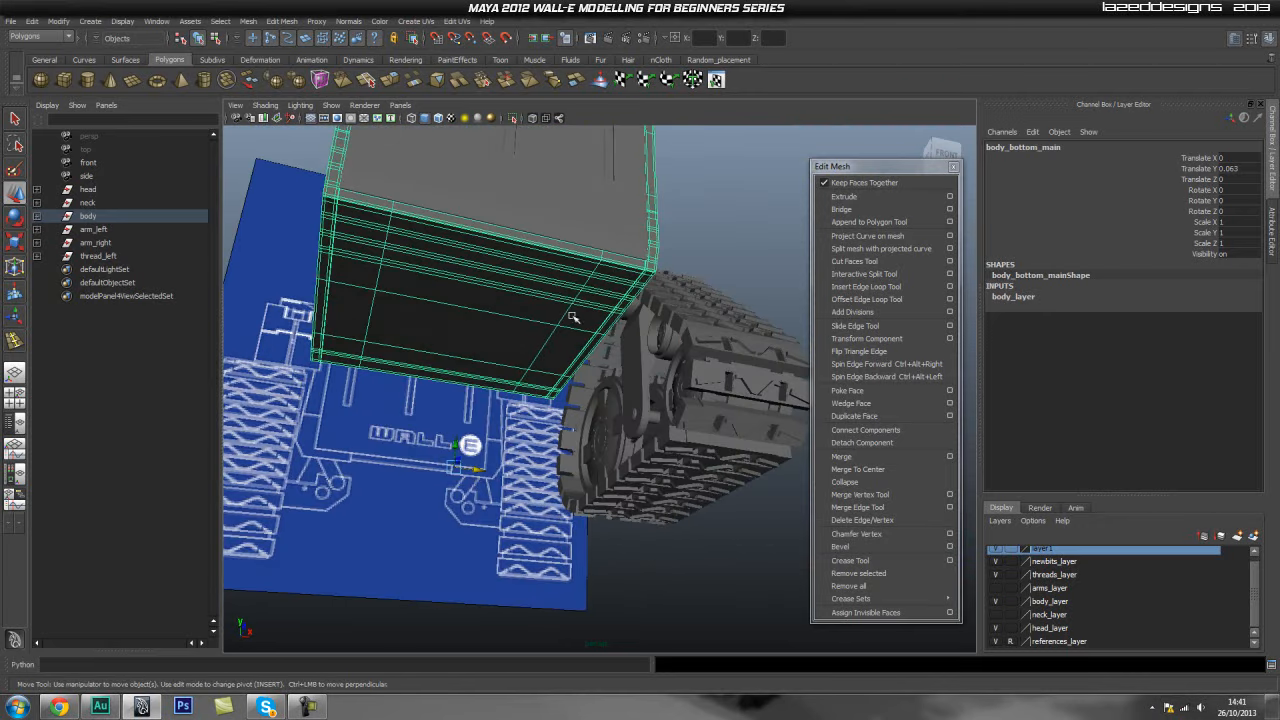
pyautogui.click(638, 374)
pyautogui.keyDown('alt'); pyautogui.moveTo(698, 281); pyautogui.dragTo(560, 335); pyautogui.keyUp('alt')
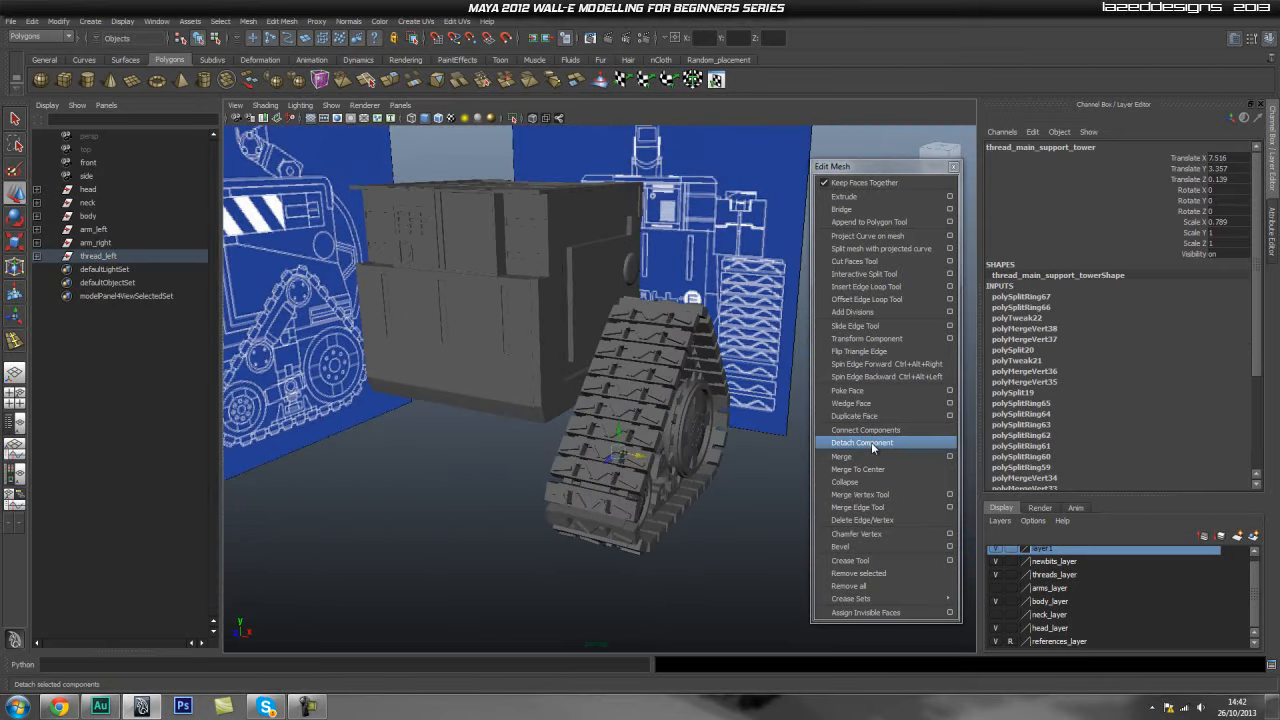